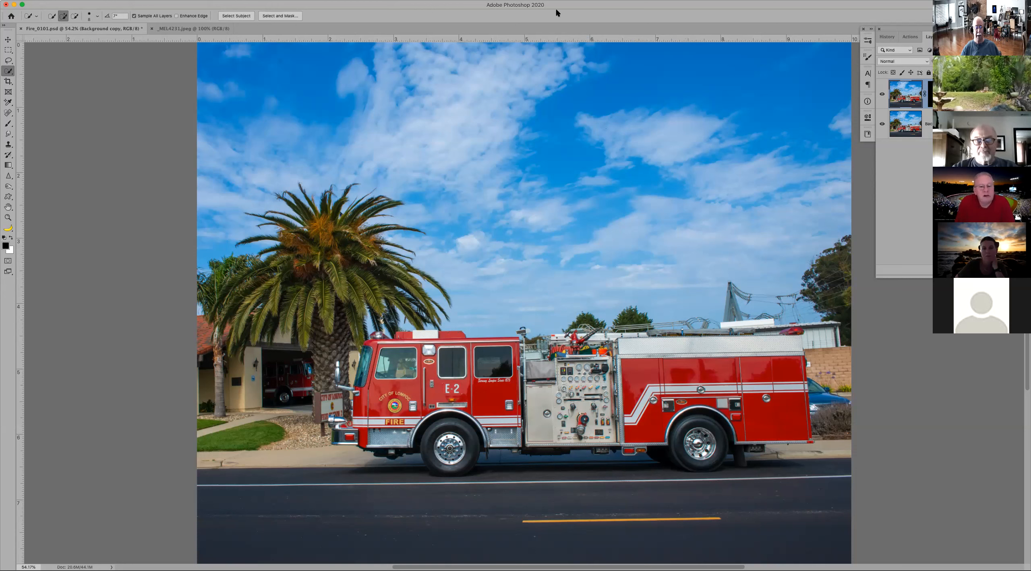
Step: Examine the fire truck's roof equipment and the background behind it up close, and return to the full image
key(z)
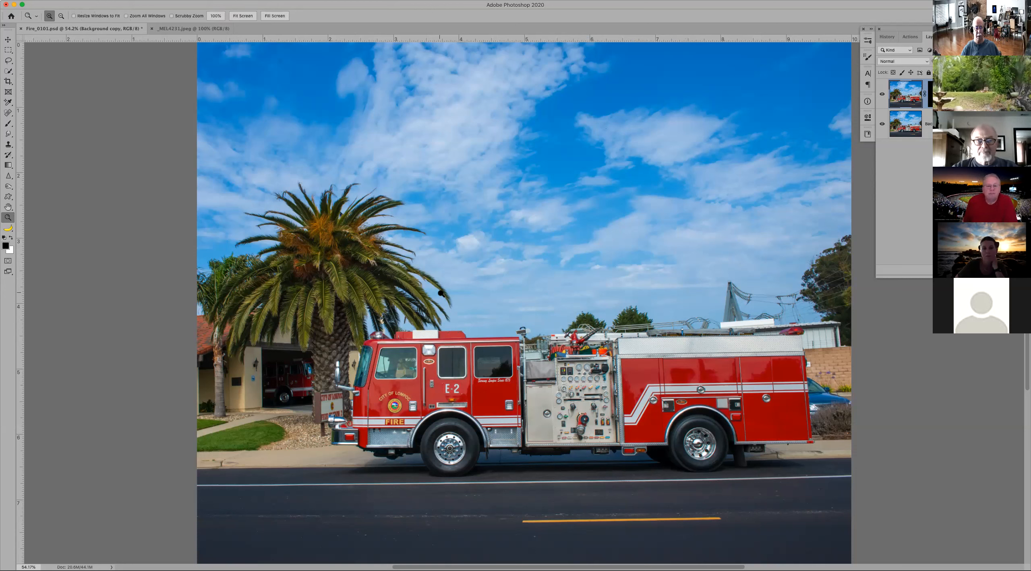
drag(393, 291, 673, 383)
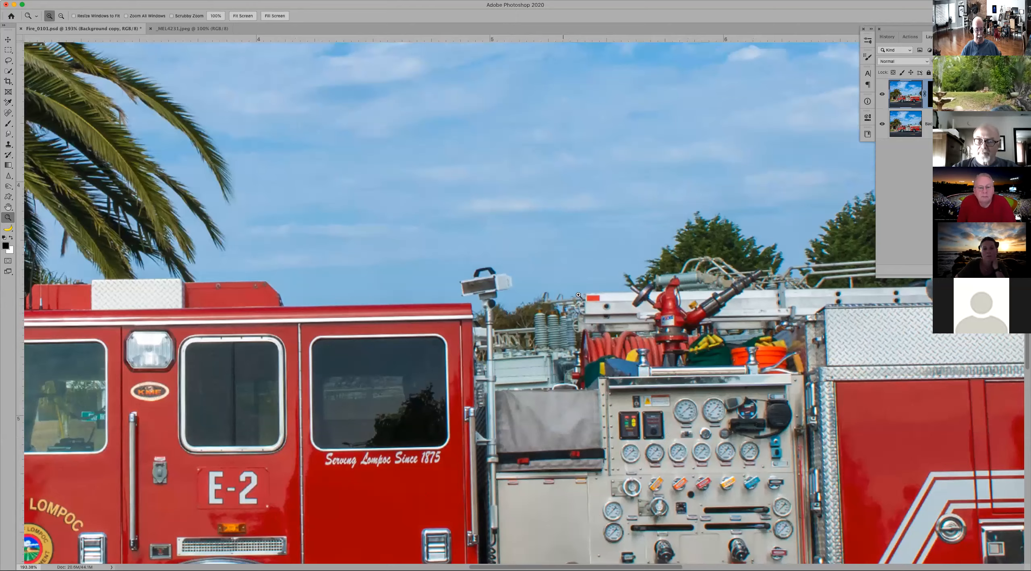
drag(708, 270, 407, 253)
drag(682, 249, 631, 67)
alt+click(632, 67)
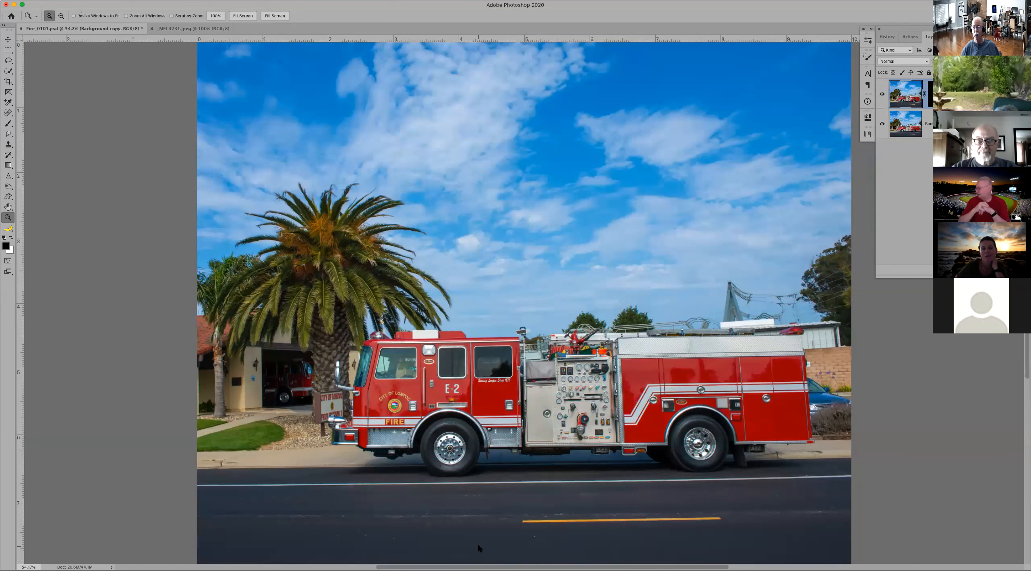
Step: Open Skate Comp2.jpg to view the whole composite with the fire truck and skateboarder, and close it
click(455, 553)
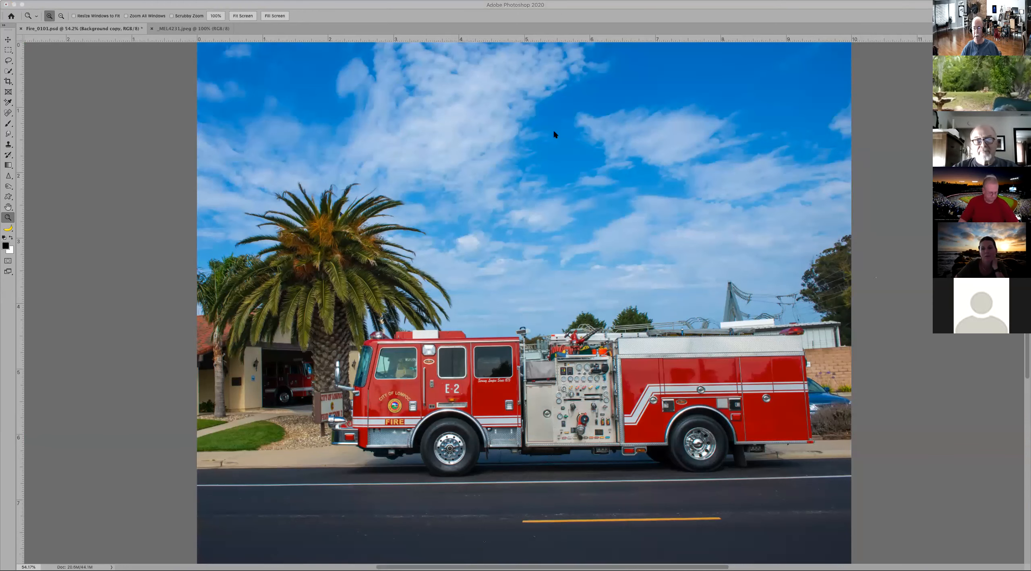
scroll(48, 161, up, 3)
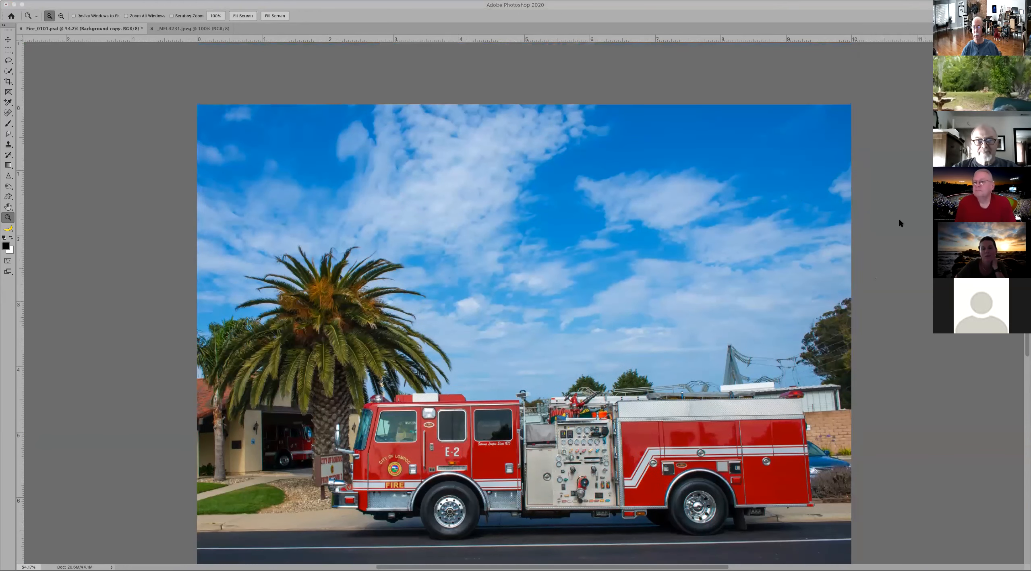
double_click(883, 146)
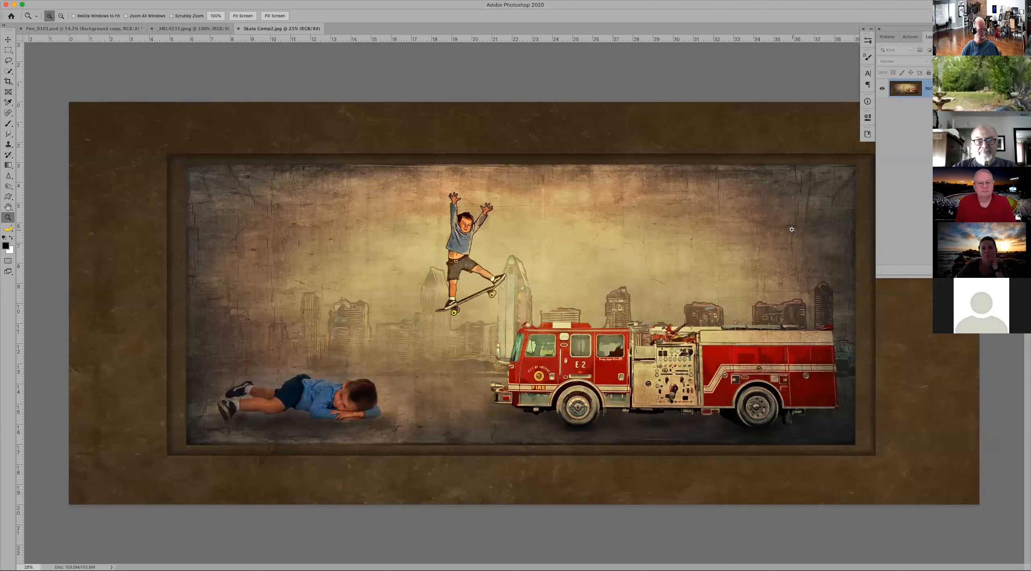
key(super+minus)
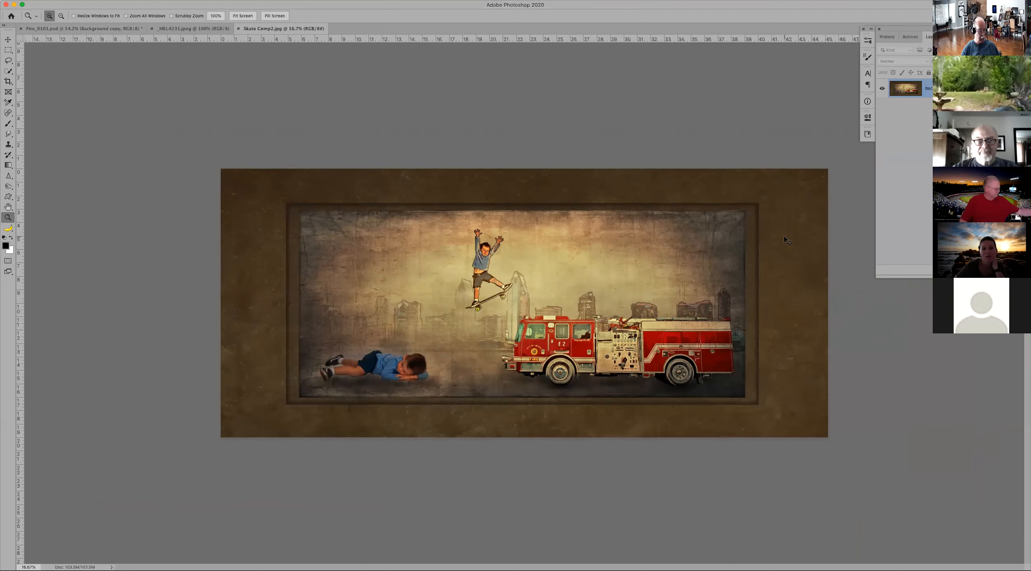
key(super+w)
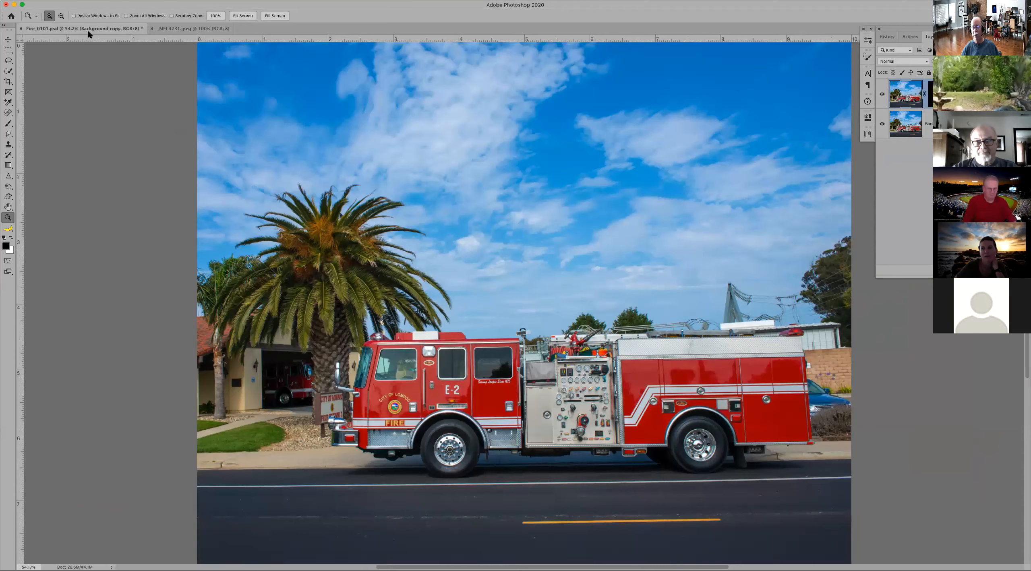
Step: Try selecting the fire truck automatically with Select Subject from the Quick Selection tool
click(583, 366)
drag(550, 356, 491, 259)
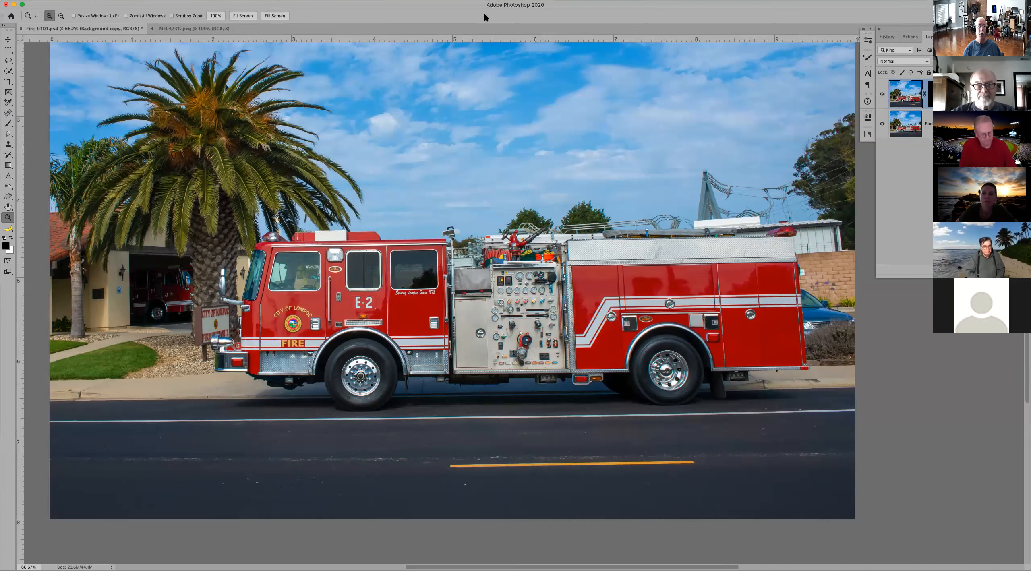
key(w)
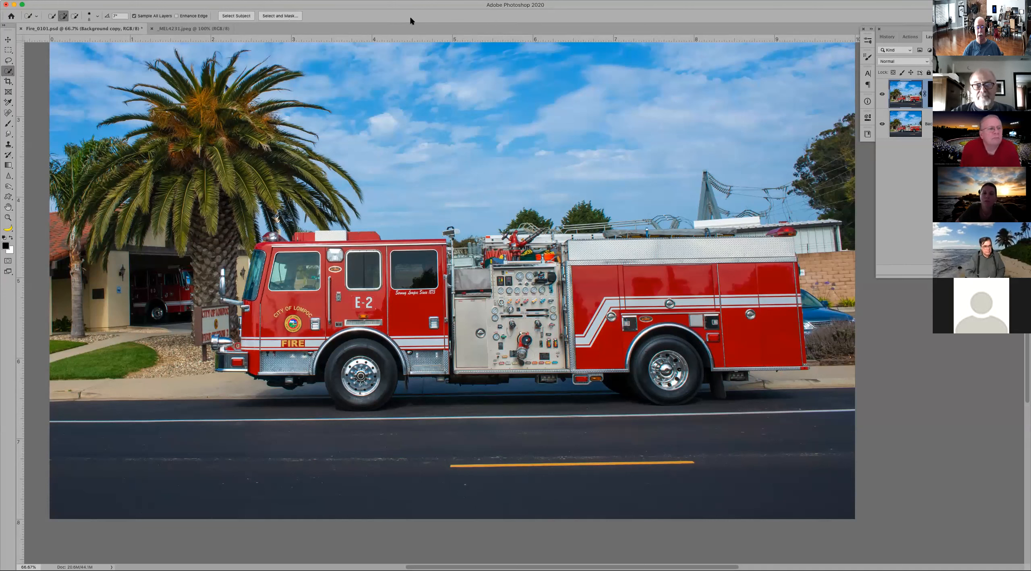
click(236, 16)
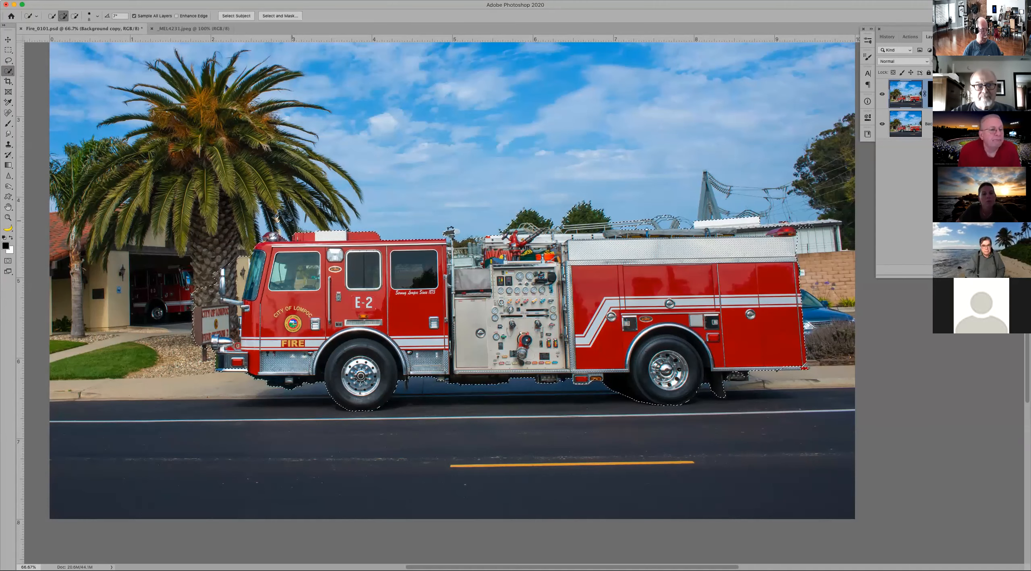
Step: Inspect the selection edges from the truck's front bumper to its rear wheel, and deselect the truck
key(z)
drag(162, 221, 317, 404)
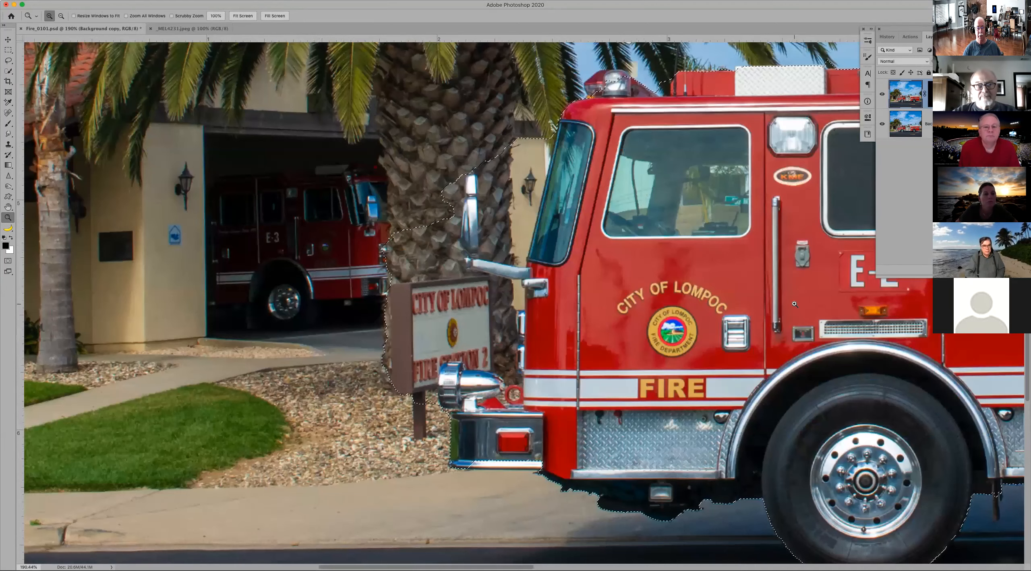
drag(754, 249, 394, 274)
drag(691, 221, 383, 235)
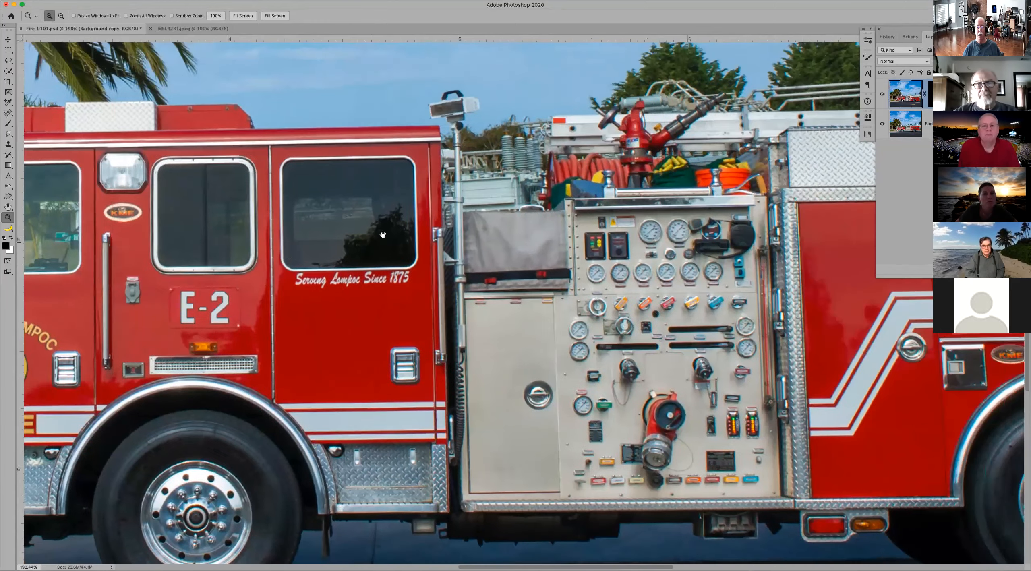
drag(649, 192, 148, 266)
drag(408, 252, 380, 23)
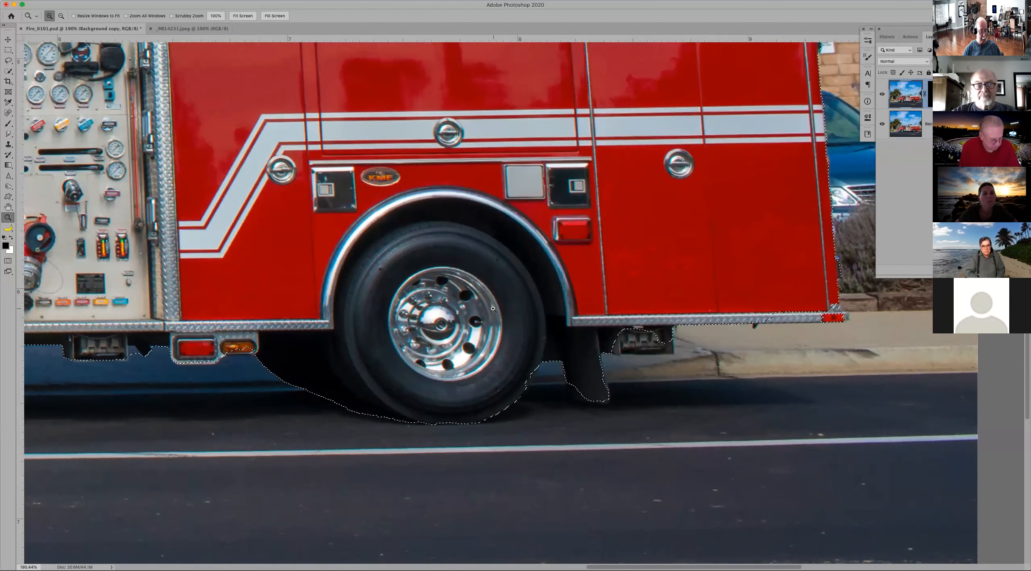
key(super+d)
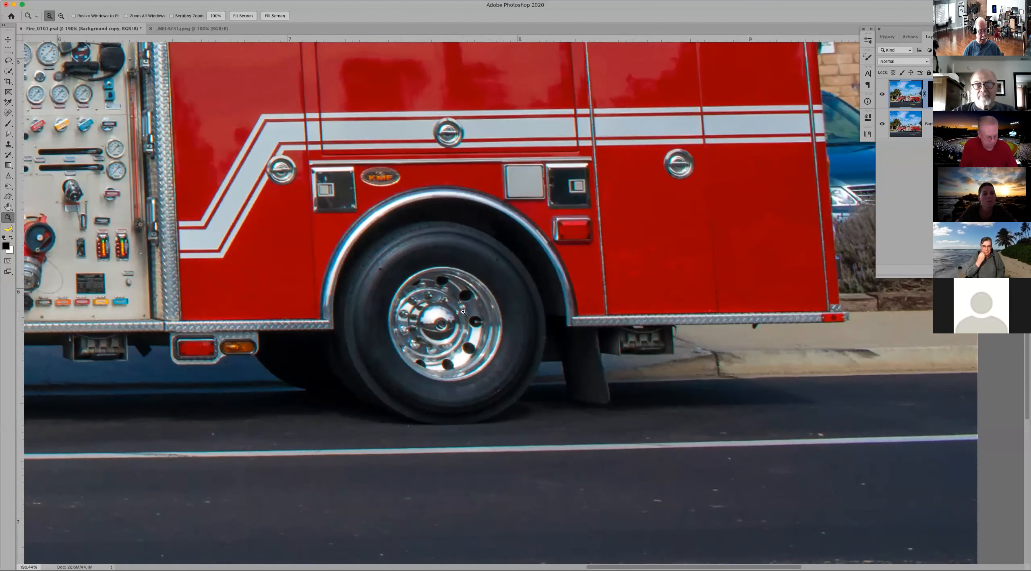
Step: Select the fire truck with the Object Selection tool in Rectangle mode, enclosing it in a box about 8 by 2.7 inches
key(super+0)
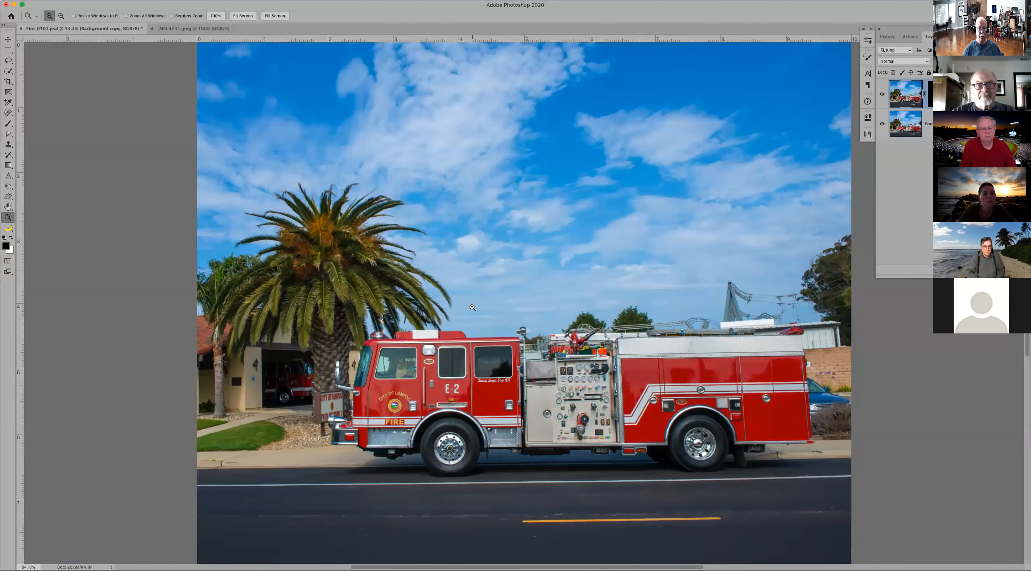
click(9, 72)
click(29, 78)
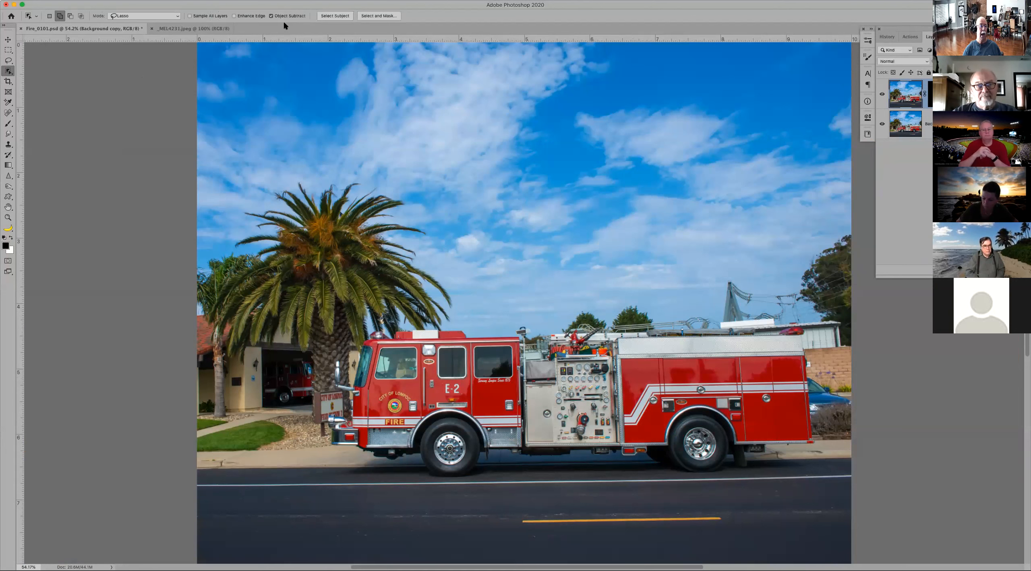
click(178, 16)
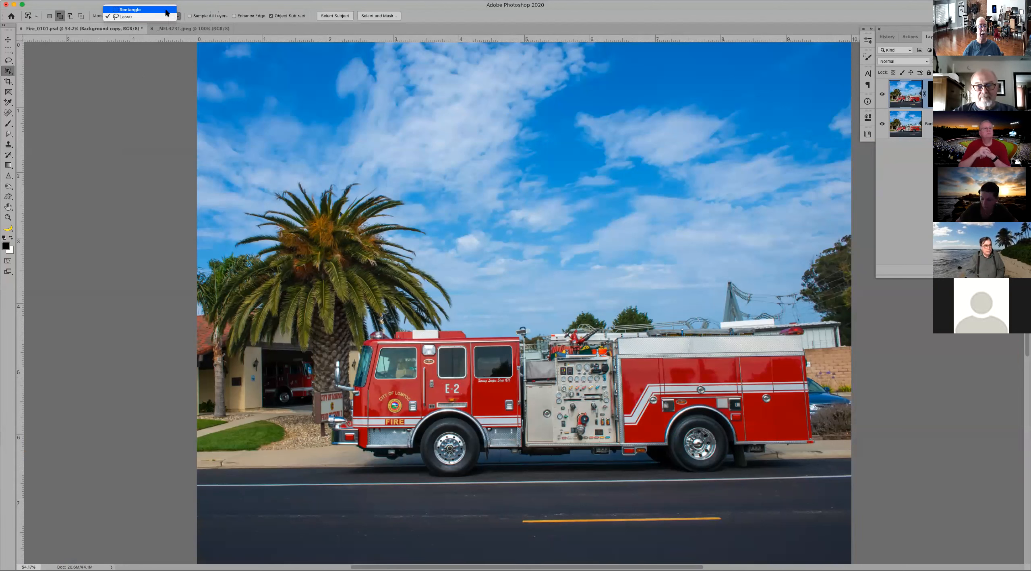
click(166, 10)
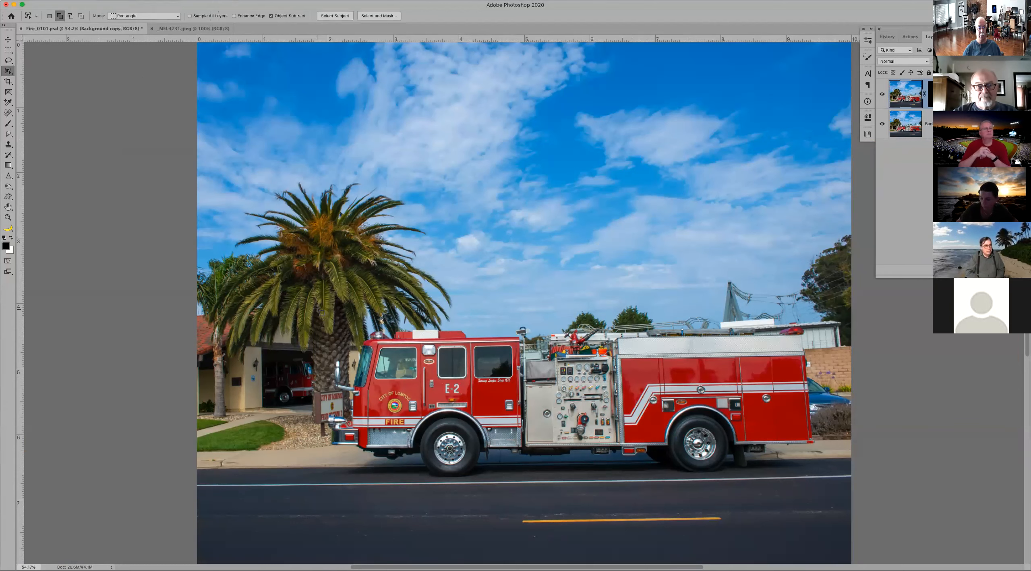
drag(316, 305, 840, 481)
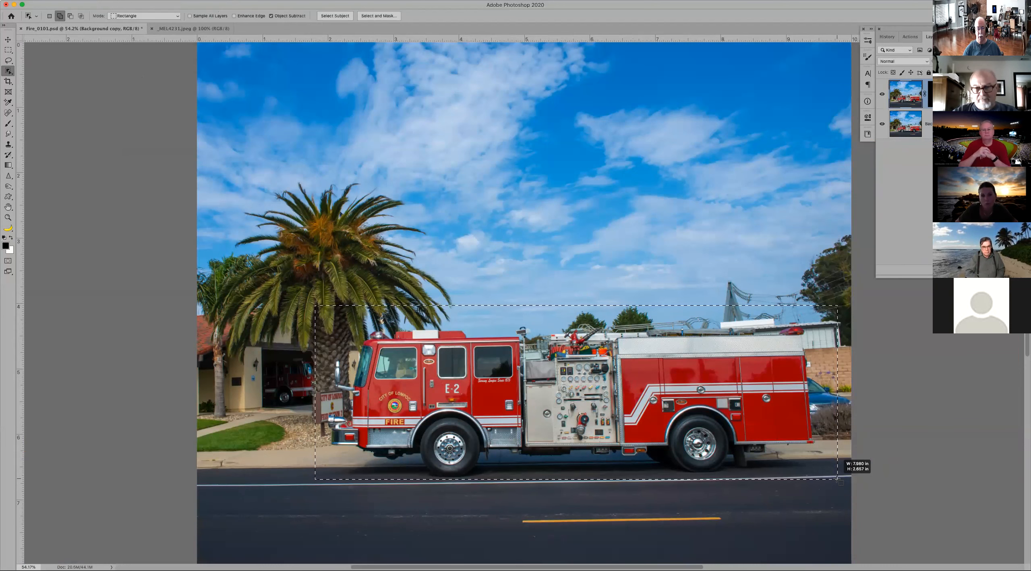
drag(838, 479, 838, 479)
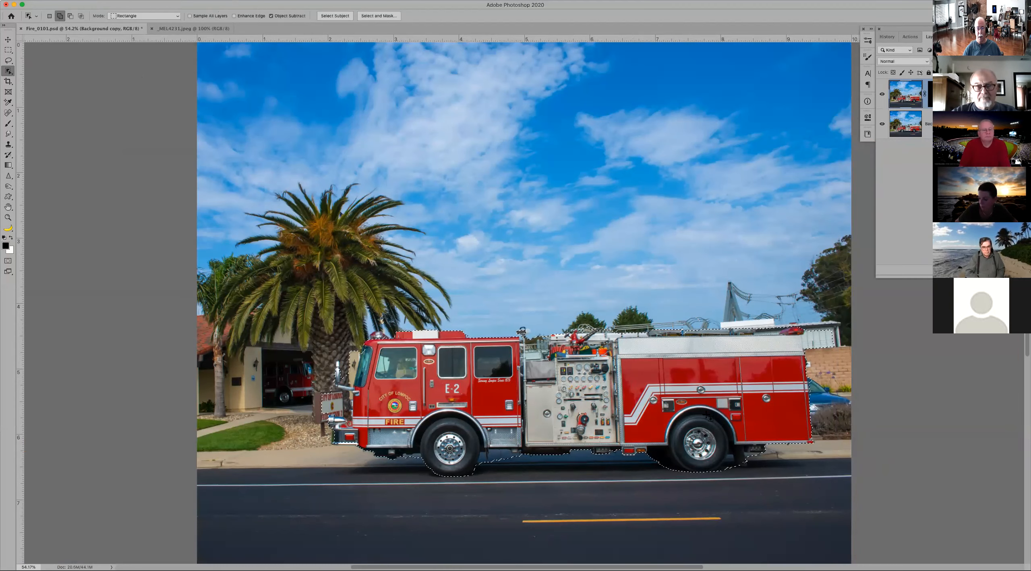
Step: Inspect the new selection edges around the station sign, the cab roof and the equipment above the pump panel
key(z)
mouse_move(320, 310)
mouse_down()
mouse_move(431, 387)
mouse_move(449, 371)
mouse_move(449, 112)
mouse_up()
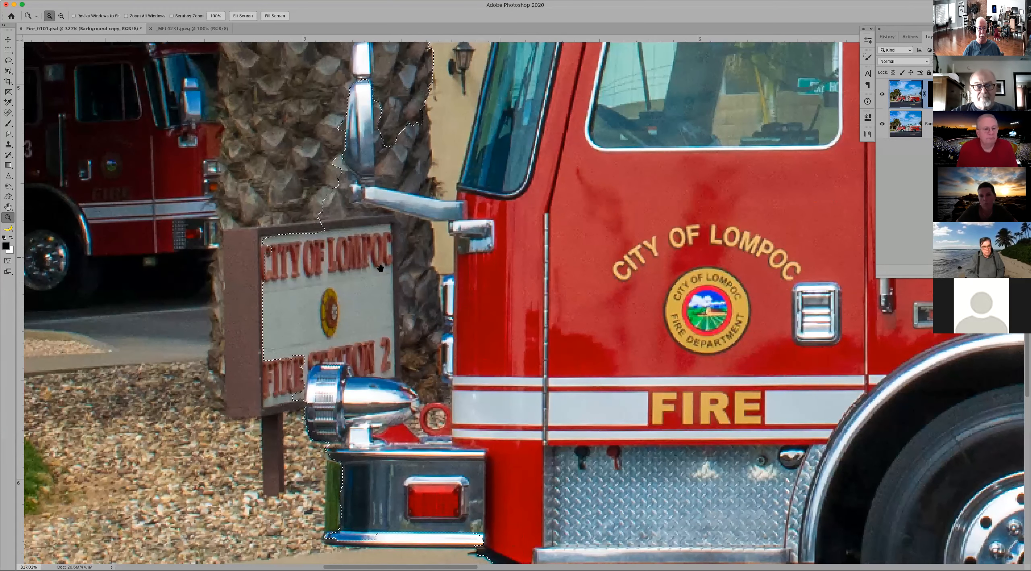
drag(783, 218, 248, 480)
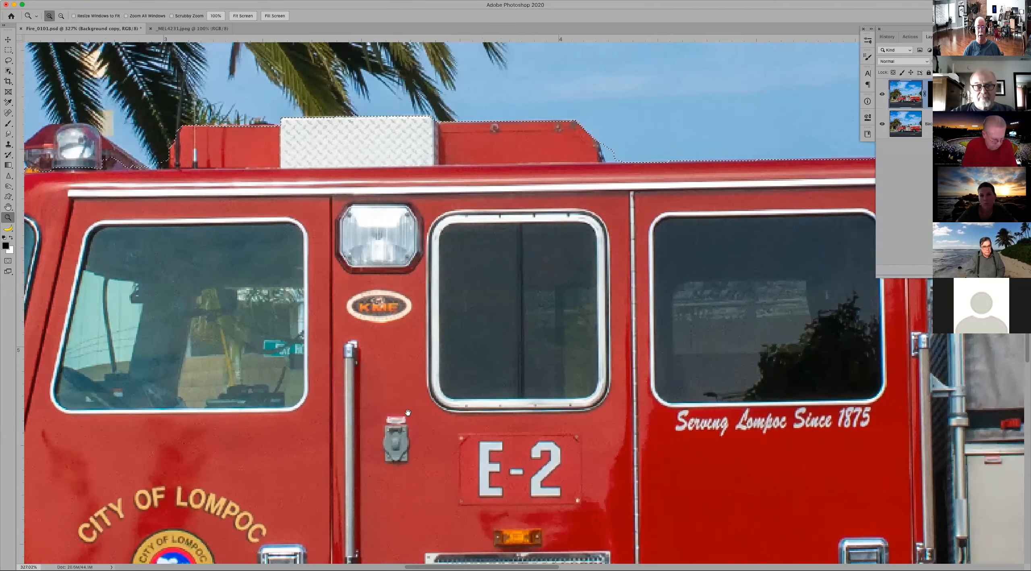
drag(822, 287, 343, 328)
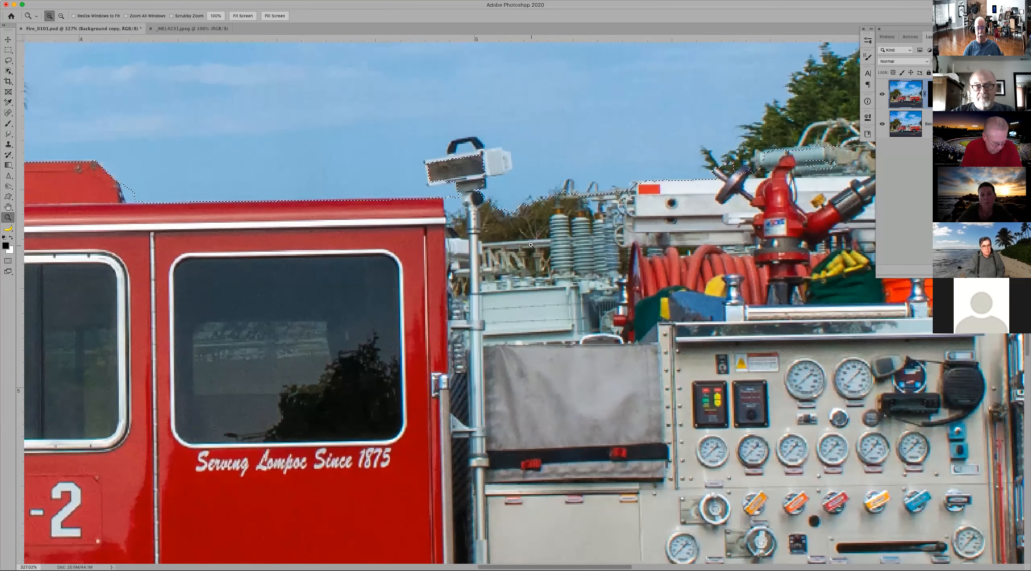
key(super+0)
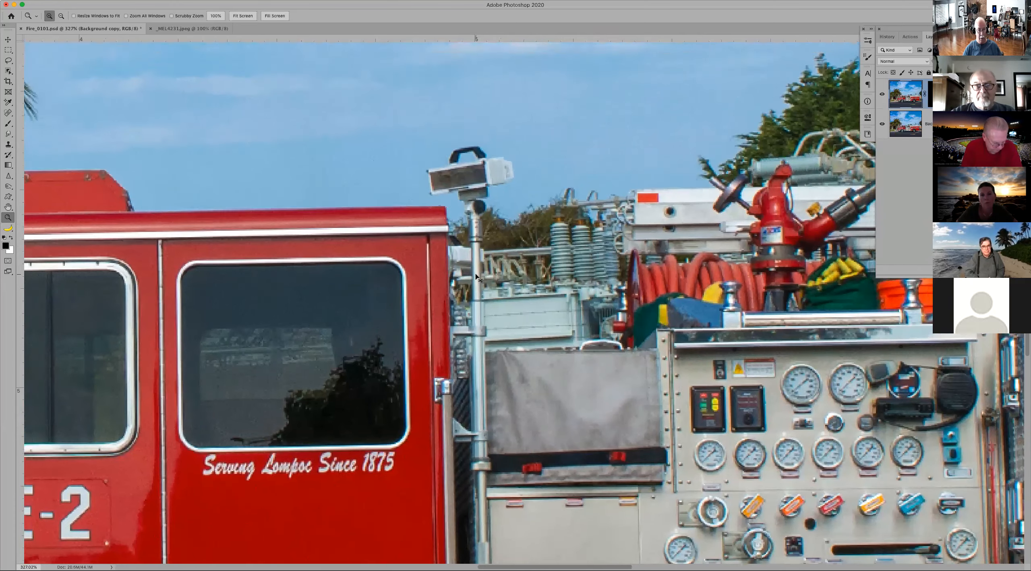
key(super+minus)
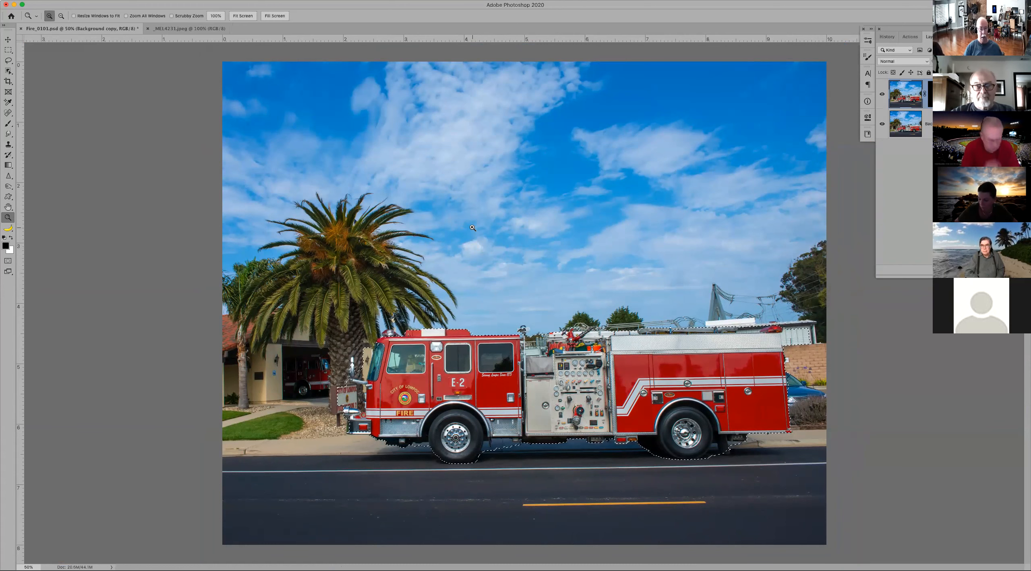
Step: Preview the truck selection in Quick Mask mode and set the mask overlay color to red (ff0012)
key(q)
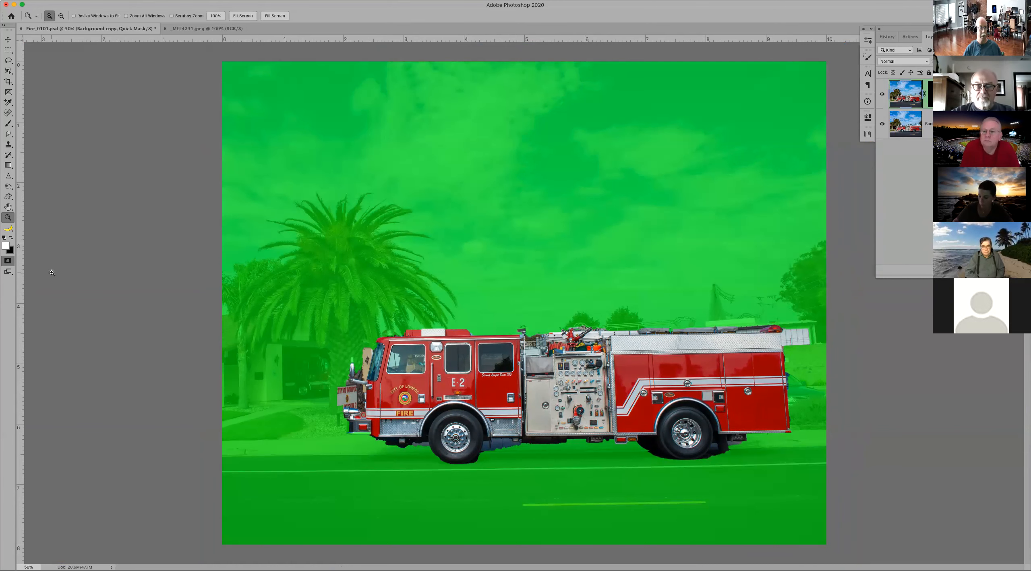
click(8, 262)
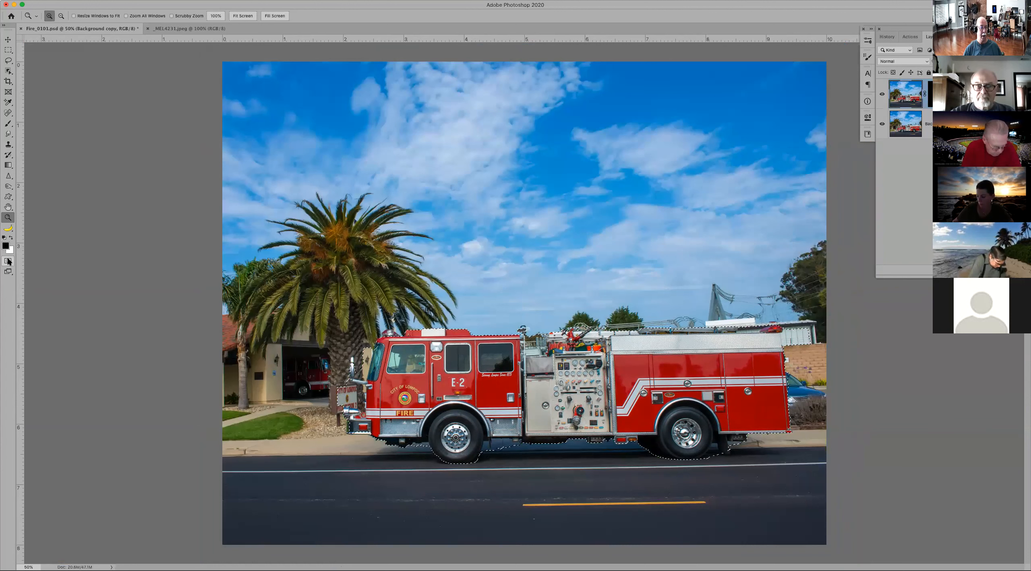
double_click(8, 261)
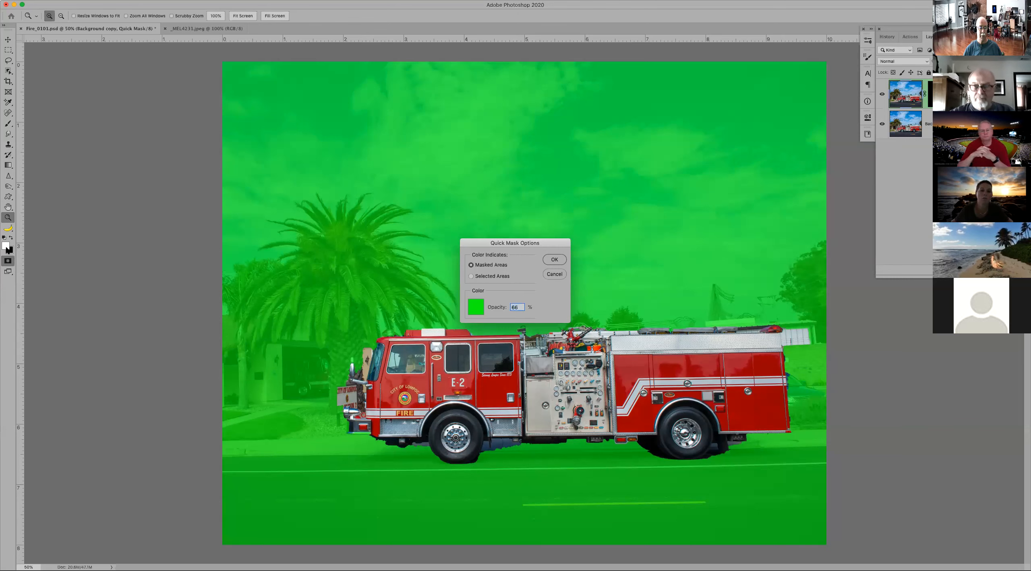
click(478, 309)
drag(193, 407, 195, 401)
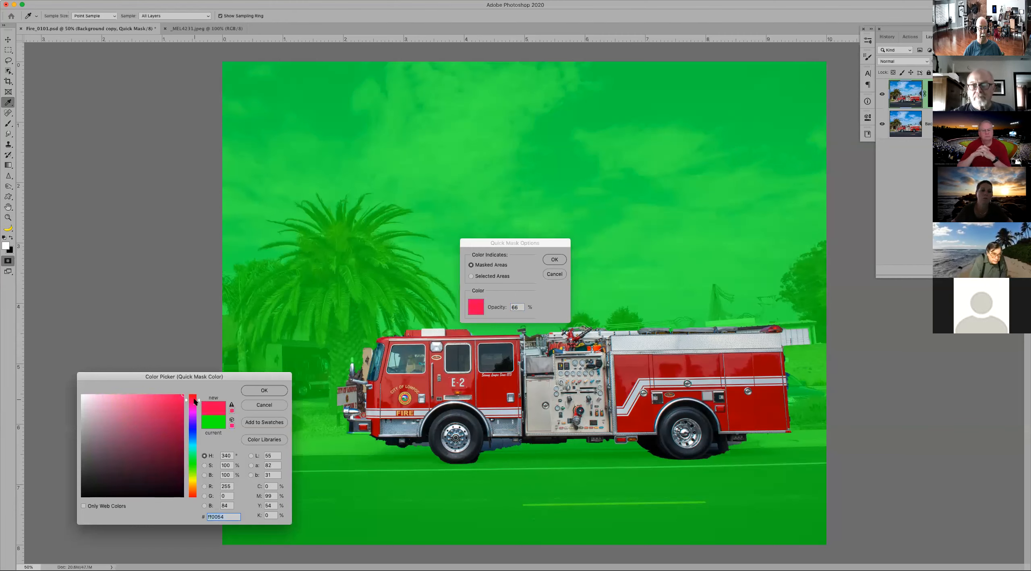
click(251, 391)
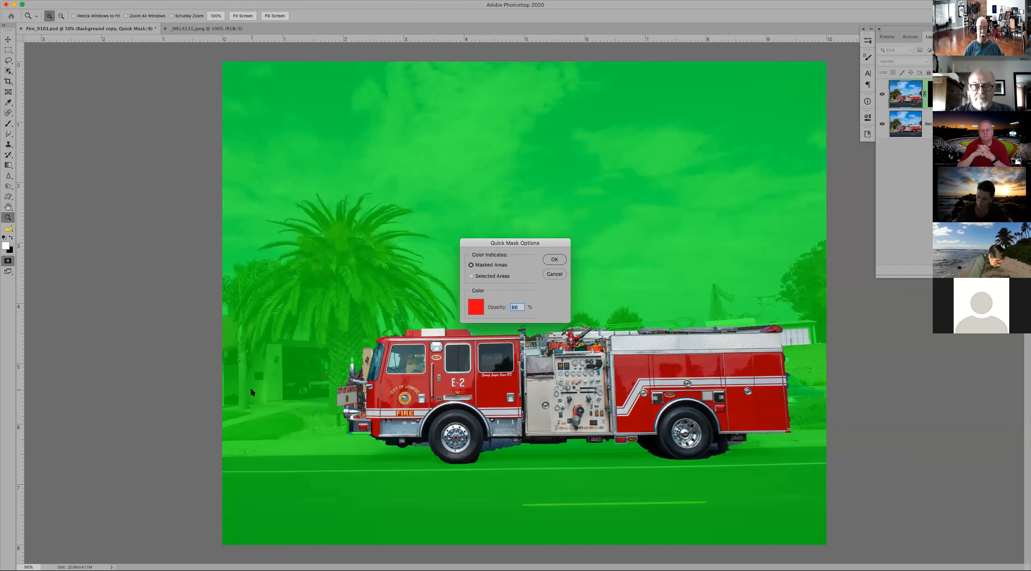
click(553, 261)
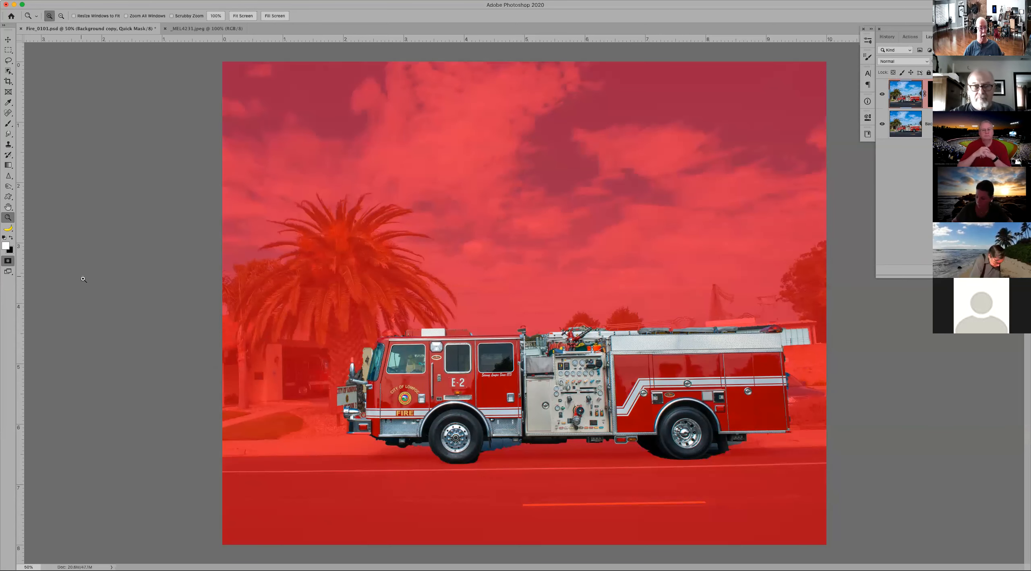
click(8, 260)
double_click(8, 261)
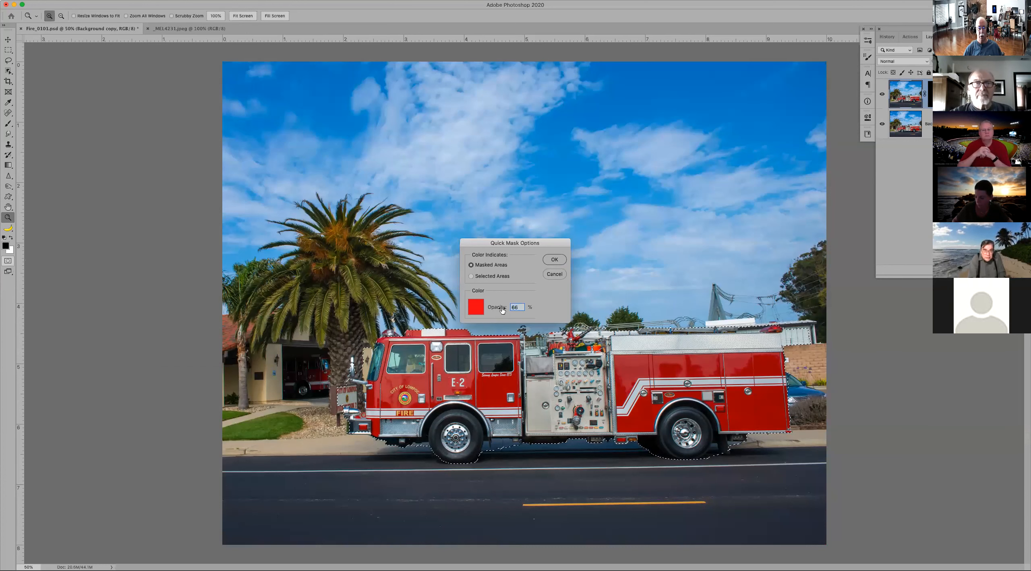
drag(501, 309, 495, 310)
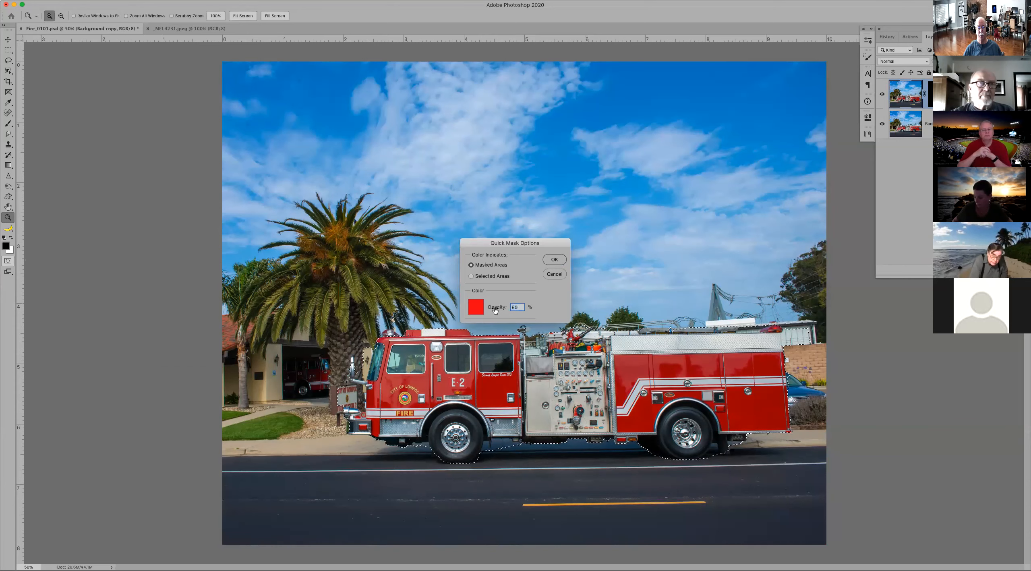
click(477, 309)
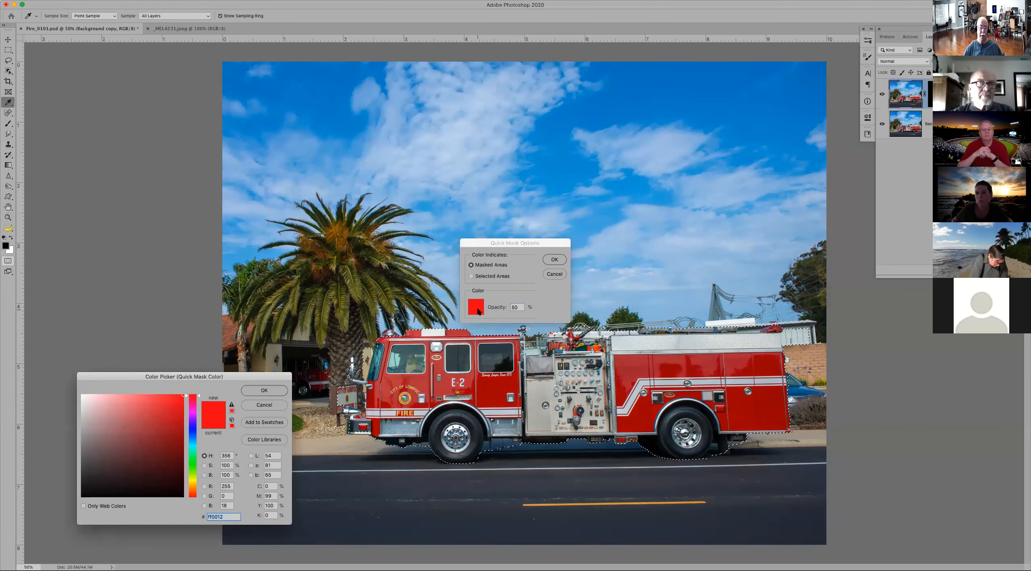
click(260, 406)
click(555, 274)
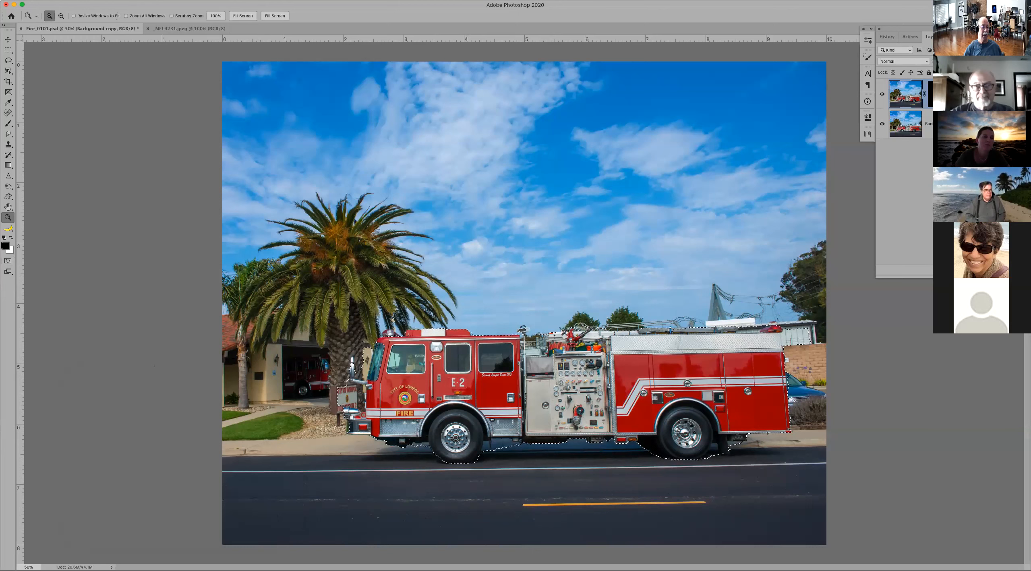
Step: Turn Quick Mask back on and change its overlay color to green (00ff66), keeping masked areas colored at 66% opacity
double_click(8, 262)
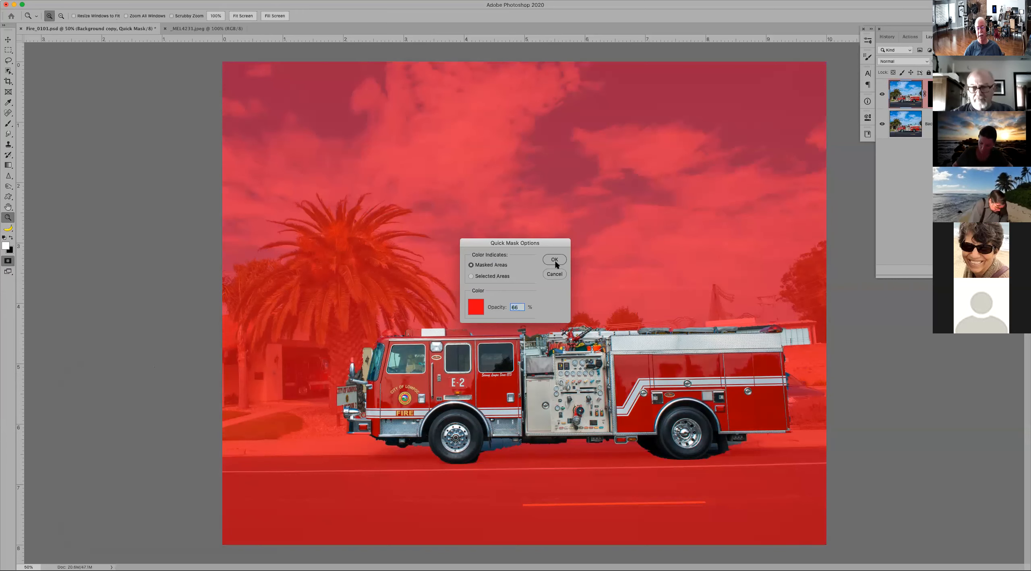
click(476, 308)
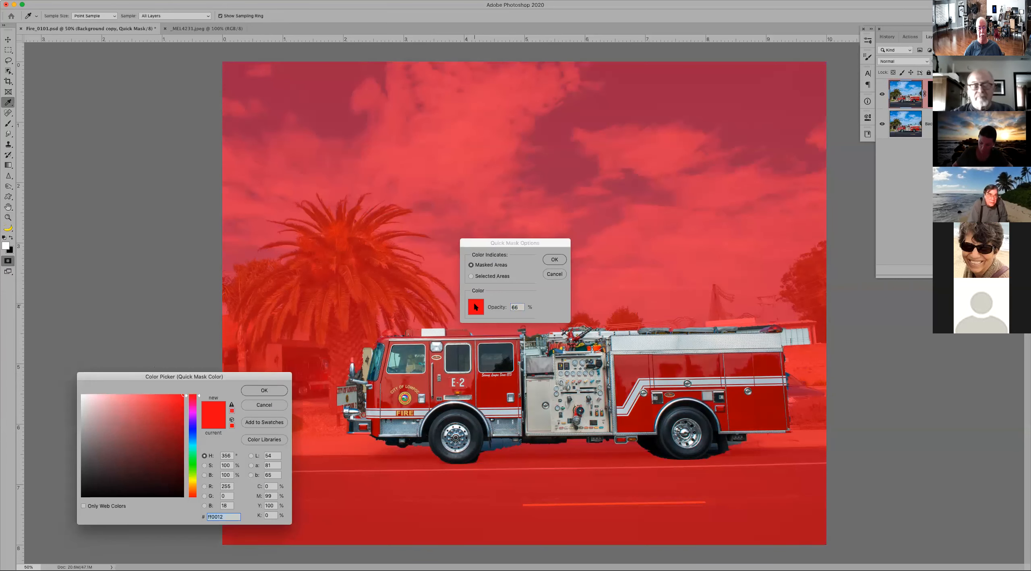
click(192, 457)
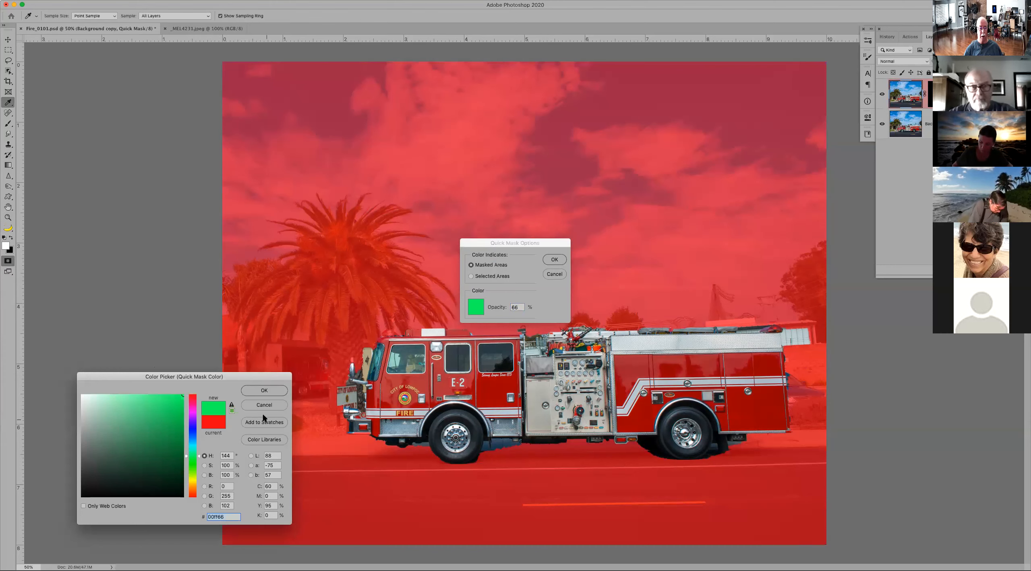
click(264, 391)
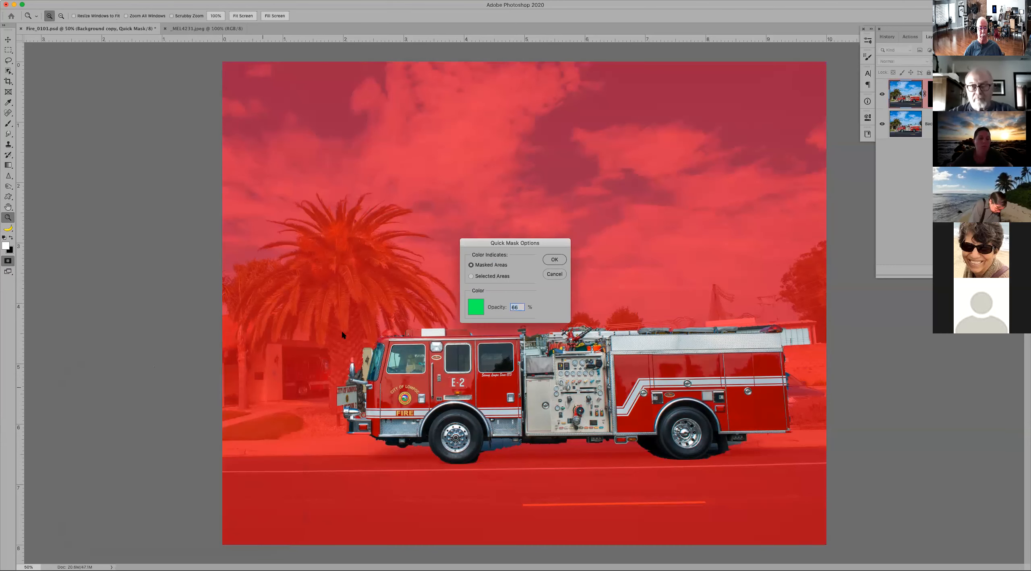
click(555, 260)
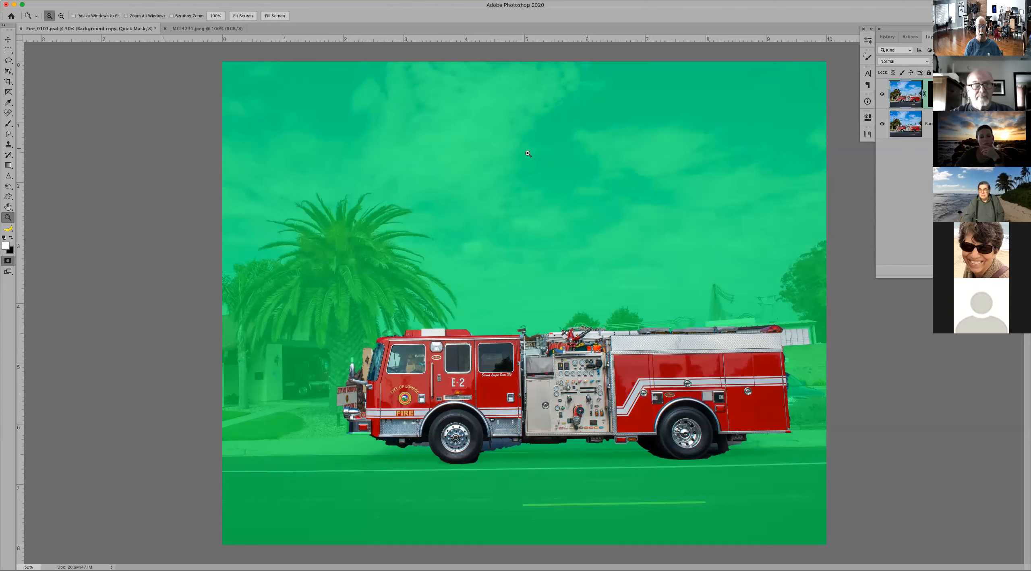
Step: Switch to the Brush tool for touching up the mask around the cab, and set the brush hardness to 100%
drag(317, 315, 481, 462)
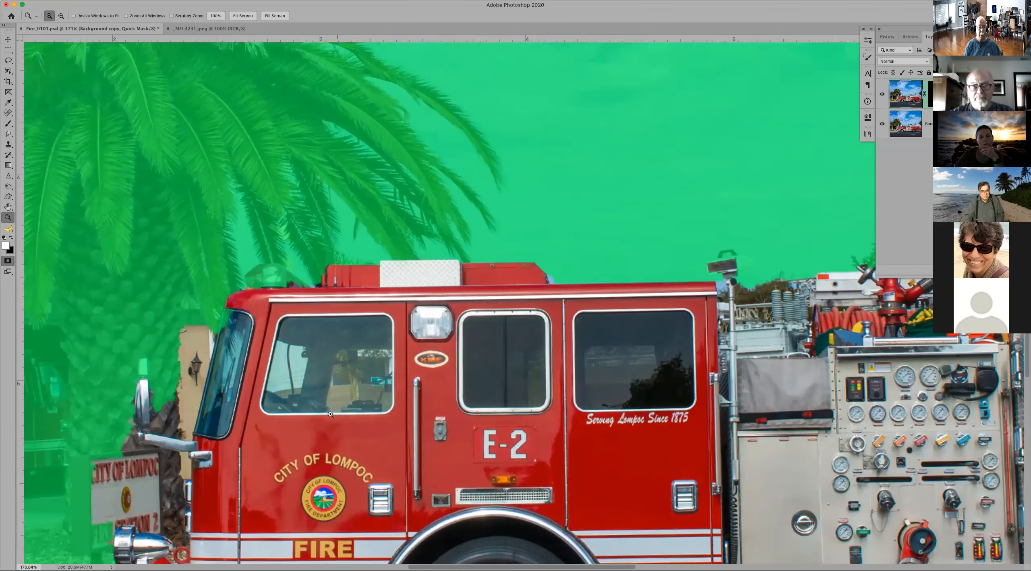
drag(290, 390, 594, 298)
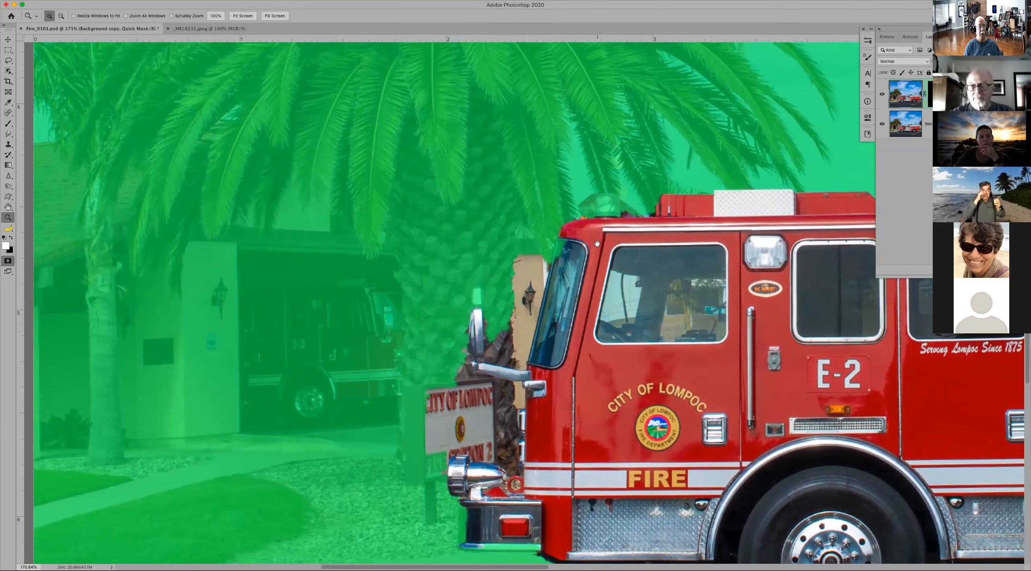
key(b)
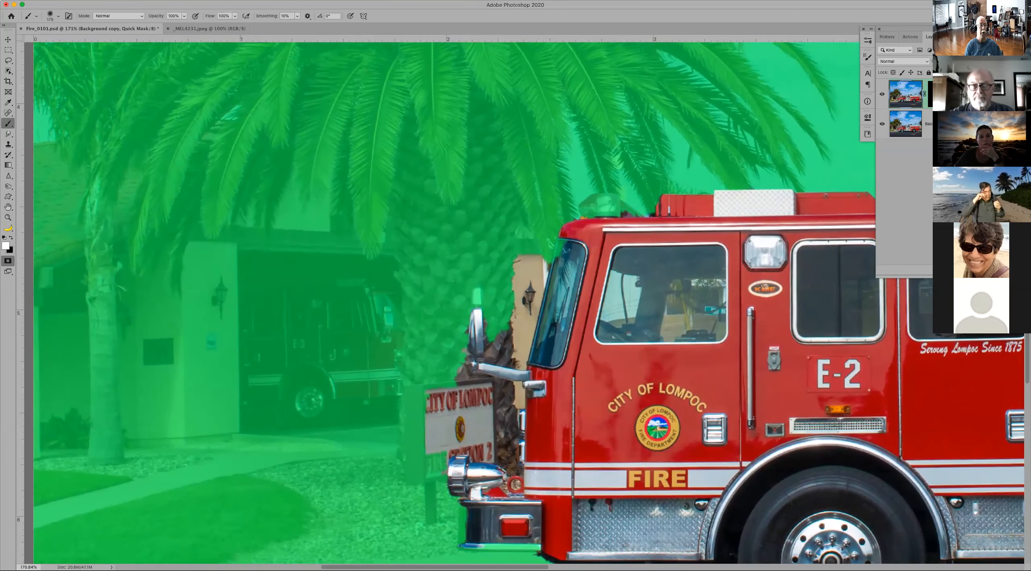
click(52, 15)
drag(46, 59, 103, 59)
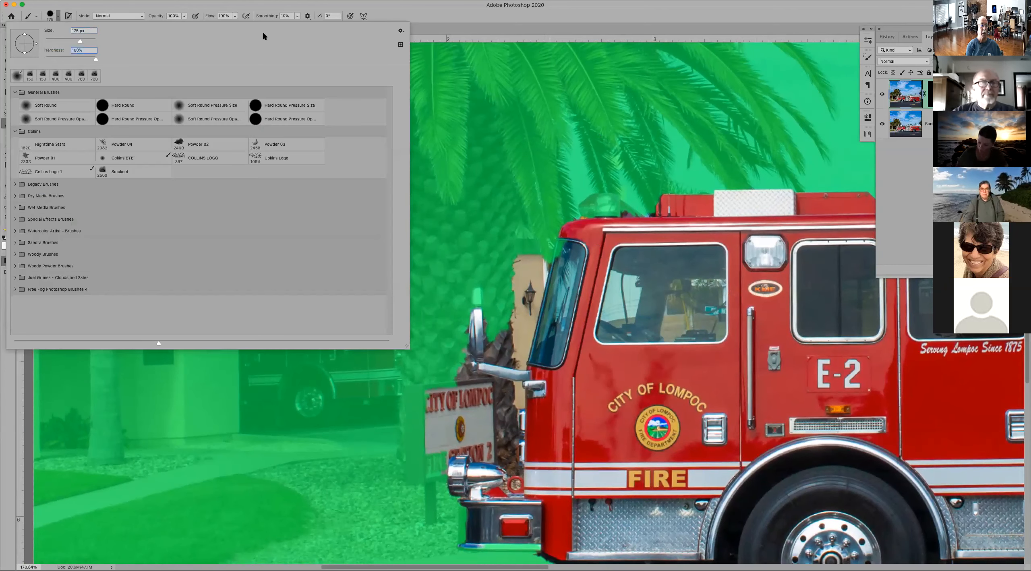
click(467, 8)
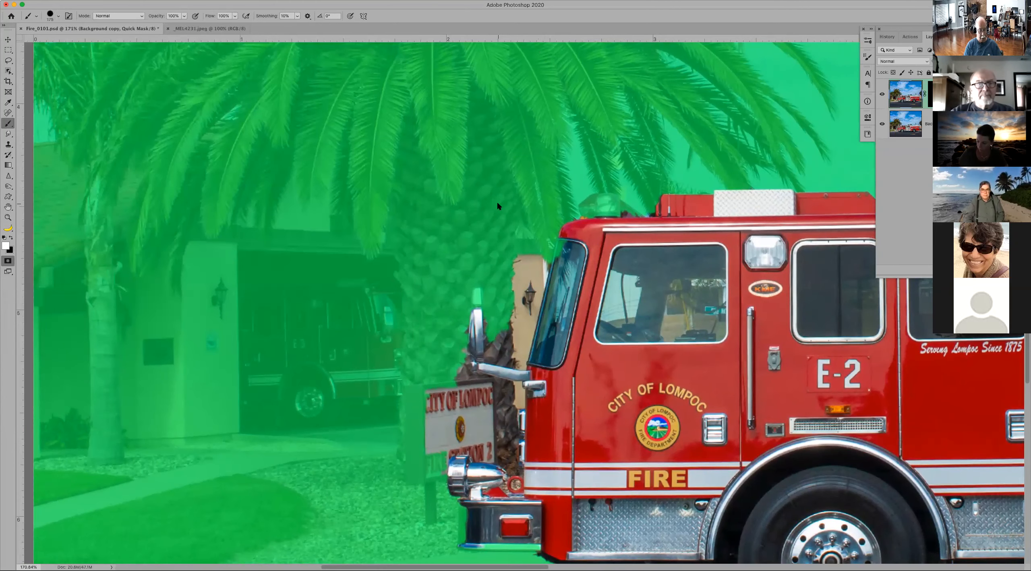
Step: Reduce the brush size and paint with white over the beacon light at the front of the cab roof to unmask it
key(bracketleft)
key(bracketleft)
key(bracketleft)
key(bracketleft)
key(bracketleft)
key(bracketleft)
key(bracketleft)
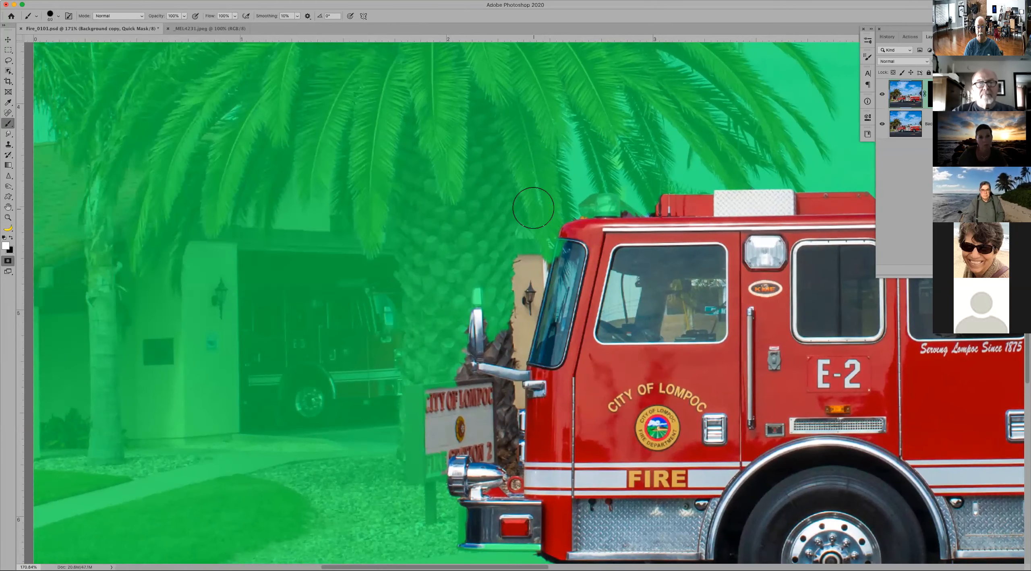
key(bracketleft)
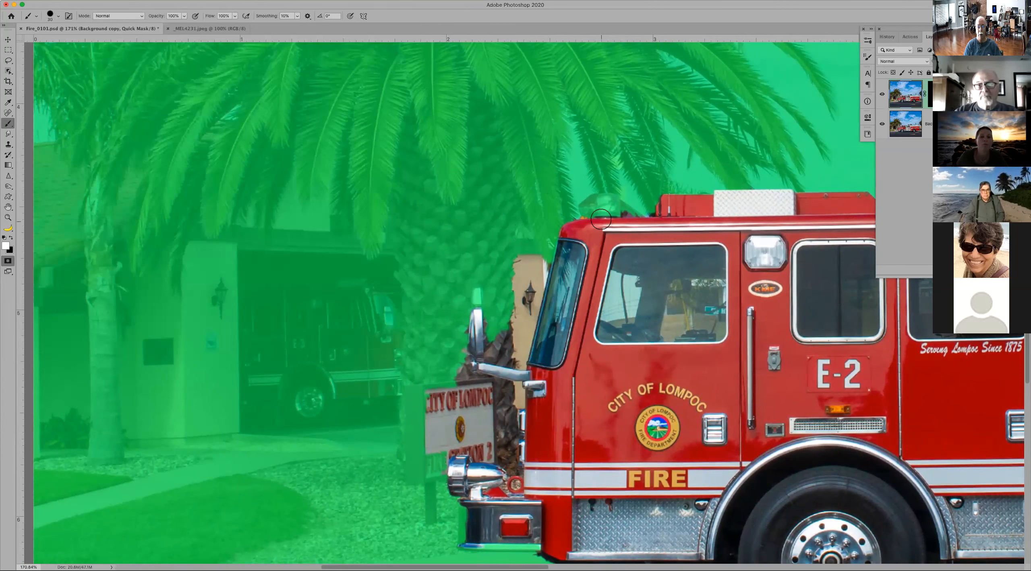
mouse_move(595, 212)
mouse_down()
mouse_move(610, 203)
mouse_move(613, 221)
mouse_up()
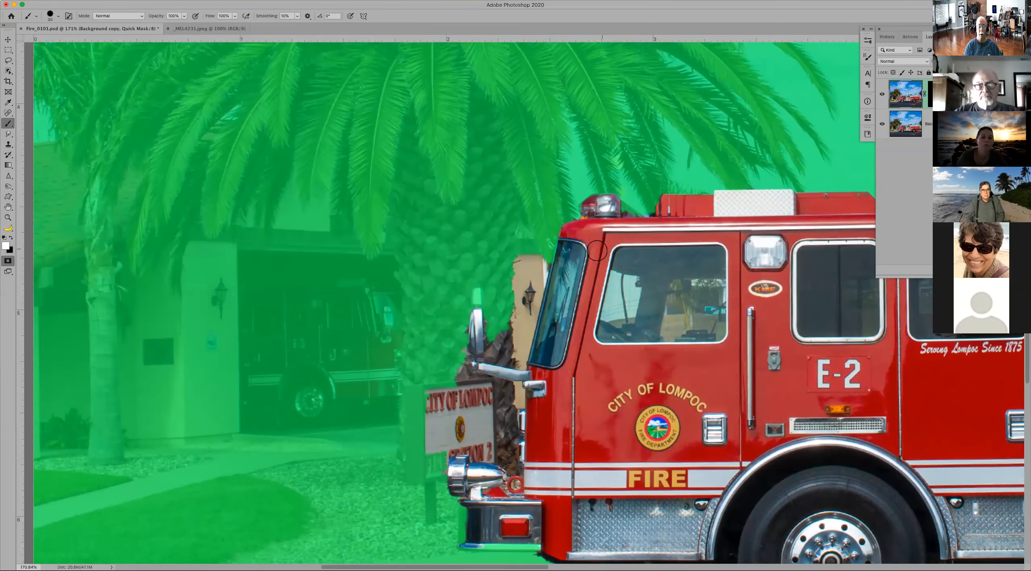
Step: Paint with black to mask the tan wall beside the windshield and the background strip between the tree trunk and the cab front
drag(564, 324, 597, 312)
scroll(590, 305, up, 5)
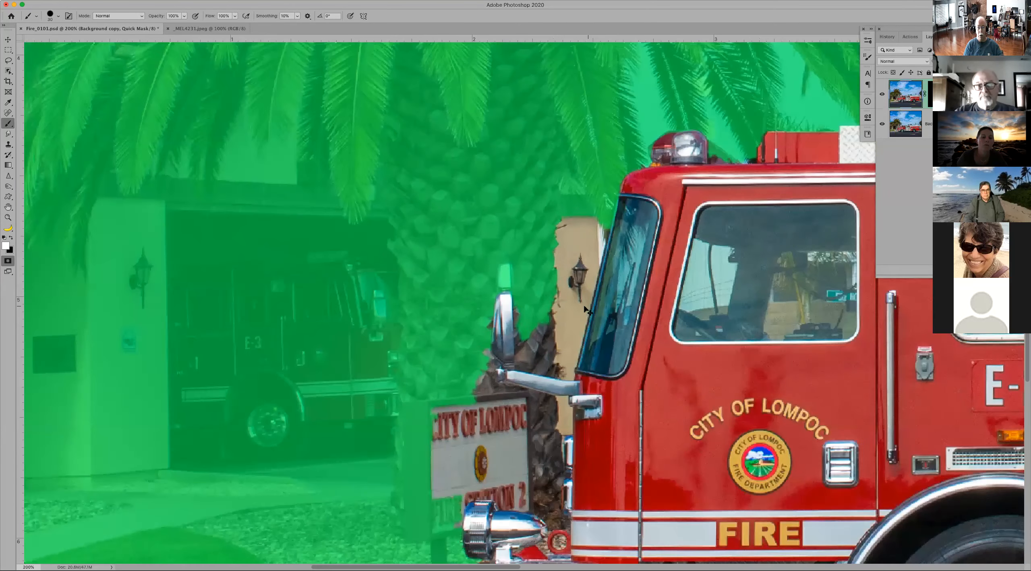
key(x)
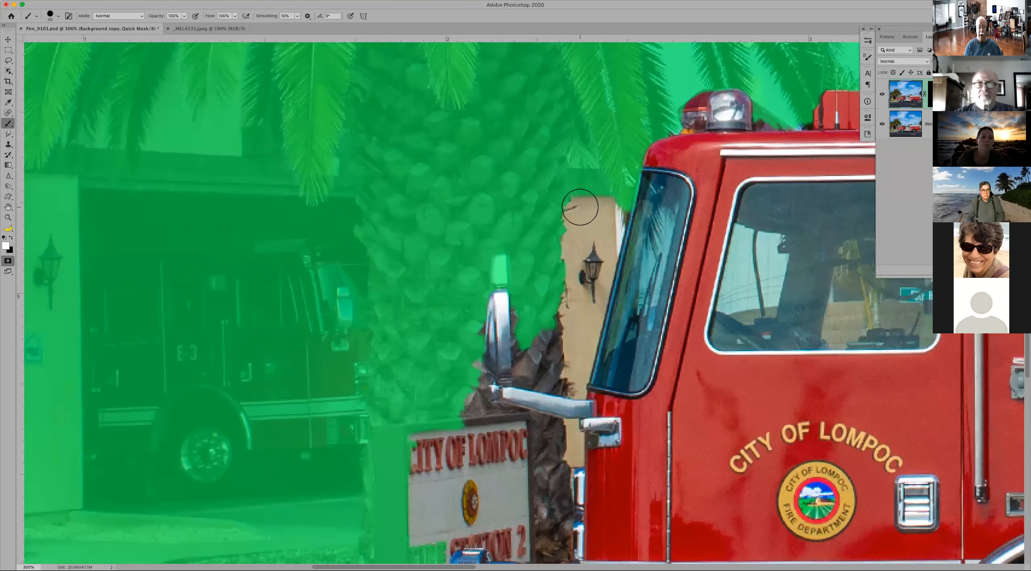
drag(591, 197, 615, 203)
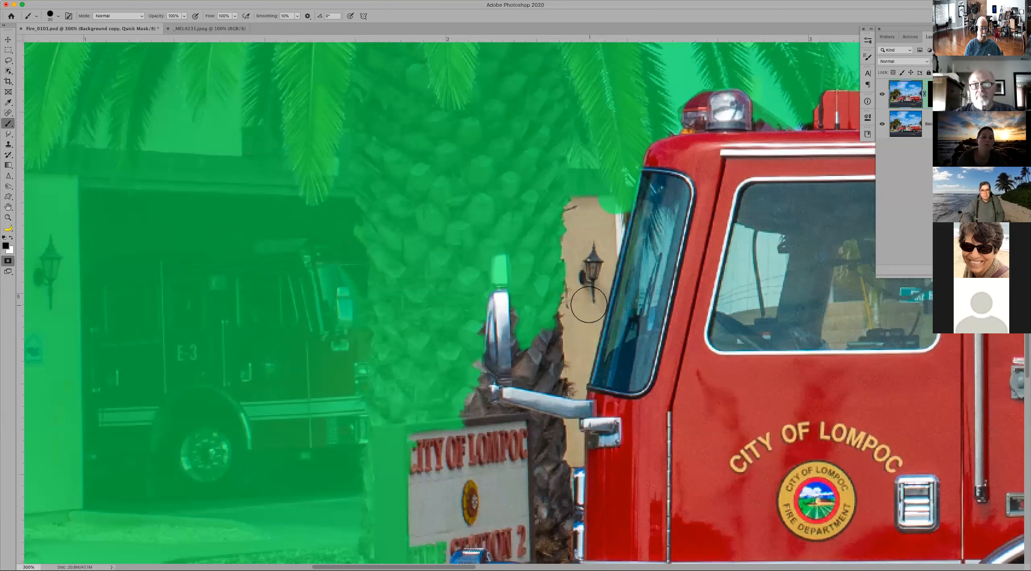
drag(606, 202, 590, 314)
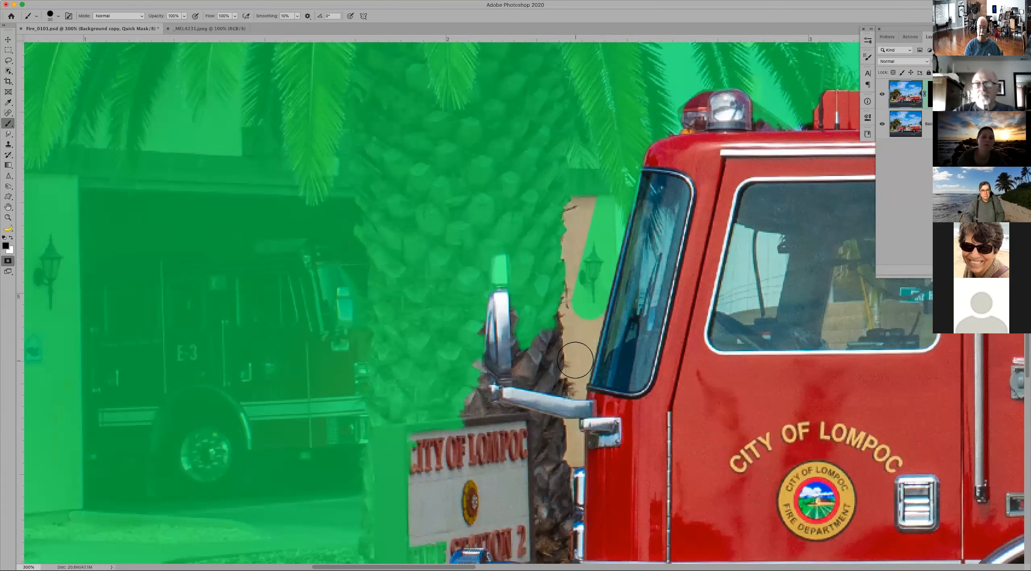
shift+click(578, 355)
drag(577, 360, 575, 363)
mouse_move(568, 223)
mouse_down()
mouse_move(564, 203)
mouse_move(580, 225)
mouse_up()
mouse_move(580, 278)
mouse_down()
mouse_move(569, 223)
mouse_move(571, 360)
mouse_up()
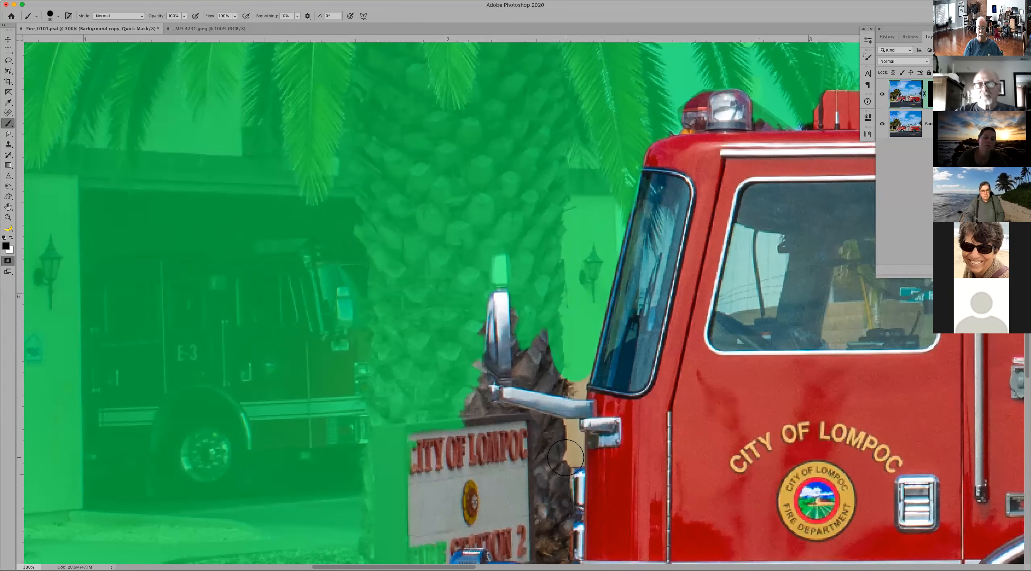
click(566, 458)
scroll(550, 325, down, 10)
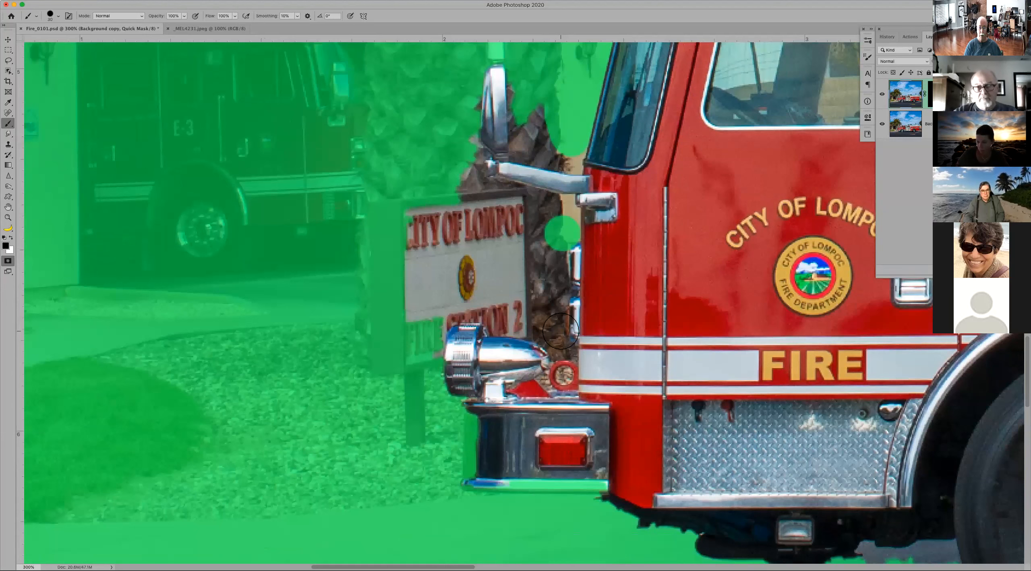
shift+click(562, 321)
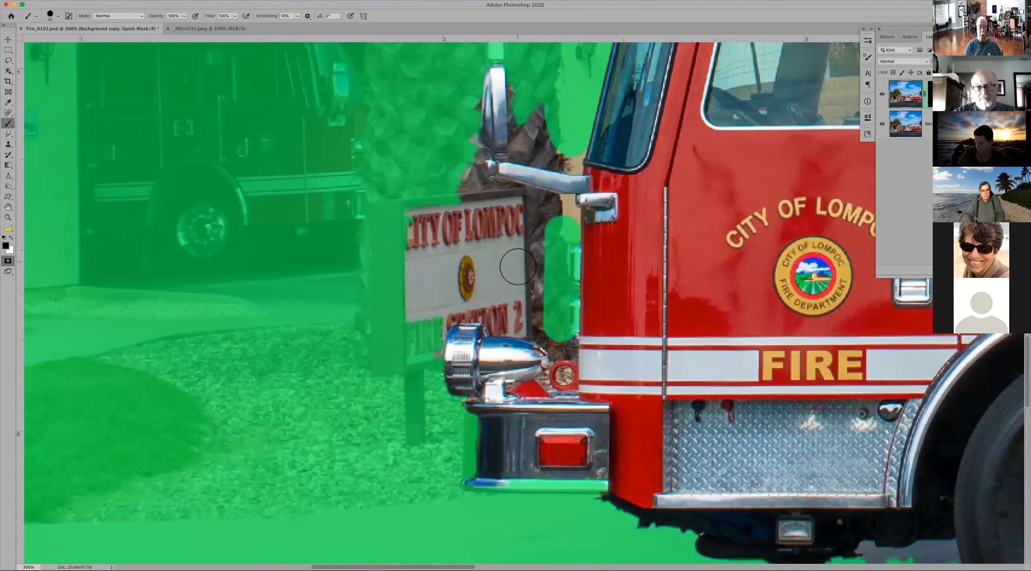
Step: Shrink the brush to a fine tip and mask the background directly below the mirror arm
key(bracketleft)
key(bracketleft)
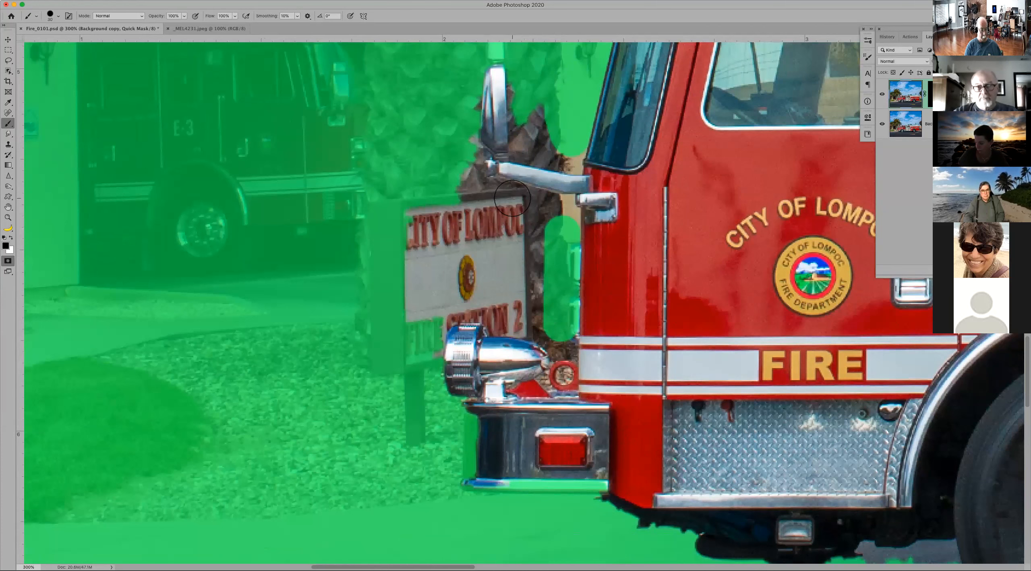
key(bracketleft)
key(bracketleft)
key(bracketleft)
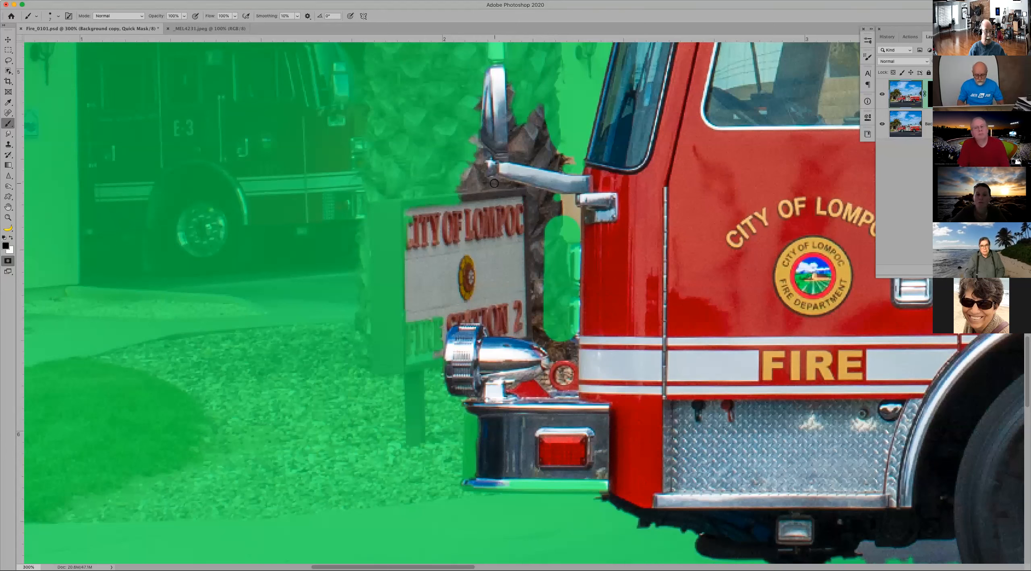
drag(494, 182, 491, 183)
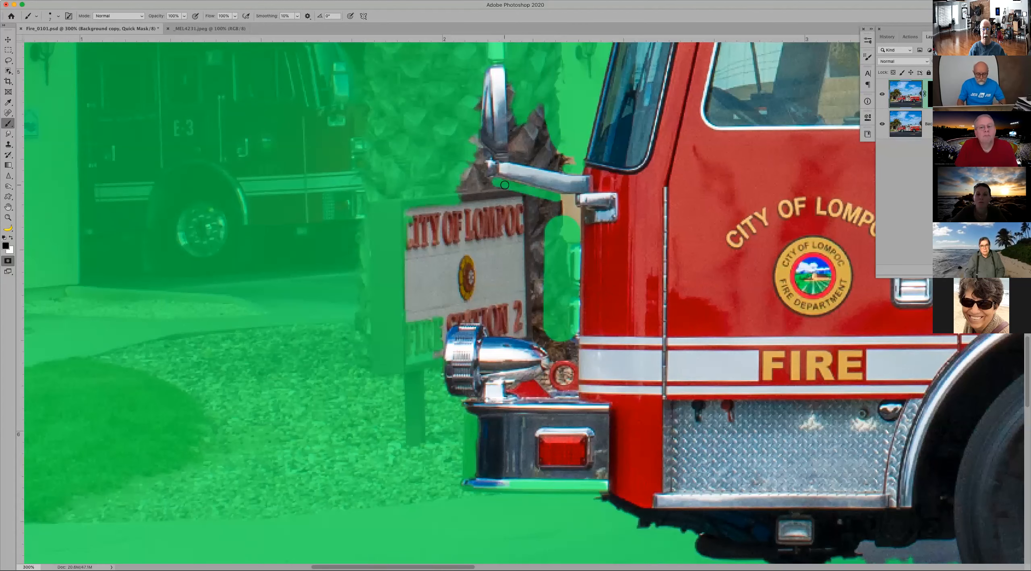
Step: Extend the fine masking along the mirror arm's lower edge to the cab and around the arm's outer joint
key(z)
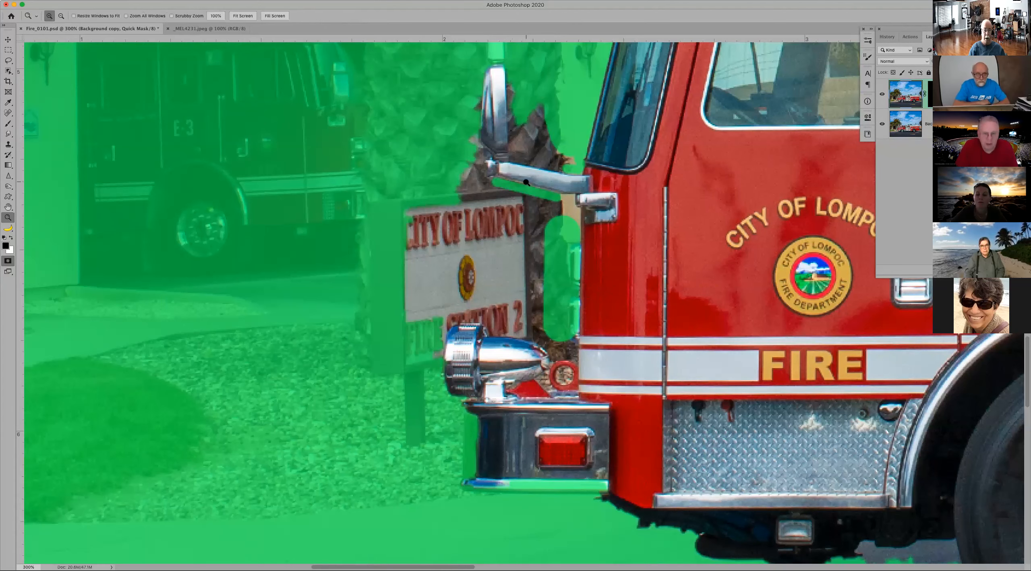
click(526, 182)
click(492, 176)
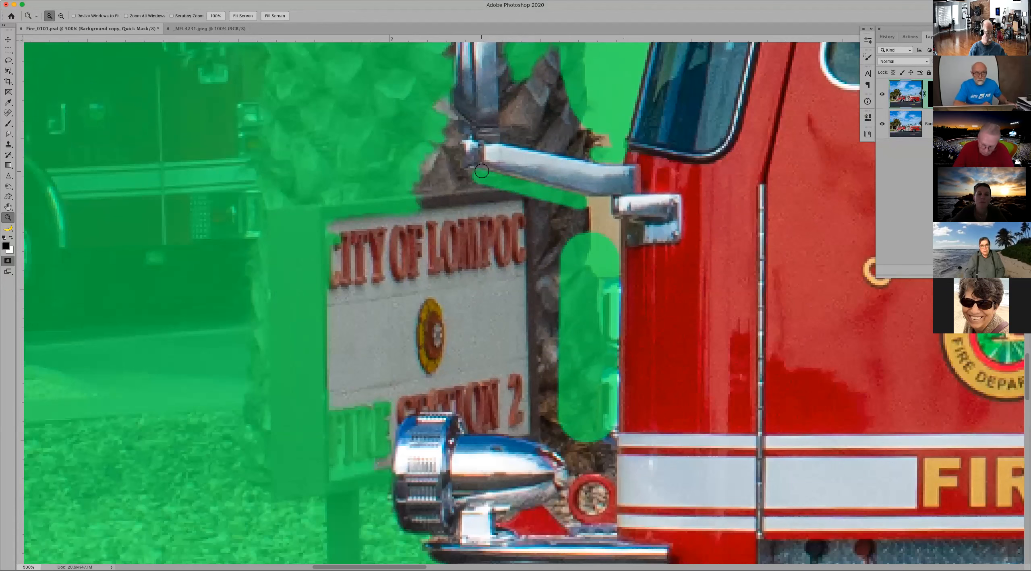
key(b)
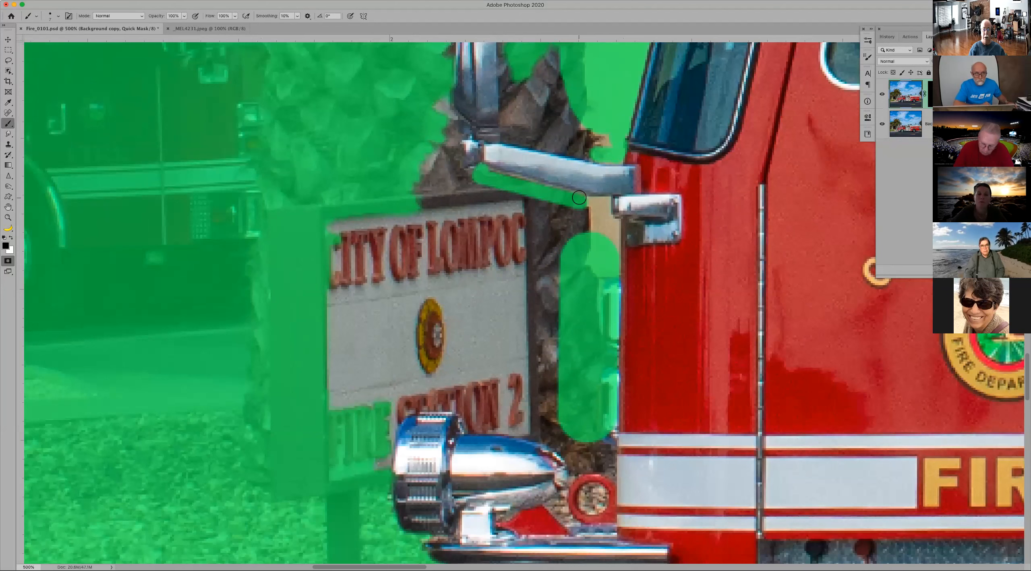
shift+click(580, 197)
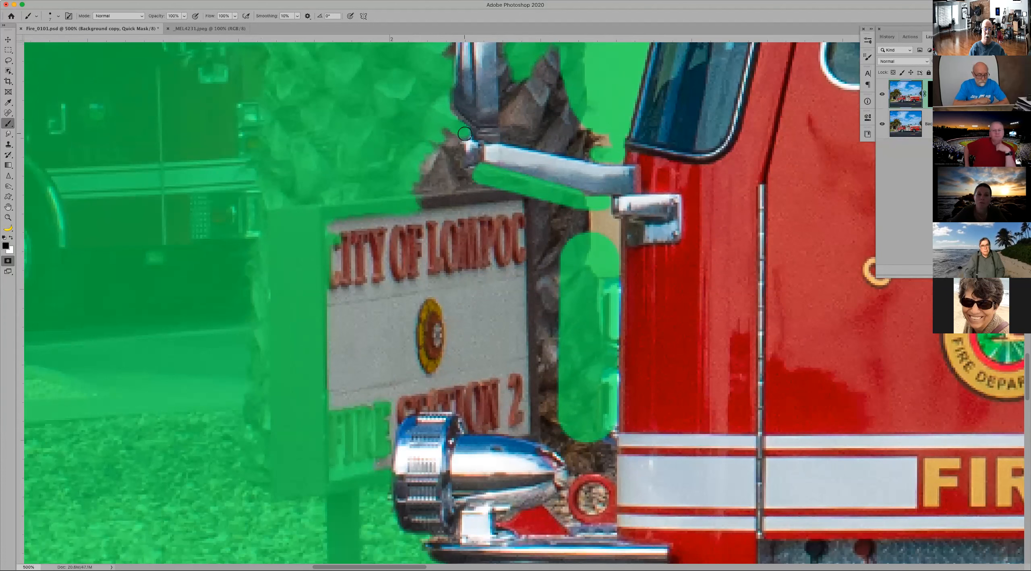
mouse_move(460, 160)
mouse_down()
mouse_move(467, 173)
mouse_move(444, 139)
mouse_move(453, 186)
mouse_up()
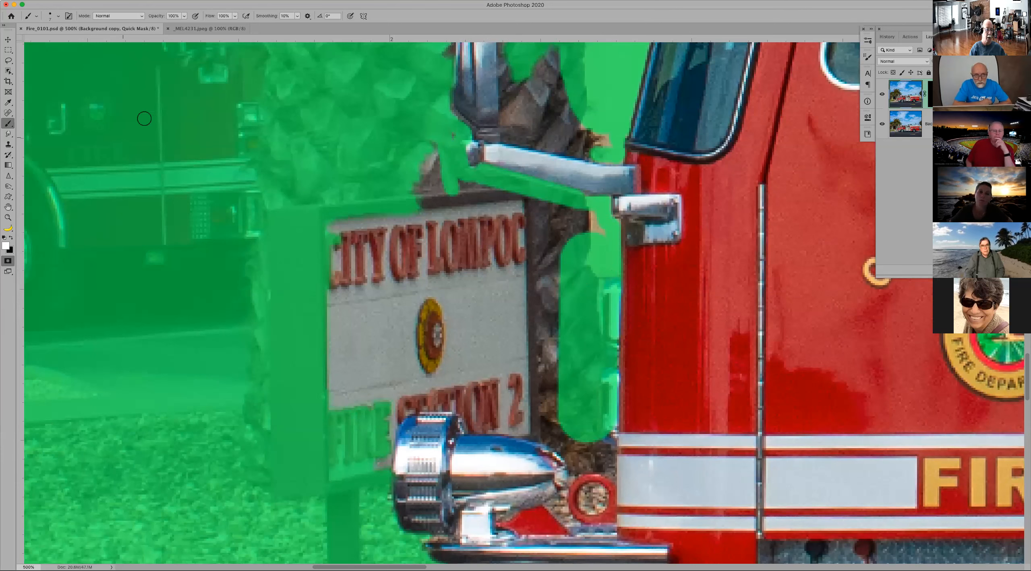
Step: Enlarge the brush and paint with white over the E-3 marking on the garaged truck to unmask that spot
drag(166, 138, 548, 184)
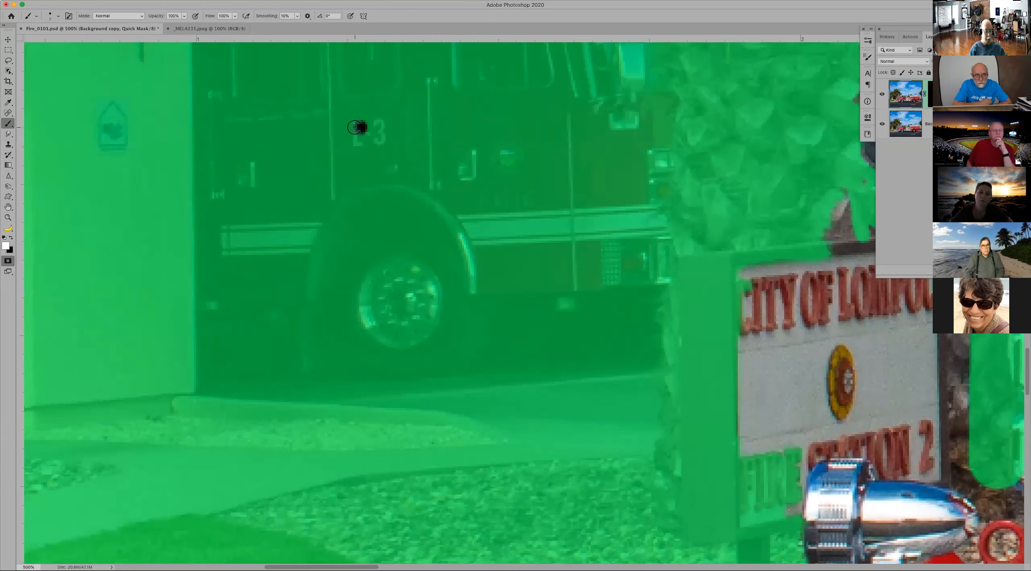
key(bracketright)
key(bracketright)
key(bracketright)
key(bracketright)
key(bracketright)
key(bracketright)
key(bracketright)
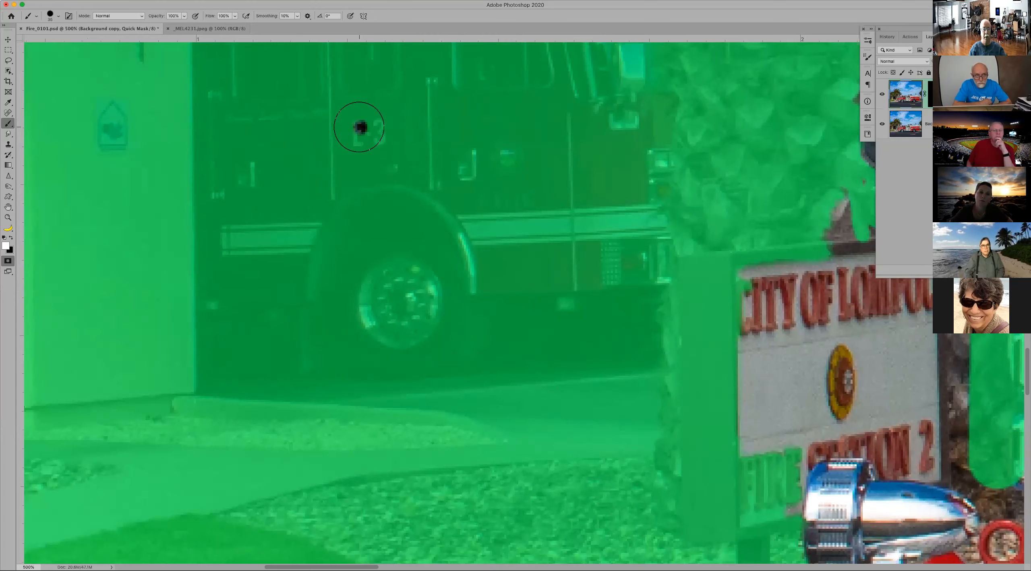
click(358, 127)
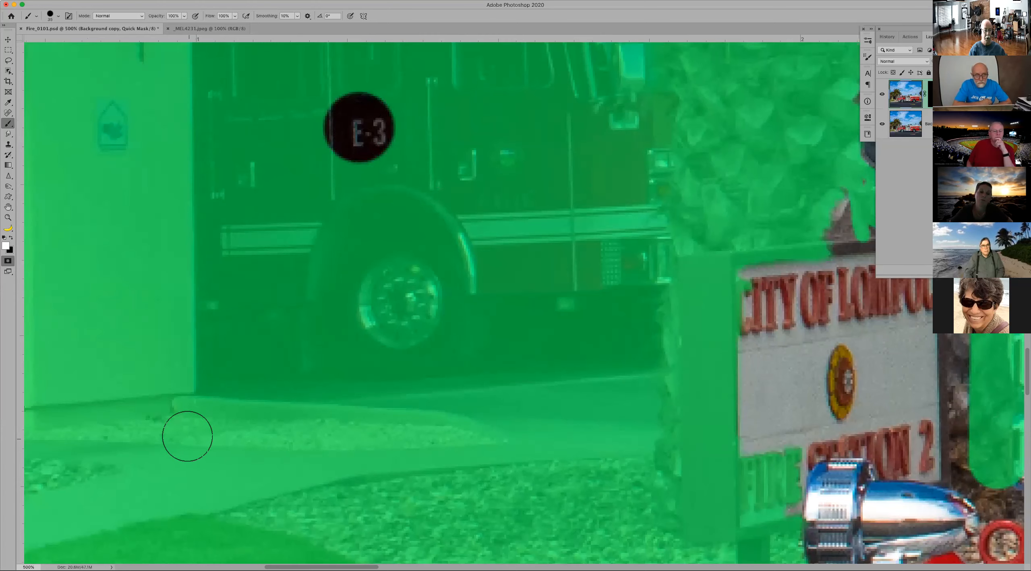
Step: Paint connected straight white strokes from the E-3 marking across the garaged truck, driveway, wheel and tan wall to unmask them
shift+click(188, 434)
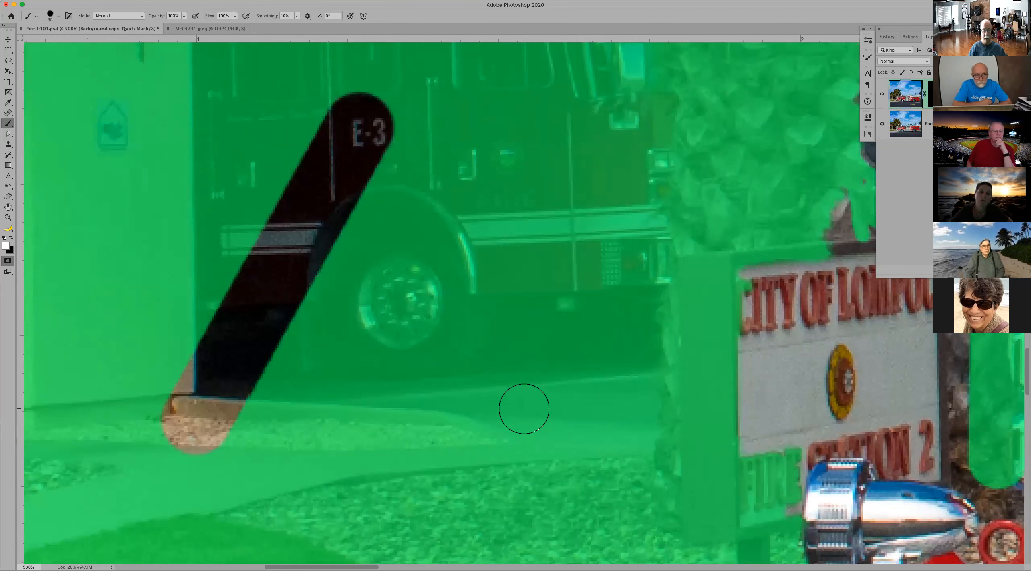
shift+click(562, 434)
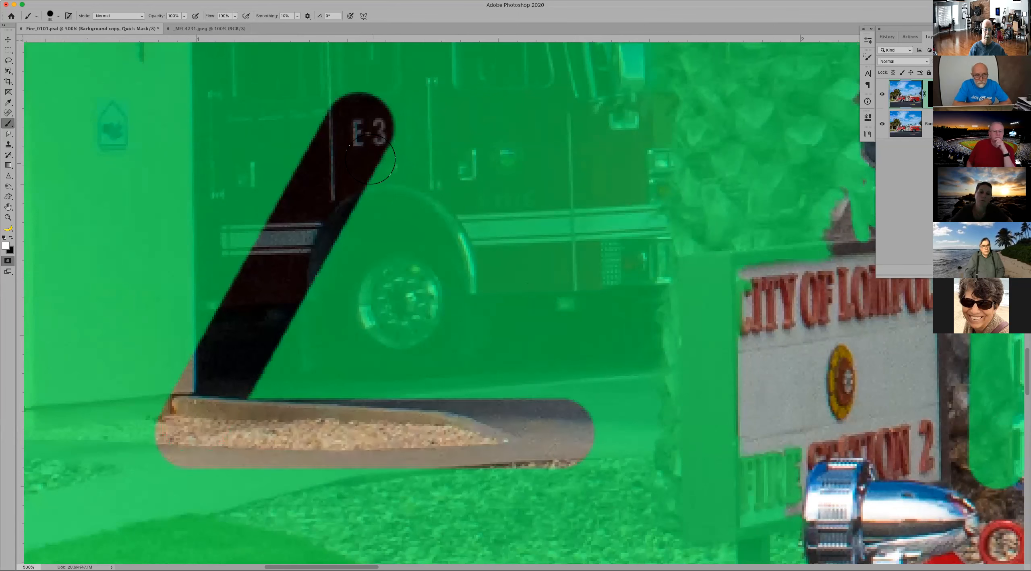
shift+click(373, 136)
shift+click(555, 149)
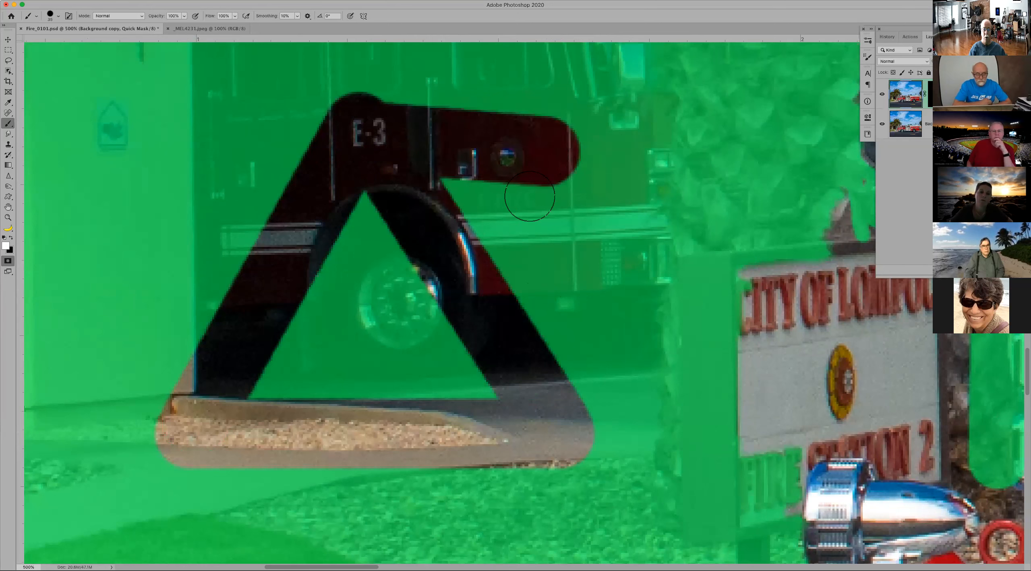
shift+click(381, 328)
shift+click(133, 161)
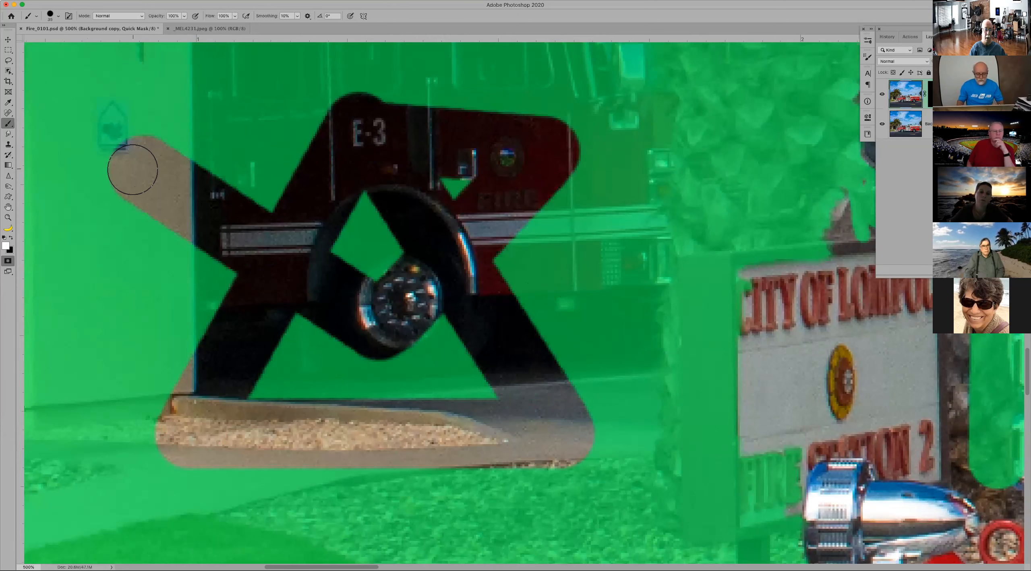
Step: Swap the paint colour to black and undo all the straight white strokes and the spot over the E-3 marking
key(x)
key(super+z)
key(super+z)
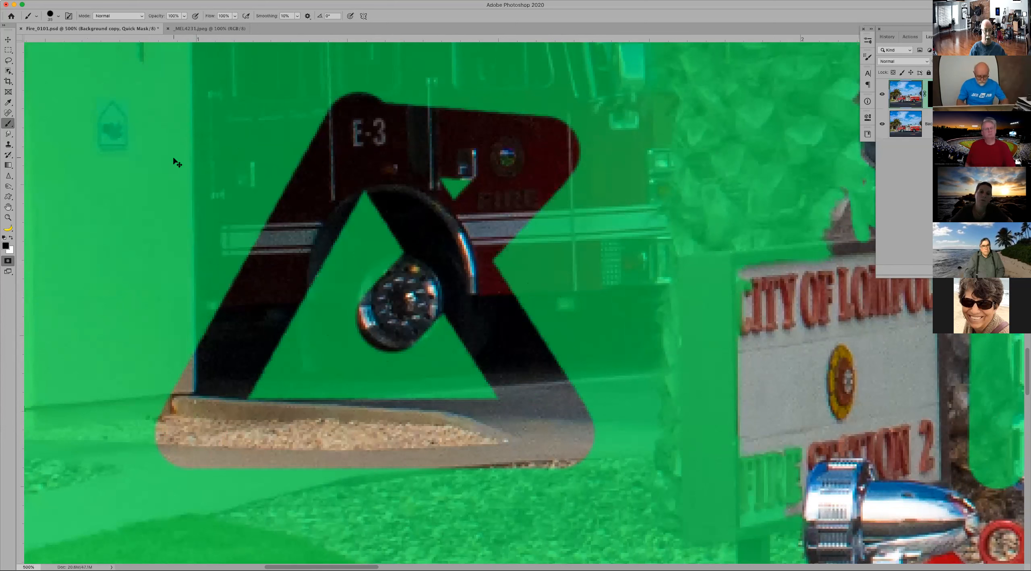
key(super+z)
key(super+z)
key(super+z)
key(super+z)
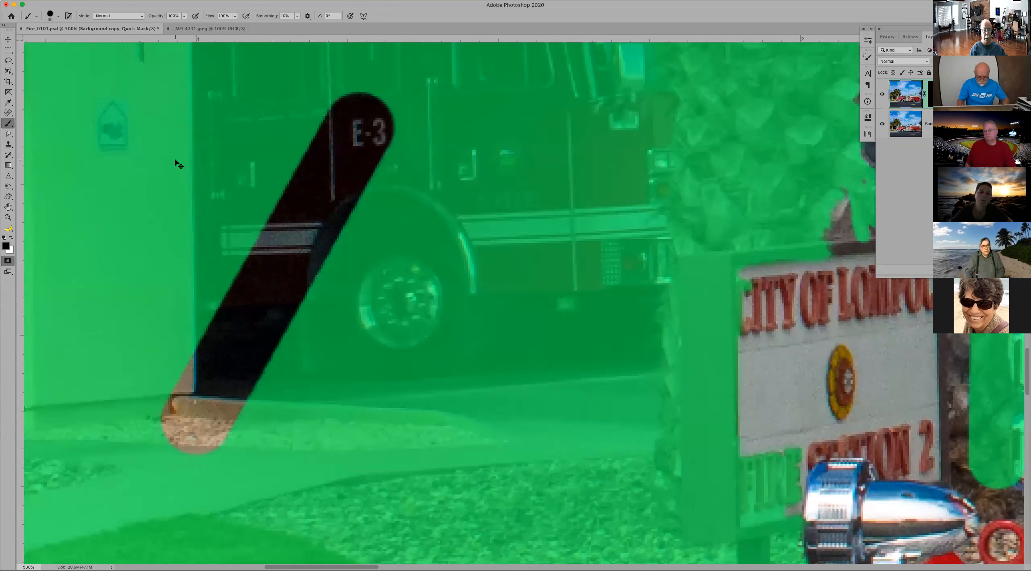
key(super+z)
key(super+z)
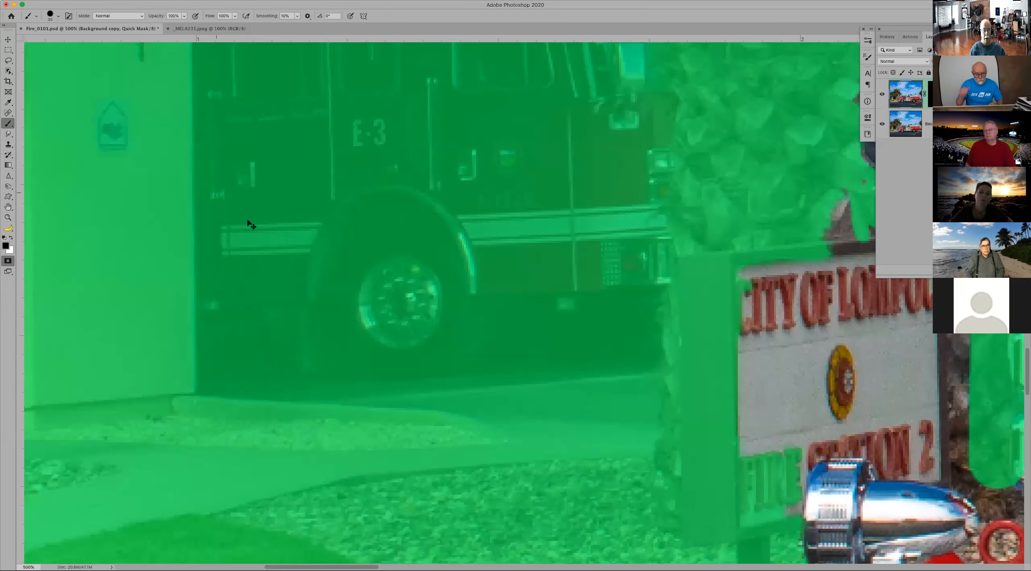
Step: Paint with black over the City of Lompoc sign, its Fire Station 2 lettering and the adjacent trunk strip beside the cab
drag(471, 156, 168, 200)
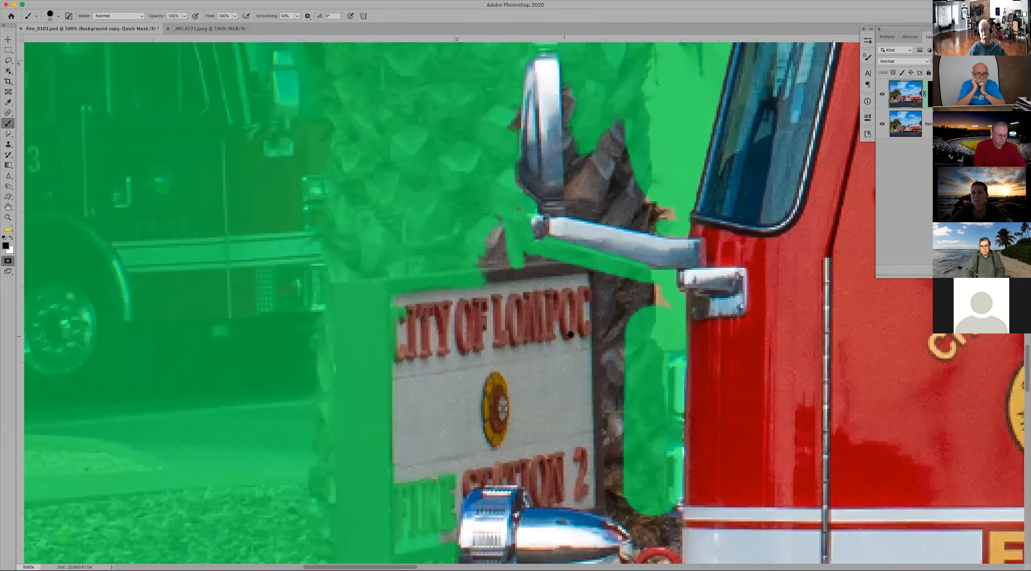
mouse_move(640, 311)
mouse_down()
mouse_move(528, 271)
mouse_move(487, 217)
mouse_move(404, 306)
mouse_move(503, 304)
mouse_move(616, 369)
mouse_move(623, 408)
mouse_move(495, 365)
mouse_move(424, 359)
mouse_move(388, 391)
mouse_move(410, 487)
mouse_up()
mouse_move(449, 410)
mouse_down()
mouse_move(545, 421)
mouse_move(611, 448)
mouse_up()
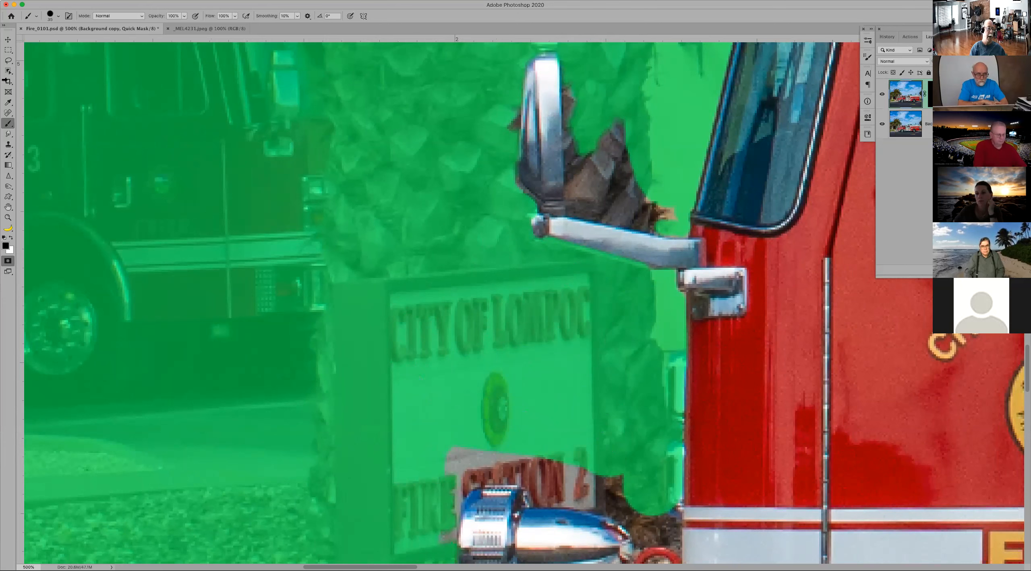
click(8, 61)
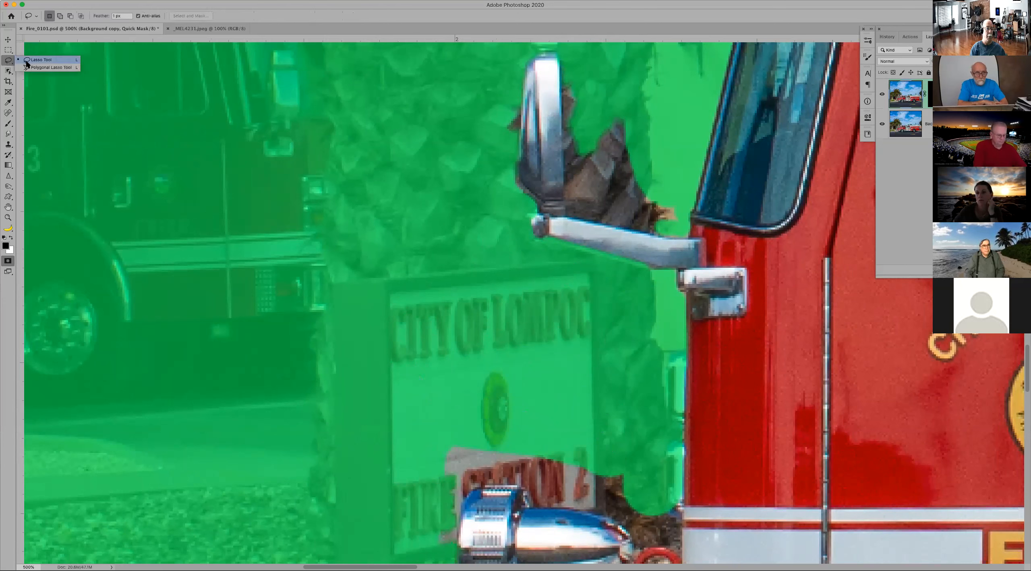
click(7, 63)
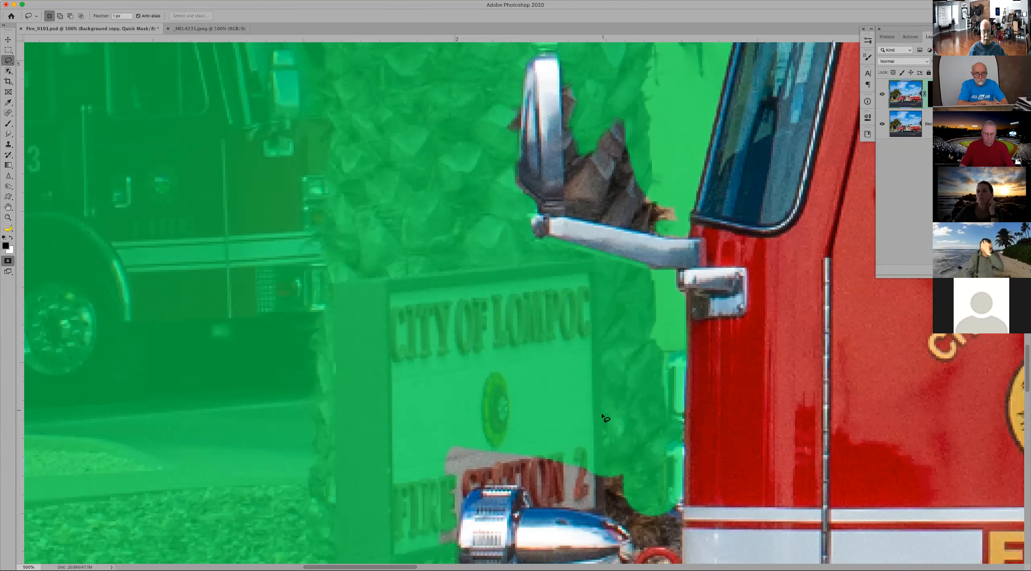
key(b)
mouse_move(580, 454)
mouse_down()
mouse_move(514, 446)
mouse_move(446, 468)
mouse_up()
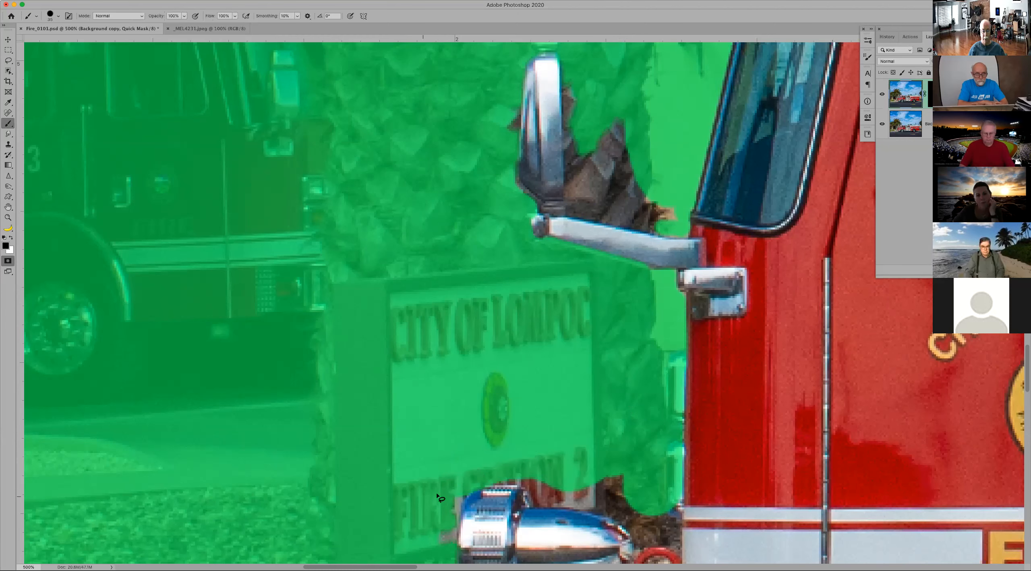
Step: Exit Quick Mask to turn the mask into a selection, and deselect the fire truck
key(super+minus)
key(super+minus)
key(super+minus)
key(super+minus)
key(super+minus)
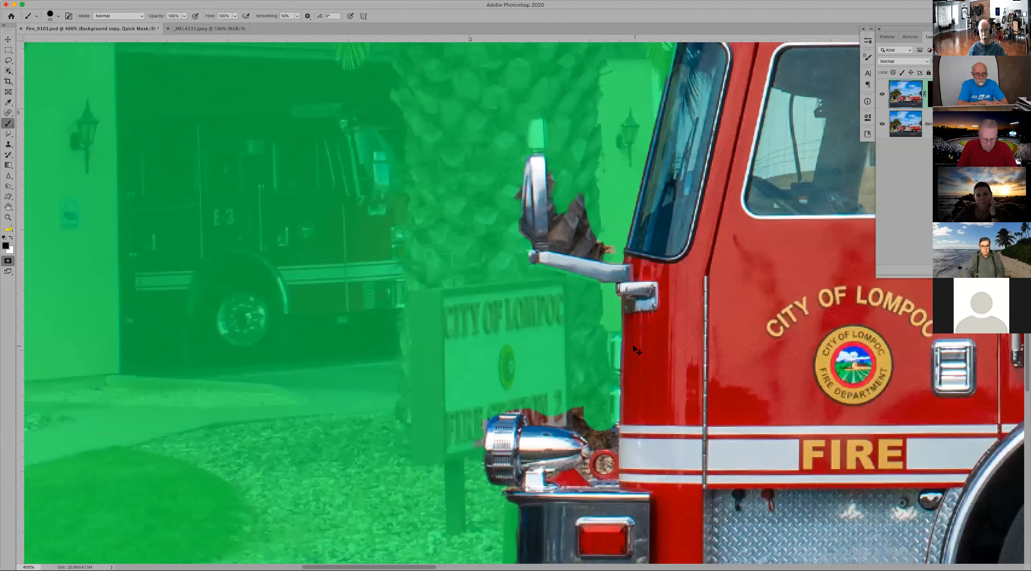
key(super+minus)
key(super+minus)
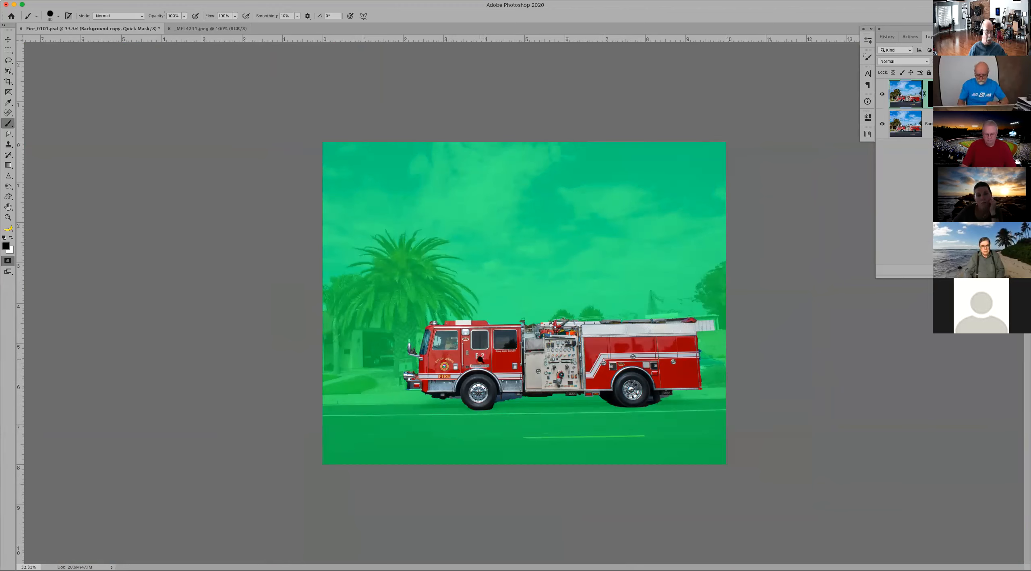
key(z)
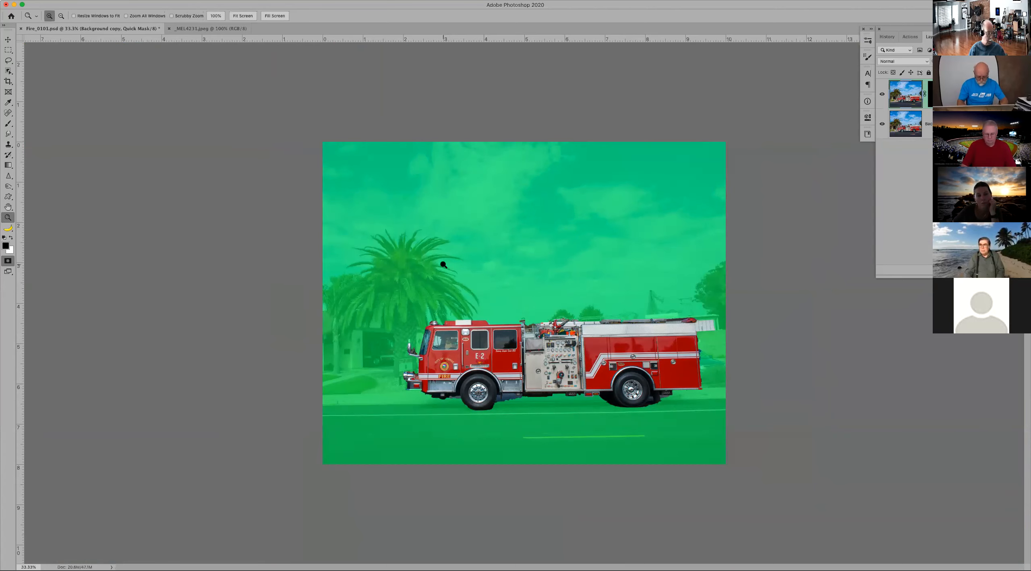
key(q)
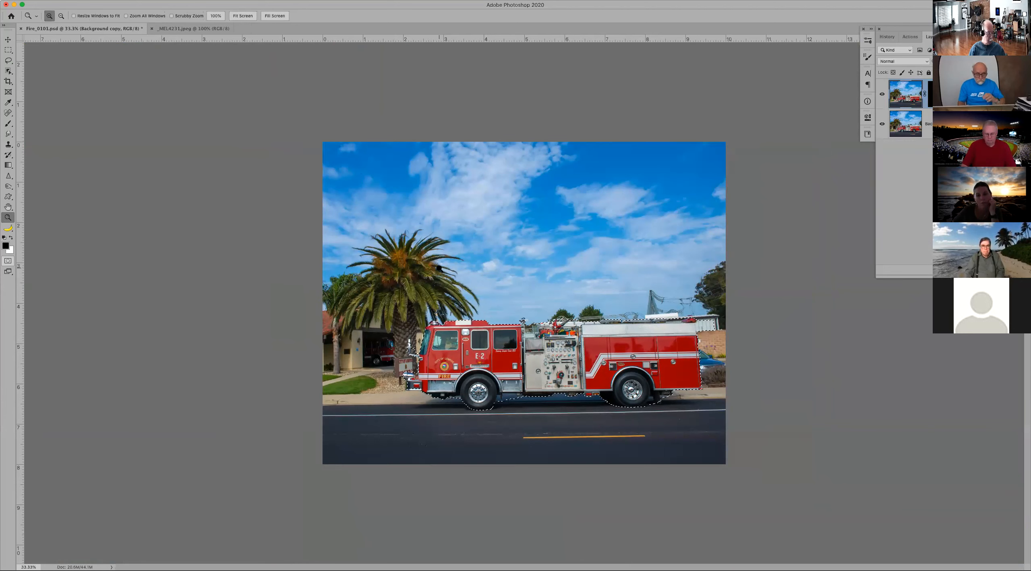
key(super+d)
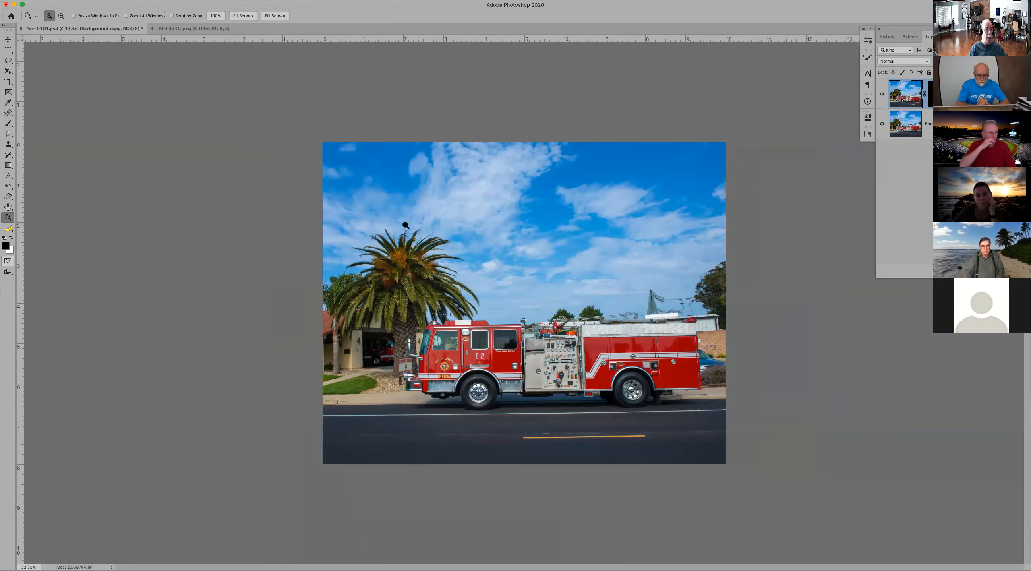
Step: Set the Object Selection tool to Lasso mode and outline the upper crown of the palm tree to select it
click(8, 71)
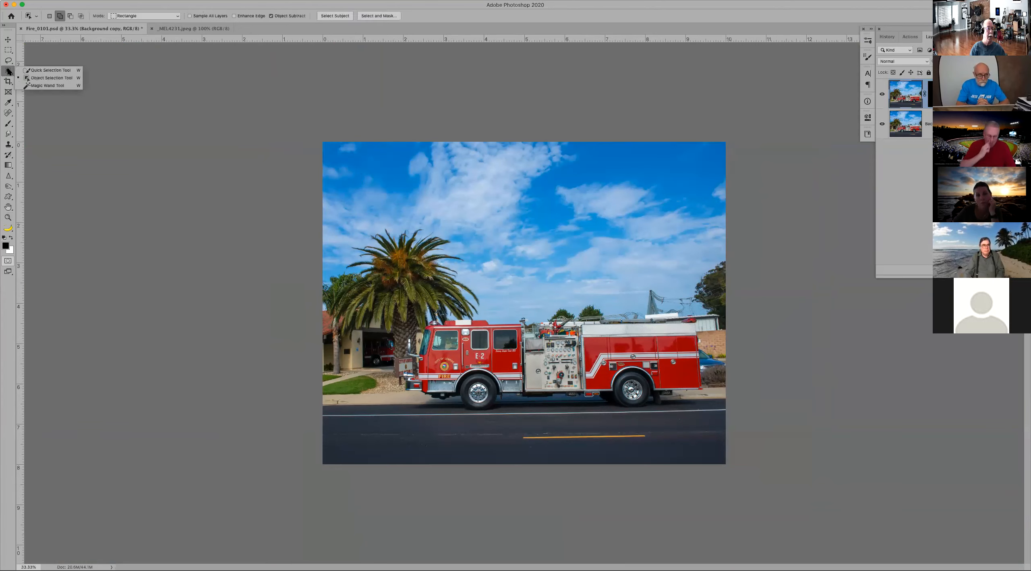
click(26, 76)
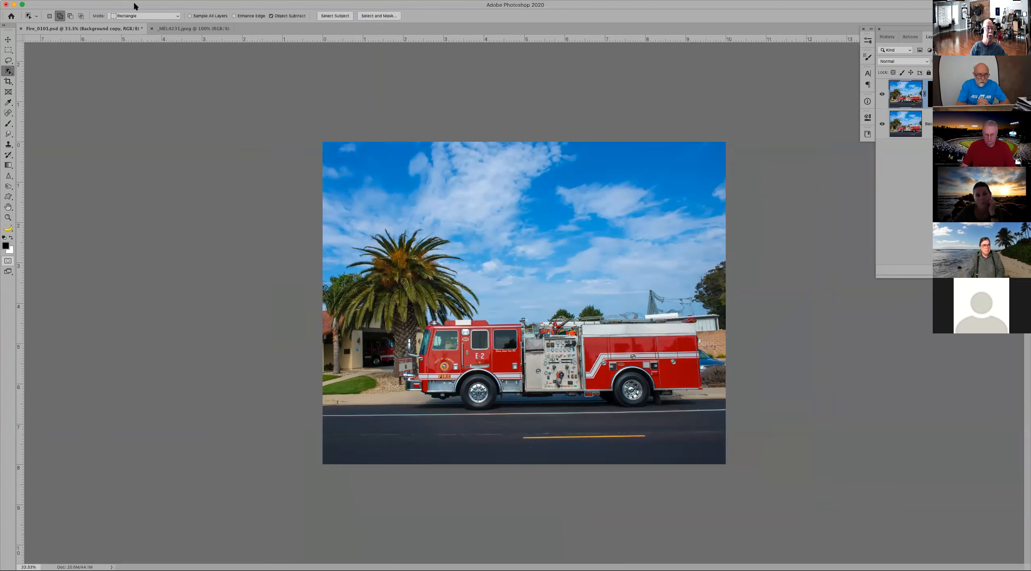
click(143, 16)
click(139, 23)
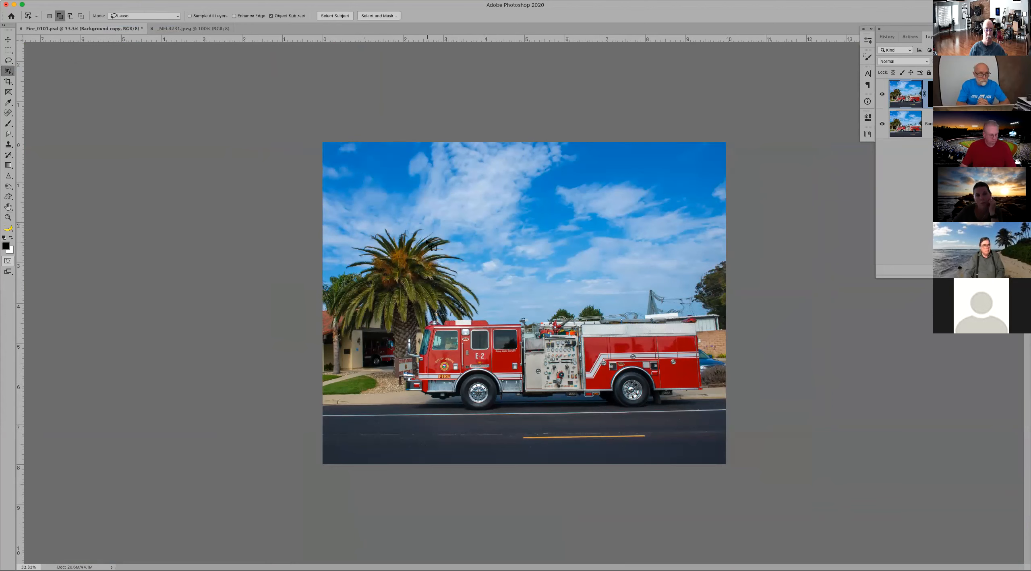
mouse_move(407, 224)
mouse_down()
mouse_move(375, 223)
mouse_move(343, 250)
mouse_move(367, 268)
mouse_move(459, 282)
mouse_move(479, 242)
mouse_move(407, 224)
mouse_up()
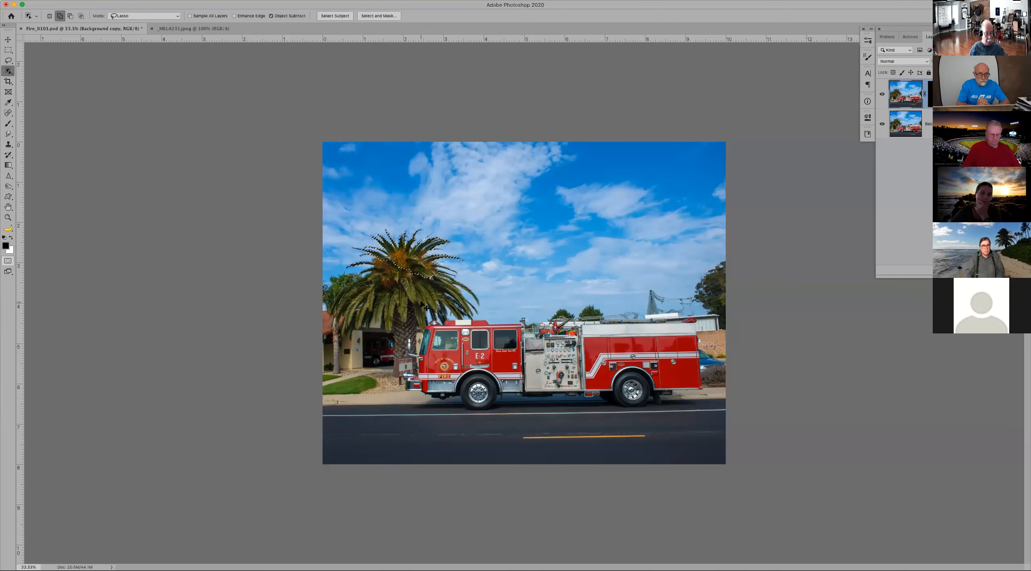
Step: Open the palm crown selection in the Select and Mask workspace
key(super+plus)
key(super+plus)
drag(348, 251, 514, 269)
drag(557, 318, 500, 308)
key(super+plus)
key(super+plus)
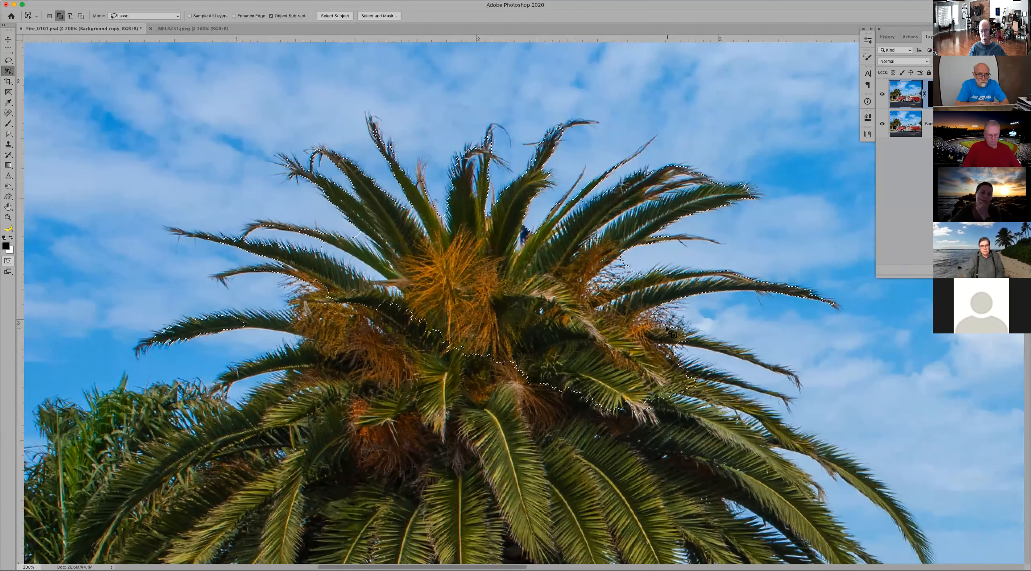
click(378, 16)
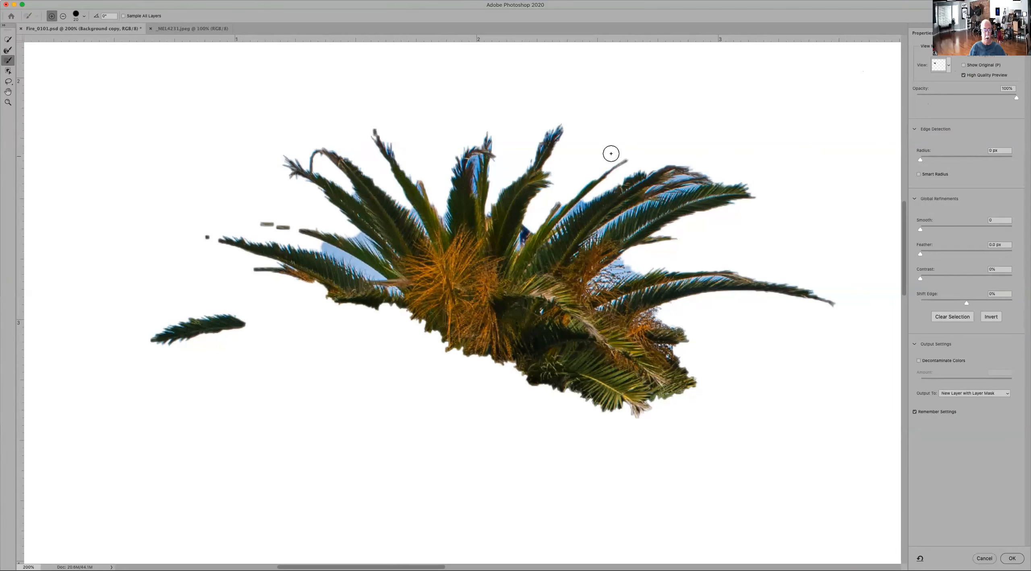
Step: Refine the palm's right-hand frond edges with the Refine Edge Brush, setting the view opacity to 56% to reveal missing frond tips
click(9, 51)
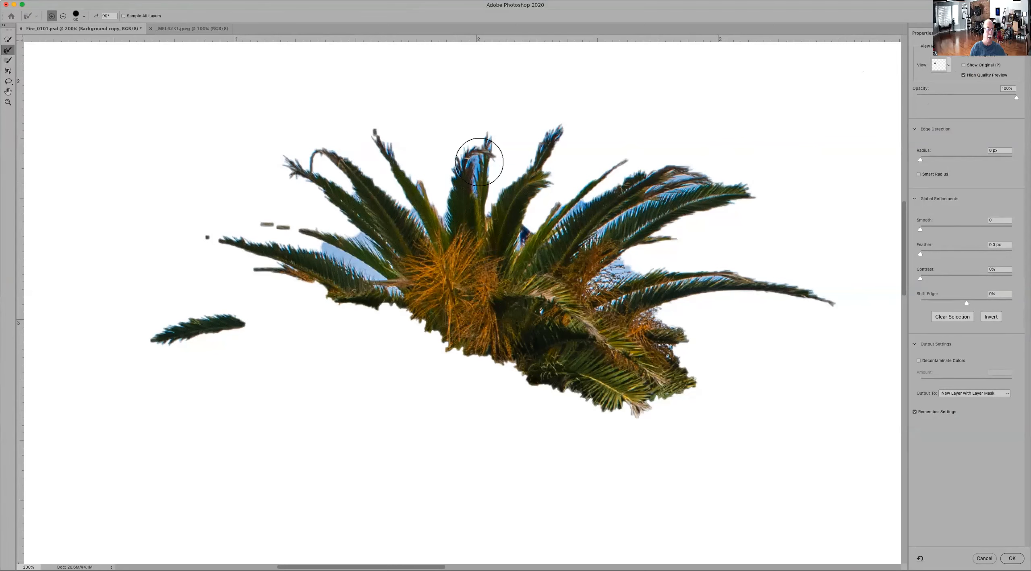
mouse_move(573, 180)
mouse_down()
mouse_move(562, 210)
mouse_move(631, 160)
mouse_move(629, 186)
mouse_move(566, 220)
mouse_move(706, 137)
mouse_move(712, 146)
mouse_move(636, 217)
mouse_move(679, 192)
mouse_up()
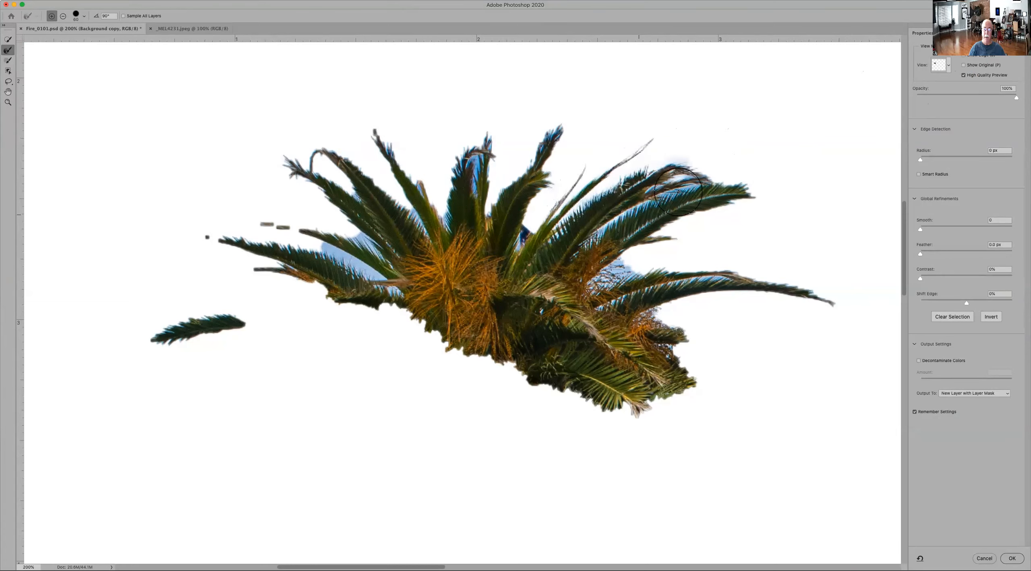
click(972, 97)
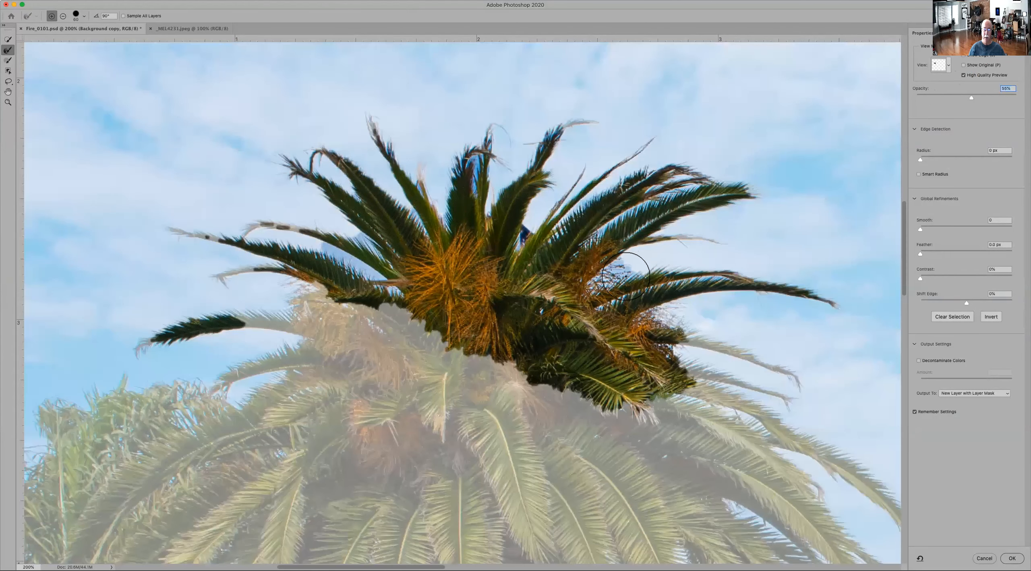
drag(663, 241, 734, 219)
mouse_move(625, 298)
mouse_down()
mouse_move(776, 272)
mouse_move(832, 296)
mouse_up()
mouse_move(668, 341)
mouse_down()
mouse_move(730, 343)
mouse_move(802, 372)
mouse_move(797, 396)
mouse_move(662, 373)
mouse_up()
Step: Brush edge refinement over the palm's top centre and upper-left fronds and the sky patch between the left fronds
mouse_move(364, 128)
mouse_down()
mouse_move(394, 145)
mouse_move(432, 219)
mouse_up()
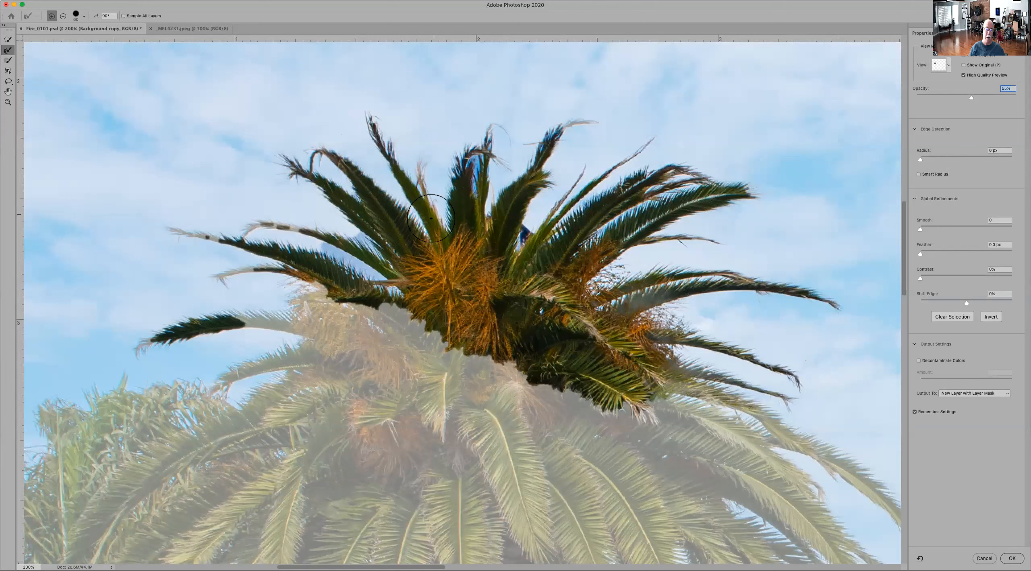
drag(498, 141, 509, 160)
drag(322, 173, 287, 164)
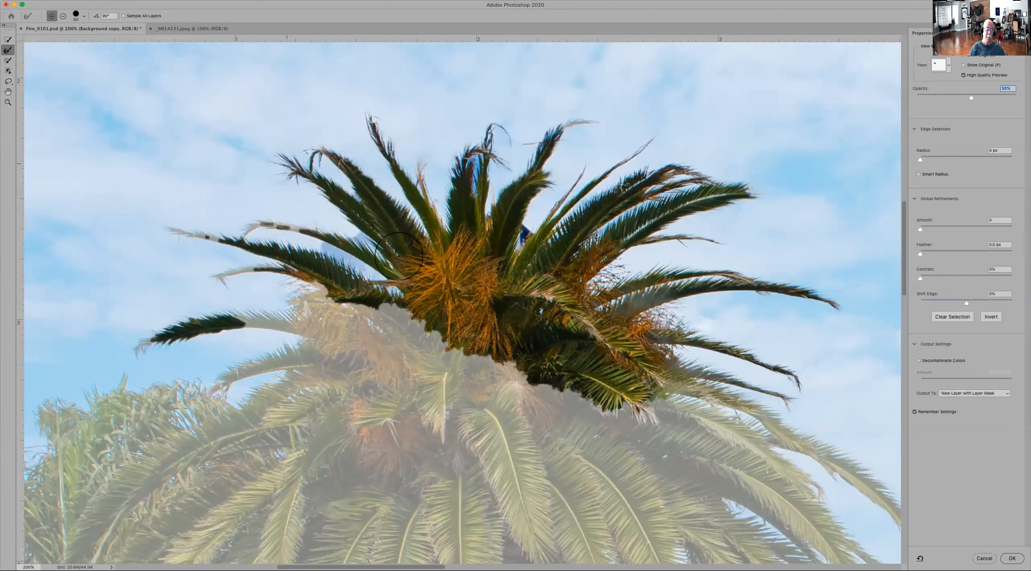
drag(362, 265, 323, 257)
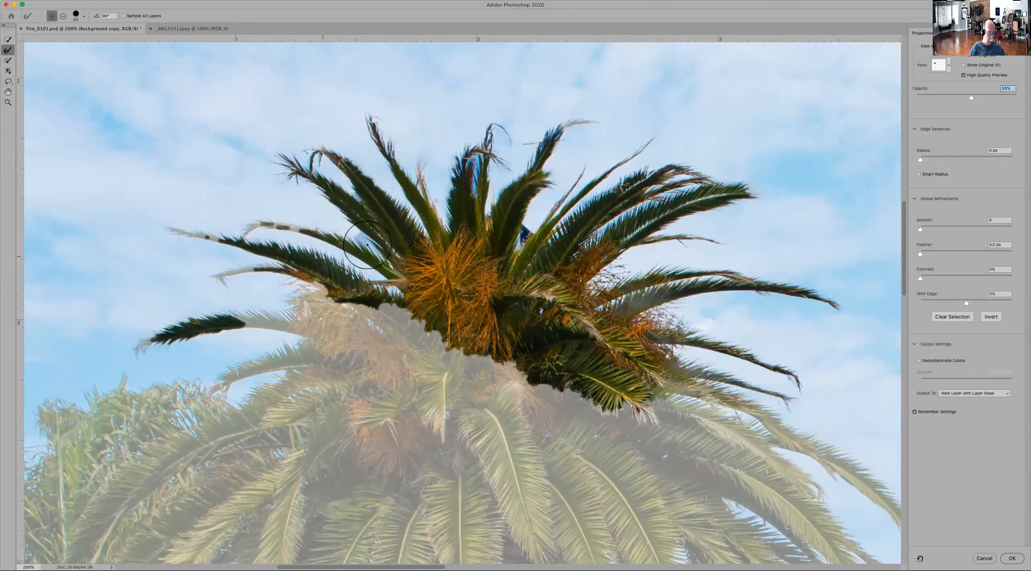
Step: Shrink the refine brush and clean the sky gap in the top centre frond, then extend the long left fronds to their tips
key(bracketleft)
key(bracketleft)
key(bracketleft)
key(bracketleft)
key(bracketleft)
key(bracketleft)
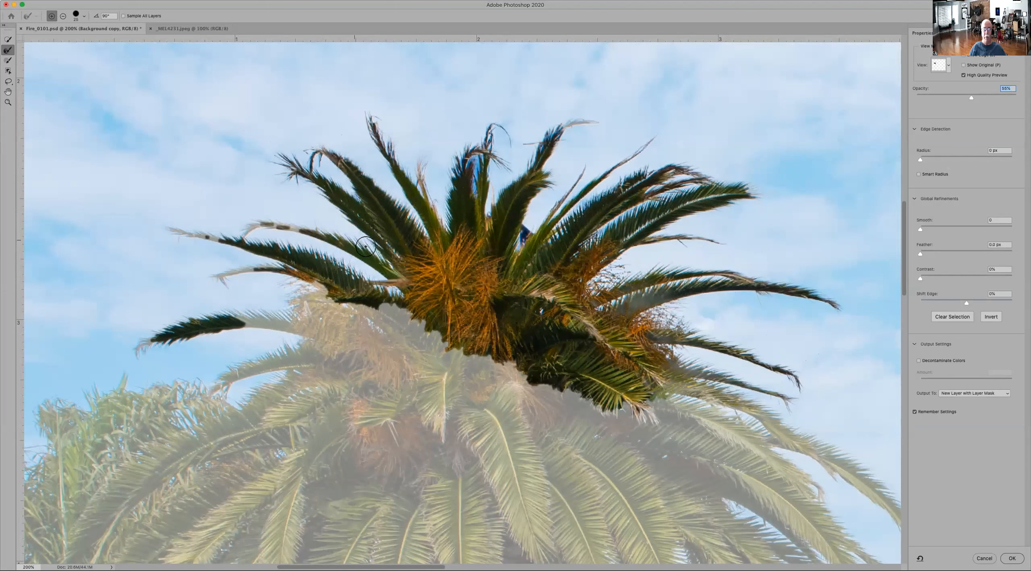
drag(476, 159, 471, 189)
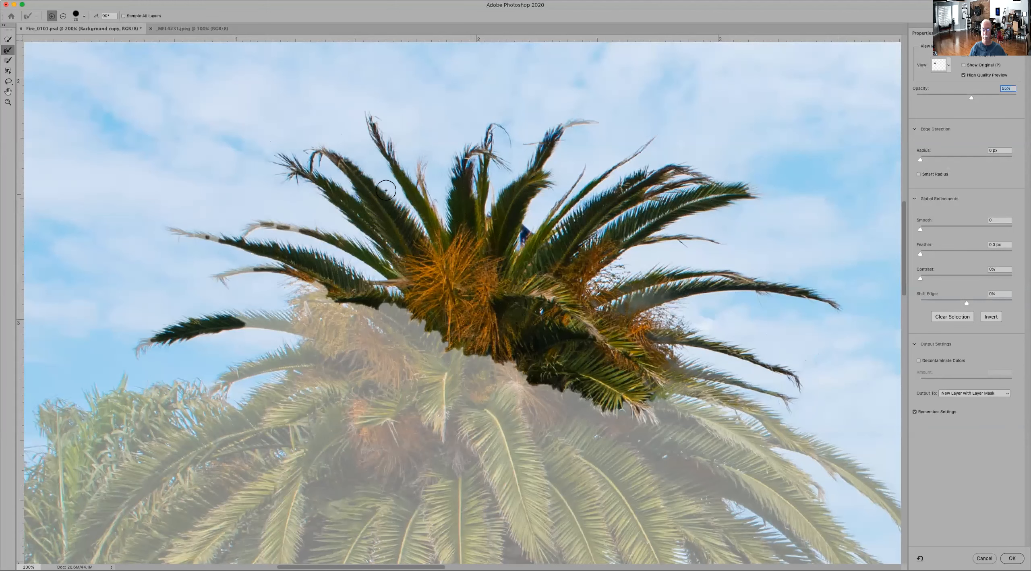
mouse_move(292, 223)
mouse_down()
mouse_move(171, 230)
mouse_move(220, 236)
mouse_move(193, 239)
mouse_up()
mouse_move(157, 340)
mouse_down()
mouse_move(137, 354)
mouse_move(146, 345)
mouse_up()
drag(257, 314, 306, 320)
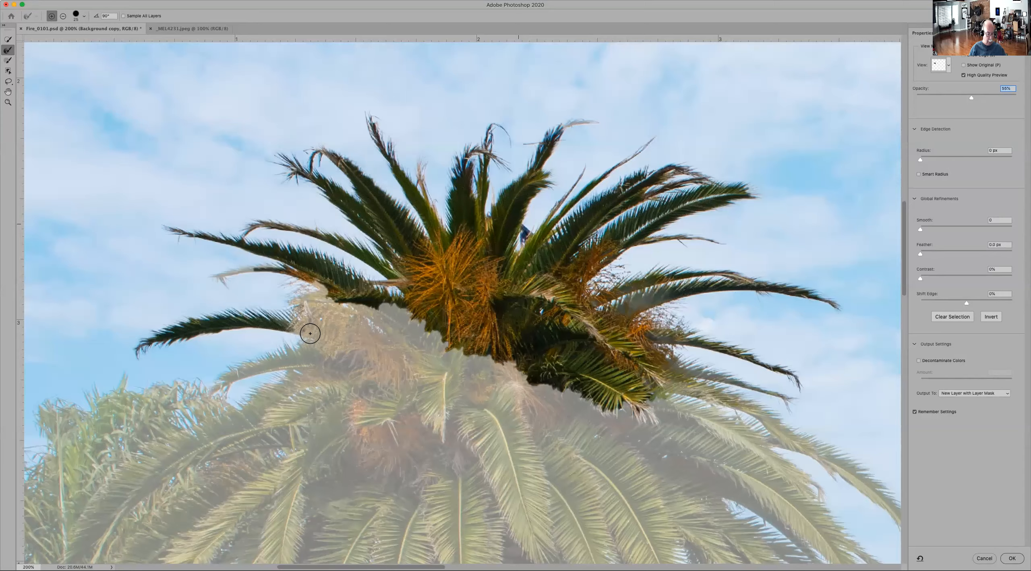
Step: Add the next lower frond on the palm's left side to the selection by brushing edge refinement along its length and underside
key(super+plus)
key(super+plus)
key(space)
mouse_move(254, 328)
mouse_down()
mouse_move(568, 51)
mouse_move(656, 115)
mouse_up()
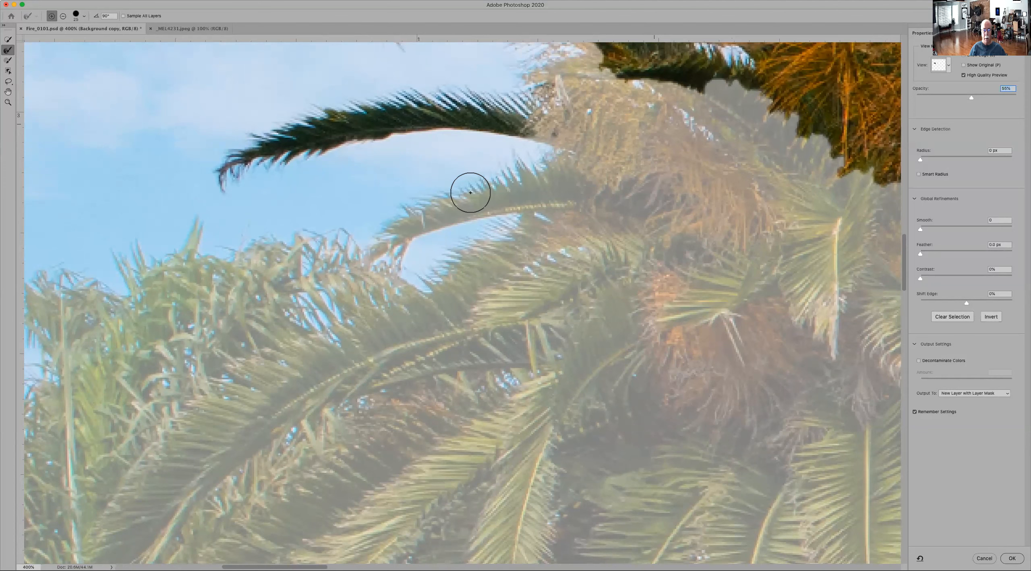
mouse_move(544, 170)
mouse_down()
mouse_move(525, 164)
mouse_move(413, 209)
mouse_move(384, 224)
mouse_move(385, 245)
mouse_move(499, 203)
mouse_move(584, 192)
mouse_move(548, 122)
mouse_move(568, 131)
mouse_up()
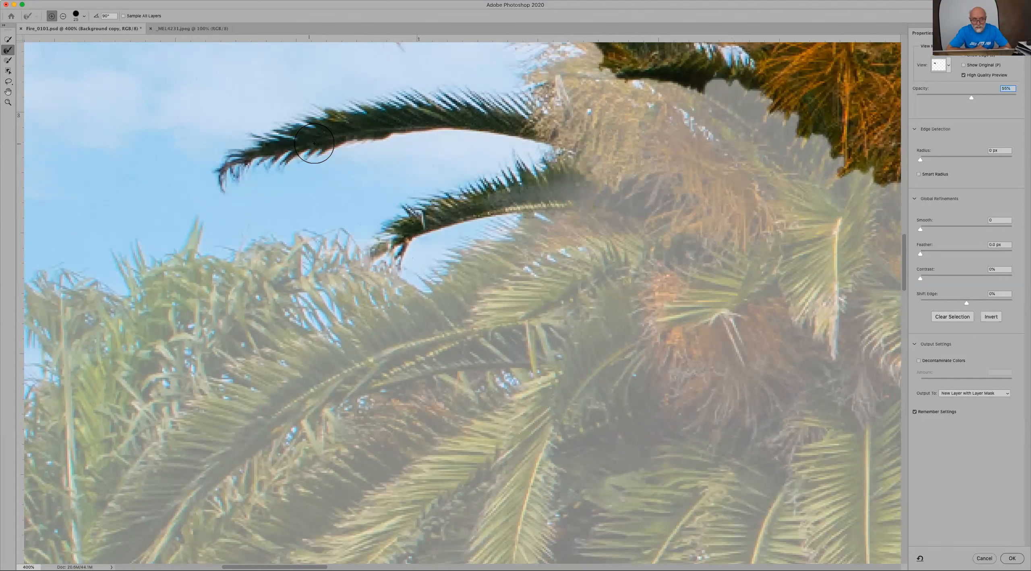
mouse_move(516, 222)
mouse_down()
mouse_move(417, 293)
mouse_move(379, 273)
mouse_move(364, 246)
mouse_move(273, 246)
mouse_up()
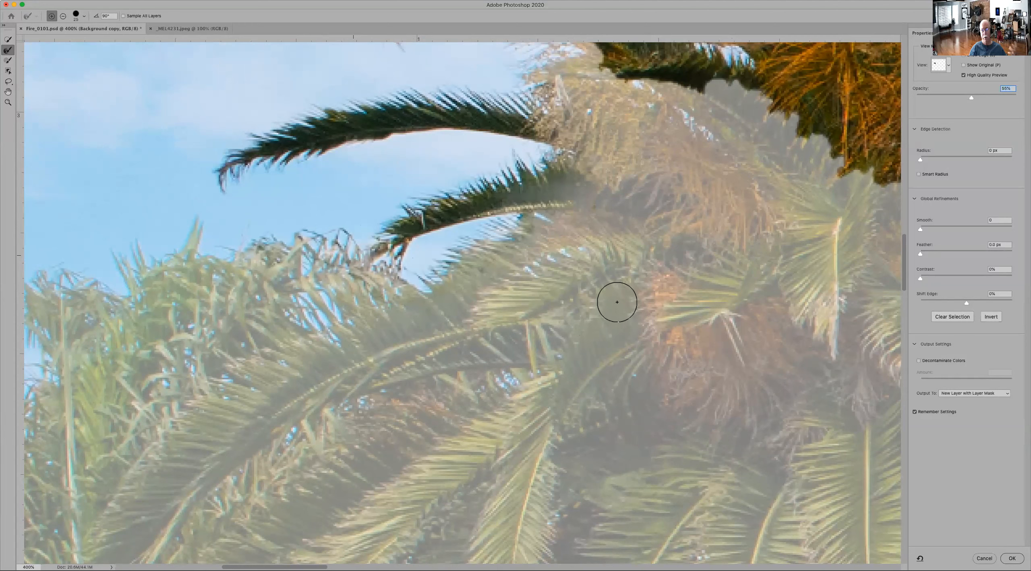
Step: Brush edge refinement along the lower edge of the orange flower clusters, then refine the crown's left underside with a larger brush
mouse_move(709, 88)
mouse_down()
mouse_move(750, 99)
mouse_move(859, 178)
mouse_up()
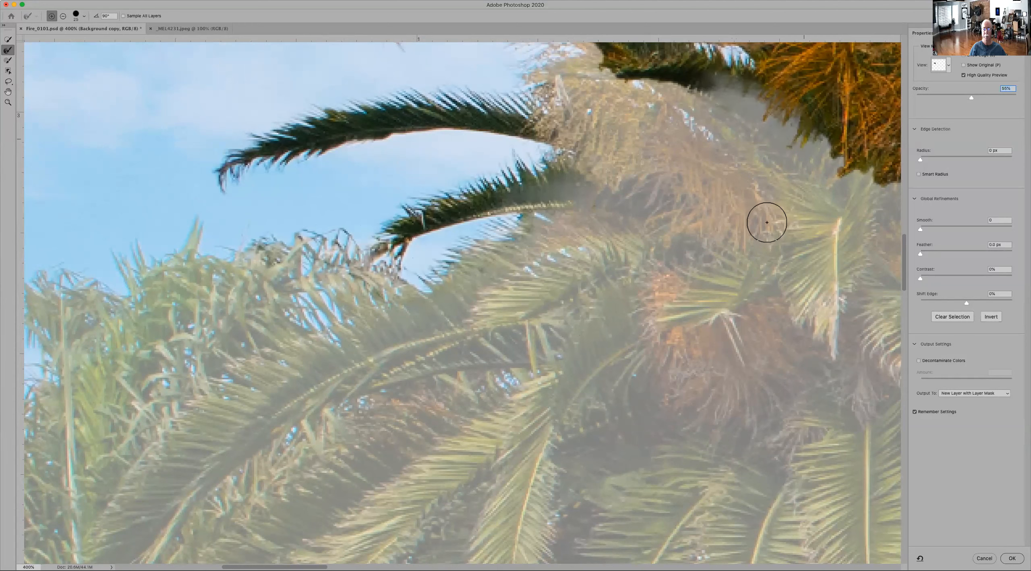
key(super+minus)
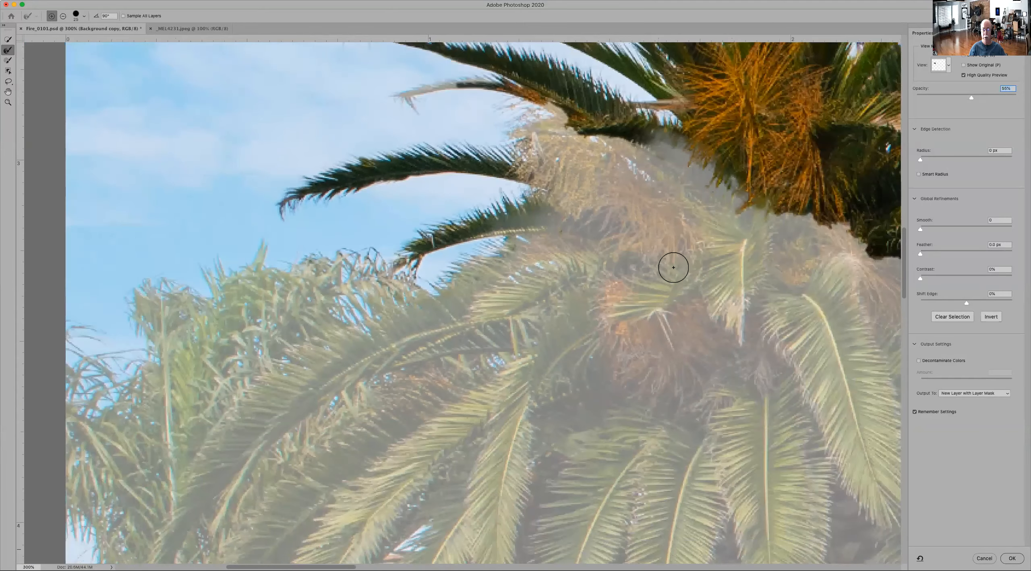
key(super+minus)
key(super+minus)
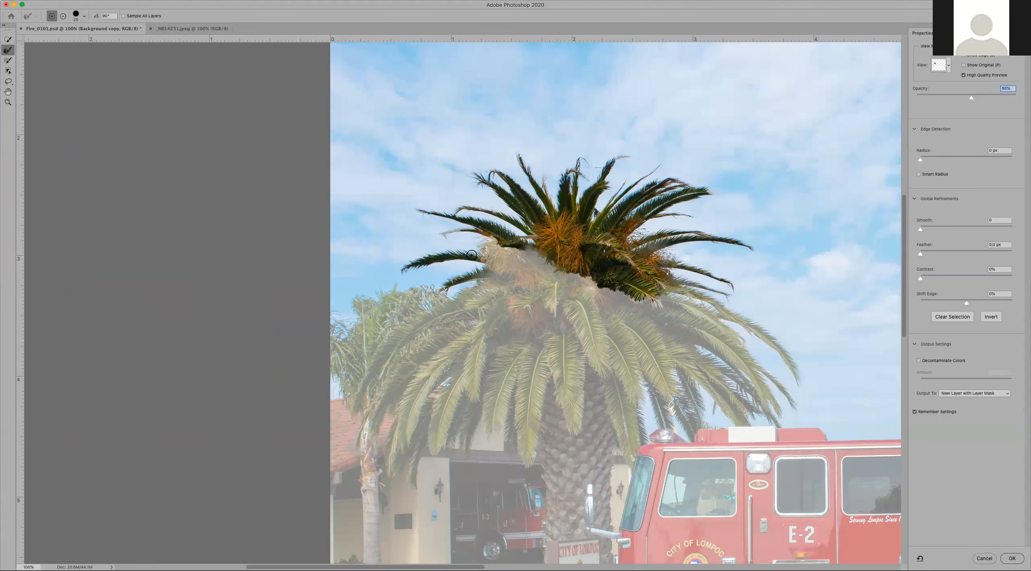
key(bracketright)
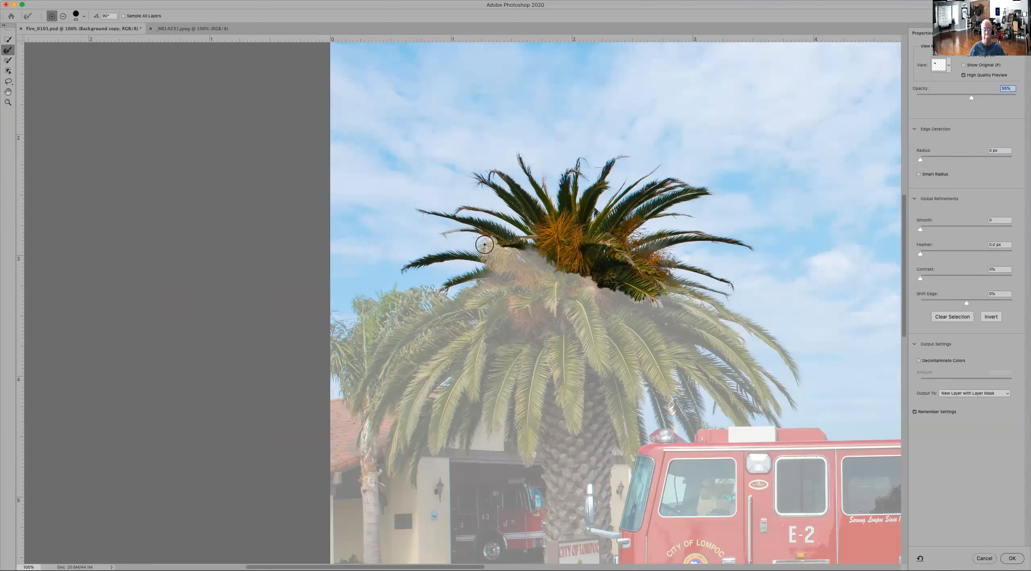
drag(483, 241, 485, 253)
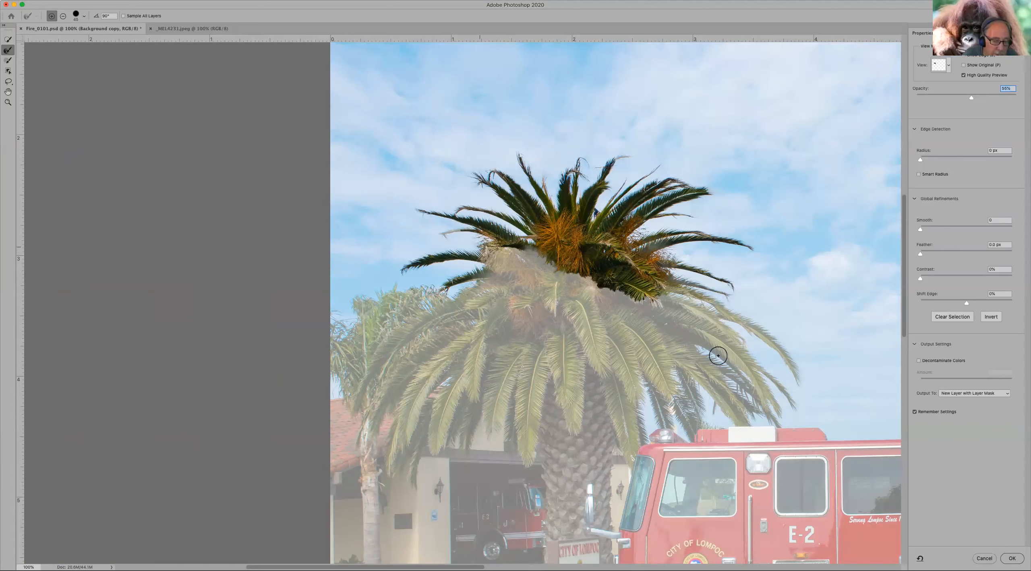
Step: Refine the two long drooping fronds on the palm's right side out to their tips, checking the brushed regions with Show Edge
mouse_move(716, 307)
mouse_down()
mouse_move(778, 343)
mouse_move(802, 378)
mouse_up()
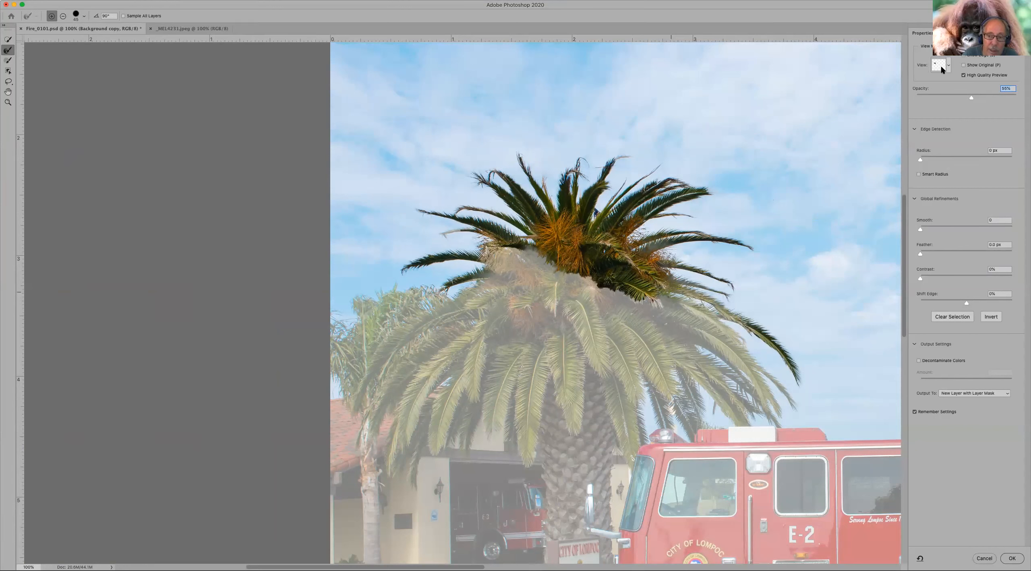
click(964, 56)
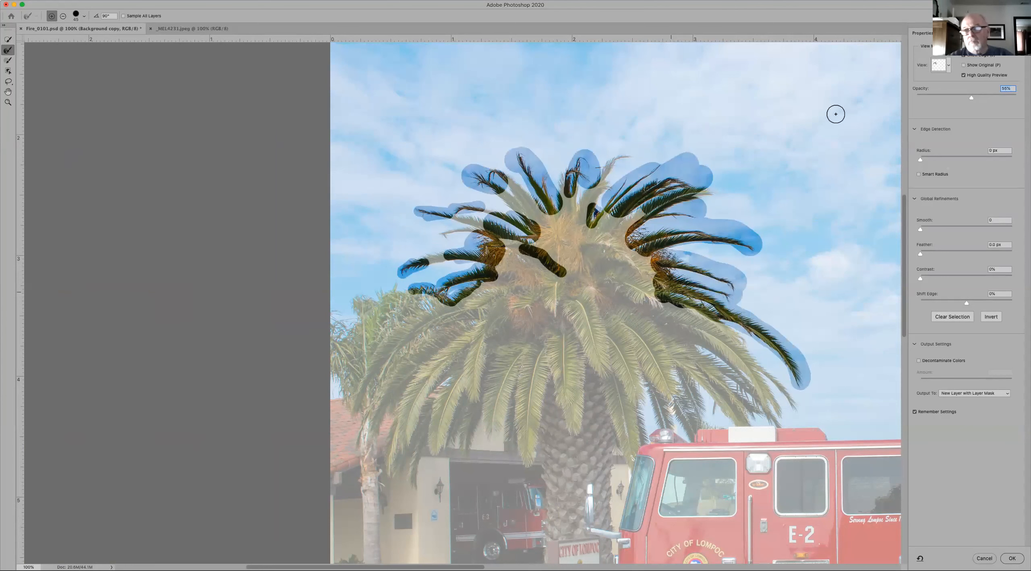
mouse_move(713, 338)
mouse_down()
mouse_move(754, 352)
mouse_move(793, 410)
mouse_move(776, 421)
mouse_move(713, 314)
mouse_up()
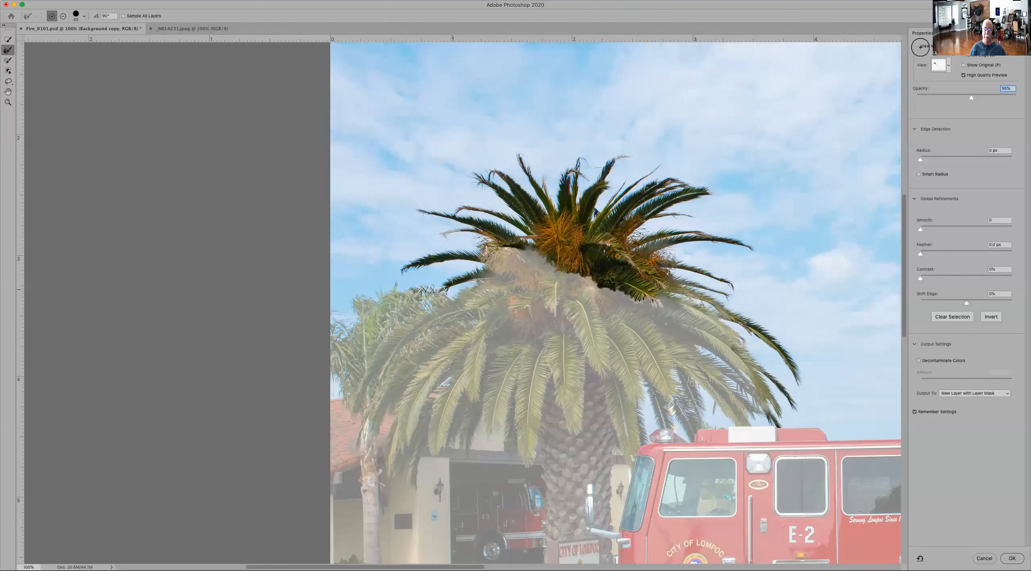
click(964, 55)
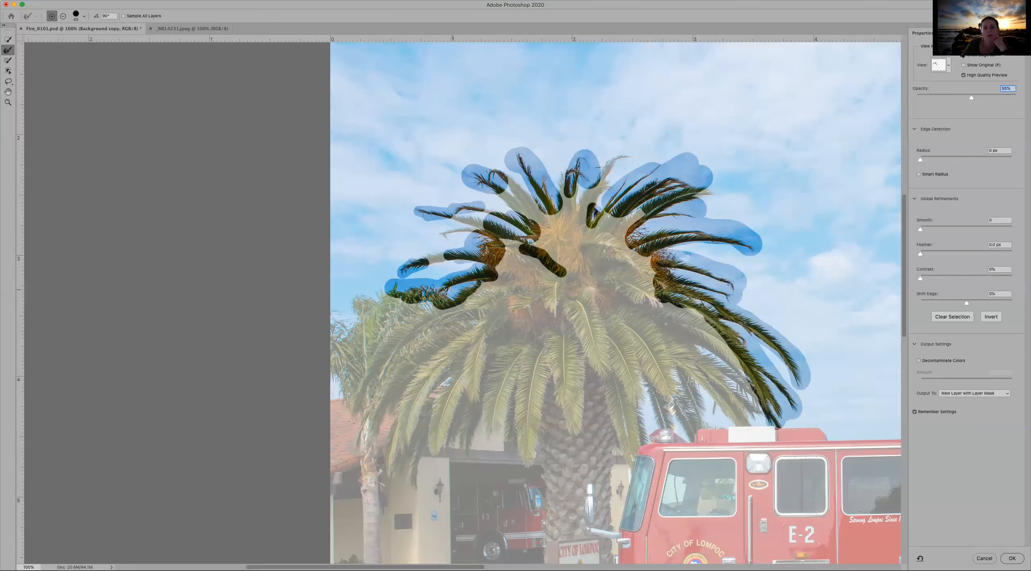
click(964, 55)
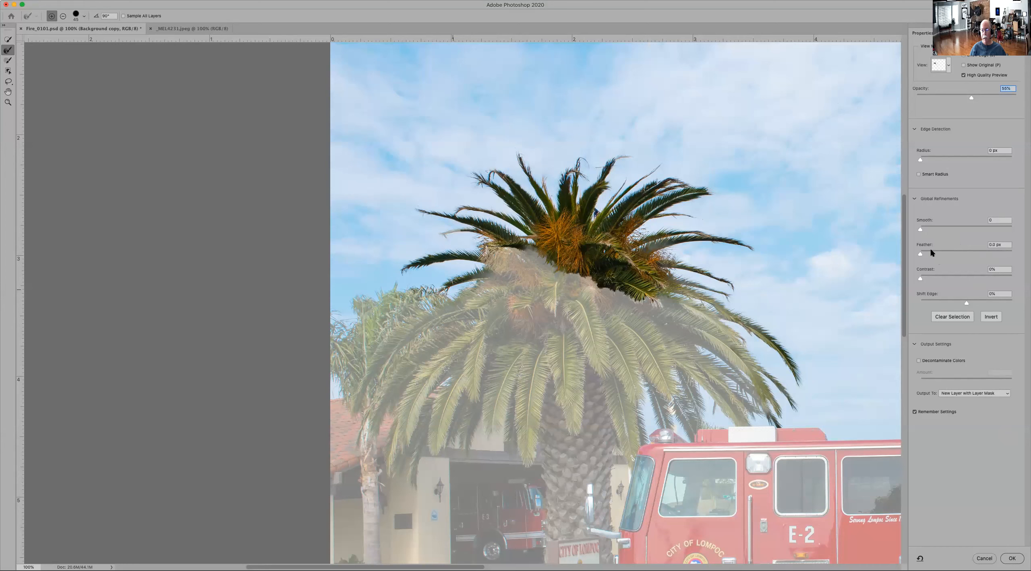
Step: Try tightening the palm's edges by raising Contrast to 54% and Shift Edge to about +48%
drag(924, 279, 972, 280)
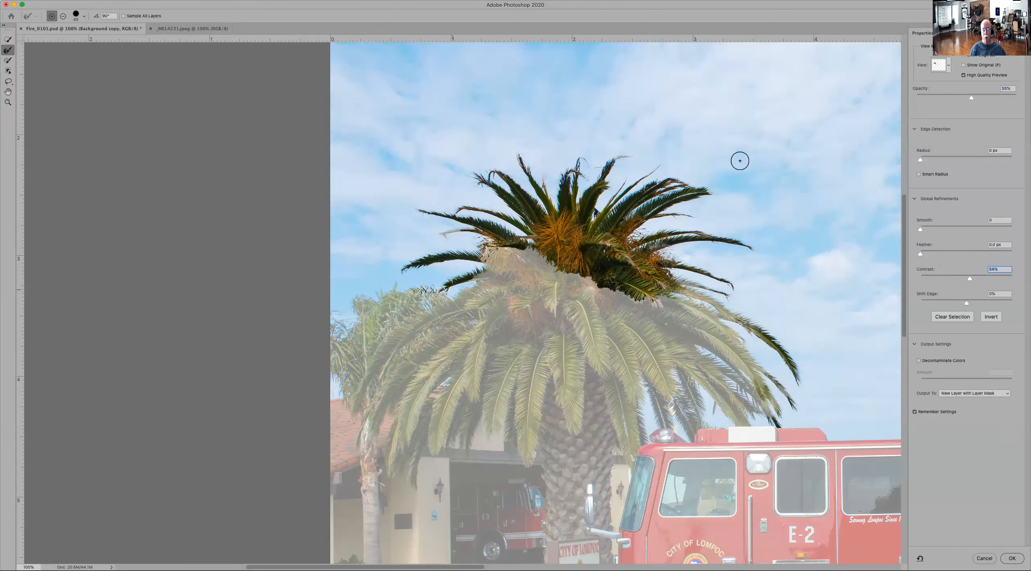
key(z)
drag(569, 120, 748, 301)
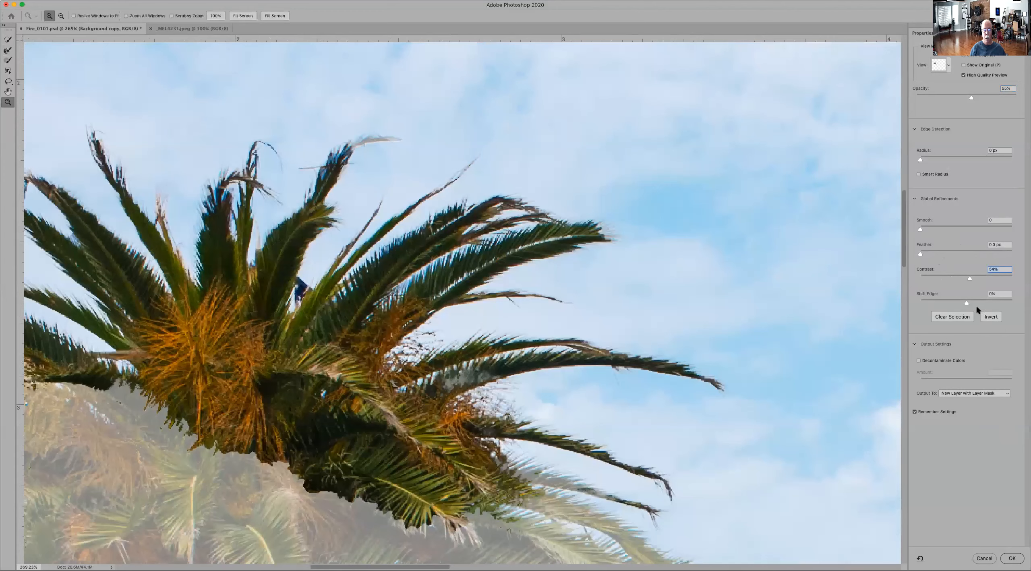
drag(972, 303, 991, 305)
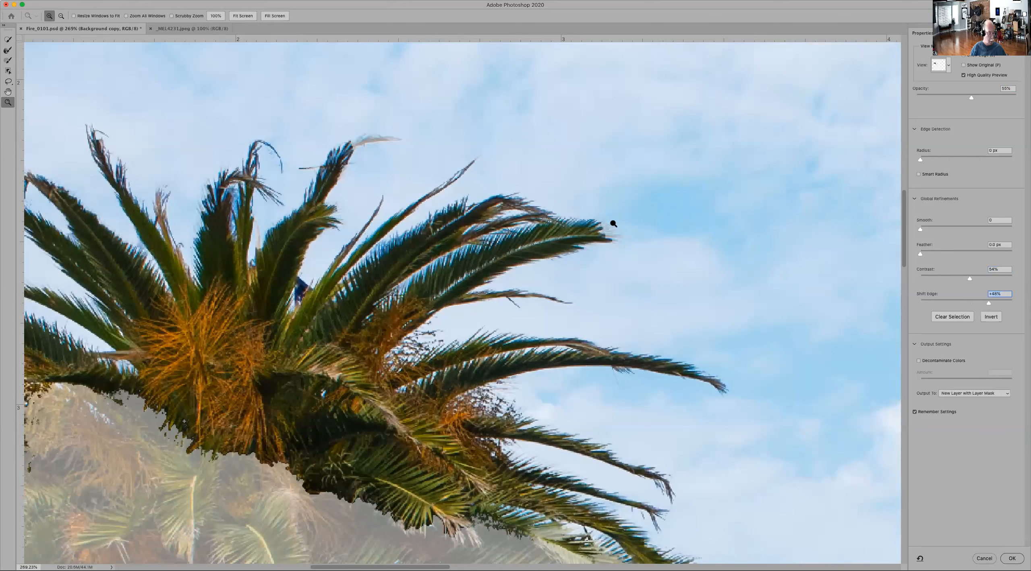
Step: Refine the upper-right frond's tip with the Refine Edge Brush, then set Contrast to 15%, Shift Edge to 0% and Smart Radius to 1 px
key(r)
drag(616, 224, 618, 233)
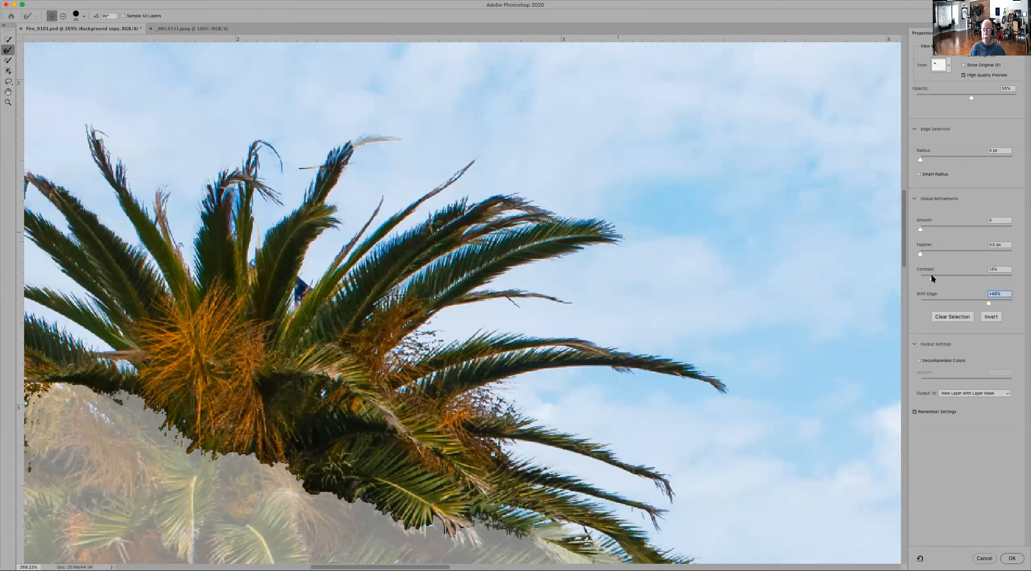
drag(931, 277, 944, 277)
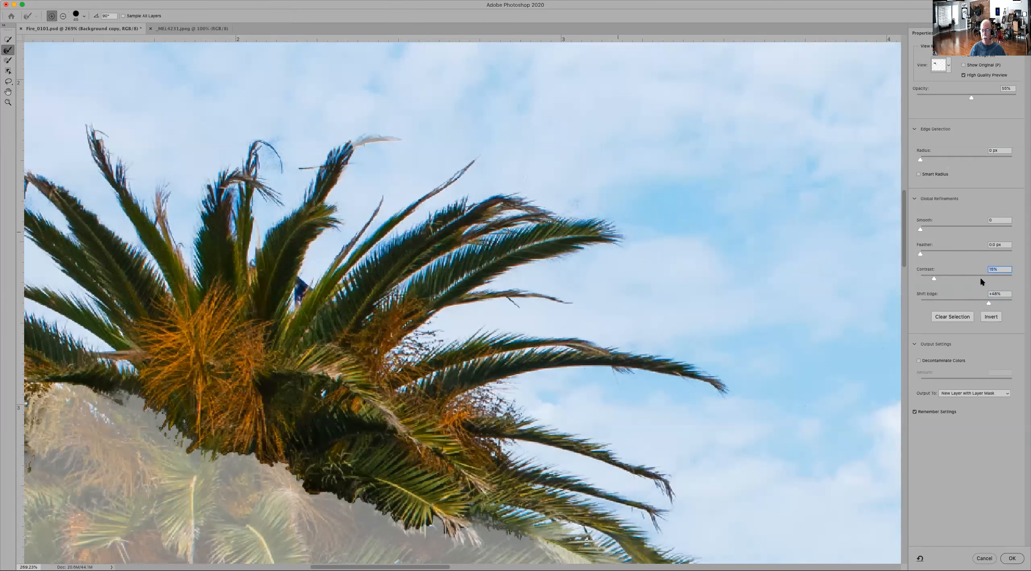
drag(990, 305, 975, 305)
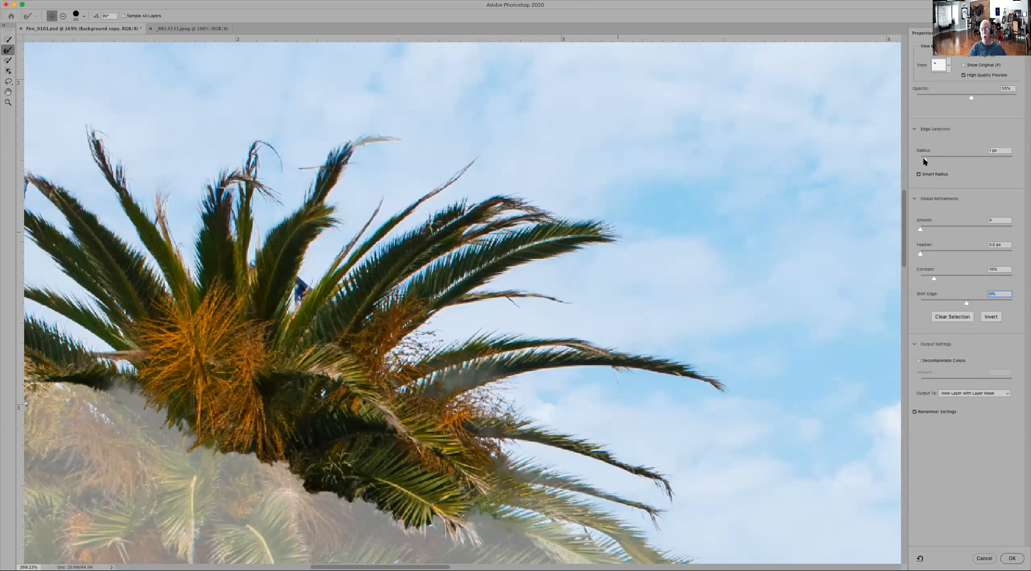
click(925, 161)
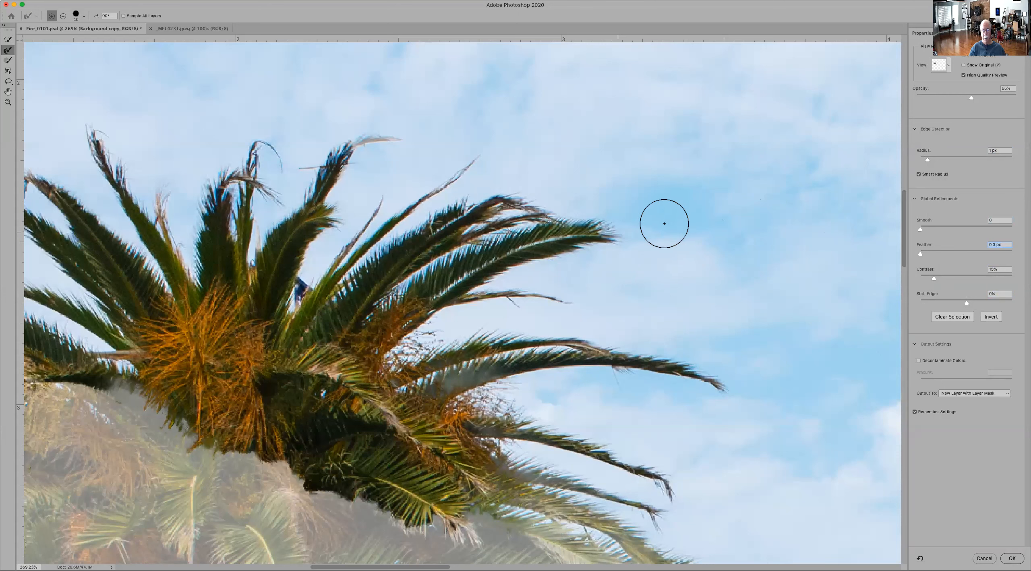
click(935, 301)
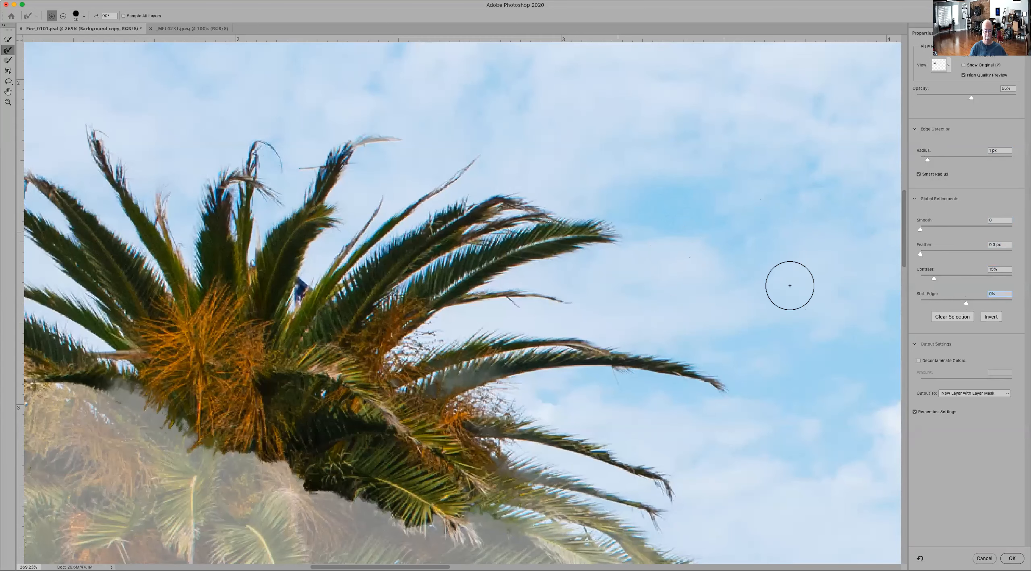
Step: Enable Decontaminate Colors and output the refined palm selection as a new layer with a layer mask
click(920, 361)
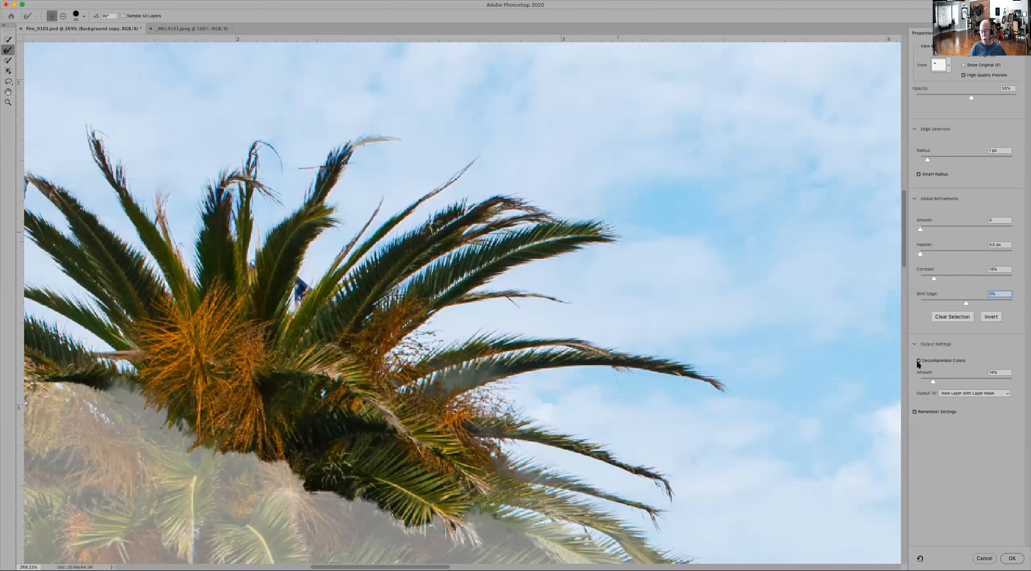
click(960, 395)
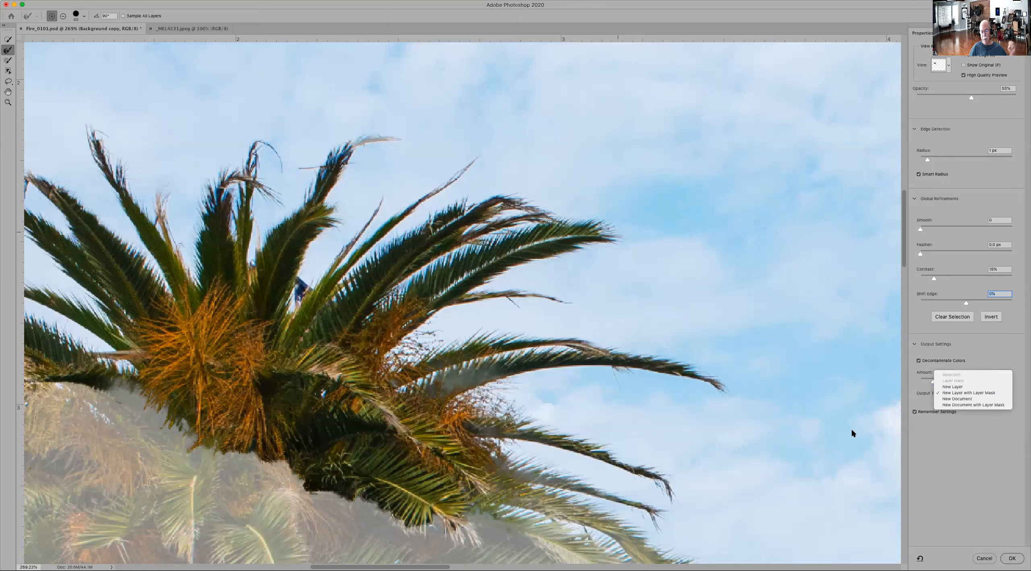
click(952, 393)
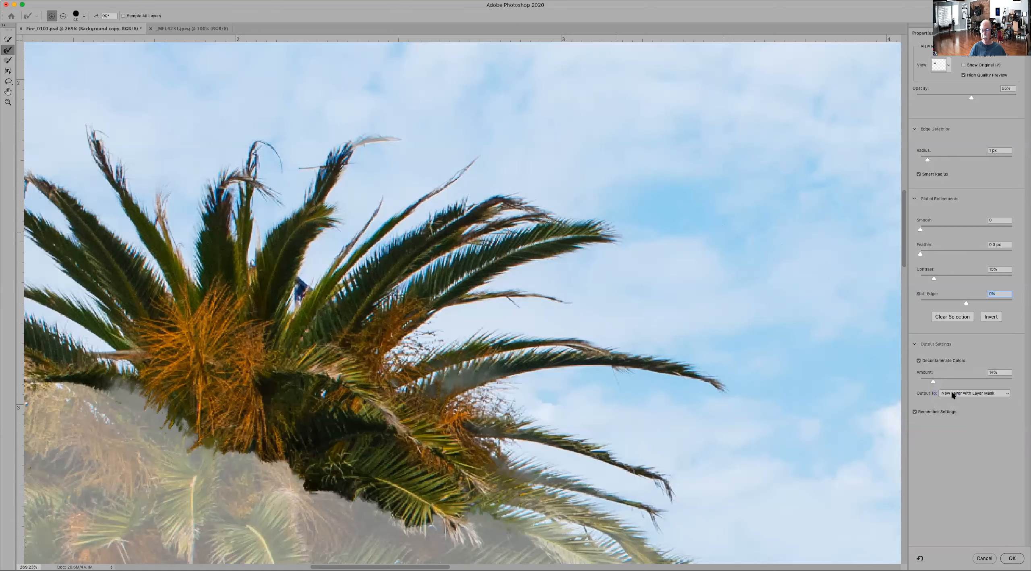
click(1012, 557)
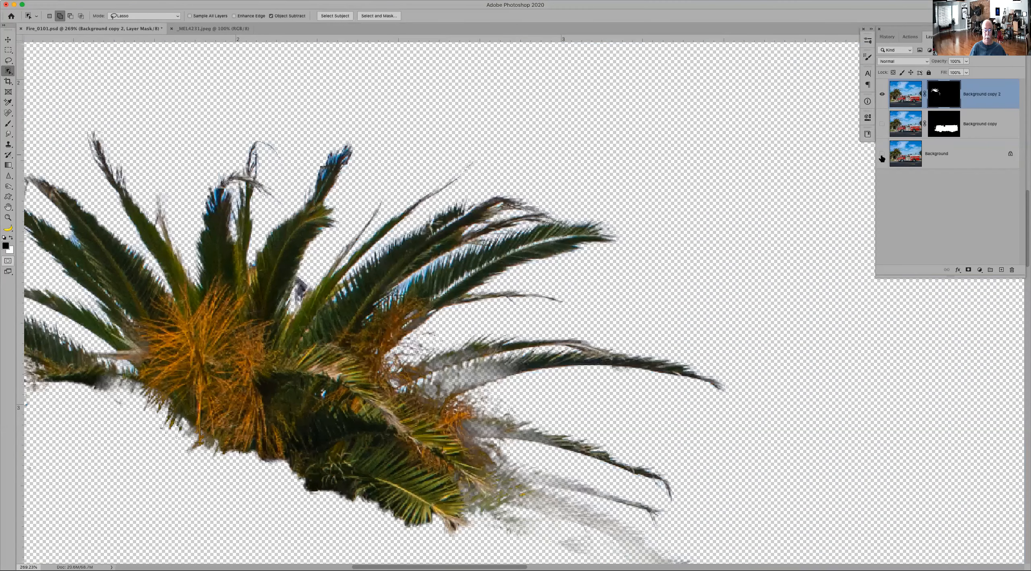
Step: Hide the Background layer and restore the faded base of the right-hand frond by painting white on the palm mask with a smaller brush
click(883, 154)
drag(482, 375, 538, 227)
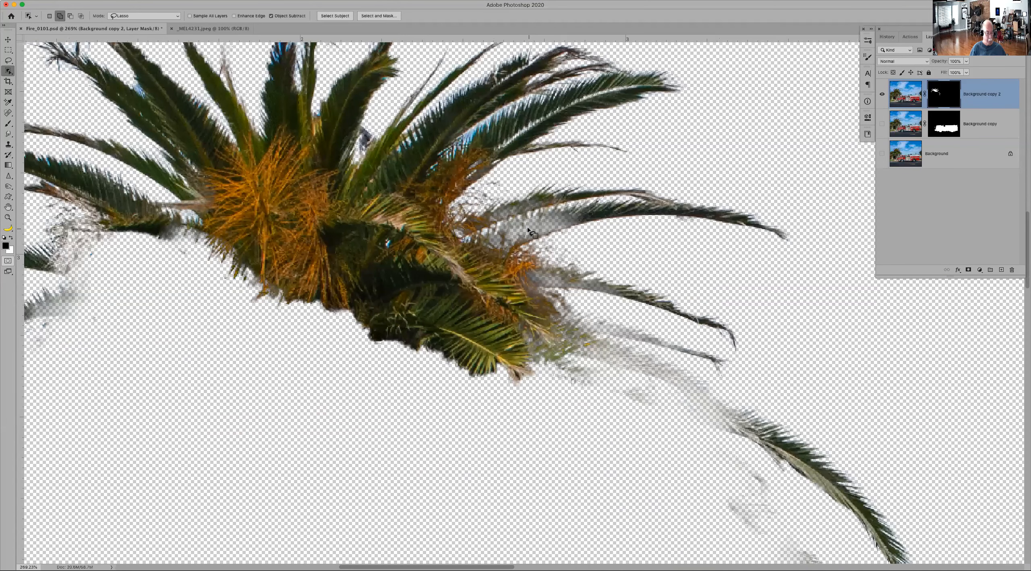
key(b)
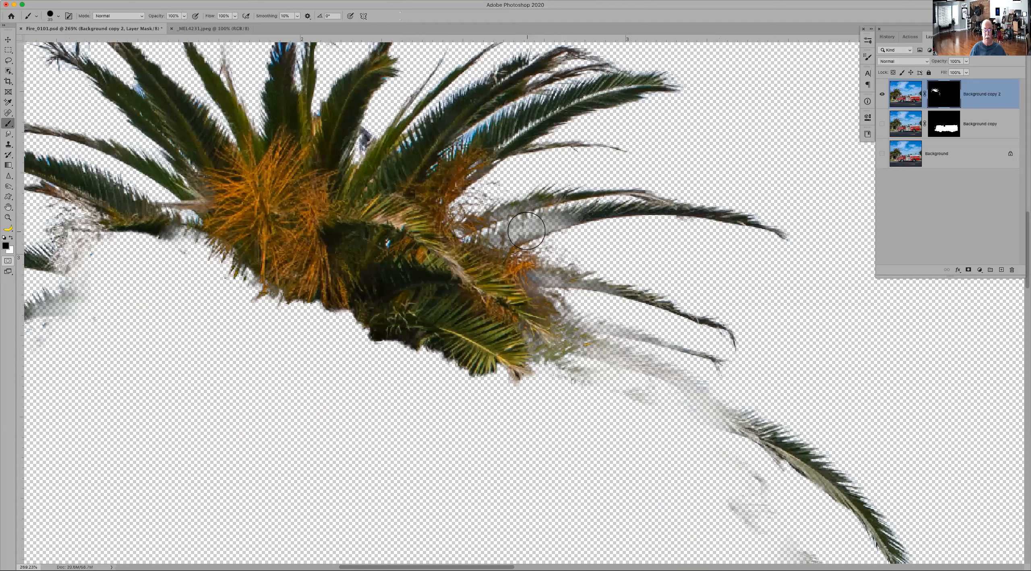
key(bracketleft)
key(bracketleft)
key(bracketleft)
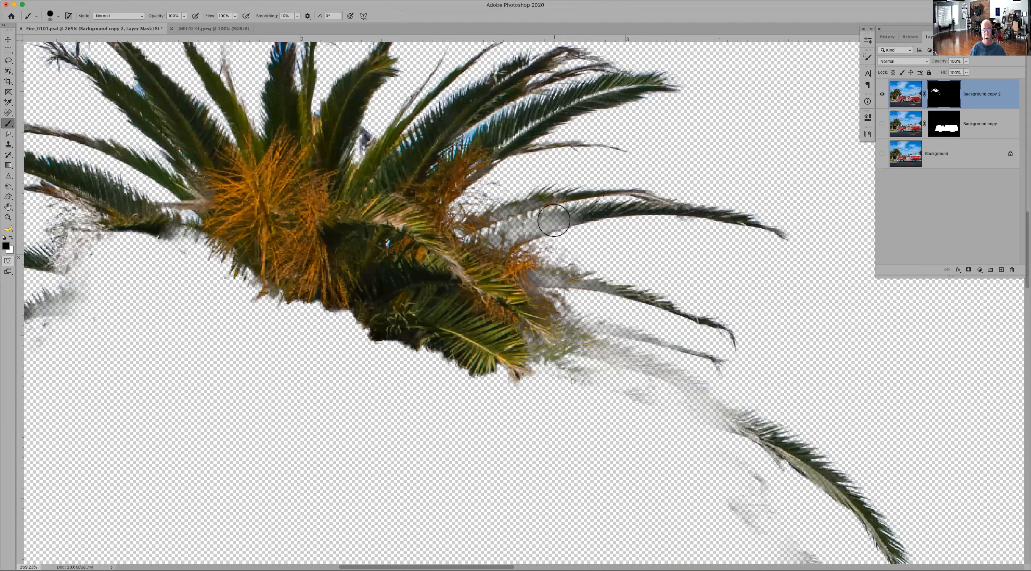
key(bracketleft)
key(bracketleft)
key(x)
mouse_move(564, 220)
mouse_down()
mouse_move(537, 230)
mouse_move(561, 221)
mouse_up()
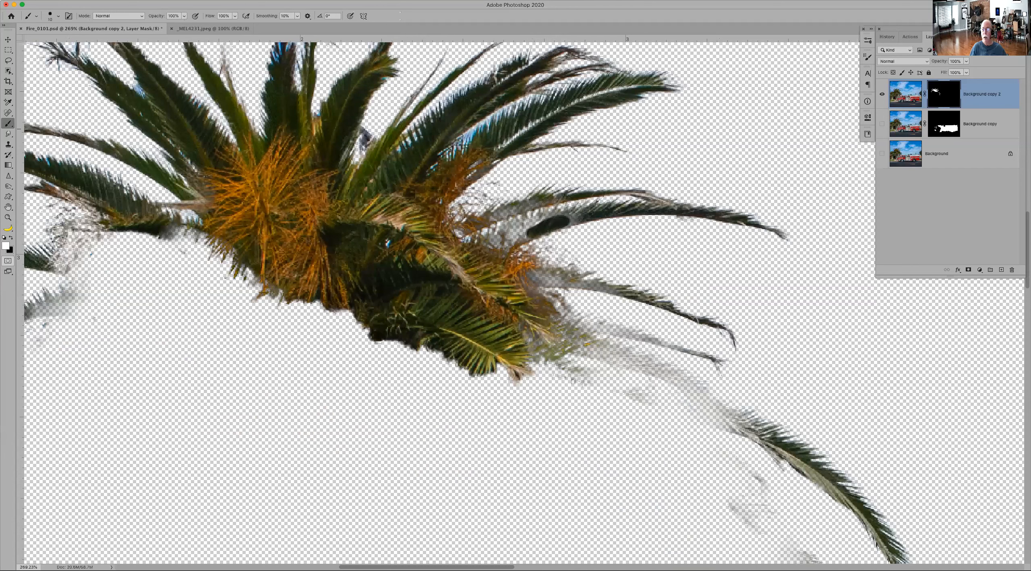
mouse_move(580, 228)
mouse_down()
mouse_move(508, 248)
mouse_move(533, 229)
mouse_move(518, 233)
mouse_move(520, 223)
mouse_move(473, 250)
mouse_move(551, 223)
mouse_up()
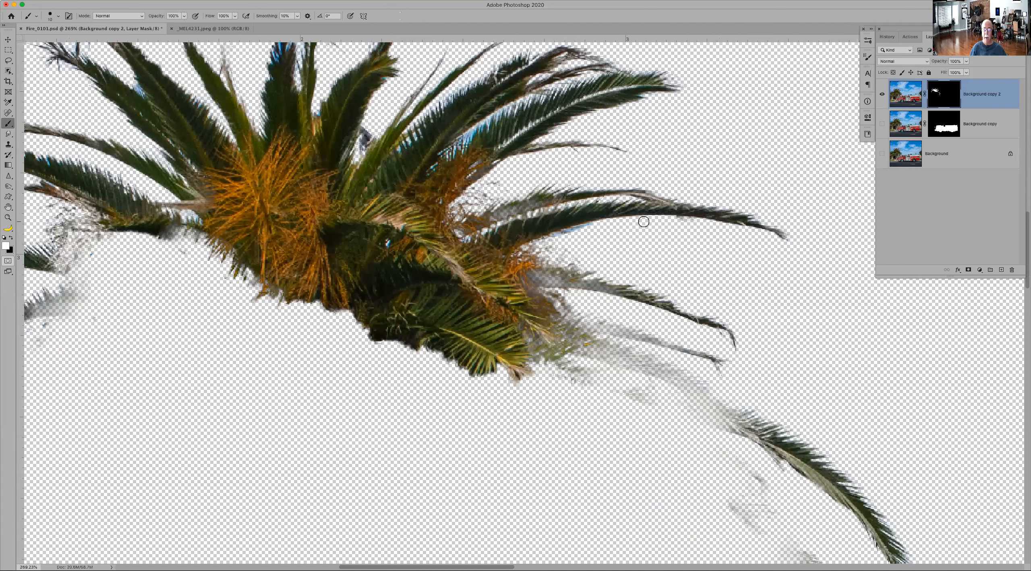
Step: Paint black on the palm mask to remove sky remnants below the restored frond and between the upper-right fronds
key(x)
drag(570, 236, 549, 244)
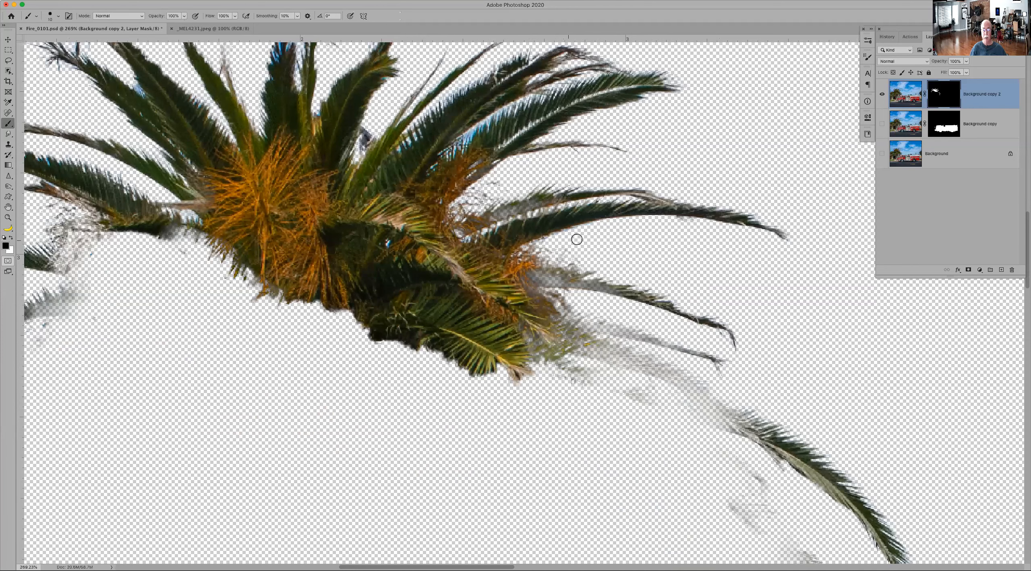
drag(466, 131, 477, 129)
key(x)
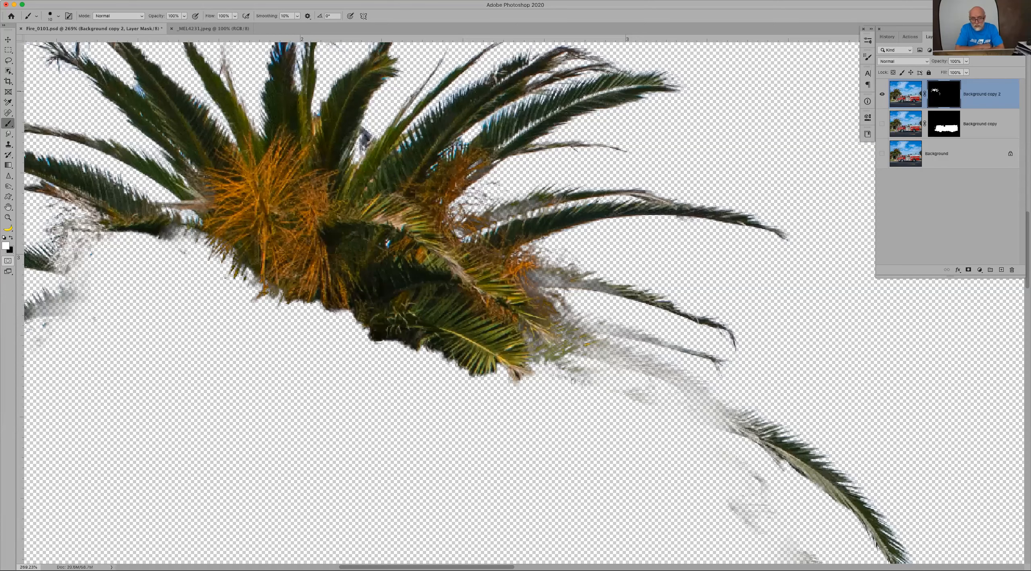
Step: Load the palm layer's mask as a selection and open it in Select and Mask
key(z)
key(b)
super+click(938, 93)
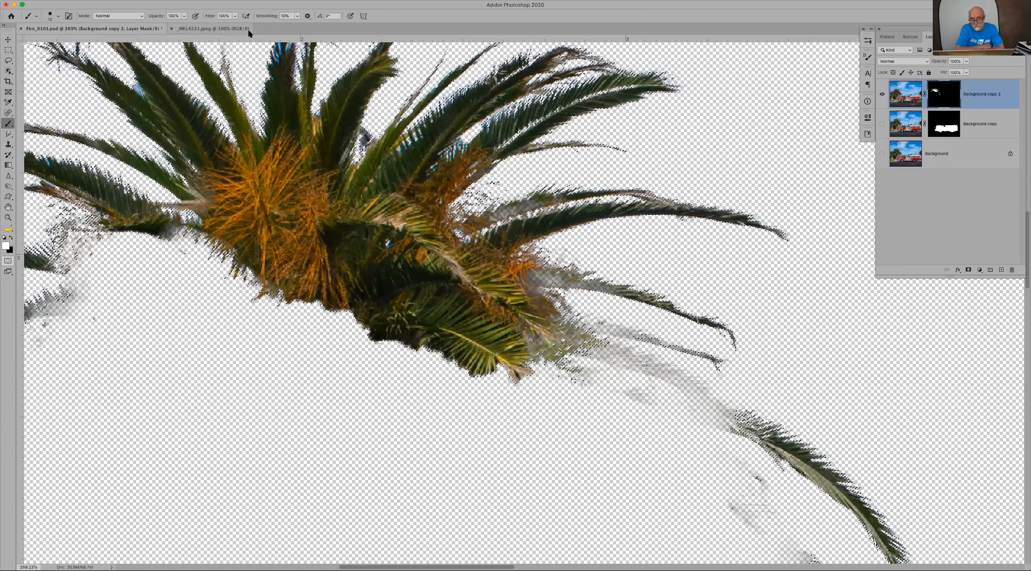
key(w)
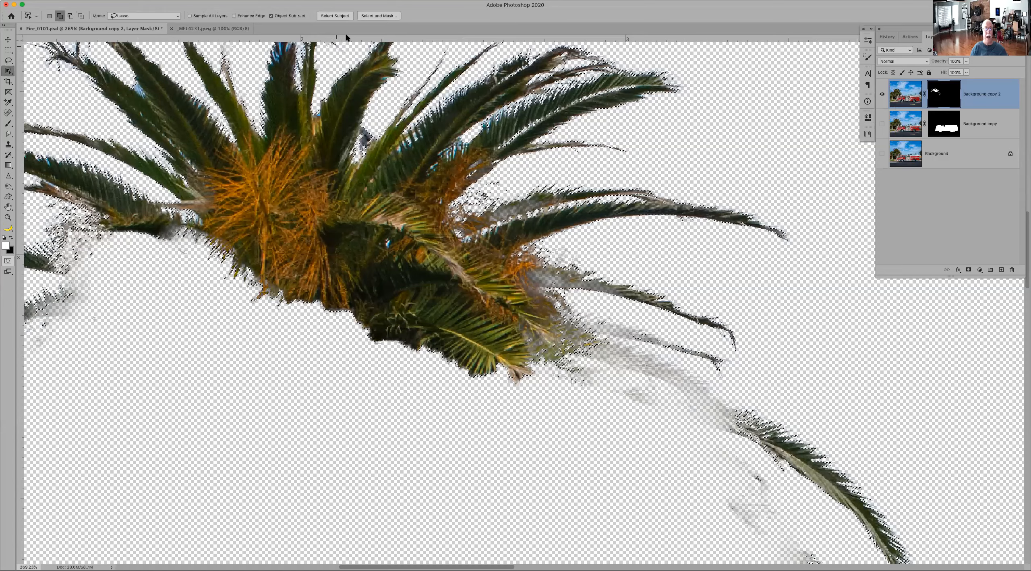
click(378, 16)
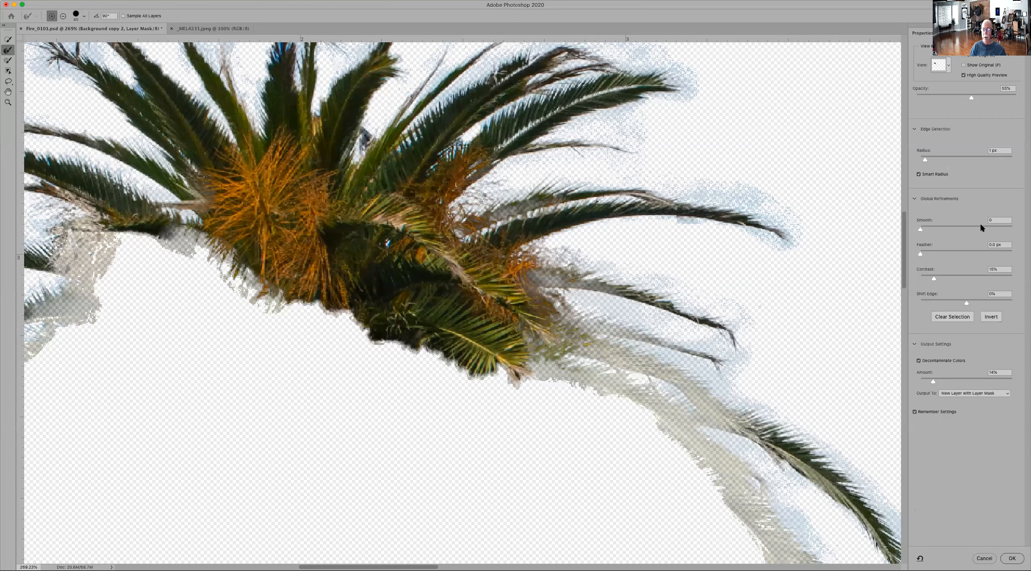
Step: Try feathering the palm selection heavily, then return Feather to 0 px
click(971, 254)
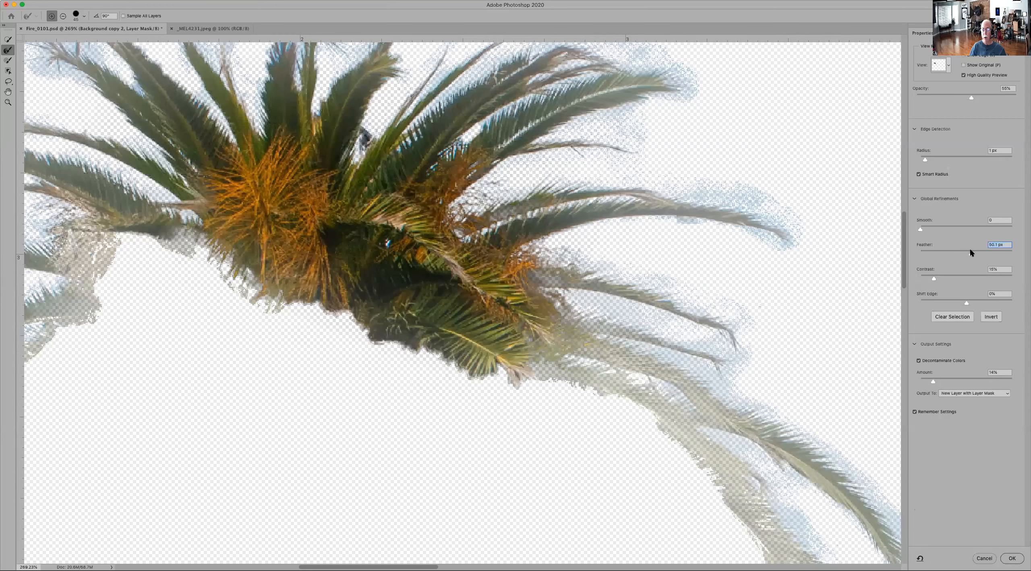
drag(978, 250, 999, 260)
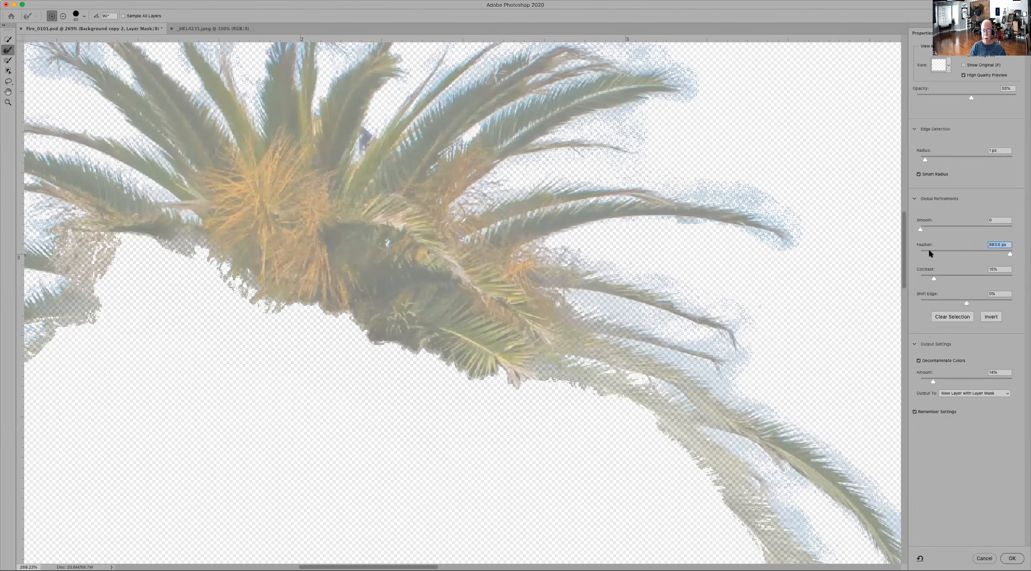
drag(926, 254, 912, 255)
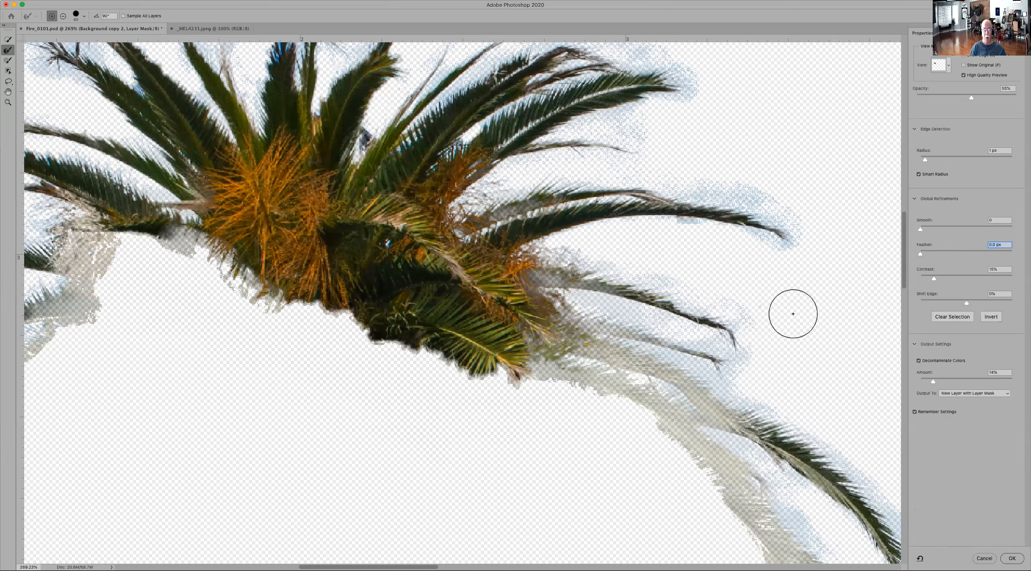
Step: Leave Select and Mask without applying its changes, and show the Background copy and Background layers again
click(919, 361)
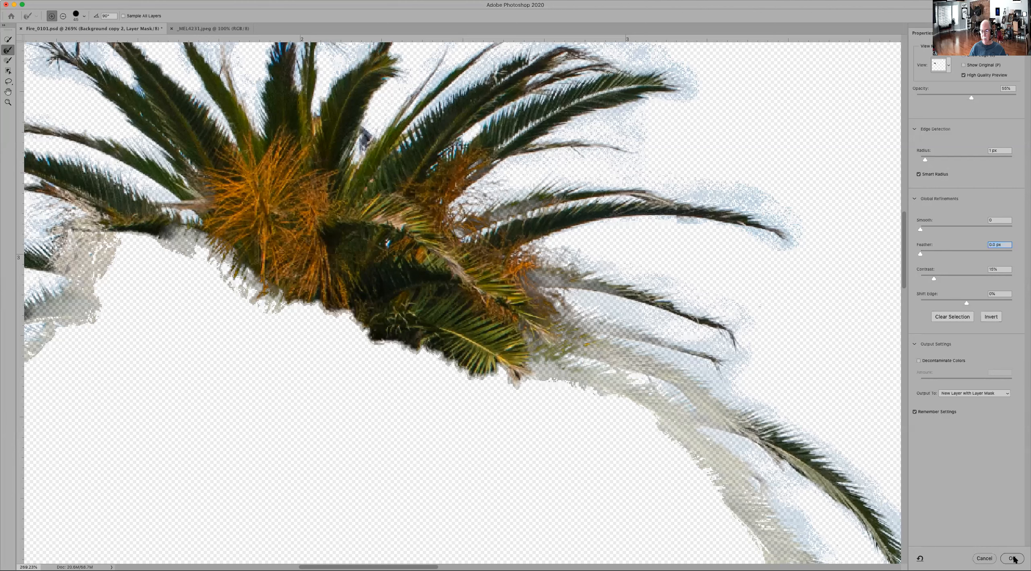
click(985, 559)
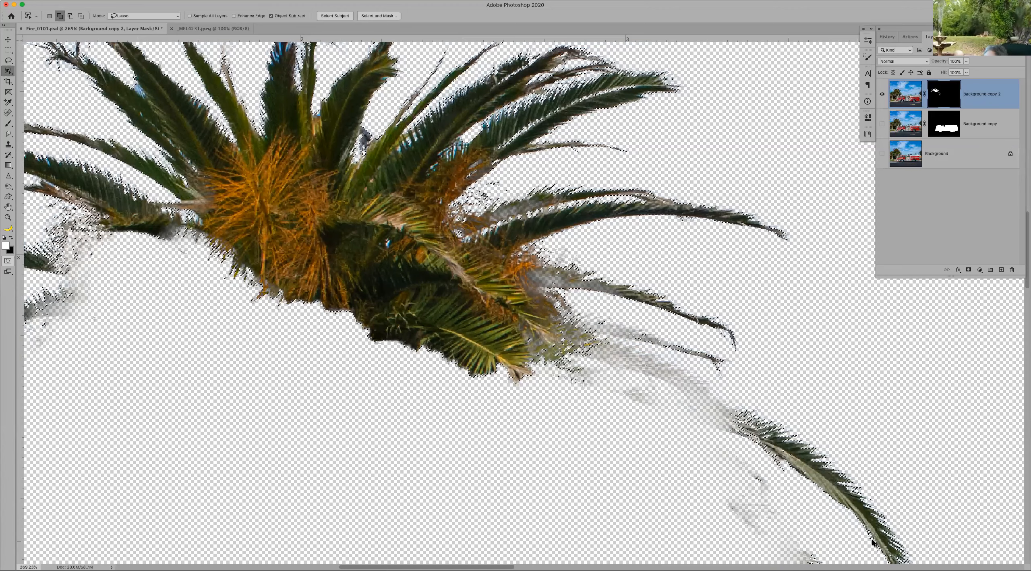
scroll(871, 542, down, 4)
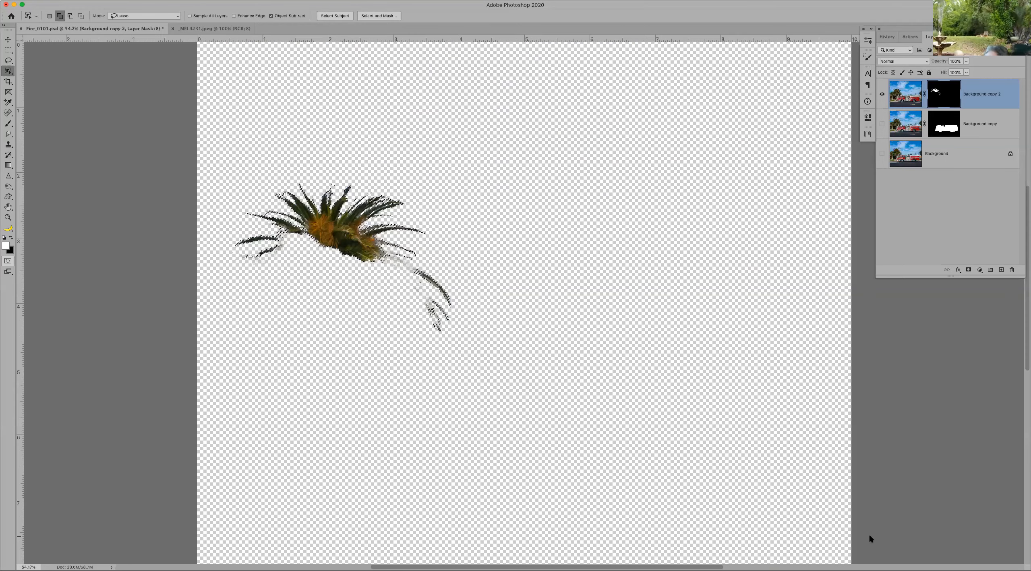
click(882, 123)
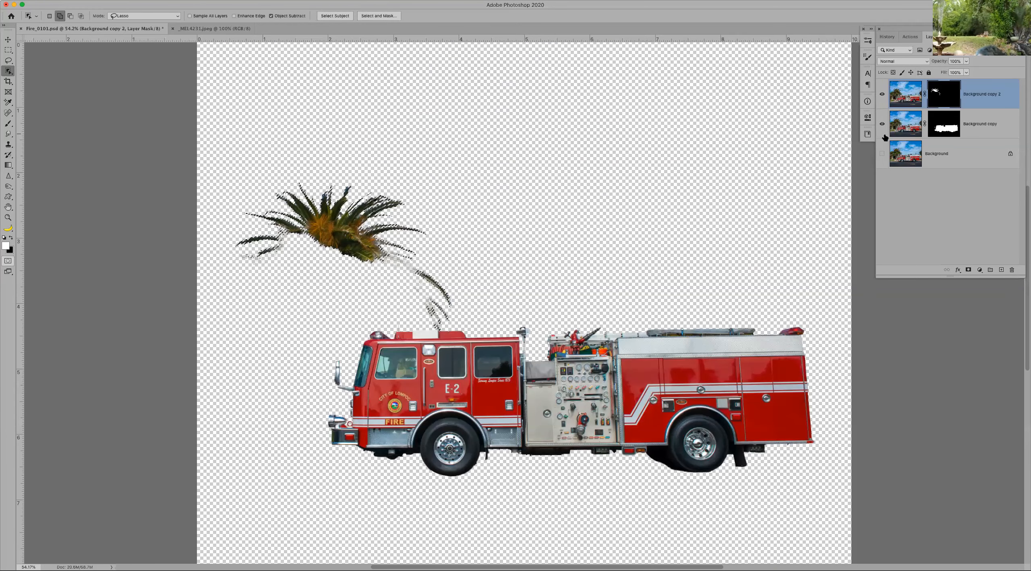
click(883, 153)
Step: Delete the masked palm and fire truck copy layers and clear the remaining palm selection
drag(986, 95, 1012, 269)
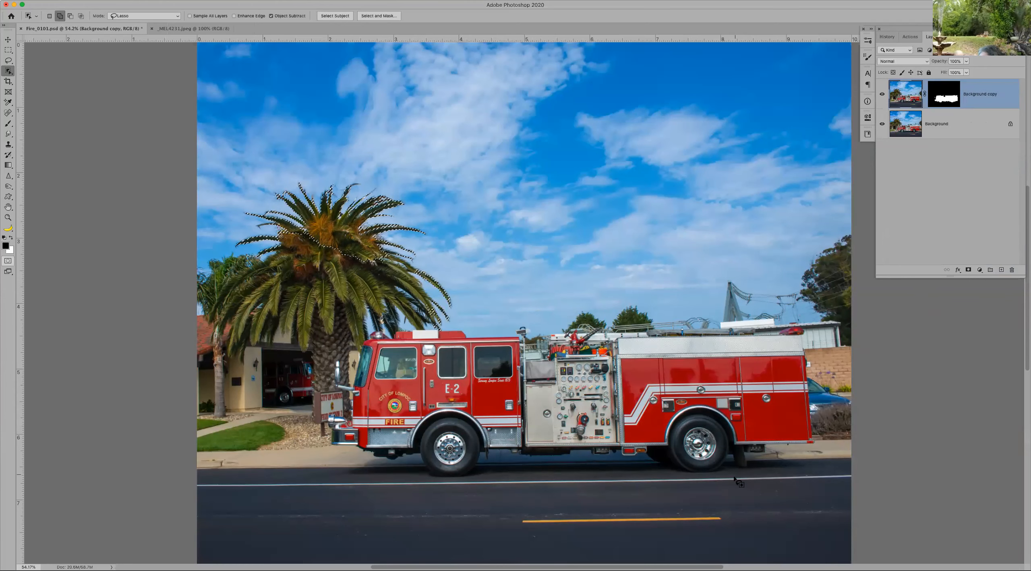
key(ctrl+d)
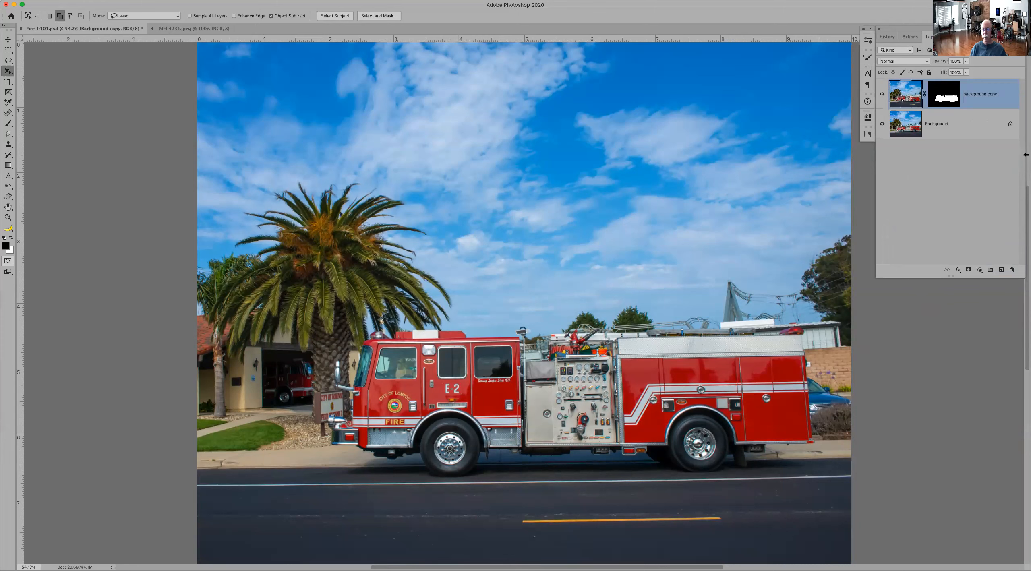
drag(990, 97, 1012, 270)
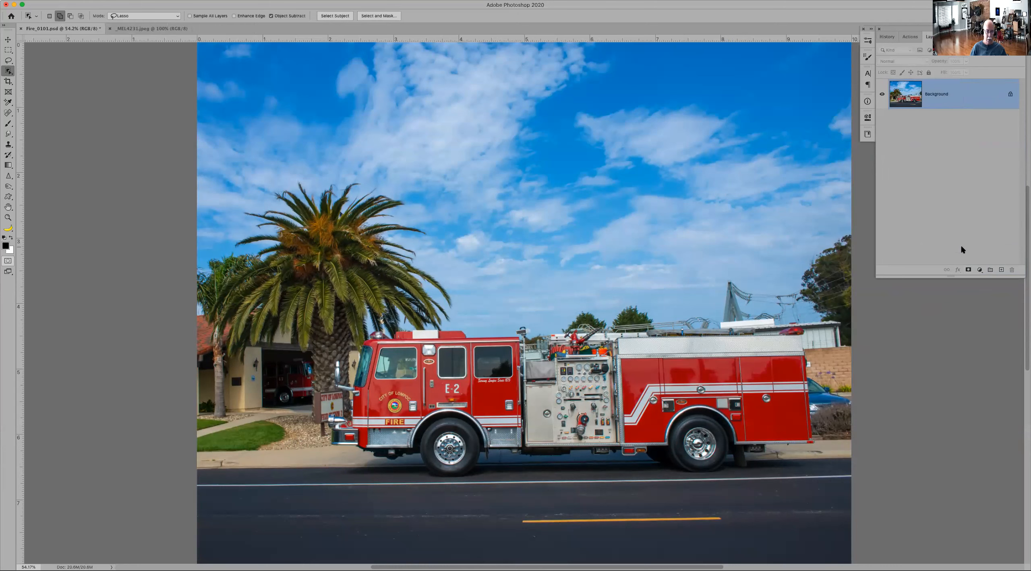
Step: Add a Brightness/Contrast adjustment layer above the Background with brightness 21 and contrast about 59
click(980, 270)
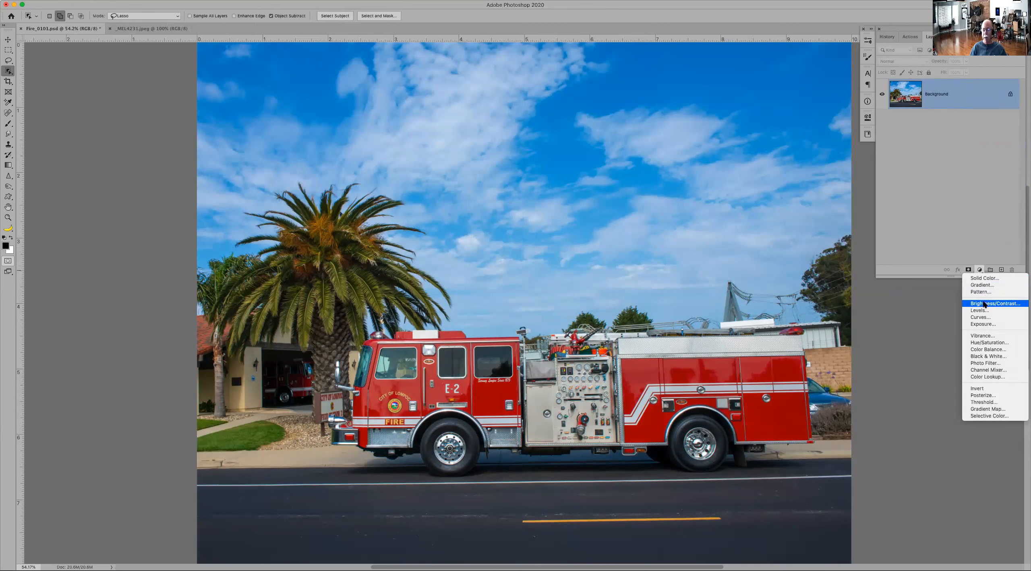
click(984, 304)
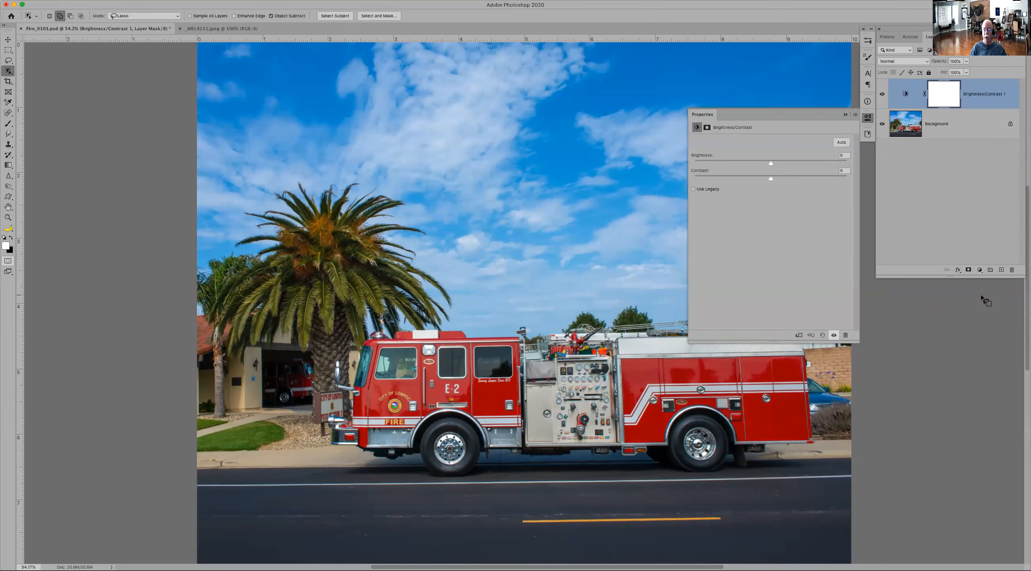
mouse_move(772, 165)
mouse_down()
mouse_move(836, 177)
mouse_move(817, 164)
mouse_move(831, 164)
mouse_move(751, 168)
mouse_move(780, 165)
mouse_up()
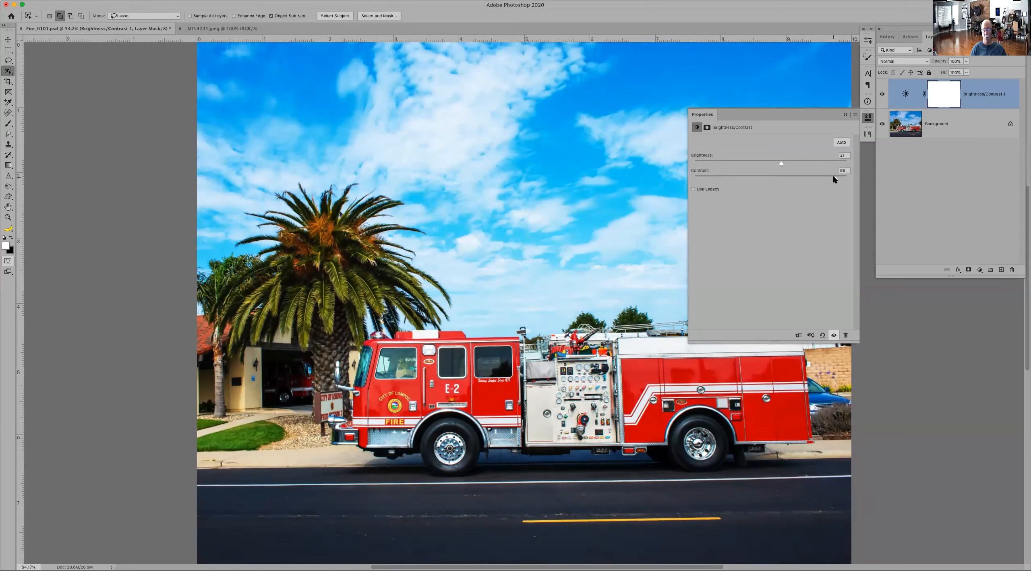
drag(828, 180, 769, 187)
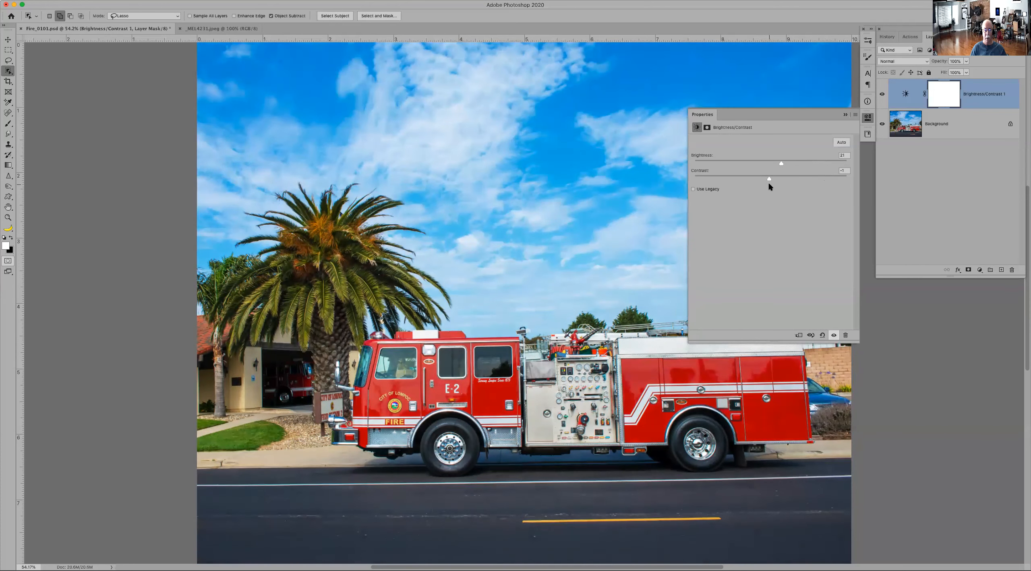
drag(840, 193, 815, 193)
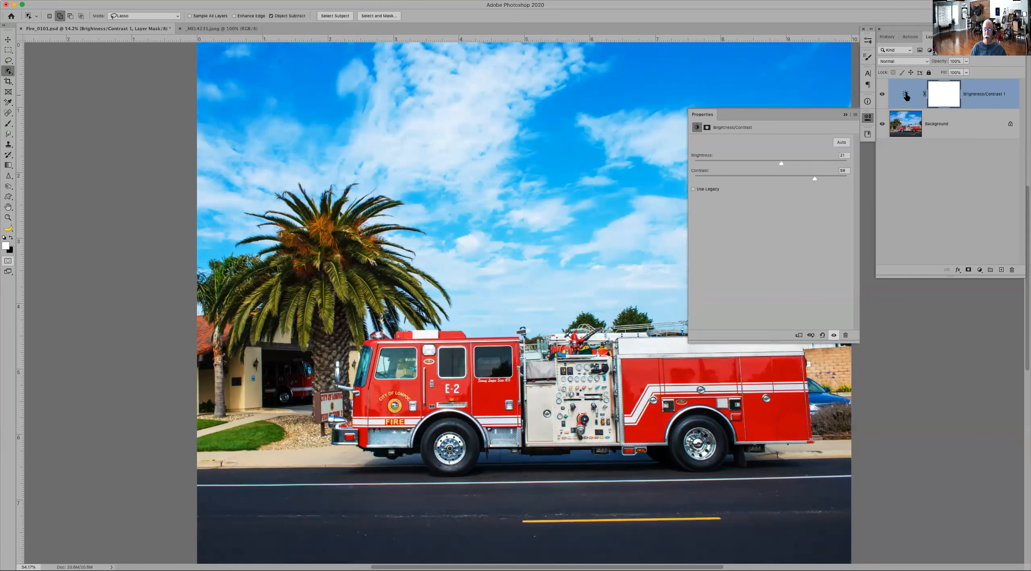
Step: Try to object-select the truck's cab on a new empty layer below the Brightness/Contrast adjustment, and delete that layer
click(1002, 270)
drag(929, 96, 960, 153)
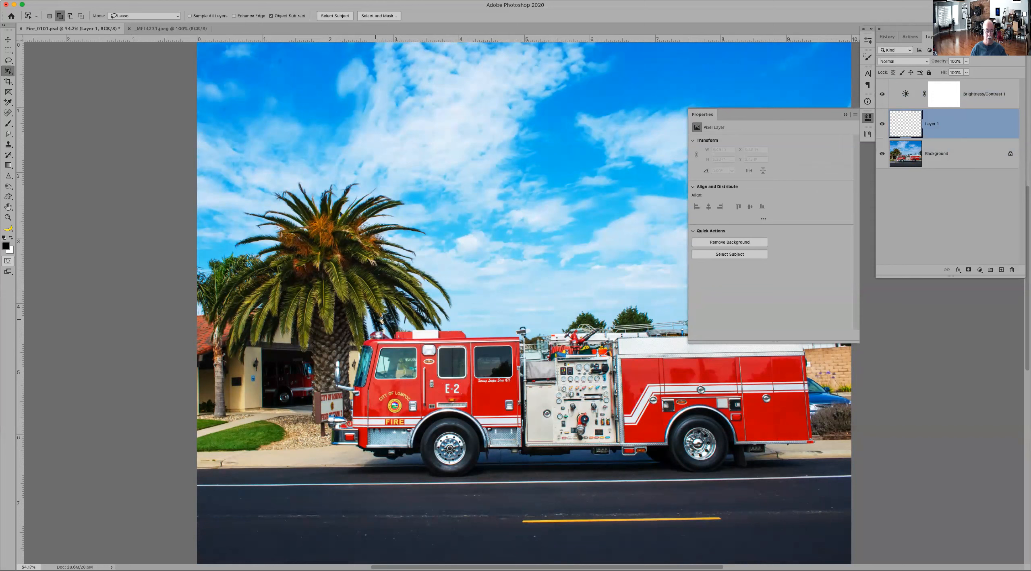
mouse_move(353, 375)
mouse_down()
mouse_move(344, 353)
mouse_move(331, 450)
mouse_move(429, 479)
mouse_move(503, 466)
mouse_move(534, 396)
mouse_move(522, 322)
mouse_move(367, 328)
mouse_up()
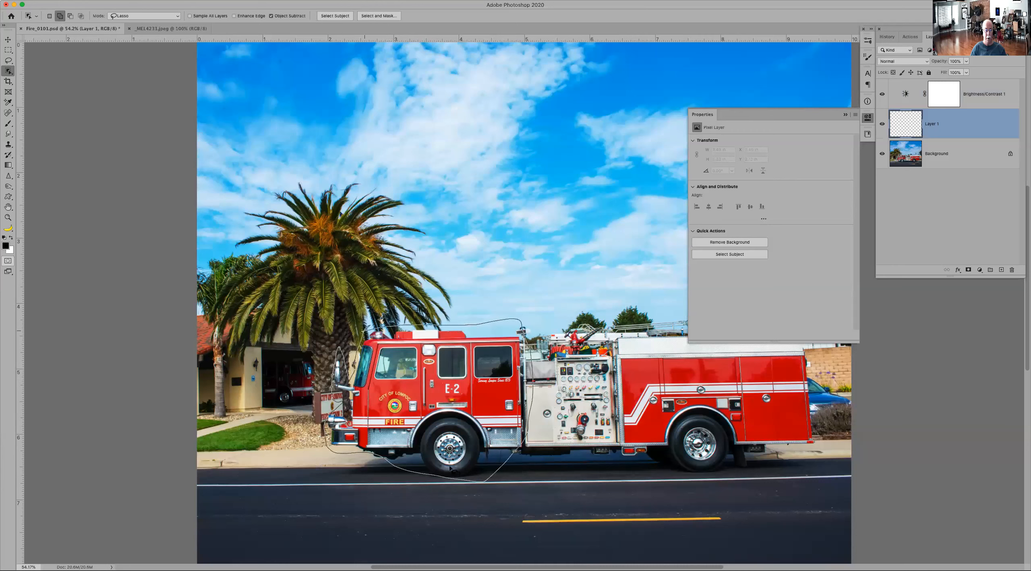
click(575, 185)
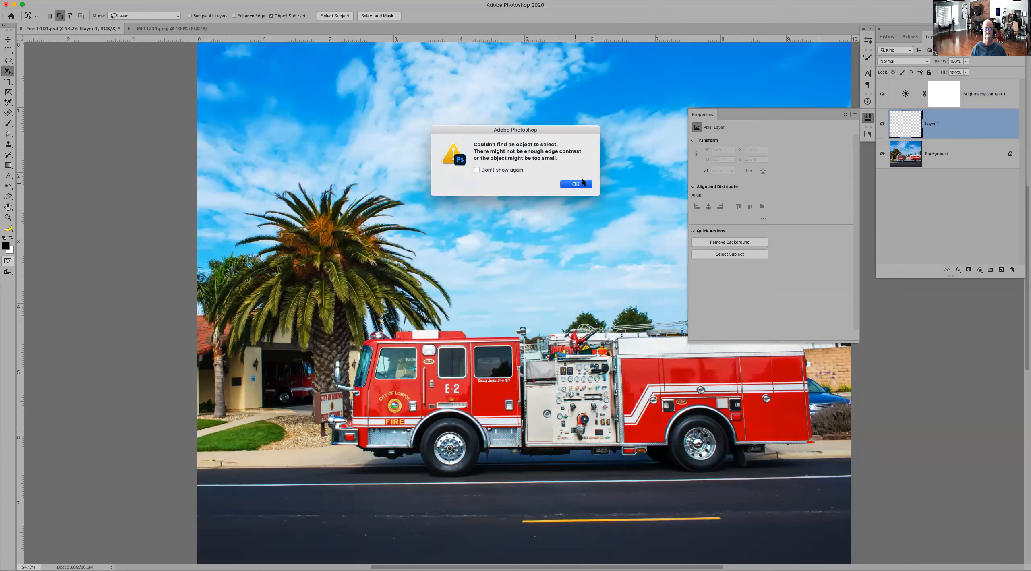
click(1013, 273)
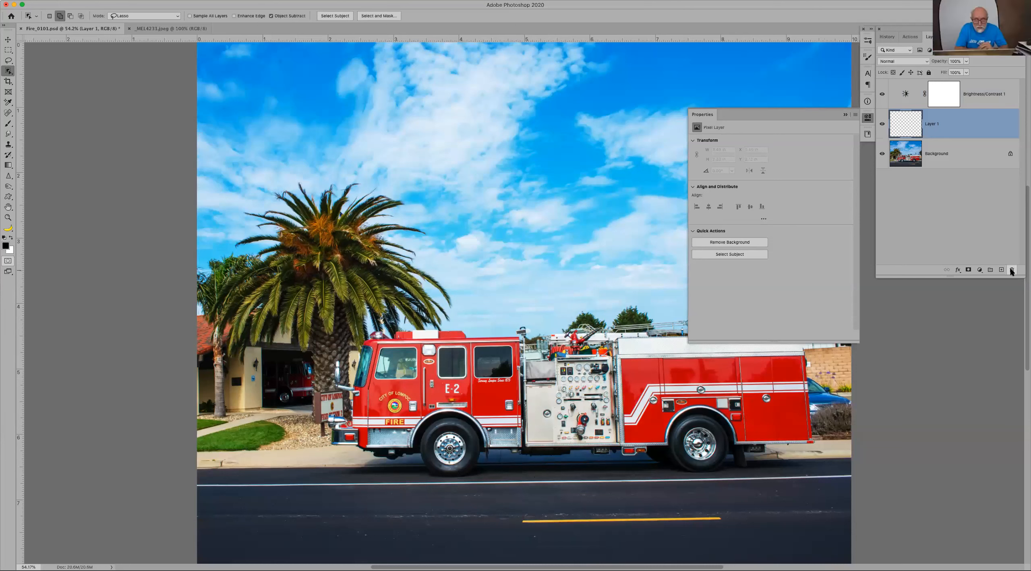
click(576, 177)
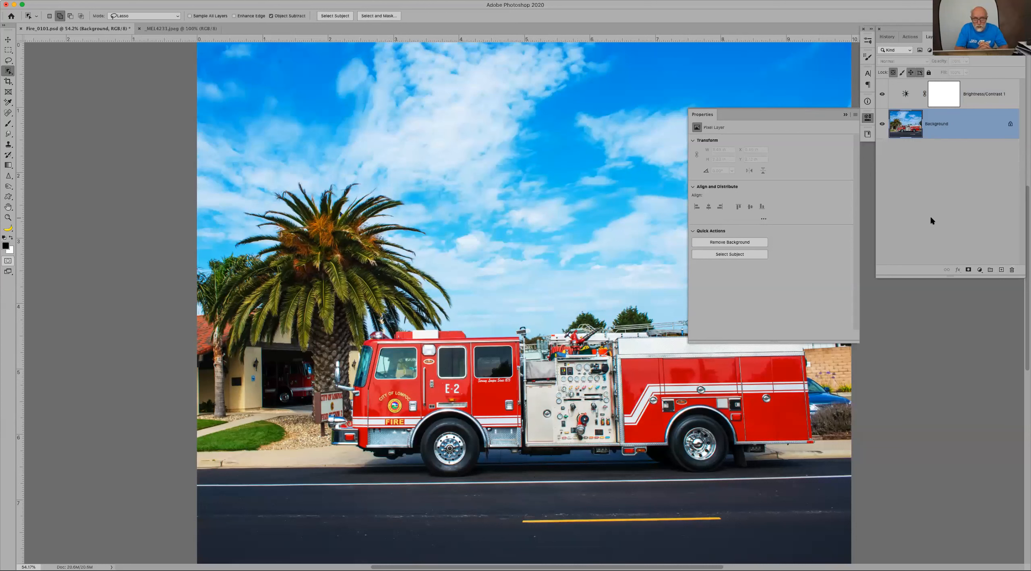
Step: Duplicate the Background layer and select the fire truck's cab on the copy with the Object Selection tool
key(super+j)
mouse_move(474, 332)
mouse_down()
mouse_move(399, 324)
mouse_move(357, 333)
mouse_move(350, 381)
mouse_move(343, 357)
mouse_move(333, 369)
mouse_move(332, 393)
mouse_move(347, 405)
mouse_move(328, 421)
mouse_move(339, 463)
mouse_move(428, 486)
mouse_move(516, 458)
mouse_move(529, 410)
mouse_move(521, 335)
mouse_move(474, 332)
mouse_up()
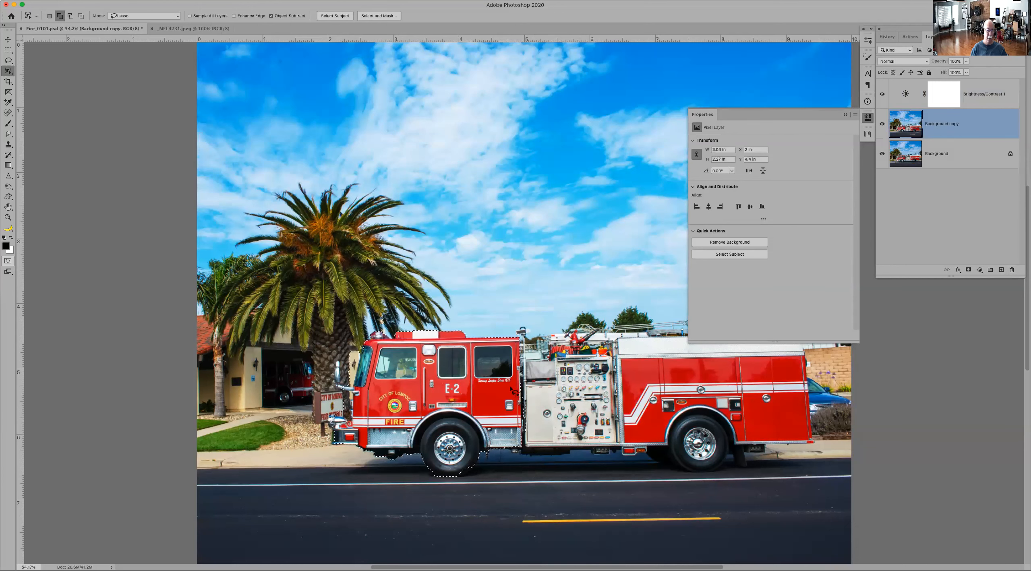
Step: Compare the image with and without the Brightness/Contrast adjustment, and leave that adjustment layer hidden
click(882, 95)
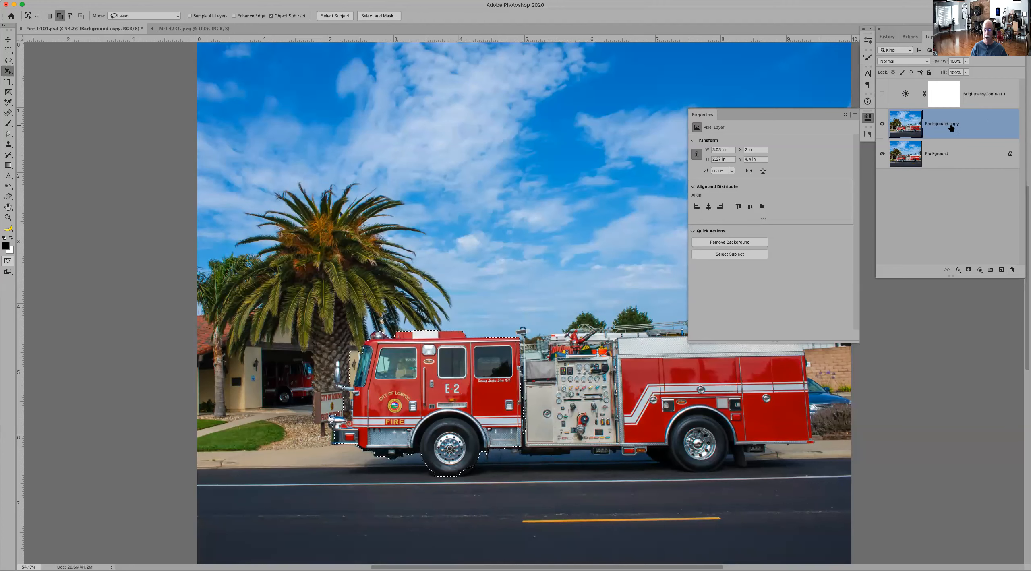
click(883, 94)
click(882, 95)
click(883, 95)
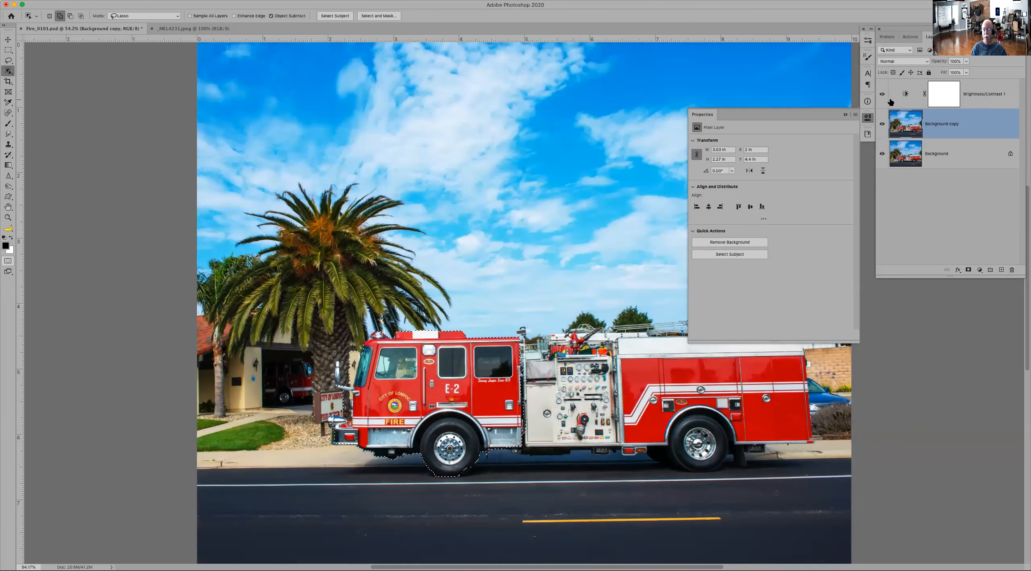
click(882, 96)
Step: Add a Black & White adjustment layer limited to the selected truck cab and set its Reds to -48
click(980, 270)
click(980, 271)
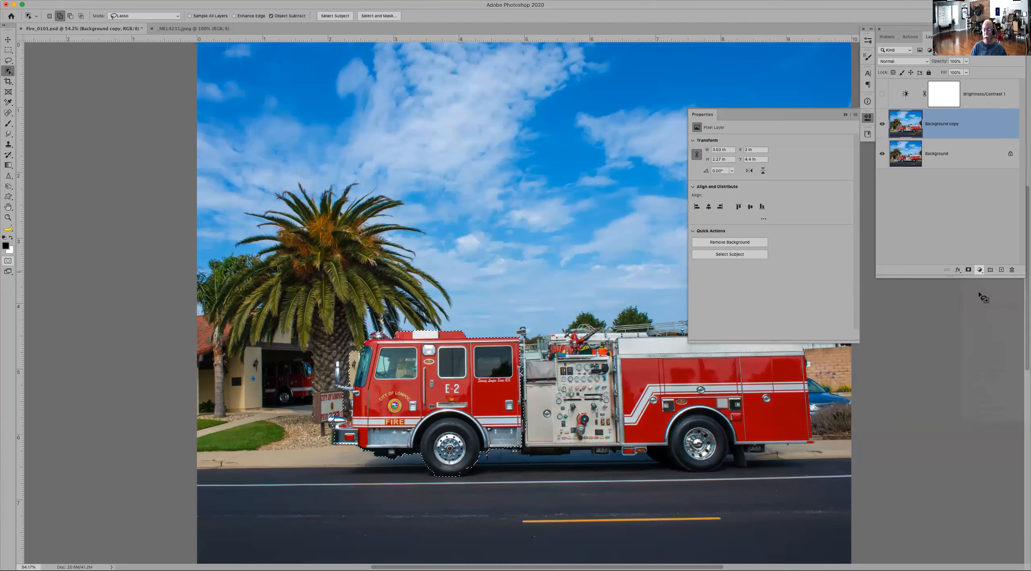
click(980, 270)
click(988, 357)
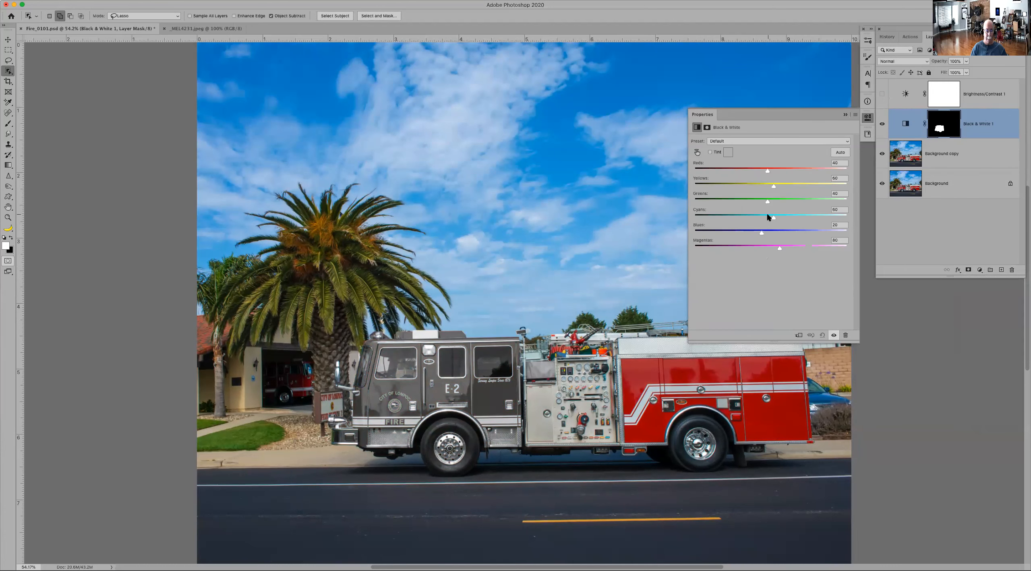
drag(767, 169, 739, 171)
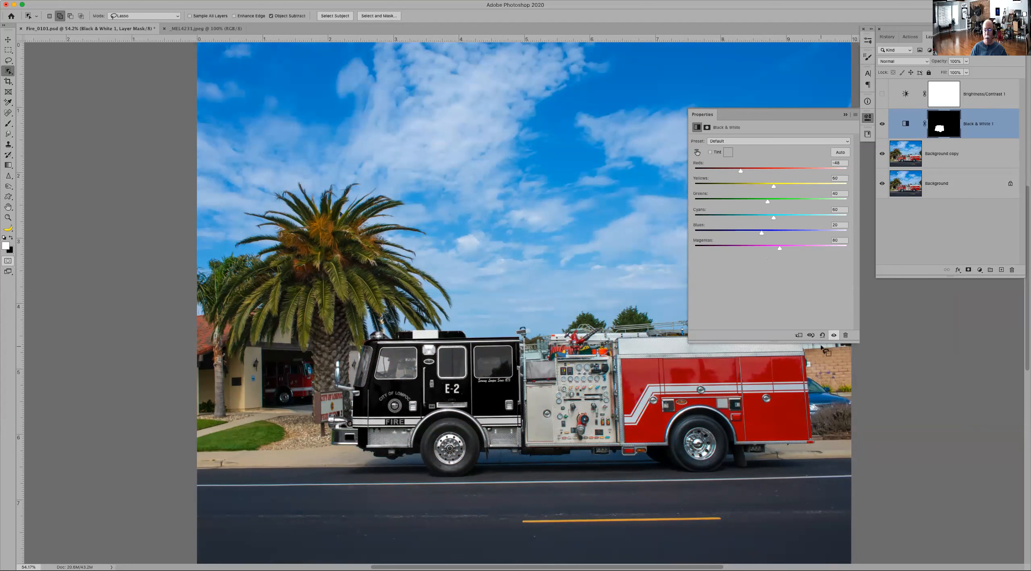
Step: Collapse the adjustment's properties, make Background copy the active layer, and compare the cab with Black & White off and on
click(844, 116)
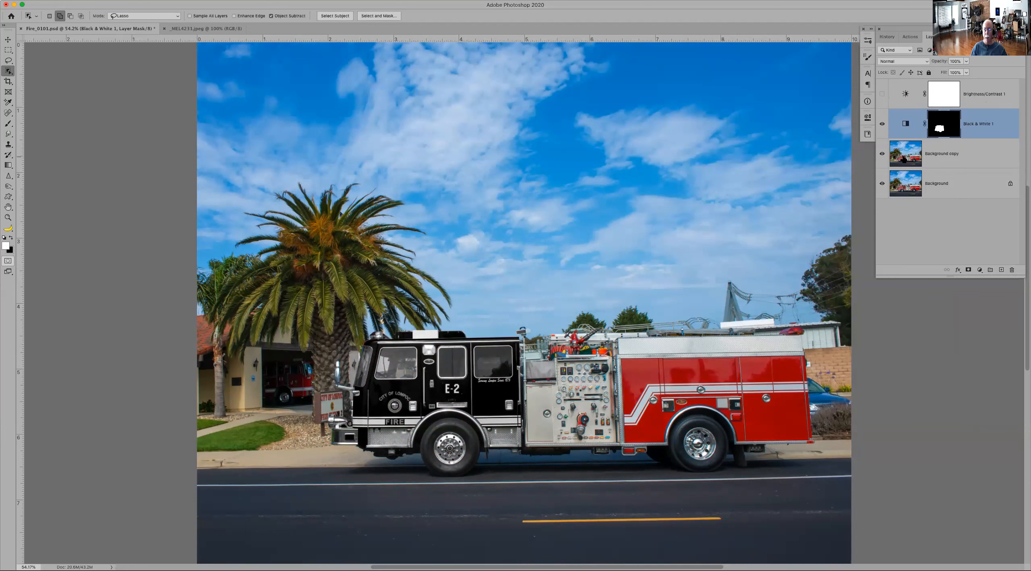
click(905, 154)
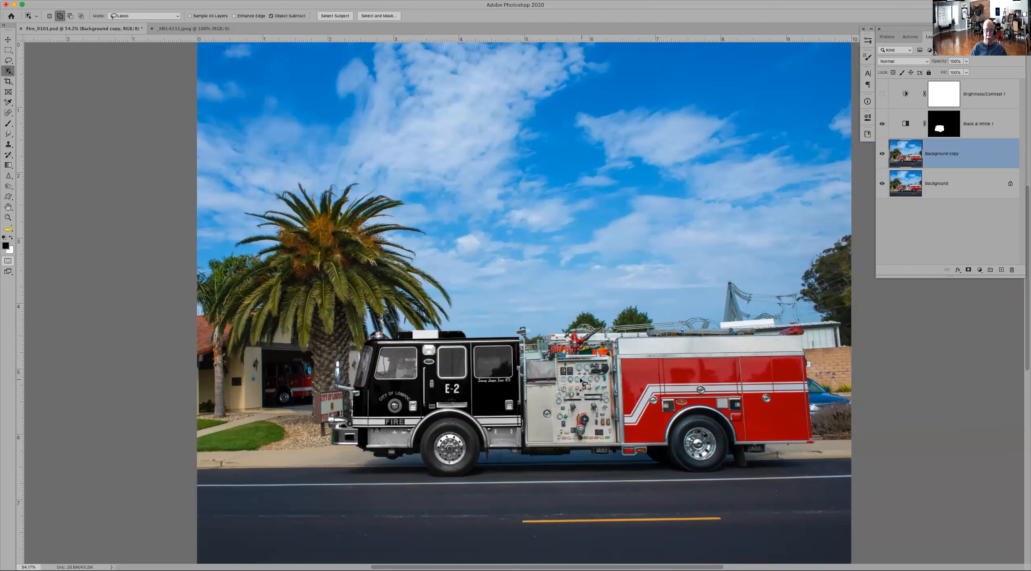
click(883, 123)
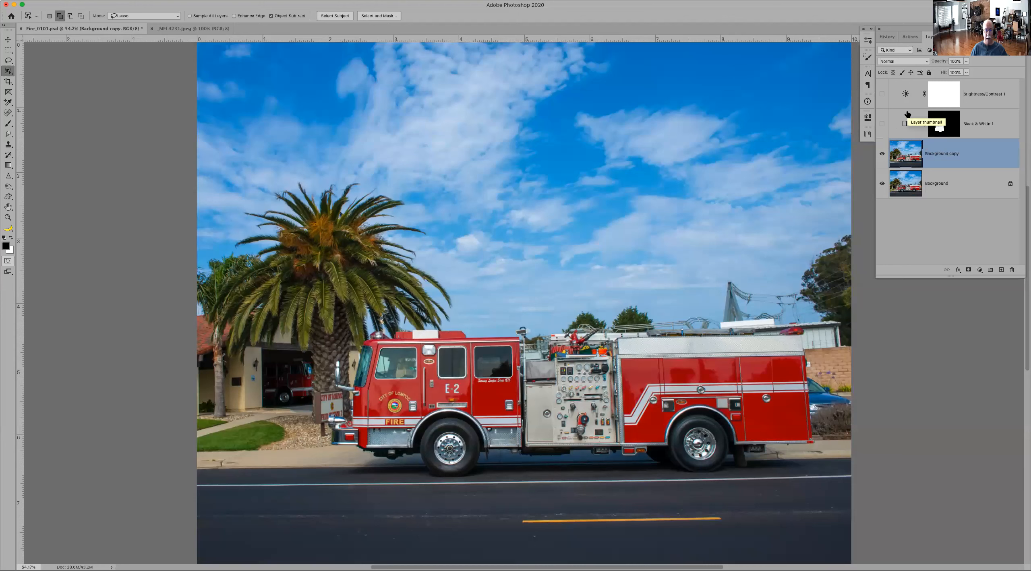
click(883, 122)
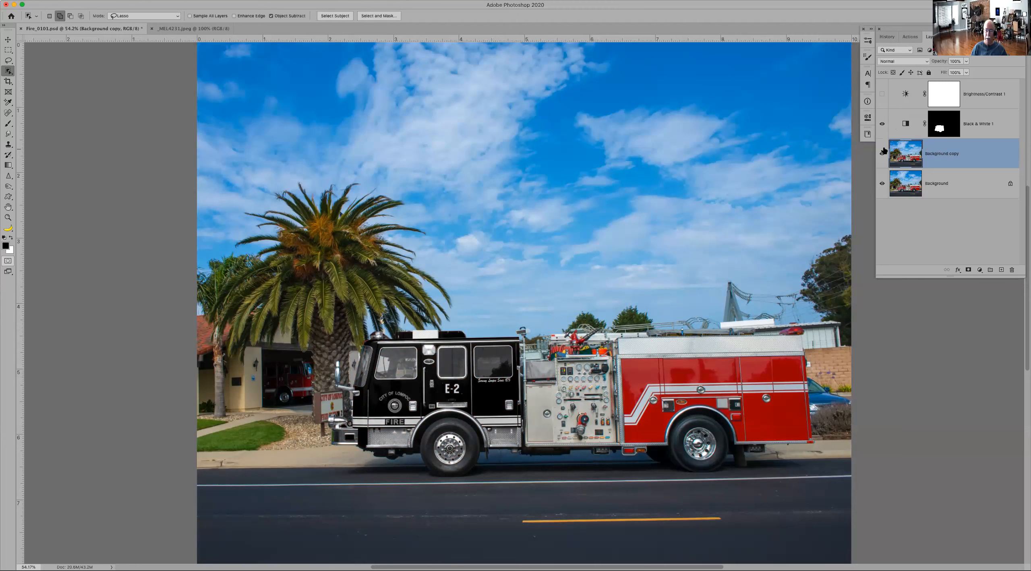
Step: Delete the layer mask from the Black & White adjustment so that it affects the whole image
drag(939, 128, 1011, 270)
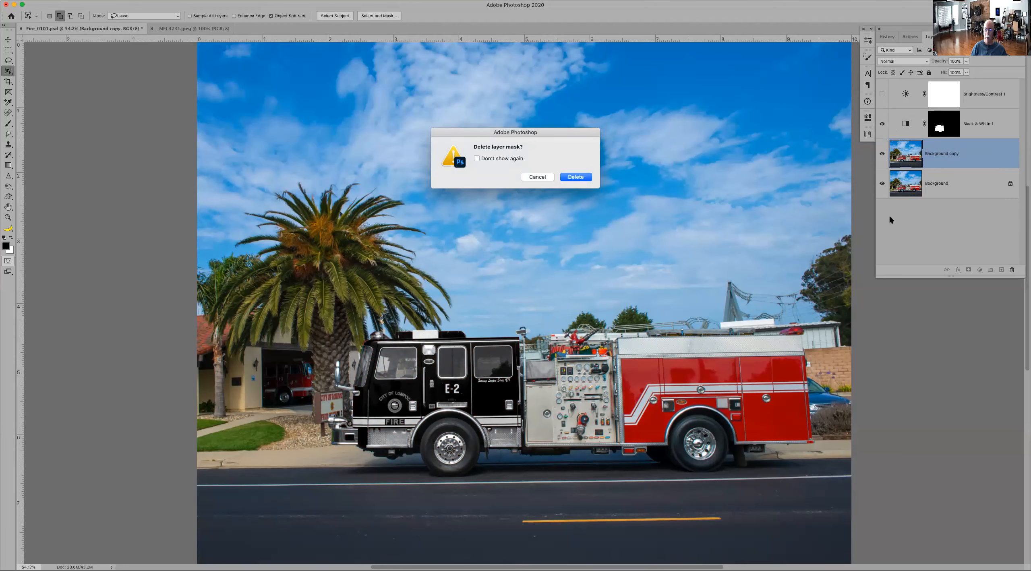
click(576, 177)
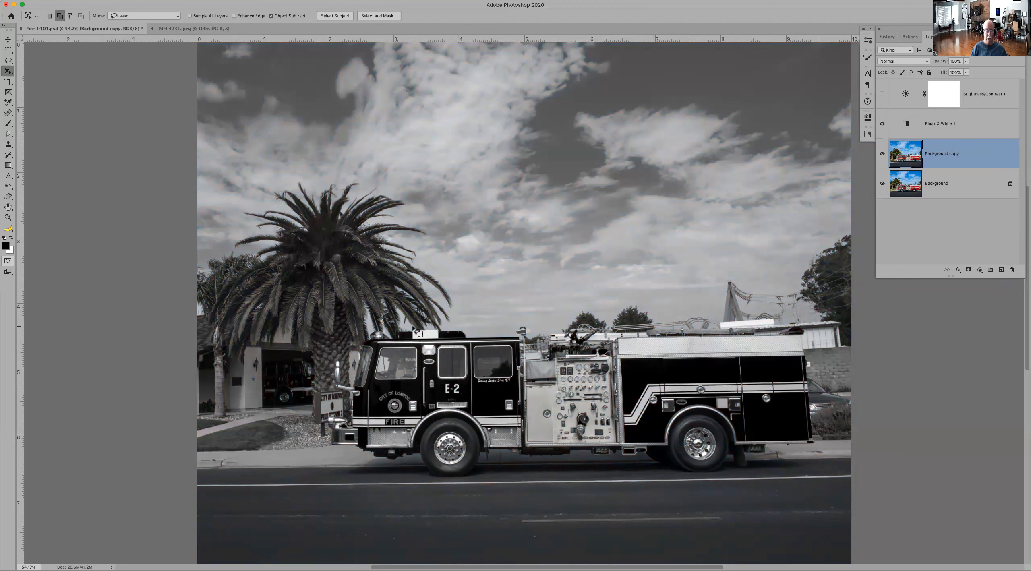
click(391, 325)
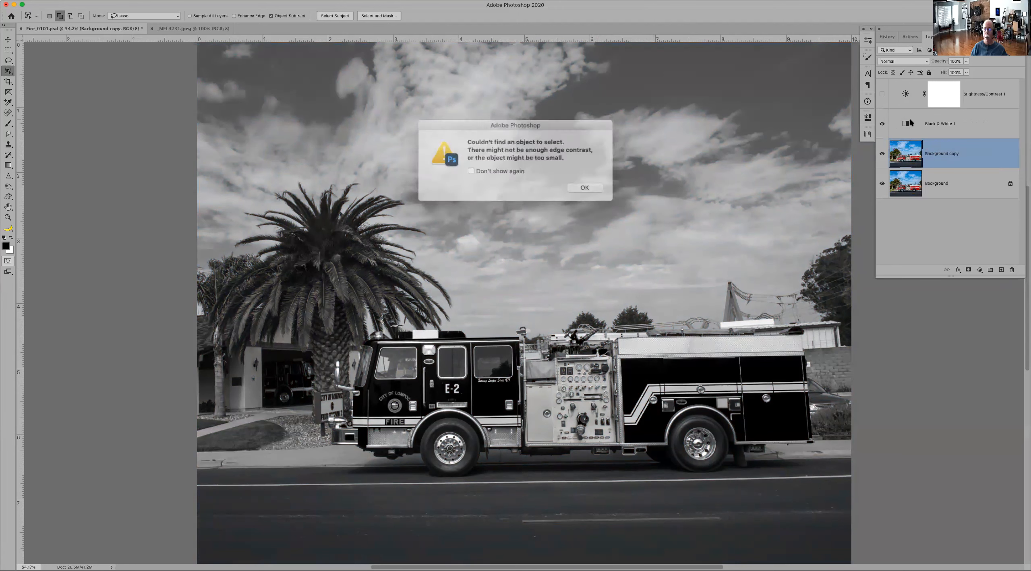
click(576, 185)
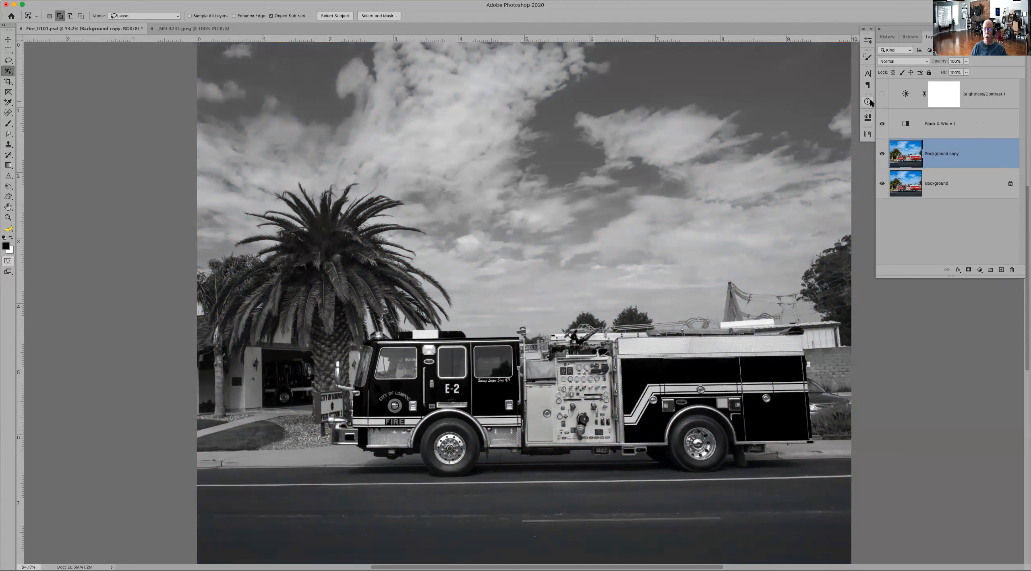
Step: Reopen the Black & White adjustment's properties and set Greens to 300 and Cyans to 204
click(868, 118)
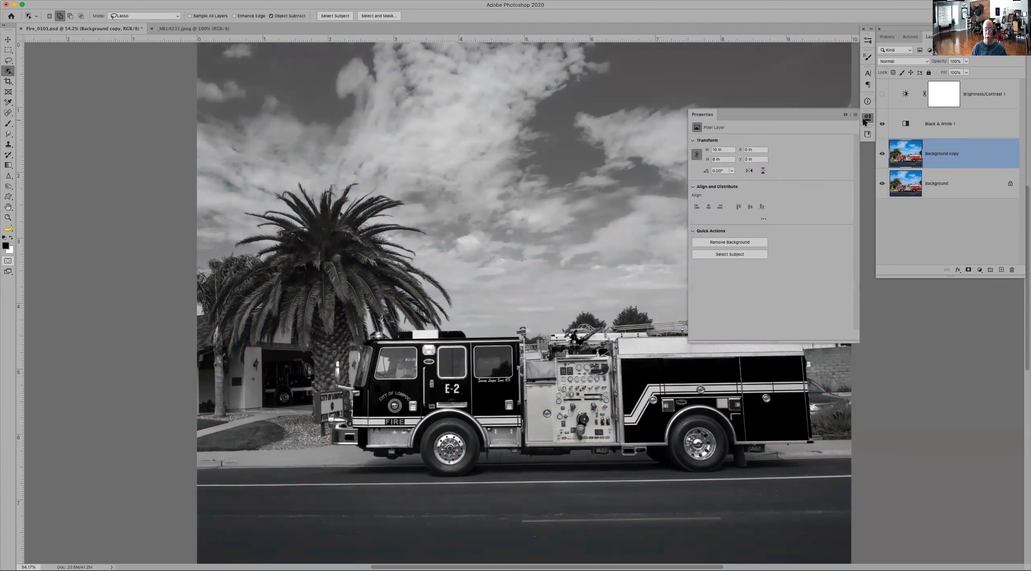
click(907, 123)
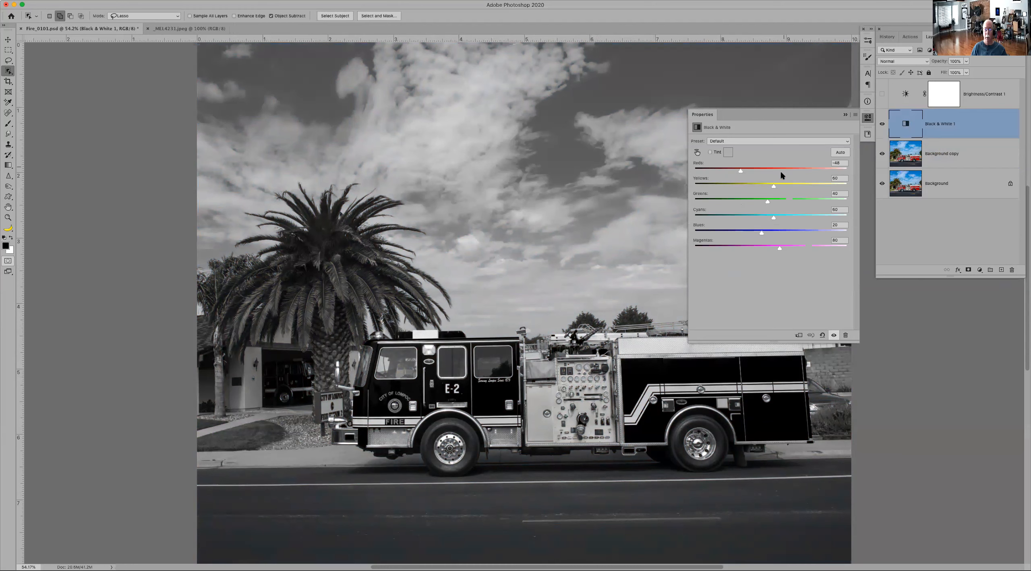
drag(782, 202, 852, 207)
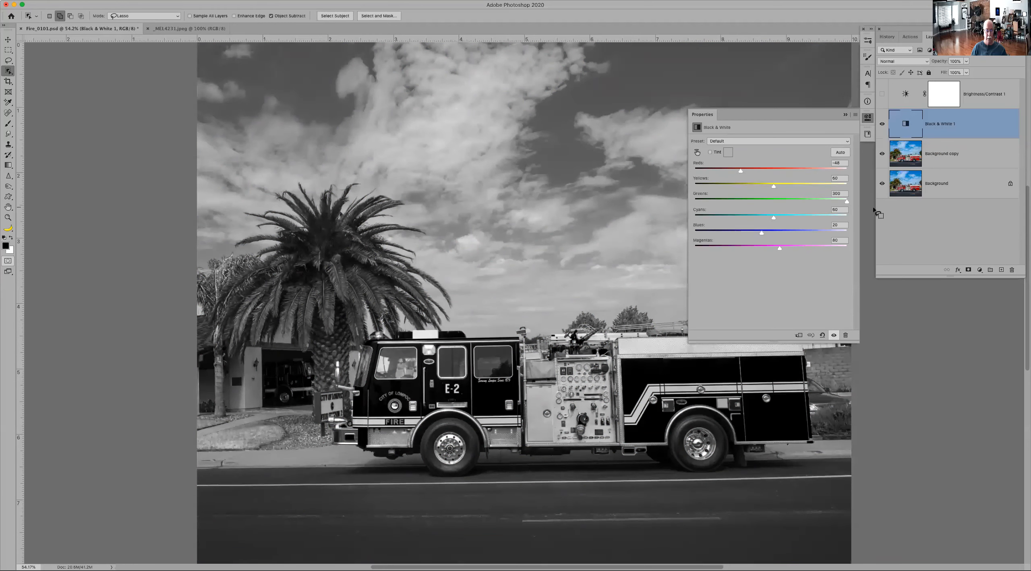
drag(774, 217, 816, 217)
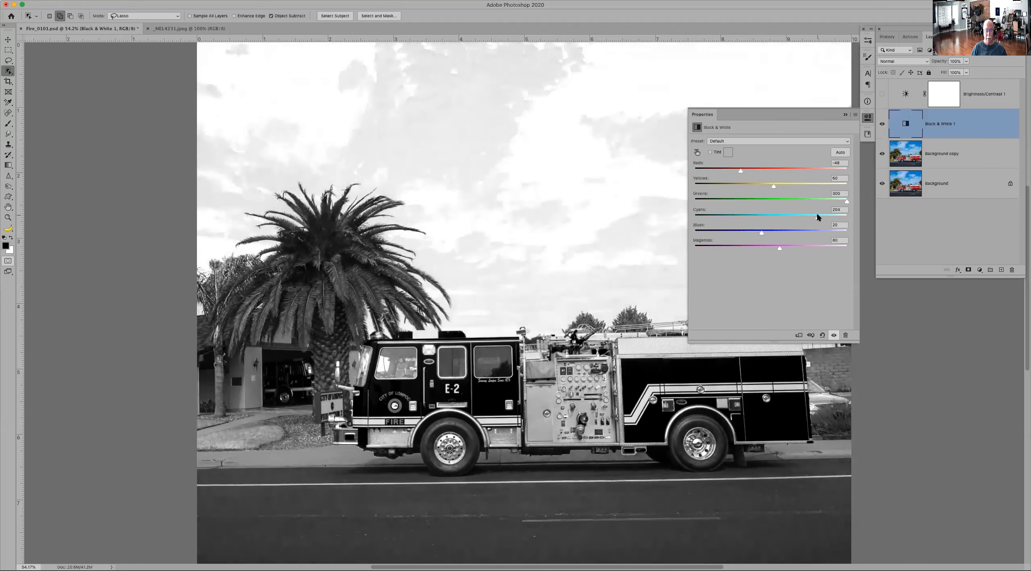
Step: Collapse the Black & White properties and subtract the background gap beneath the front mirror arm from the truck selection using Object Selection
click(846, 115)
mouse_move(491, 319)
mouse_down()
mouse_move(394, 315)
mouse_move(339, 334)
mouse_move(319, 363)
mouse_move(330, 403)
mouse_move(321, 420)
mouse_move(358, 463)
mouse_move(490, 478)
mouse_move(802, 455)
mouse_move(833, 436)
mouse_move(831, 343)
mouse_move(777, 323)
mouse_move(492, 321)
mouse_up()
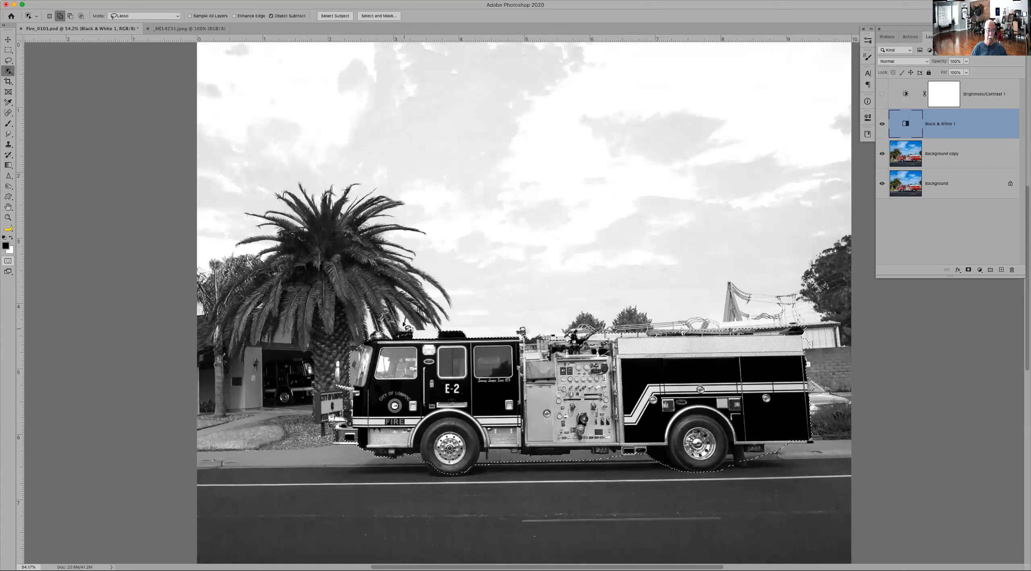
key(z)
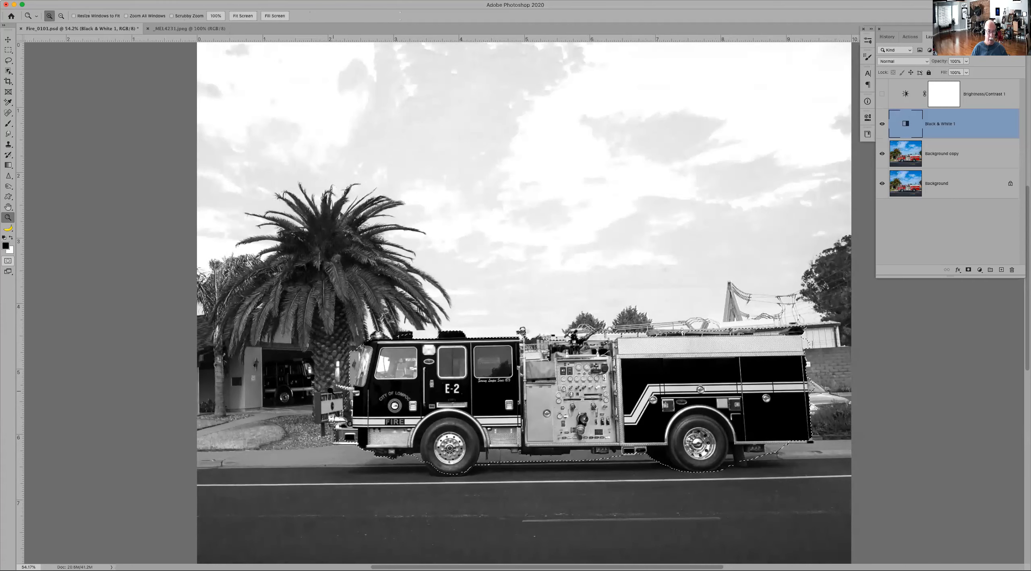
drag(295, 377, 421, 477)
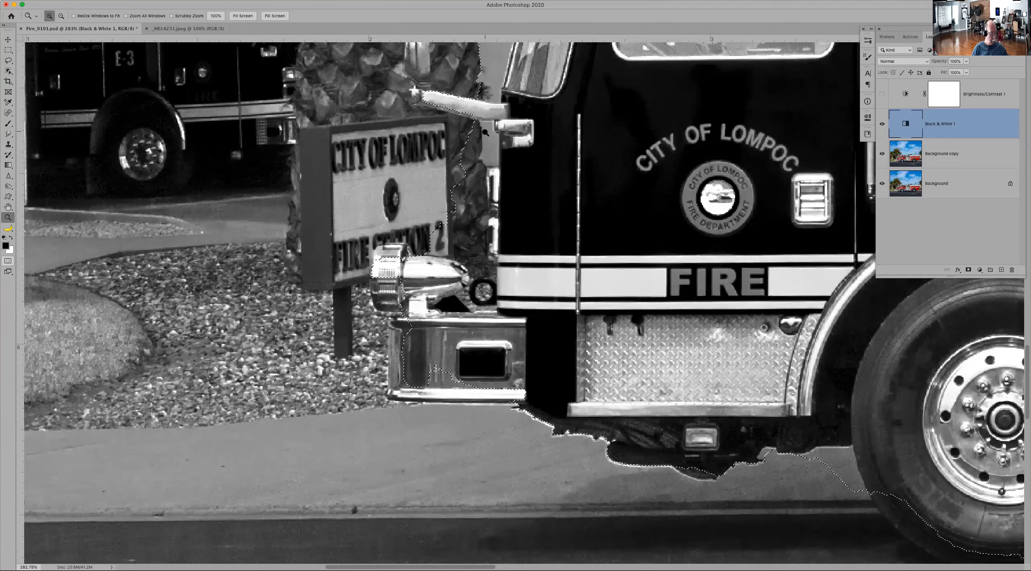
key(w)
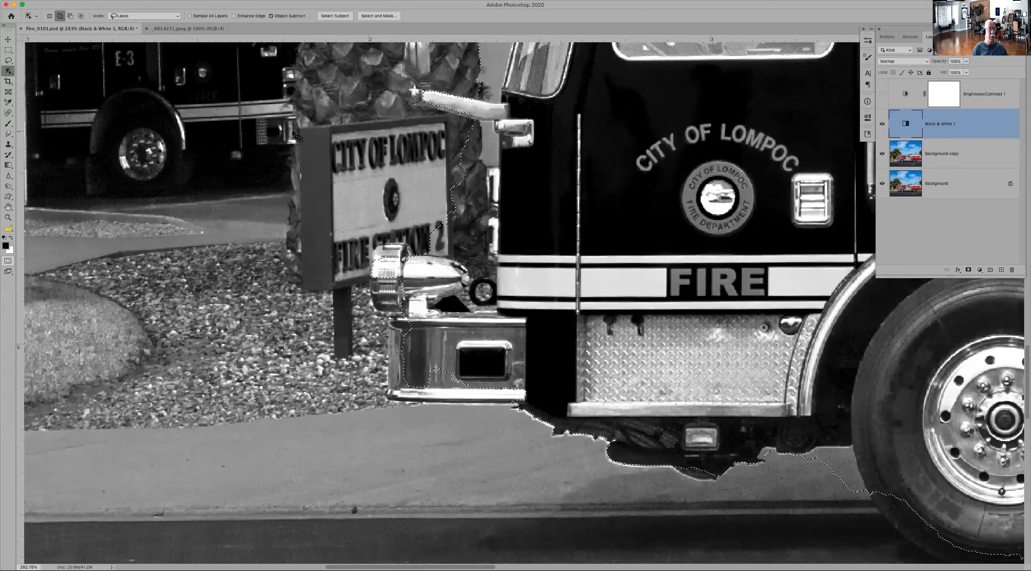
click(9, 71)
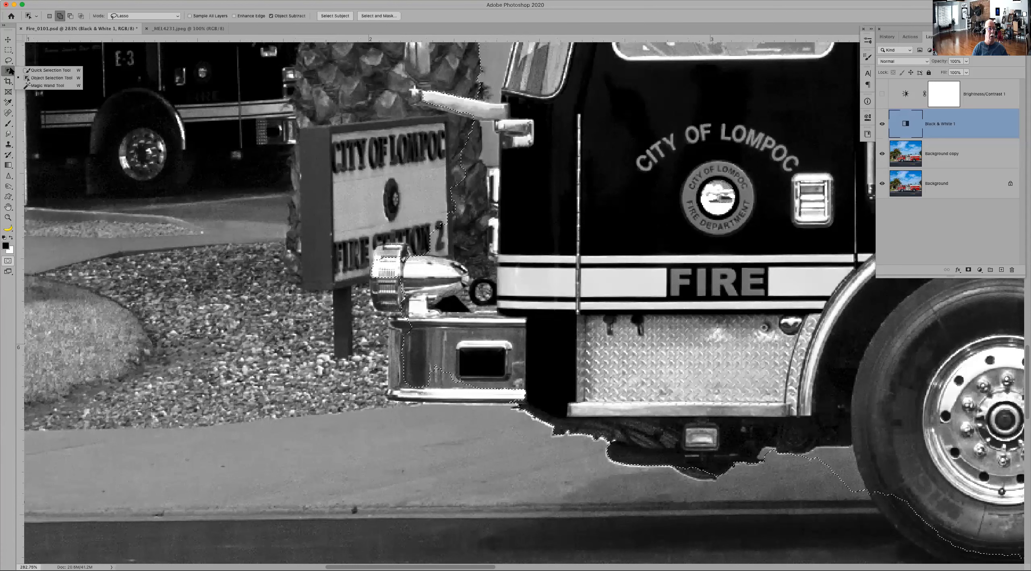
click(480, 109)
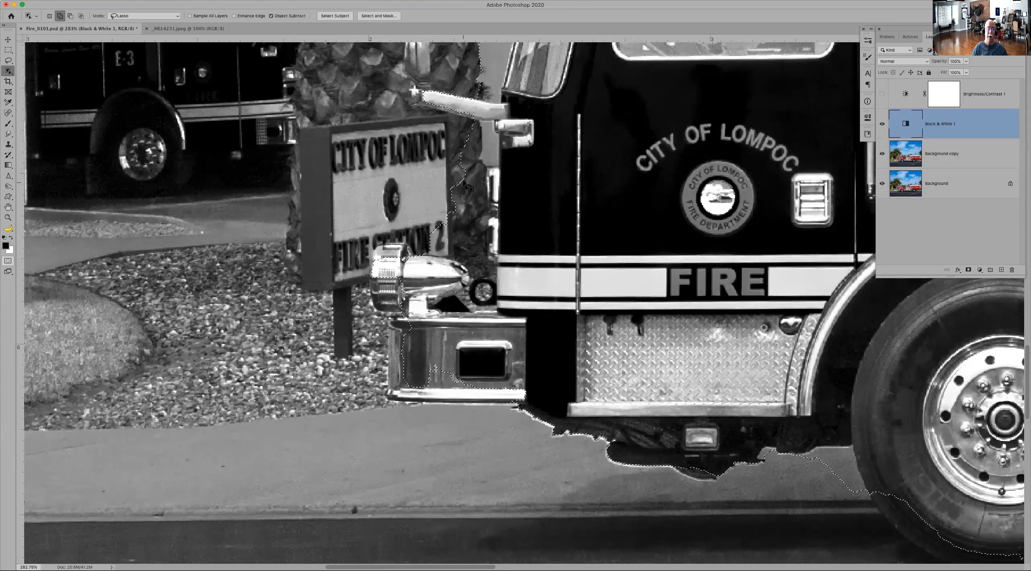
key(alt)
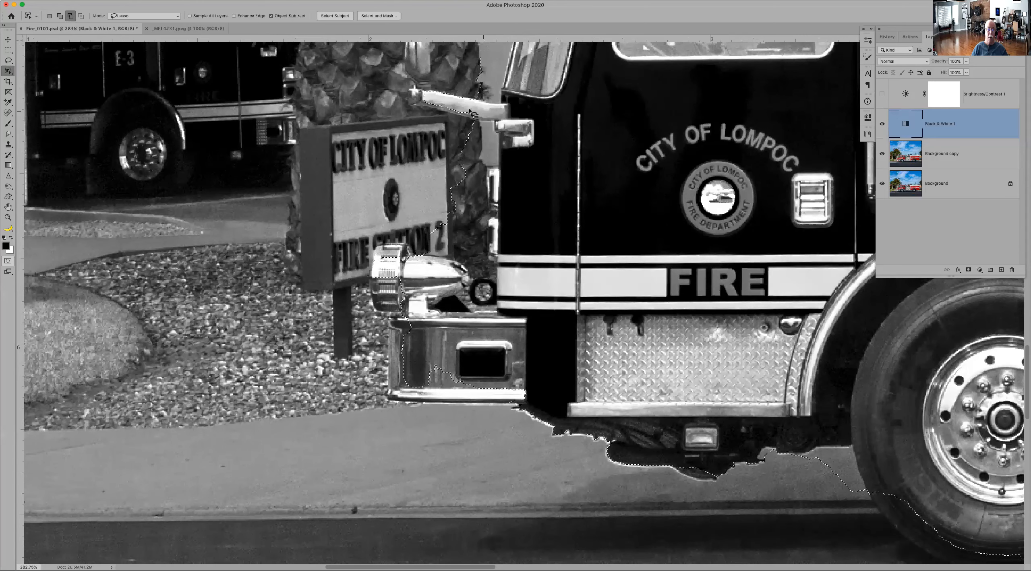
drag(505, 144, 501, 117)
key(alt)
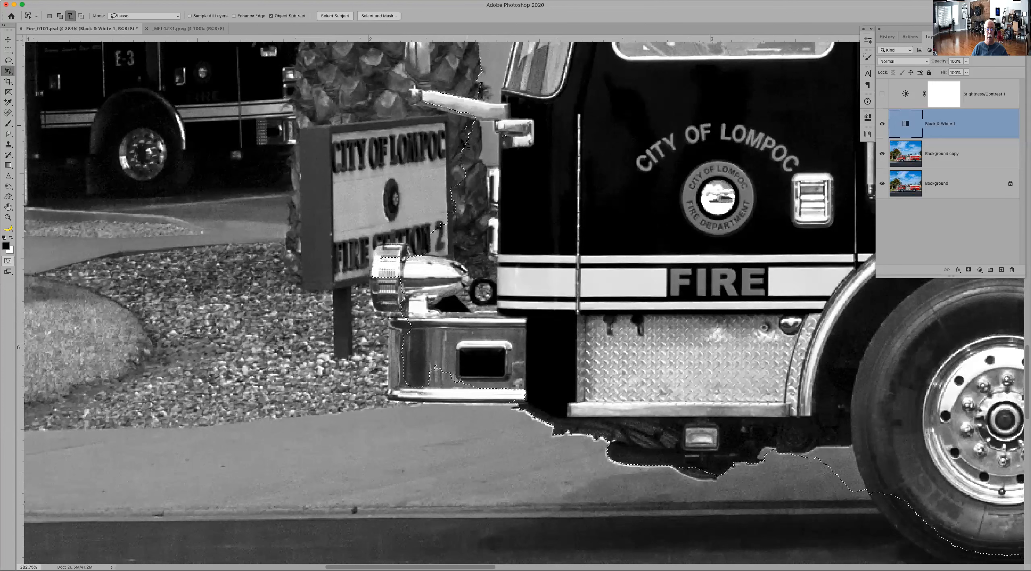
drag(458, 181, 498, 177)
drag(497, 139, 470, 128)
mouse_move(478, 126)
mouse_down()
mouse_move(496, 273)
mouse_move(423, 252)
mouse_move(427, 184)
mouse_move(480, 163)
mouse_up()
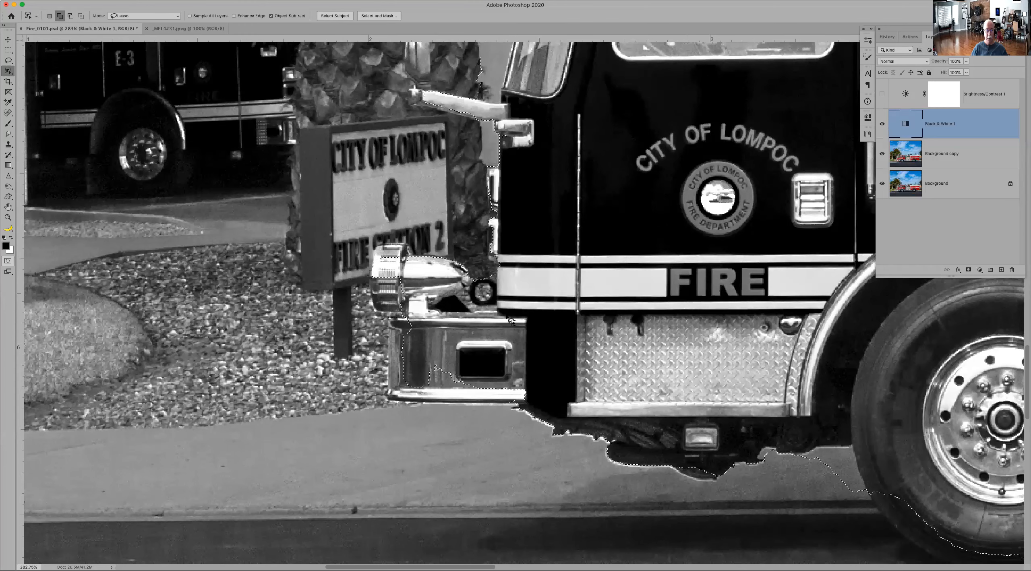
Step: Add the rest of the chrome front bumper to the truck selection with the Object Selection tool
mouse_move(387, 321)
mouse_down()
mouse_move(386, 385)
mouse_move(404, 403)
mouse_move(531, 391)
mouse_up()
mouse_move(452, 366)
mouse_down()
mouse_move(454, 396)
mouse_move(468, 376)
mouse_move(431, 363)
mouse_move(452, 369)
mouse_move(463, 394)
mouse_move(488, 402)
mouse_move(516, 394)
mouse_move(481, 377)
mouse_move(441, 390)
mouse_up()
mouse_move(389, 332)
mouse_down()
mouse_move(391, 381)
mouse_move(403, 390)
mouse_move(416, 381)
mouse_move(415, 330)
mouse_move(396, 322)
mouse_move(412, 311)
mouse_move(409, 323)
mouse_move(390, 322)
mouse_move(390, 333)
mouse_move(403, 315)
mouse_up()
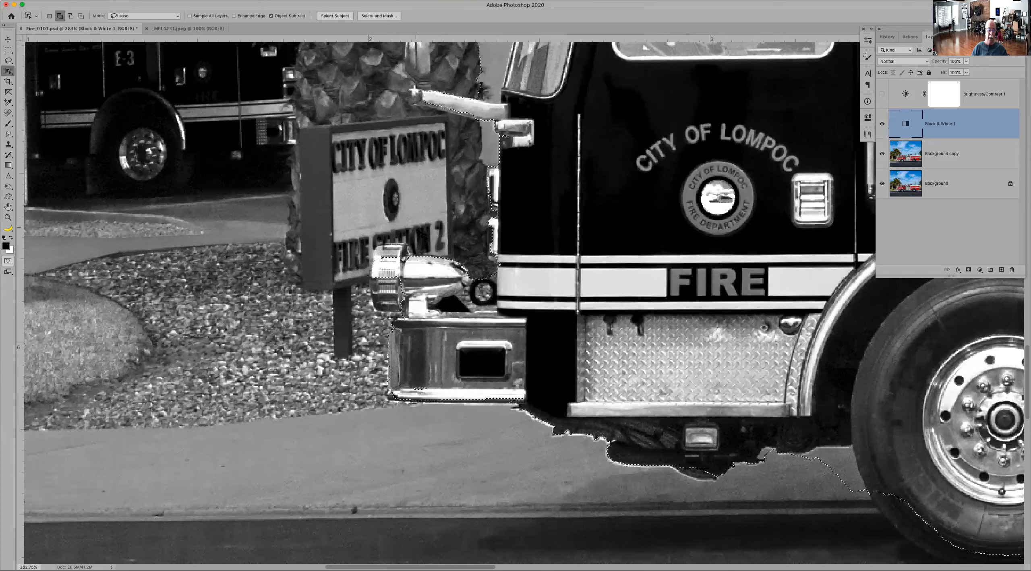
Step: Brush the whole front siren into the selection in Quick Mask, clean up the gap below the mirror arm, and make Background copy active
key(q)
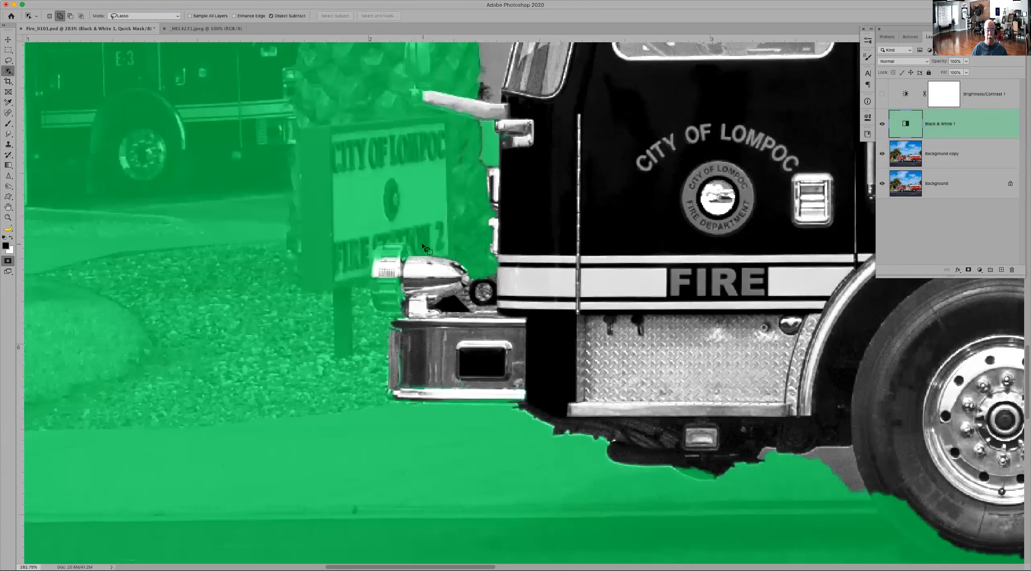
key(b)
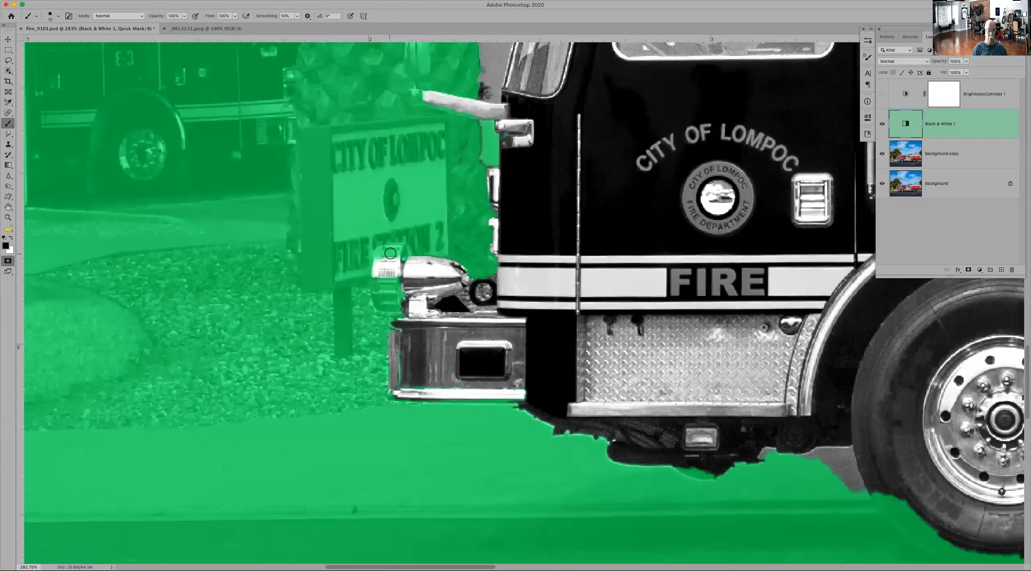
mouse_move(389, 259)
mouse_down()
mouse_move(405, 250)
mouse_move(381, 254)
mouse_move(376, 294)
mouse_move(384, 309)
mouse_move(403, 307)
mouse_move(400, 279)
mouse_move(384, 284)
mouse_move(396, 286)
mouse_move(385, 269)
mouse_up()
key(x)
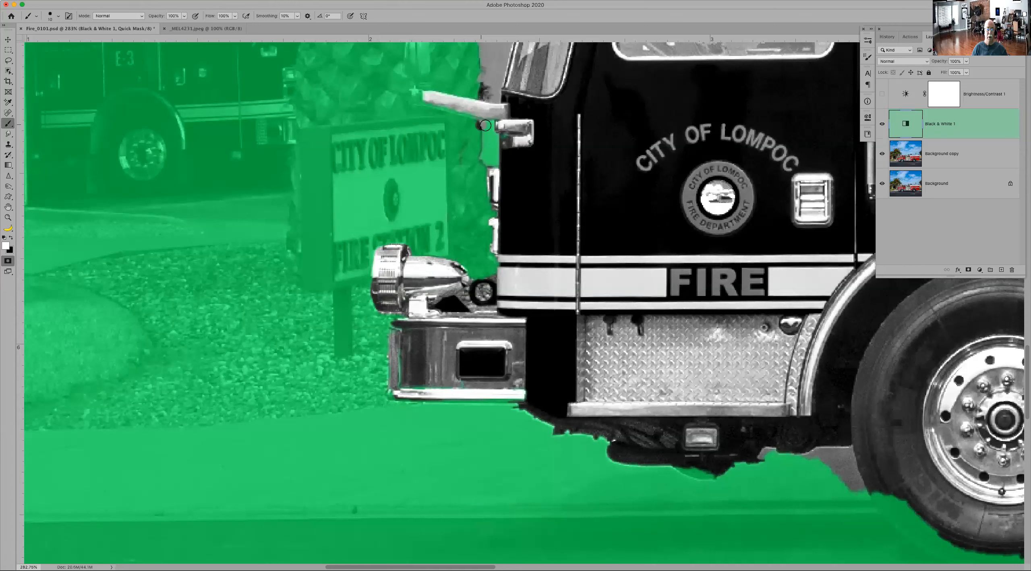
mouse_move(488, 140)
mouse_down()
mouse_move(492, 156)
mouse_move(489, 132)
mouse_up()
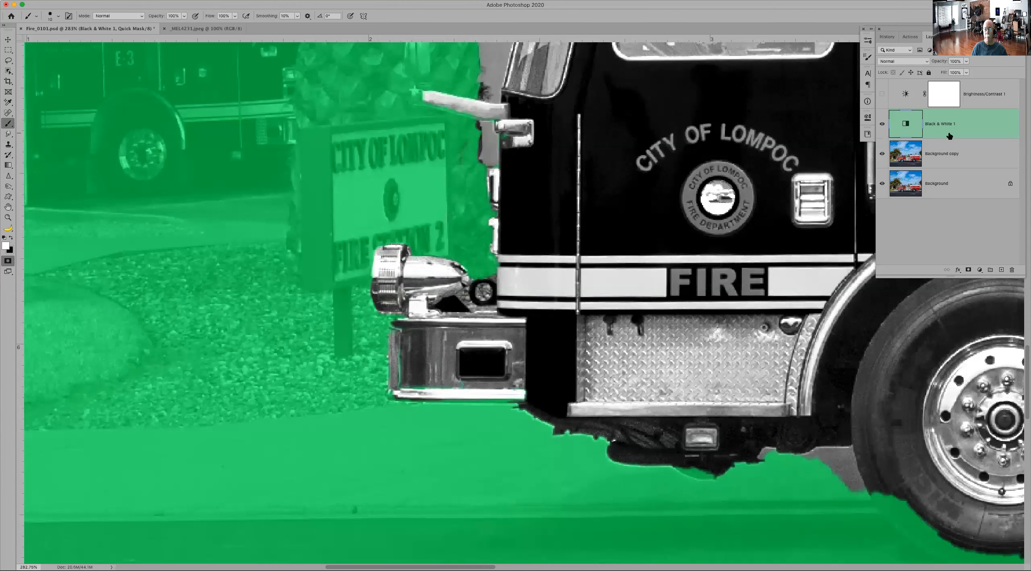
click(943, 154)
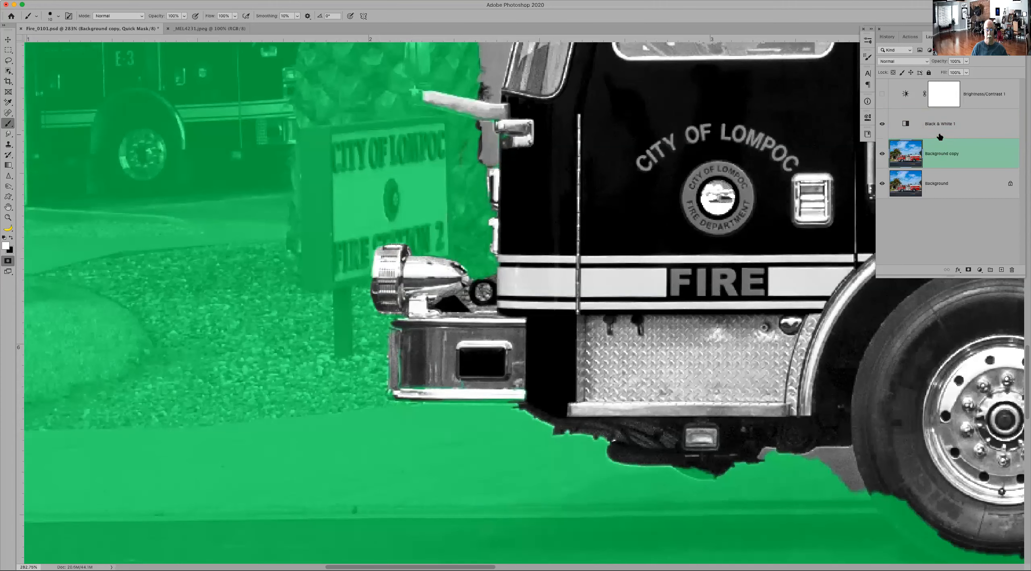
key(q)
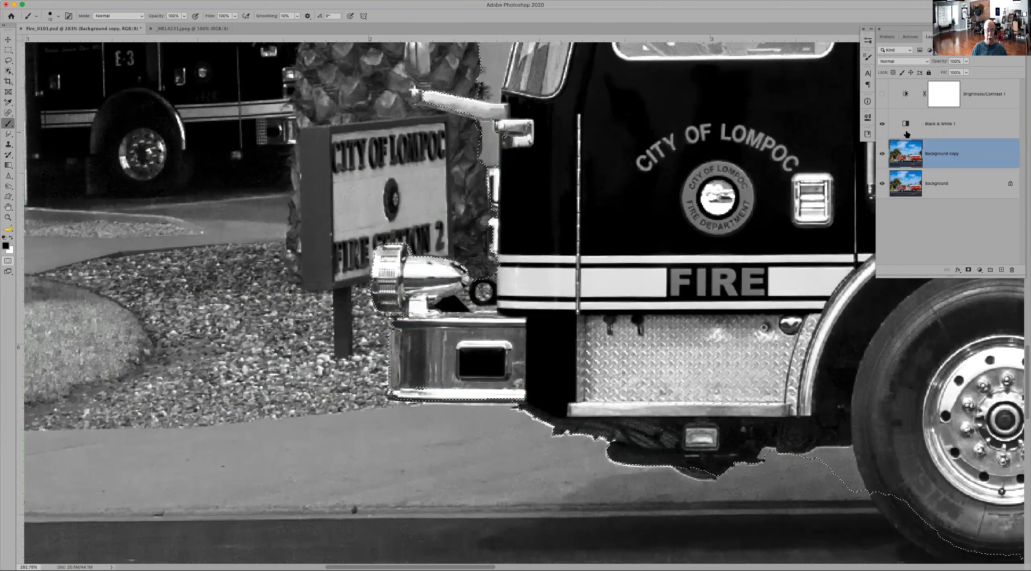
Step: Hide the Black & White adjustment and brush the roof's red water cannon and adjacent white panel end into the selection in Quick Mask
key(super+0)
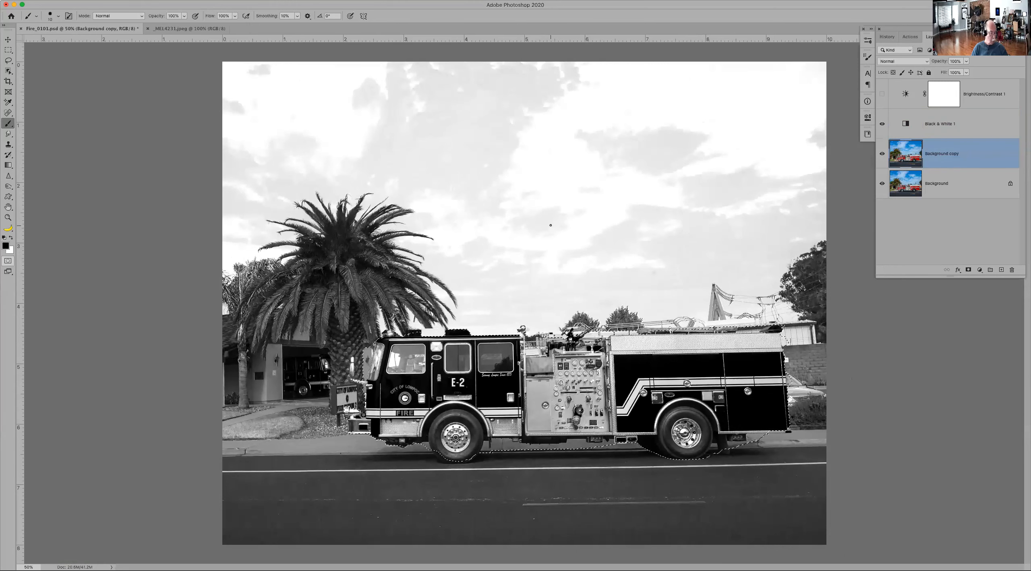
key(z)
mouse_move(492, 278)
mouse_down()
mouse_move(612, 398)
mouse_move(655, 403)
mouse_up()
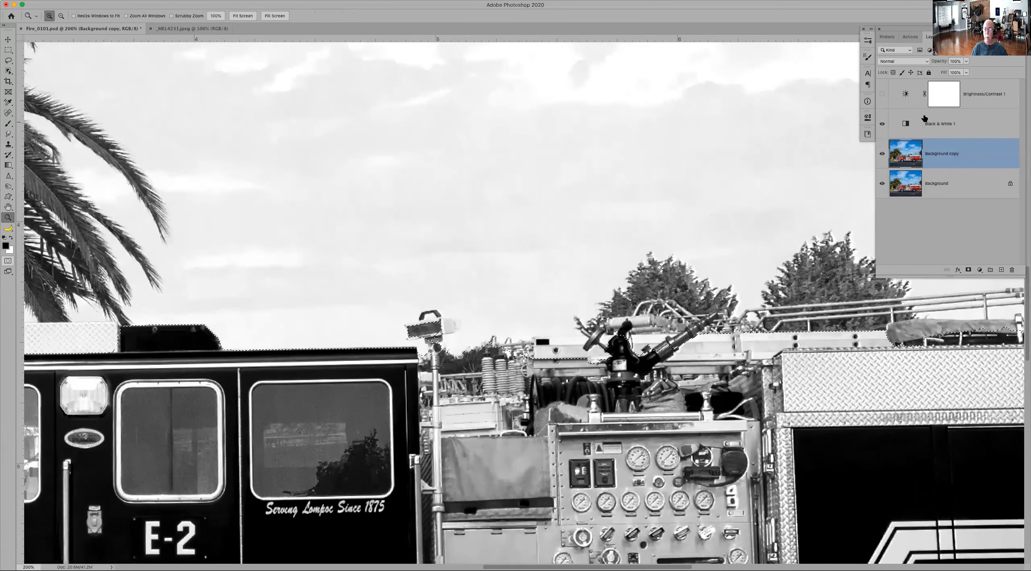
click(882, 125)
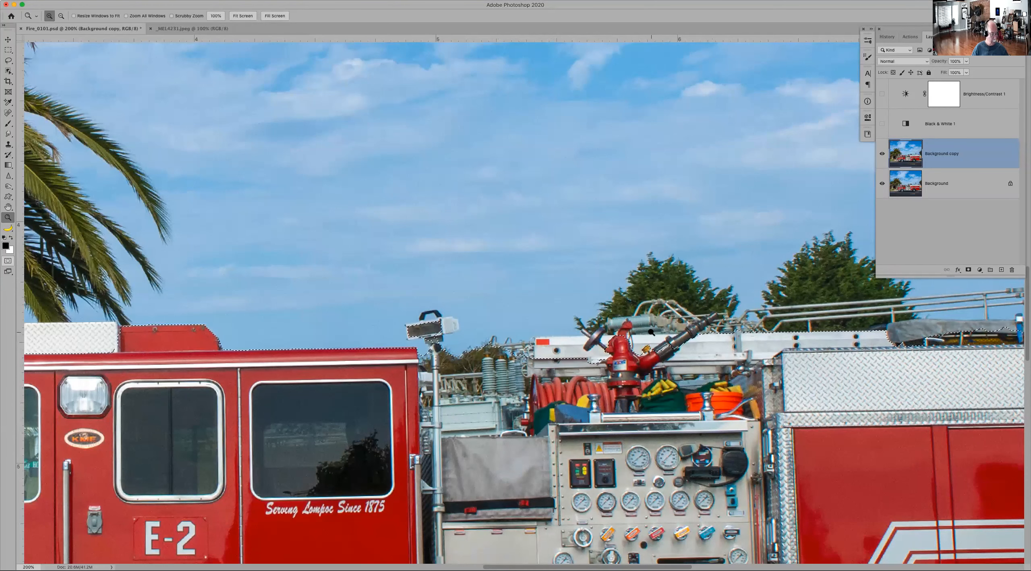
key(q)
key(b)
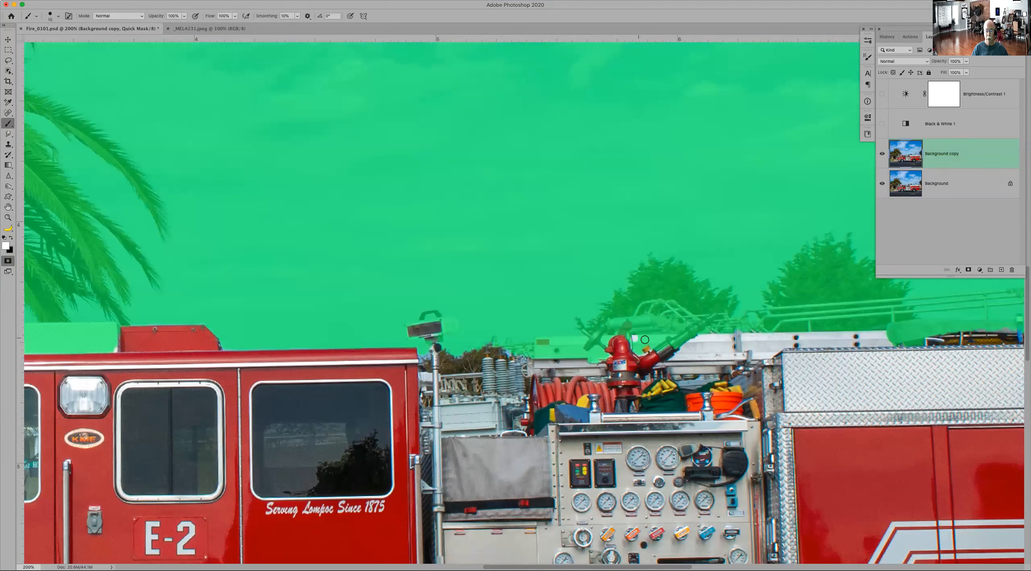
shift+click(675, 337)
shift+click(540, 340)
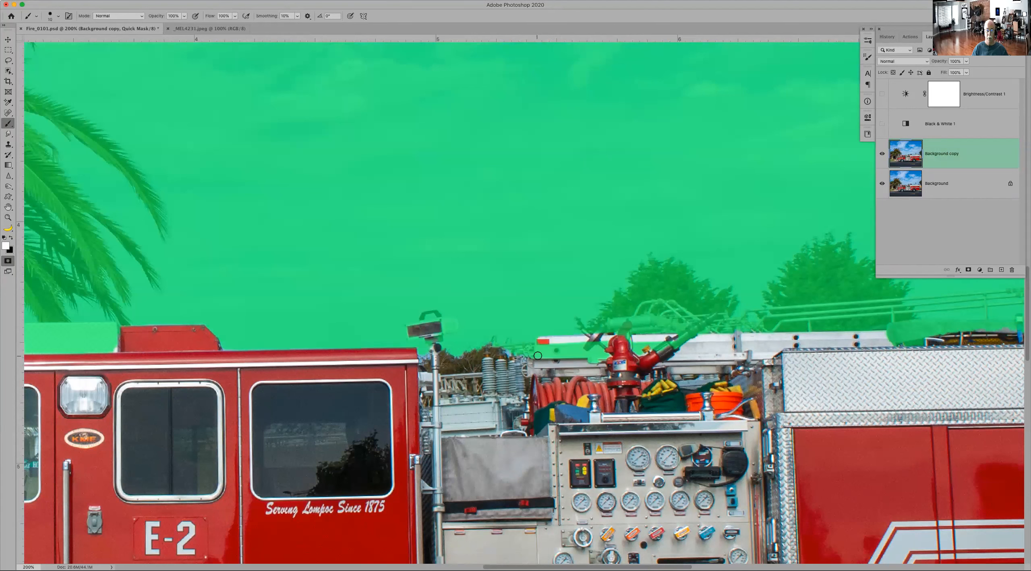
shift+click(585, 354)
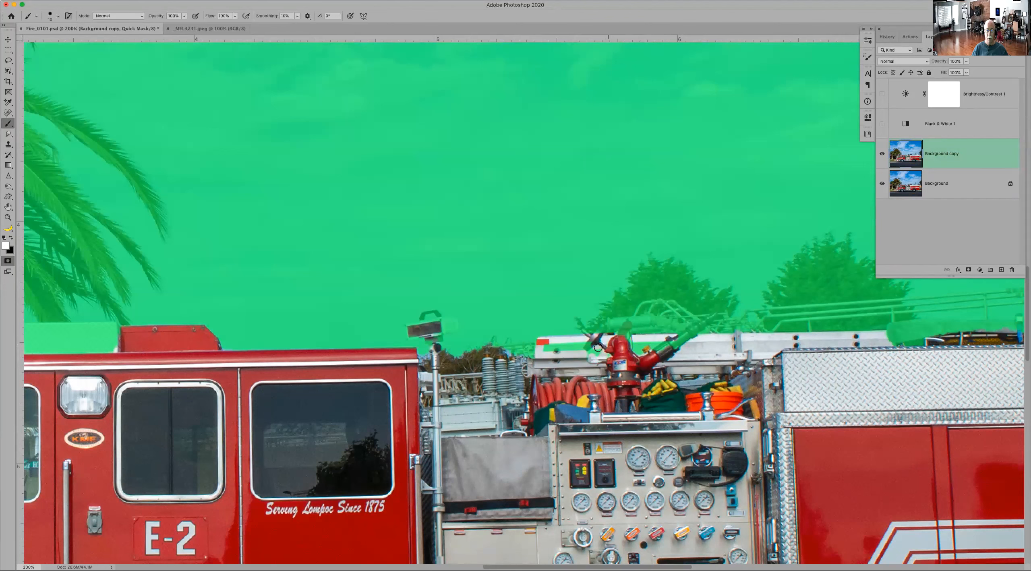
drag(585, 348, 566, 347)
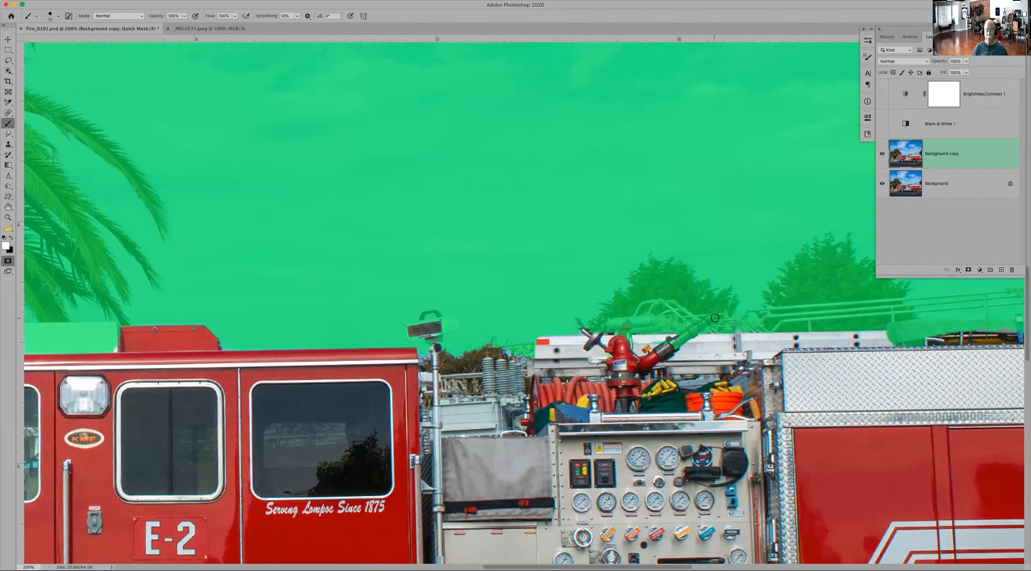
drag(713, 316, 675, 343)
drag(625, 338, 624, 340)
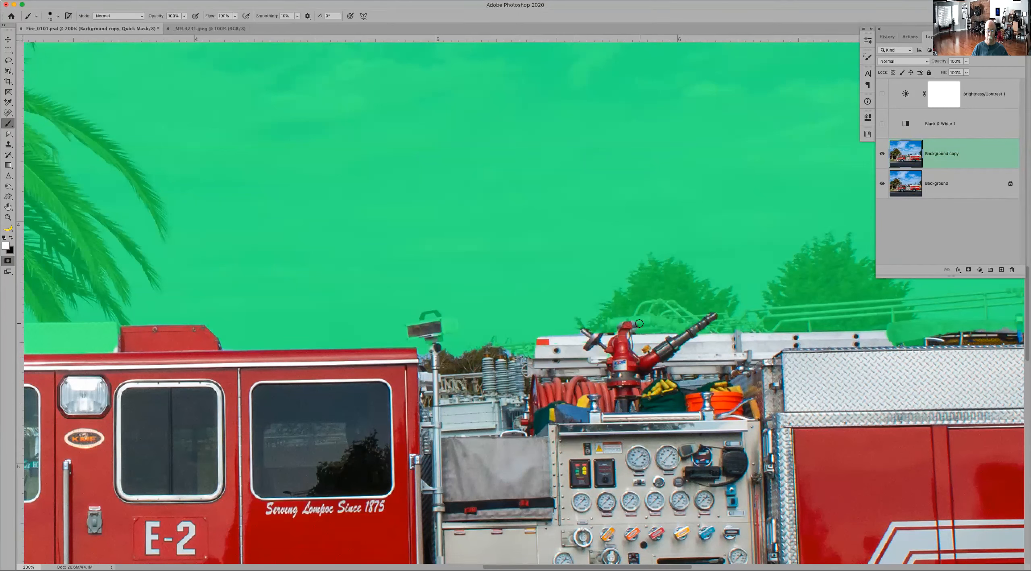
Step: Brush the front end of the grey cover on the truck's rear roof into the selection and leave Quick Mask
key(x)
drag(844, 378, 524, 351)
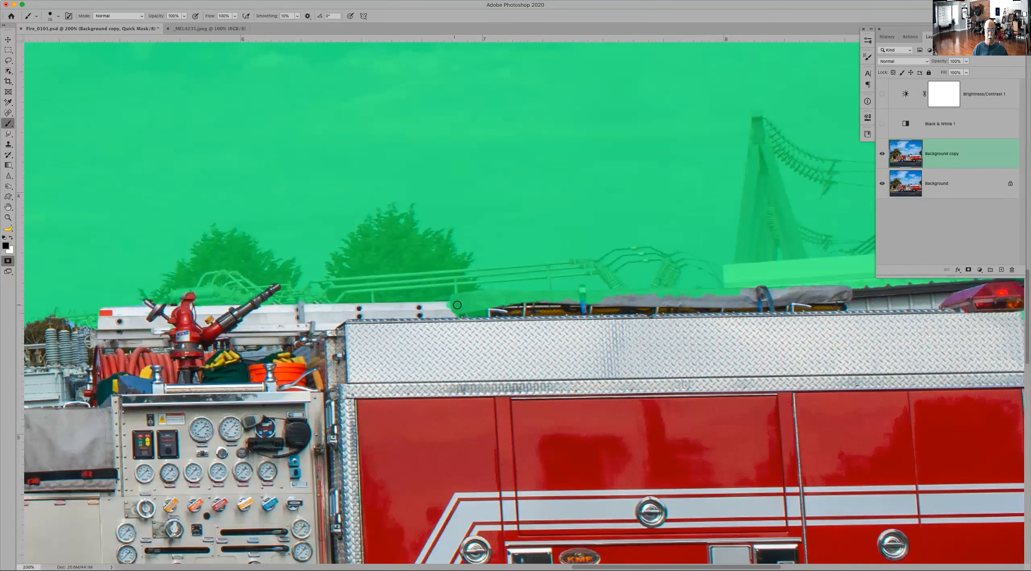
mouse_move(452, 305)
mouse_down()
mouse_move(483, 311)
mouse_move(460, 313)
mouse_up()
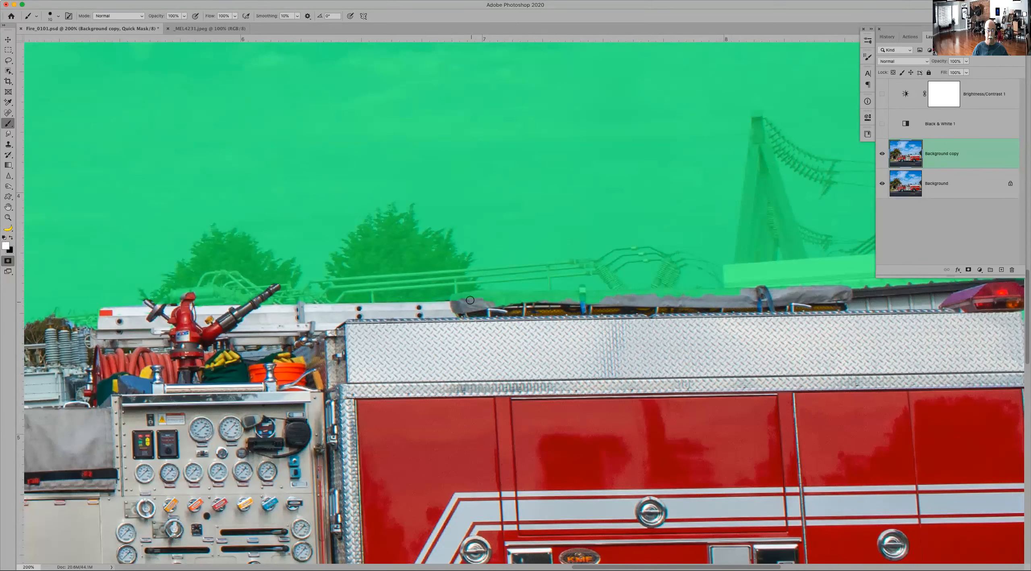
drag(512, 295, 503, 302)
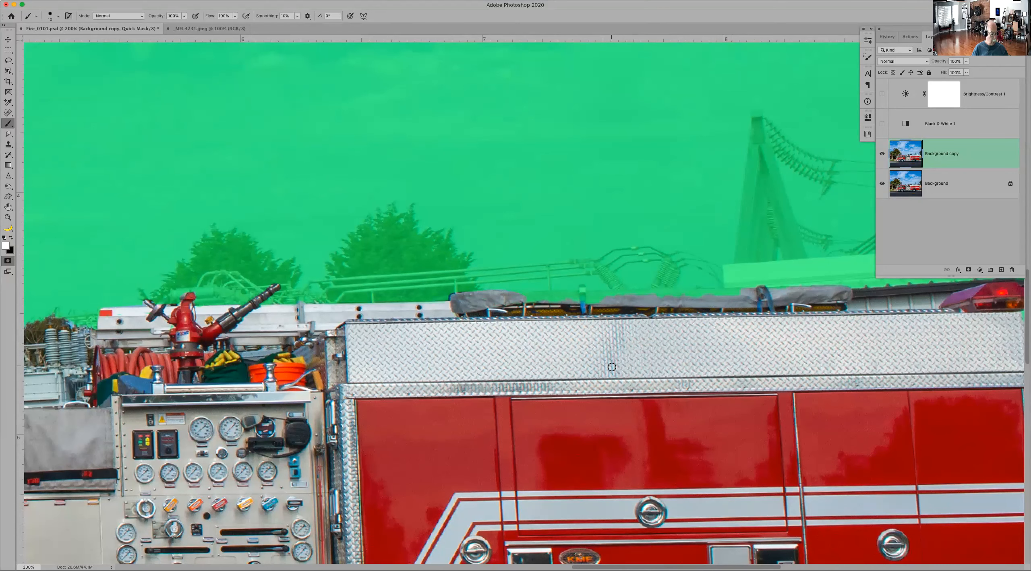
key(x)
key(q)
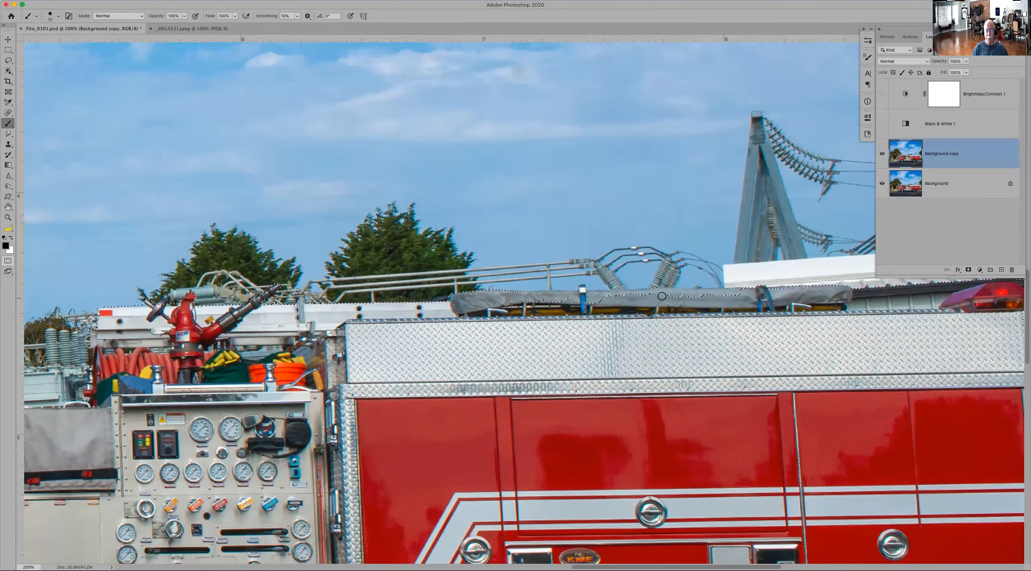
Step: Enter Quick Mask and brush the upper strip and both ends of the cab roof's front red panel into the selection
drag(775, 315, 436, 228)
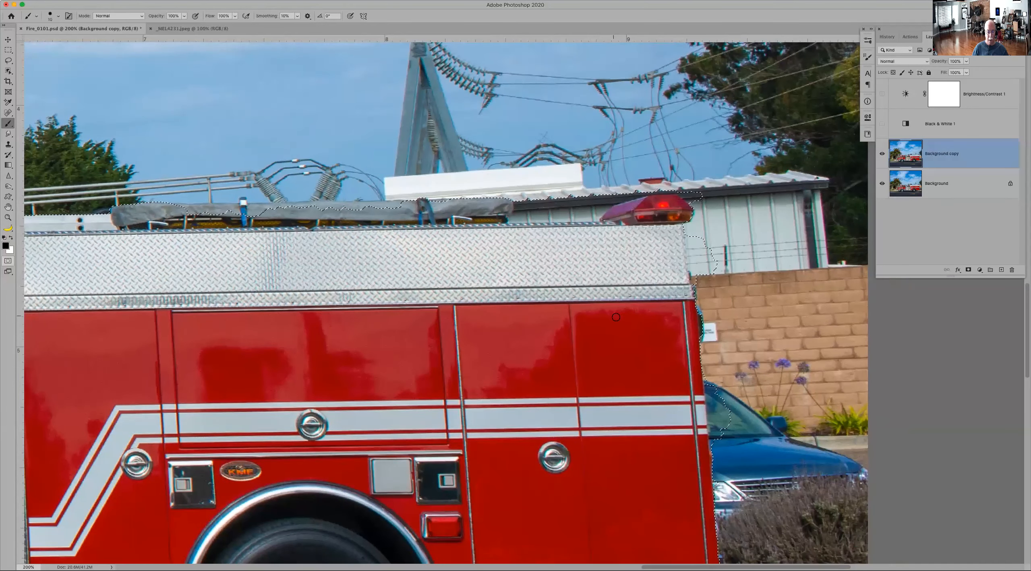
key(super+0)
key(super+minus)
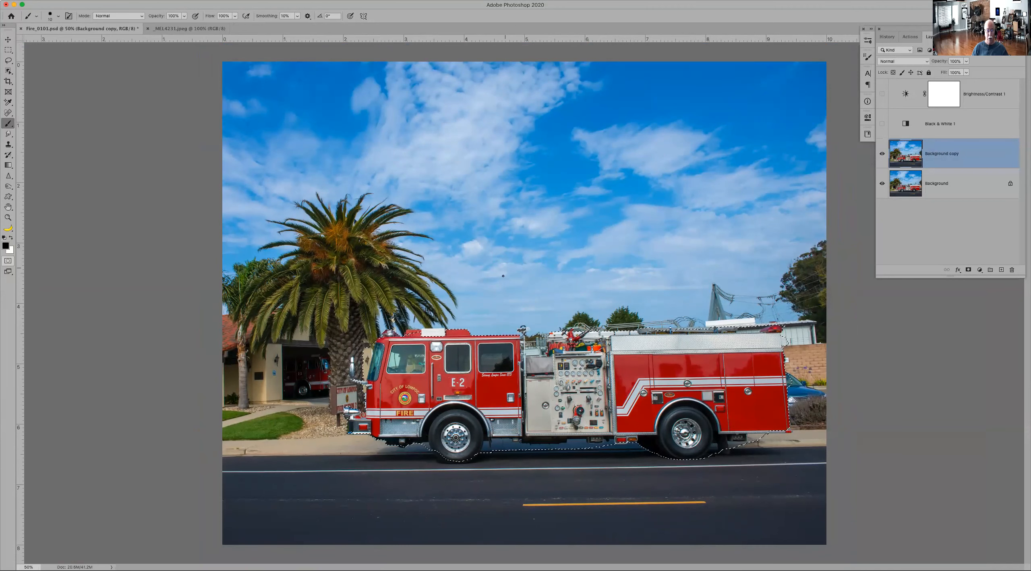
key(z)
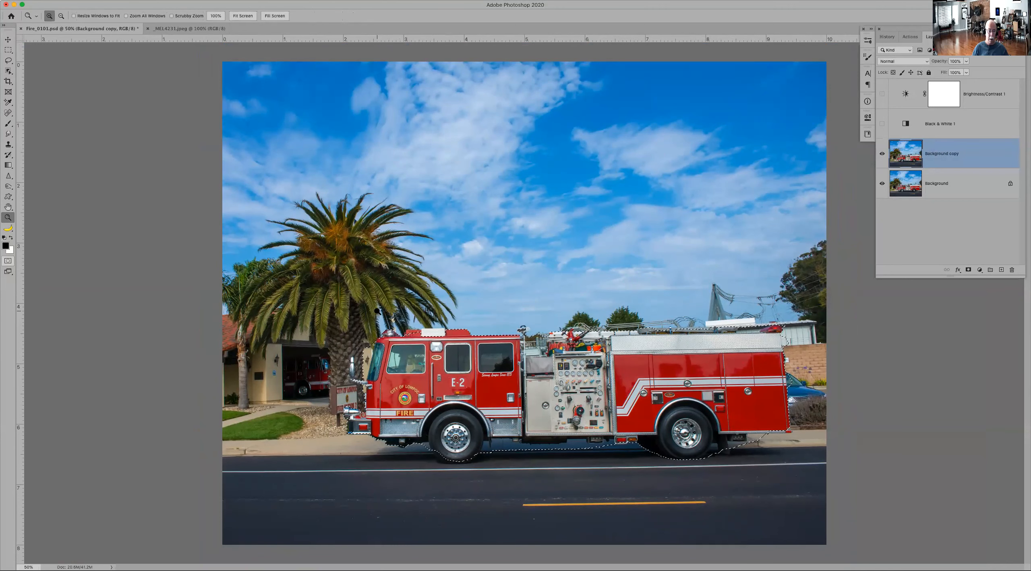
click(457, 340)
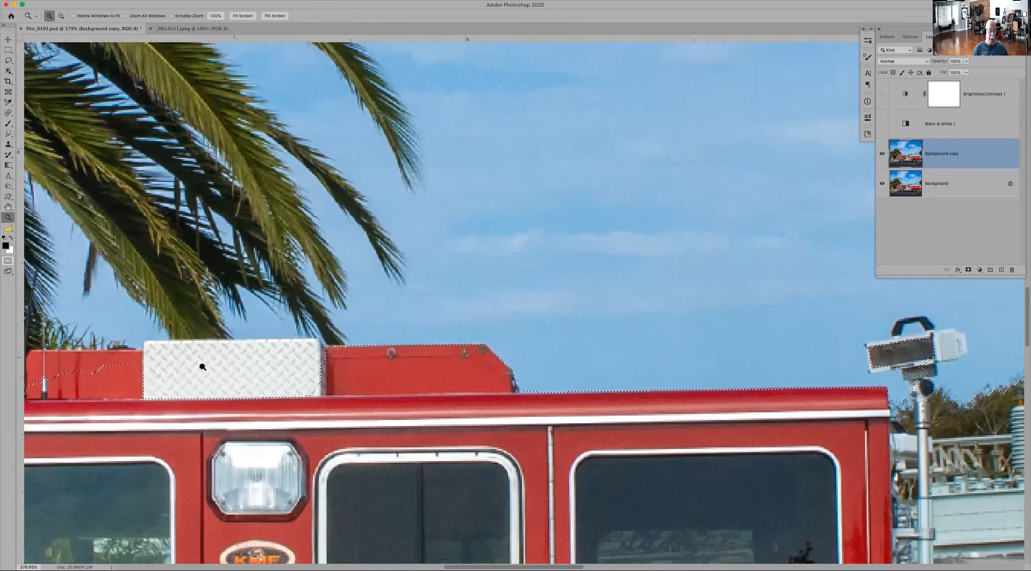
scroll(214, 361, left, 10)
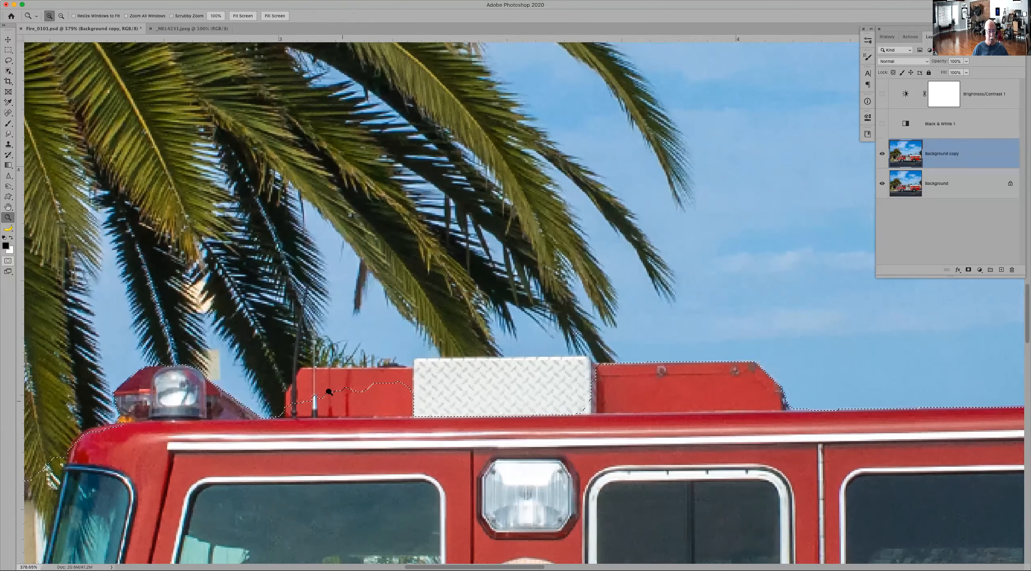
click(340, 395)
click(338, 394)
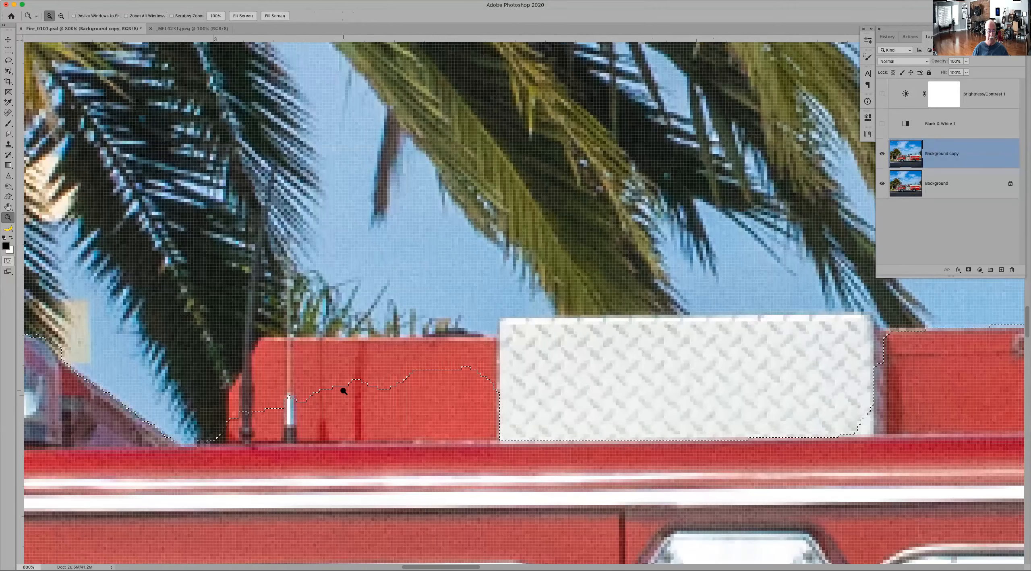
click(344, 391)
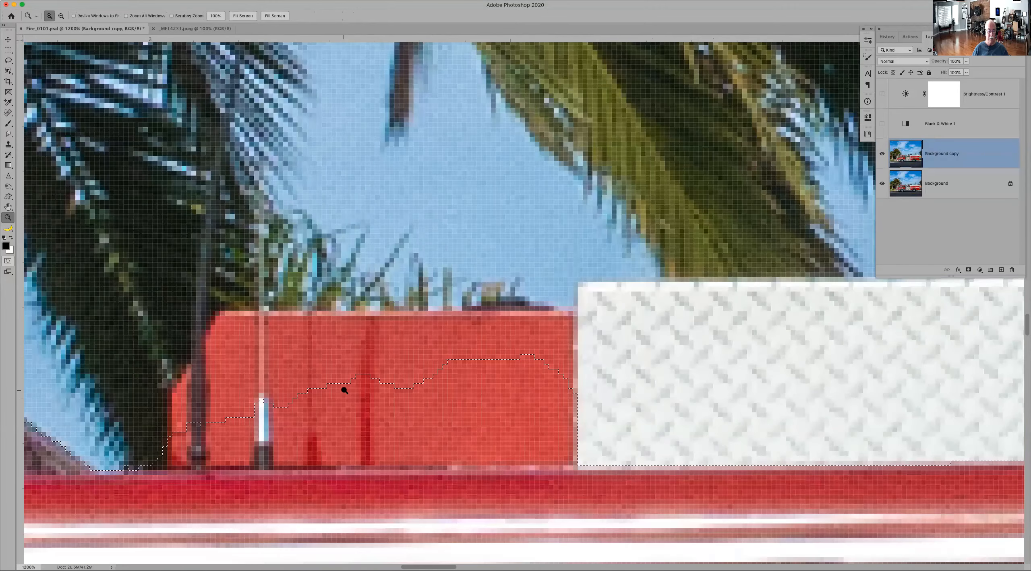
drag(473, 319, 526, 274)
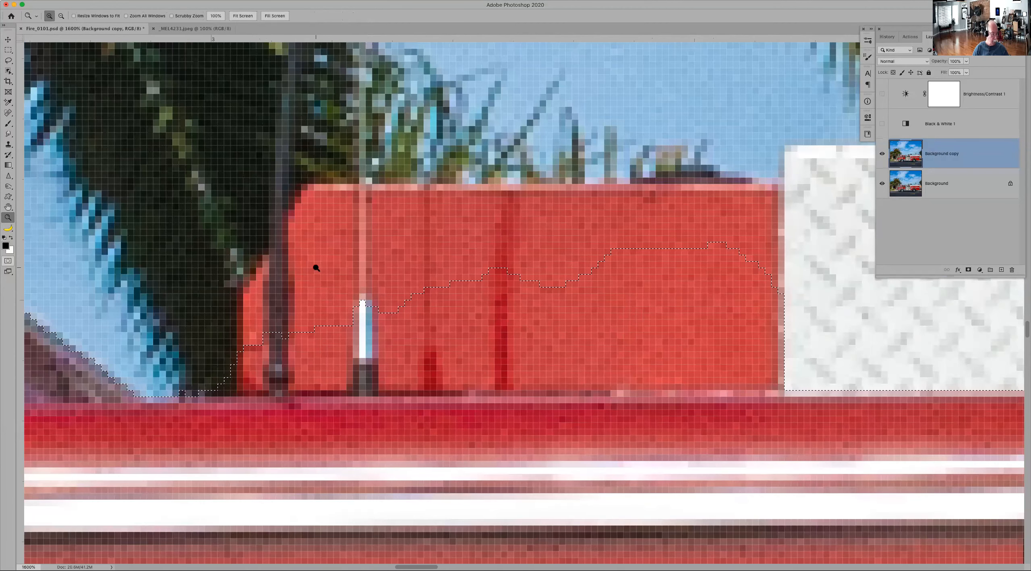
key(q)
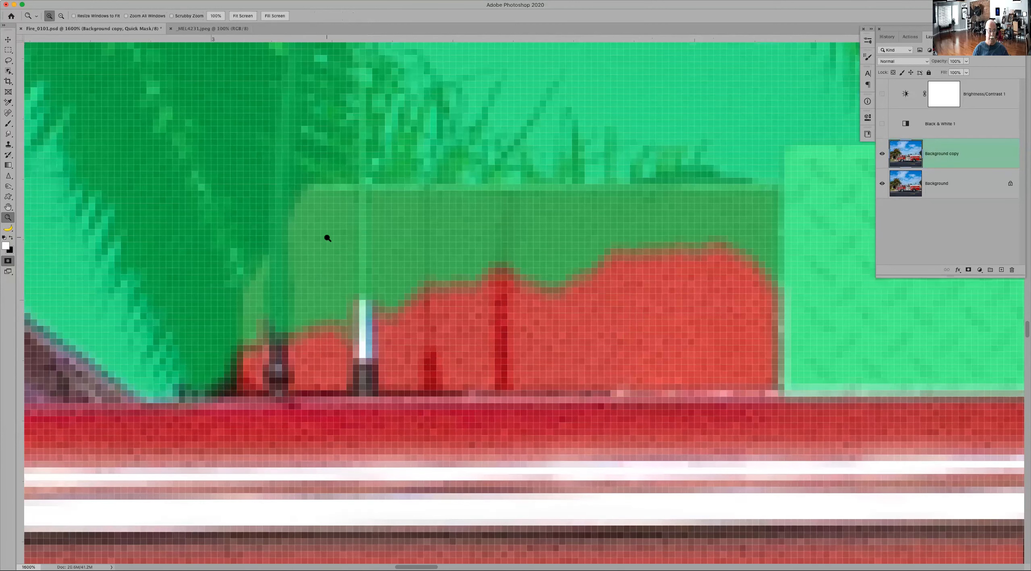
key(b)
click(325, 215)
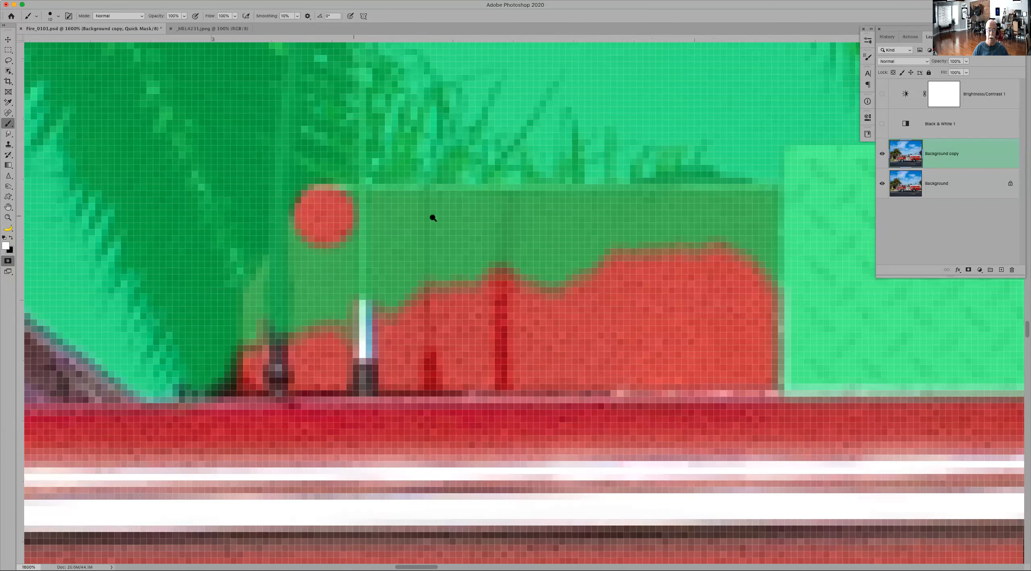
shift+click(756, 216)
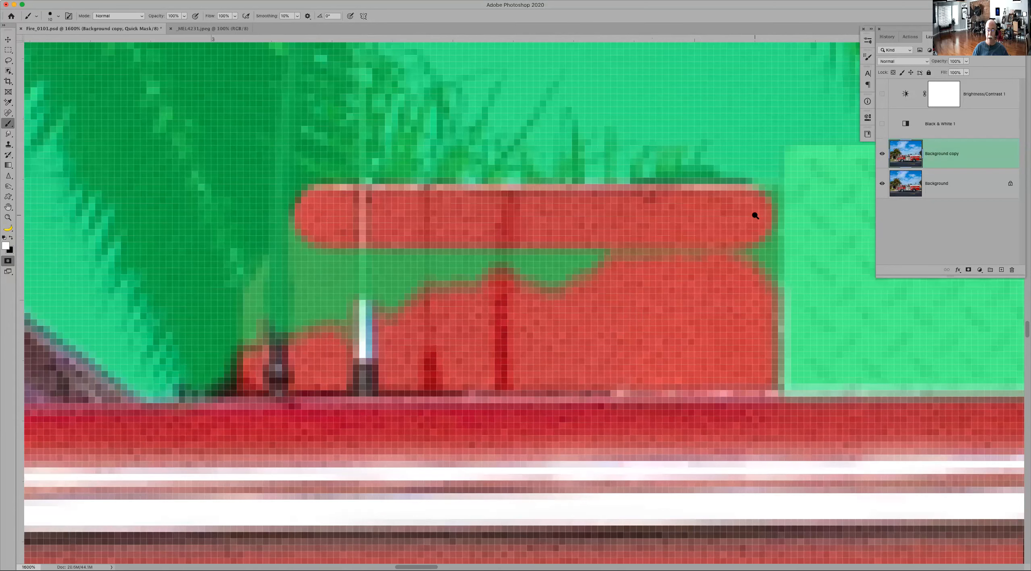
shift+click(753, 298)
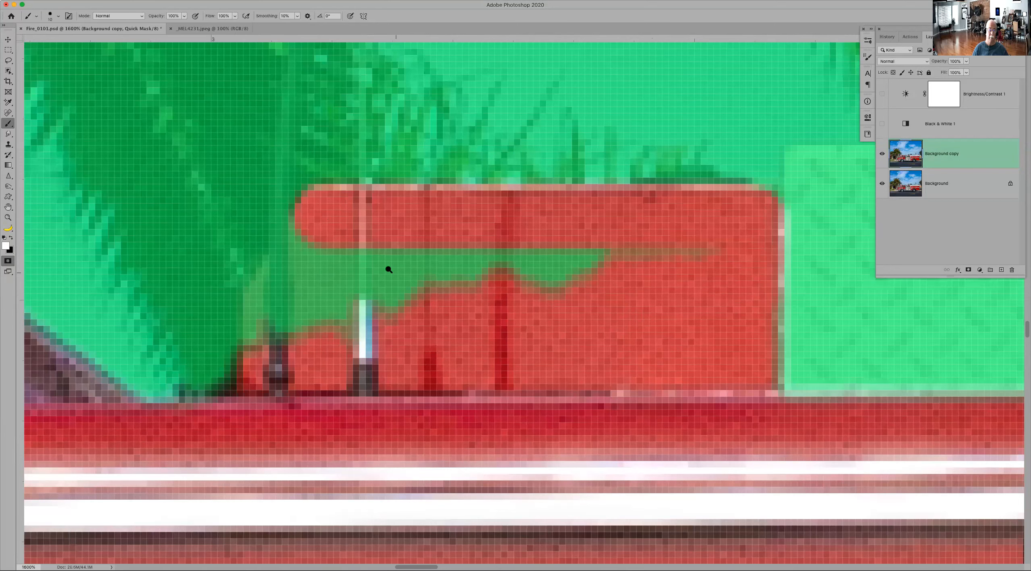
click(316, 248)
shift+click(306, 327)
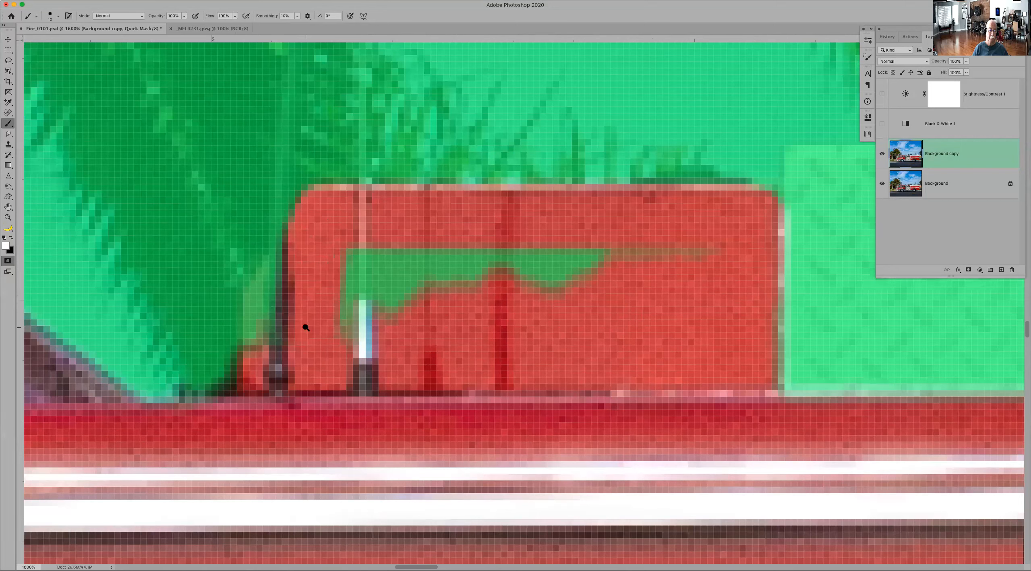
Step: With a smaller brush, add the red panel's front corner and interior gaps to the selection, and undo the stroke along its top edge
key(bracketleft)
key(bracketleft)
key(bracketleft)
key(bracketleft)
key(bracketleft)
key(bracketleft)
mouse_move(277, 259)
mouse_down()
mouse_move(253, 347)
mouse_move(357, 240)
mouse_move(365, 271)
mouse_move(385, 238)
mouse_move(594, 237)
mouse_move(412, 255)
mouse_move(388, 303)
mouse_move(676, 209)
mouse_up()
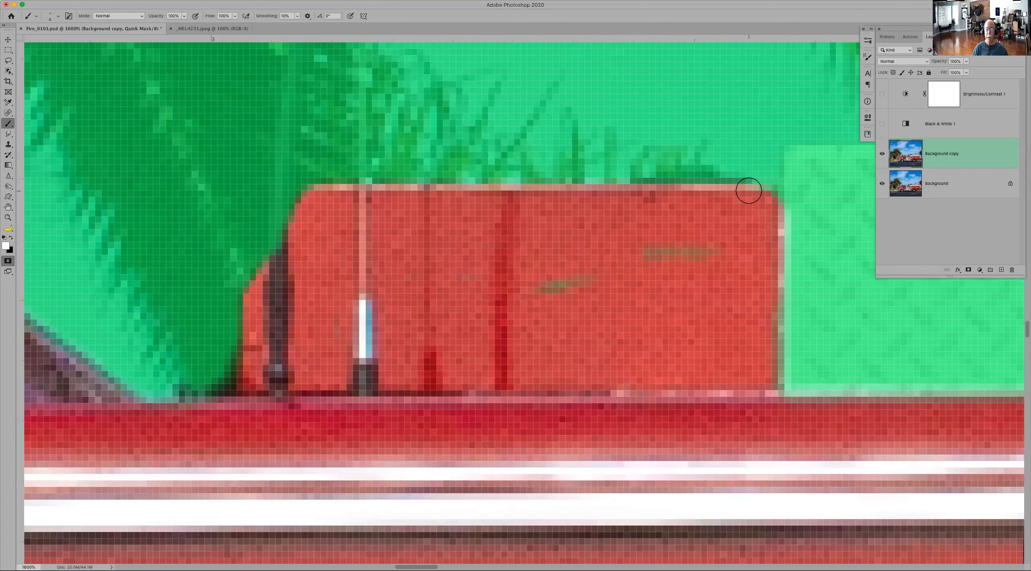
shift+click(320, 193)
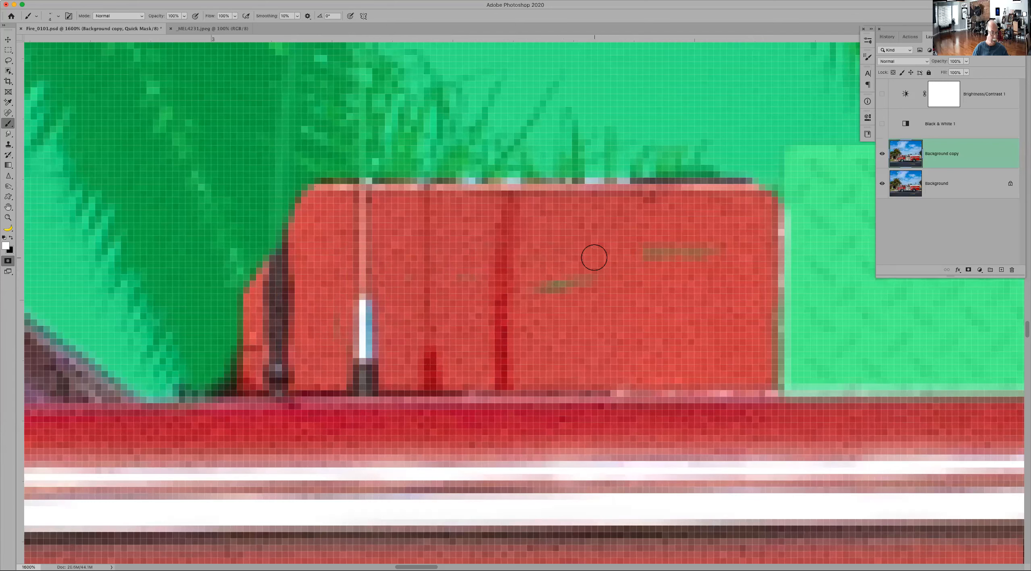
key(super+z)
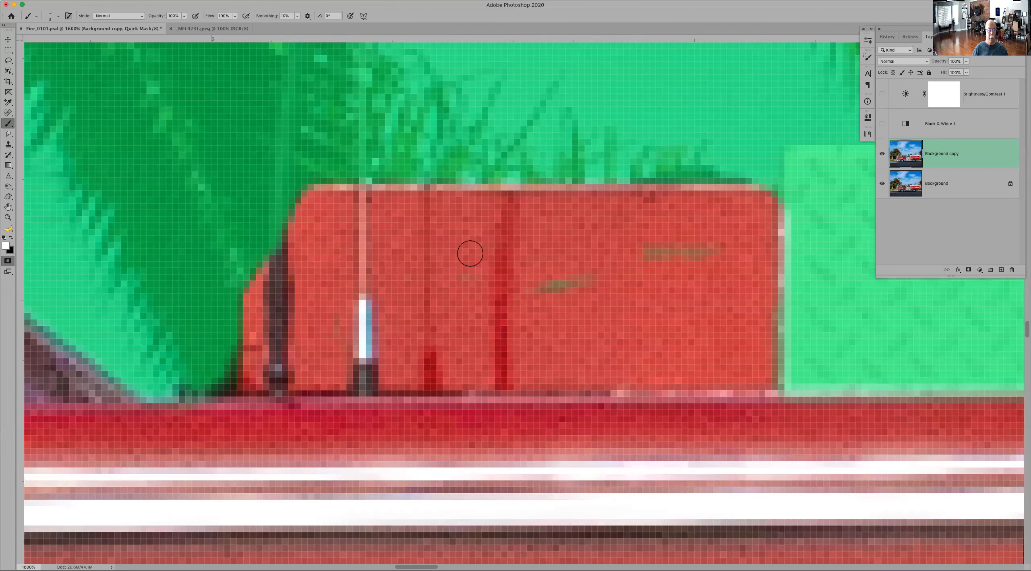
Step: Paint the thin white antenna in front of the red roof panel into the selection with a very small brush and straight strokes
key(bracketleft)
key(bracketleft)
key(bracketleft)
key(x)
click(361, 299)
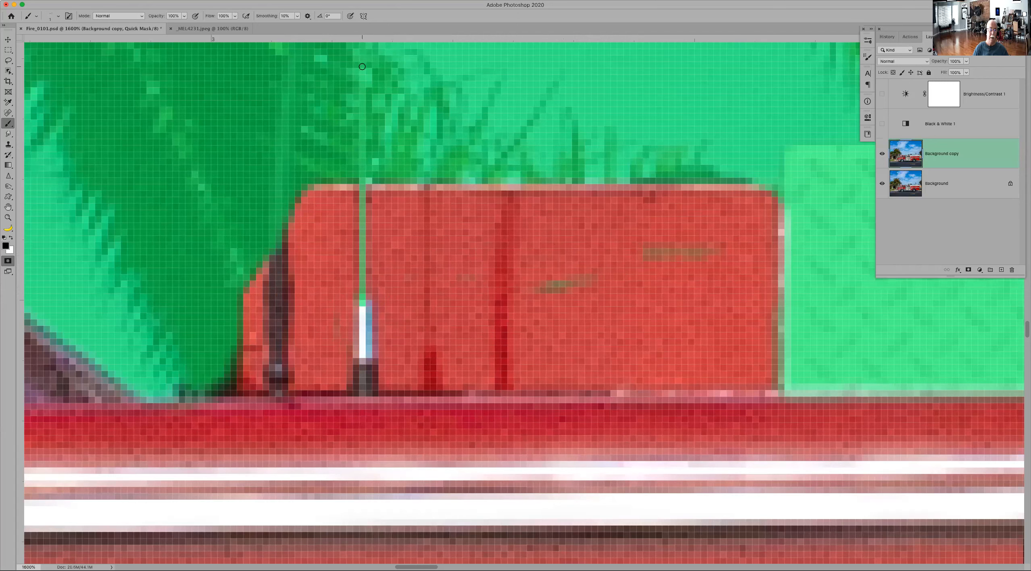
key(x)
click(363, 69)
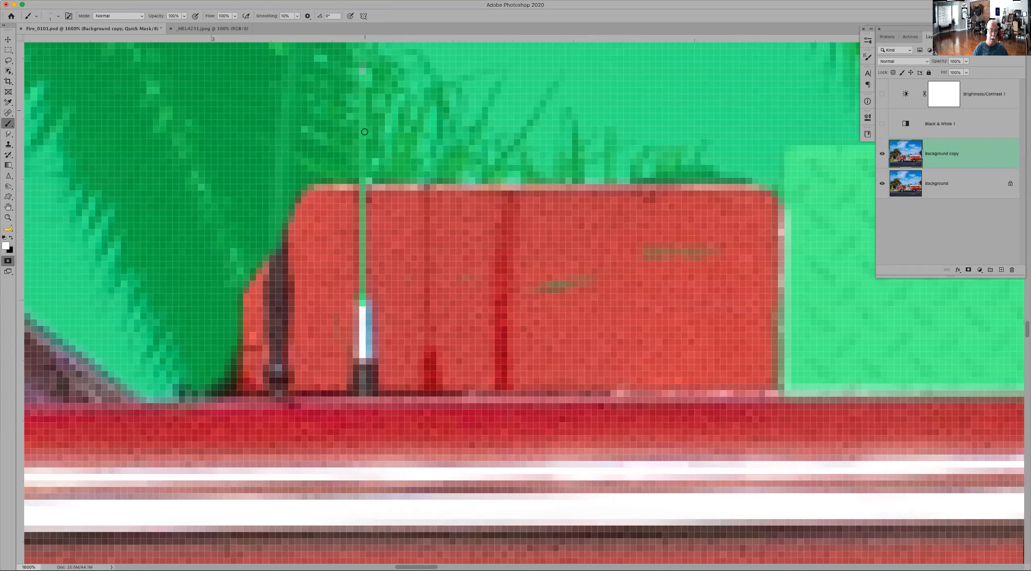
shift+click(362, 301)
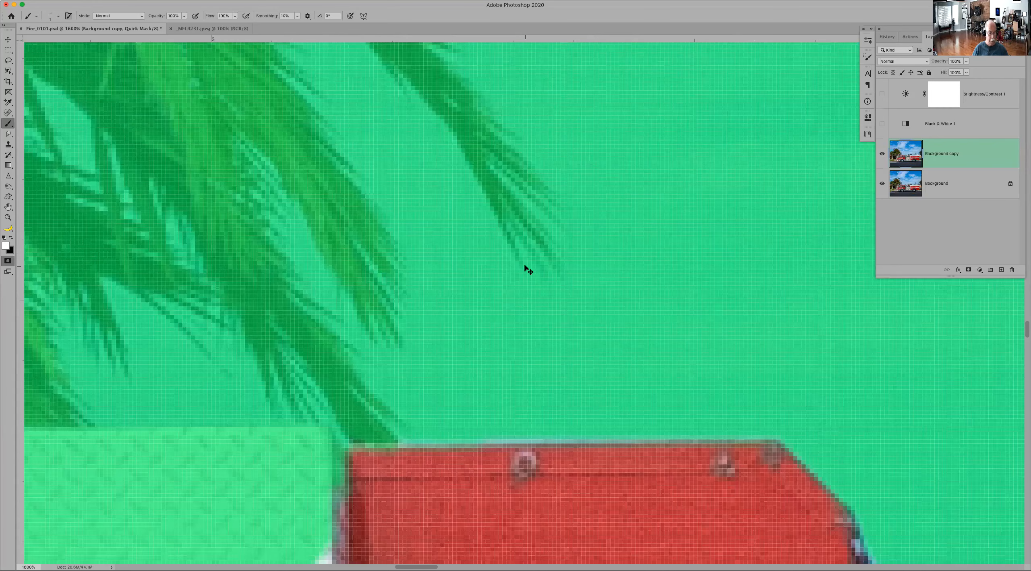
Step: Check the masked cab roof, leave Quick Mask and deselect the fire truck
key(super+0)
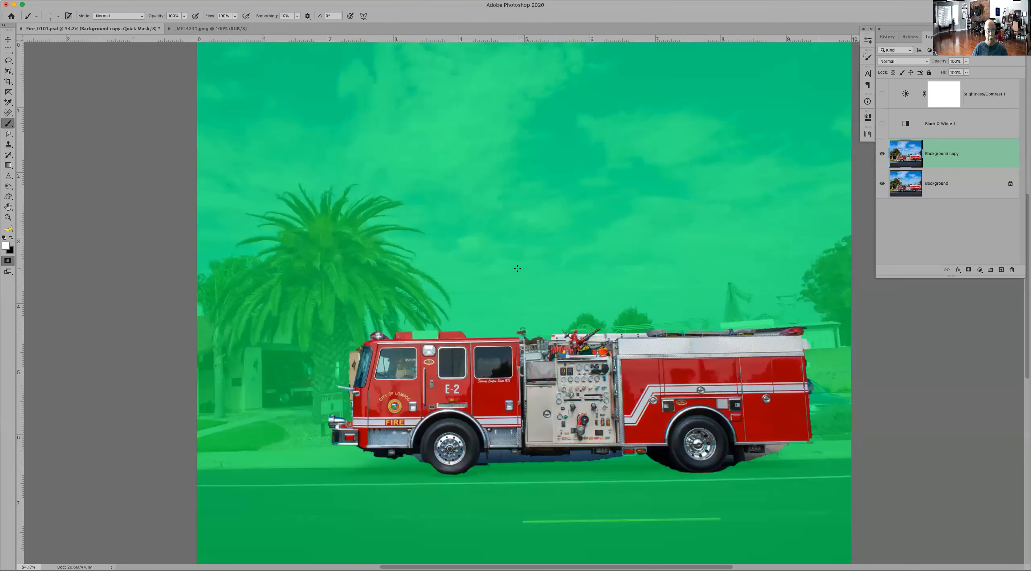
key(z)
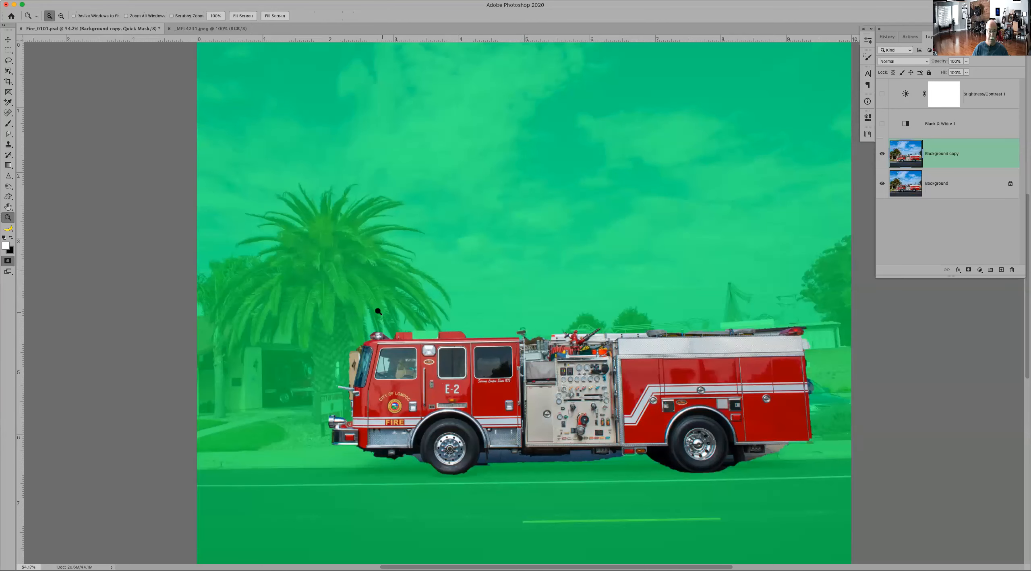
drag(373, 291, 499, 358)
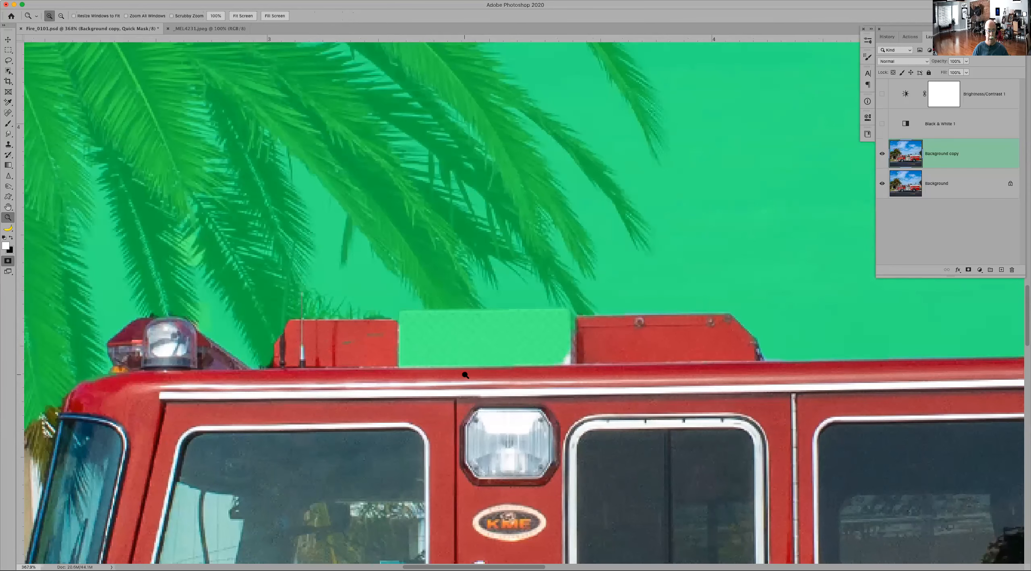
key(super+0)
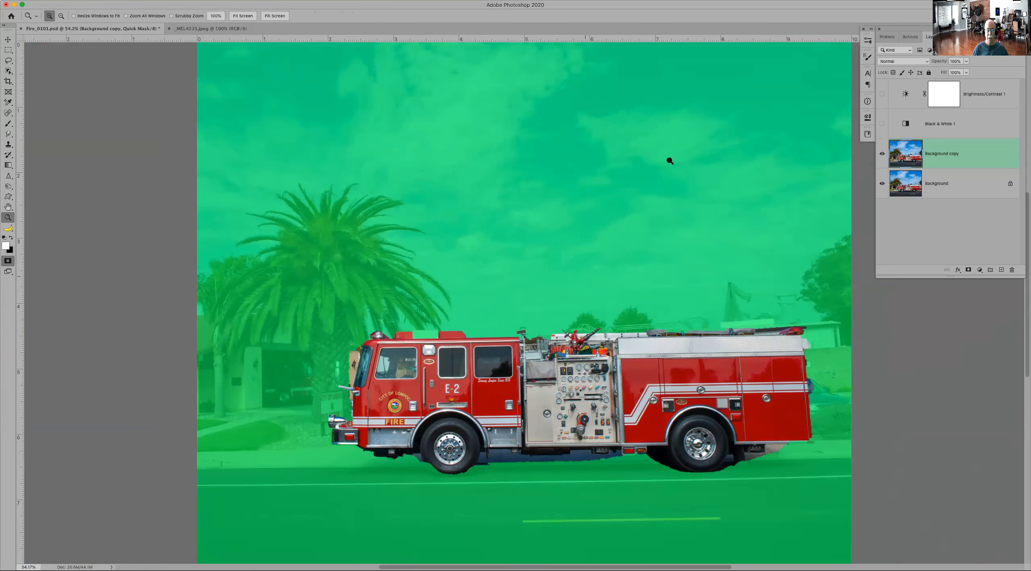
key(q)
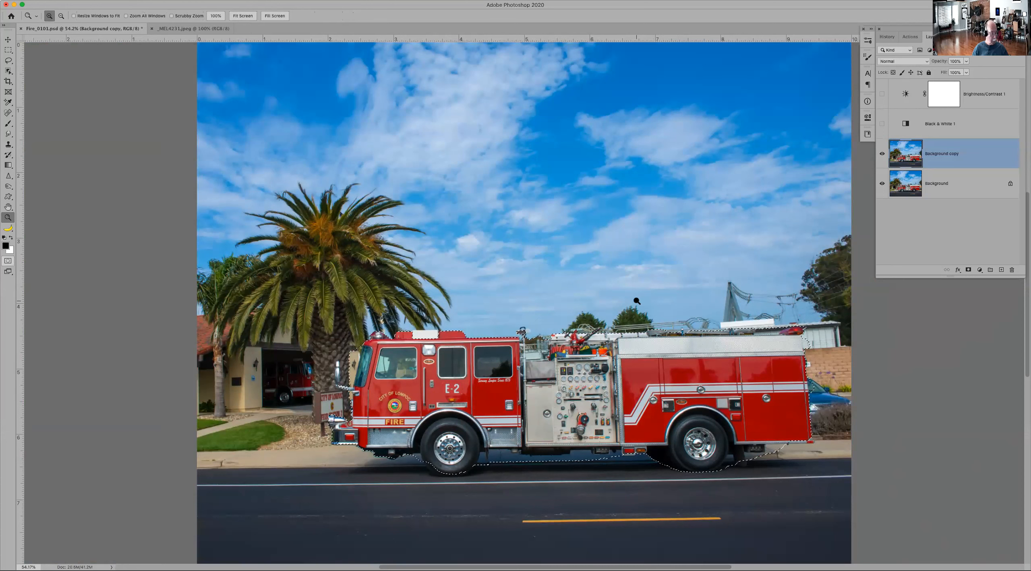
key(super+d)
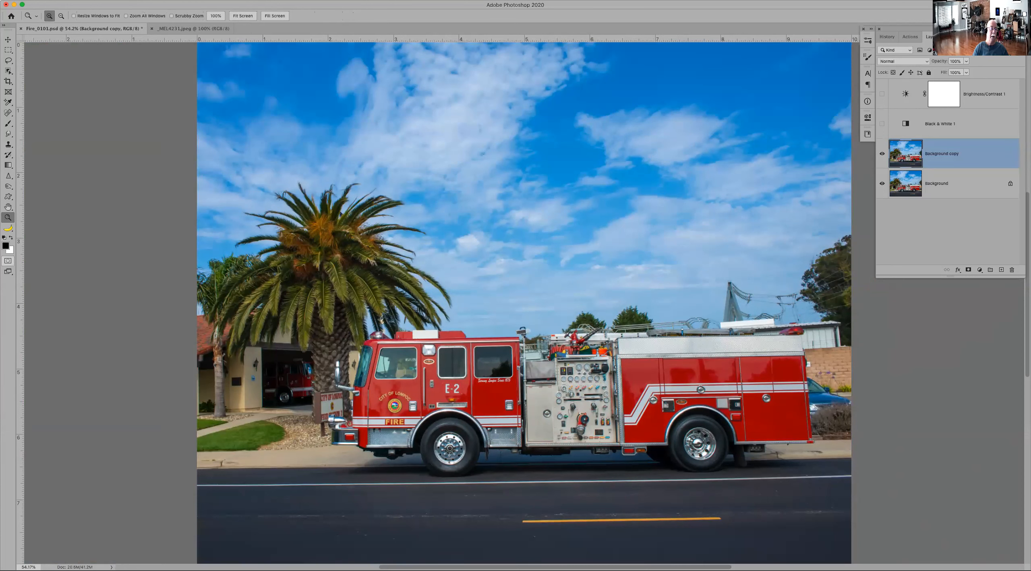
Step: Try a Focus Area selection with in-focus ranges of 1.16 and 2.73, review the automatic range again, and cancel it
click(164, 0)
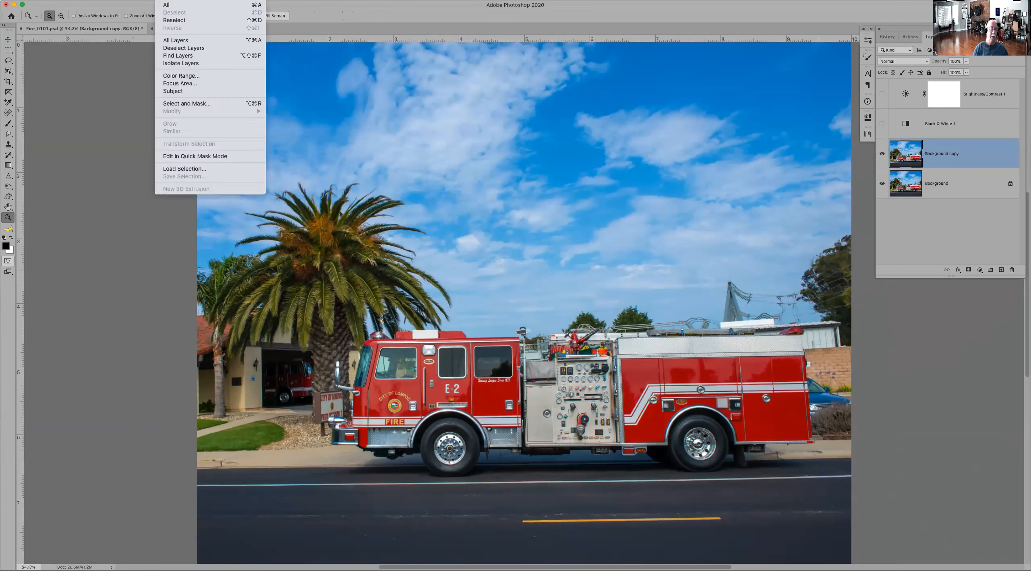
click(182, 83)
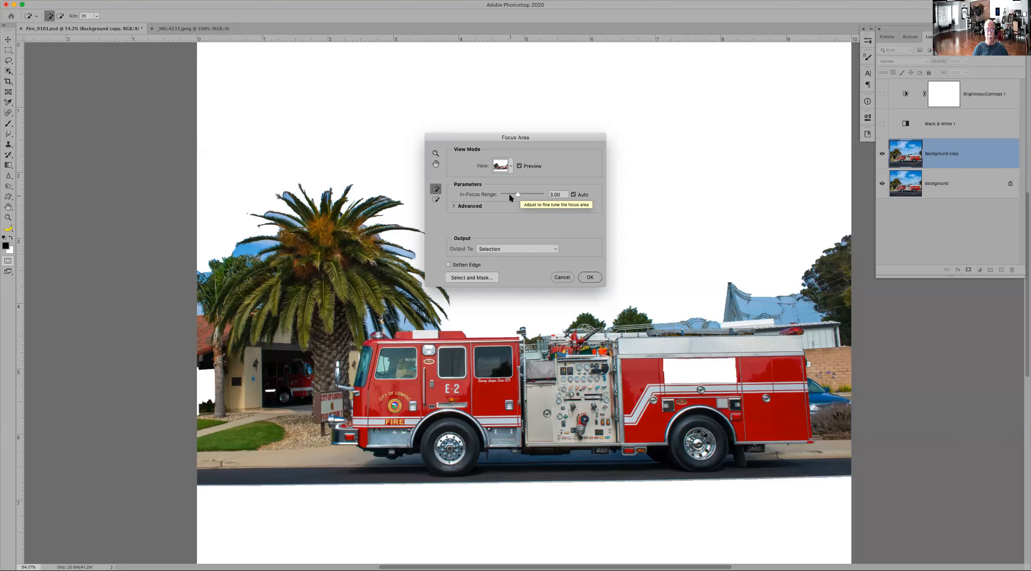
drag(510, 197, 508, 197)
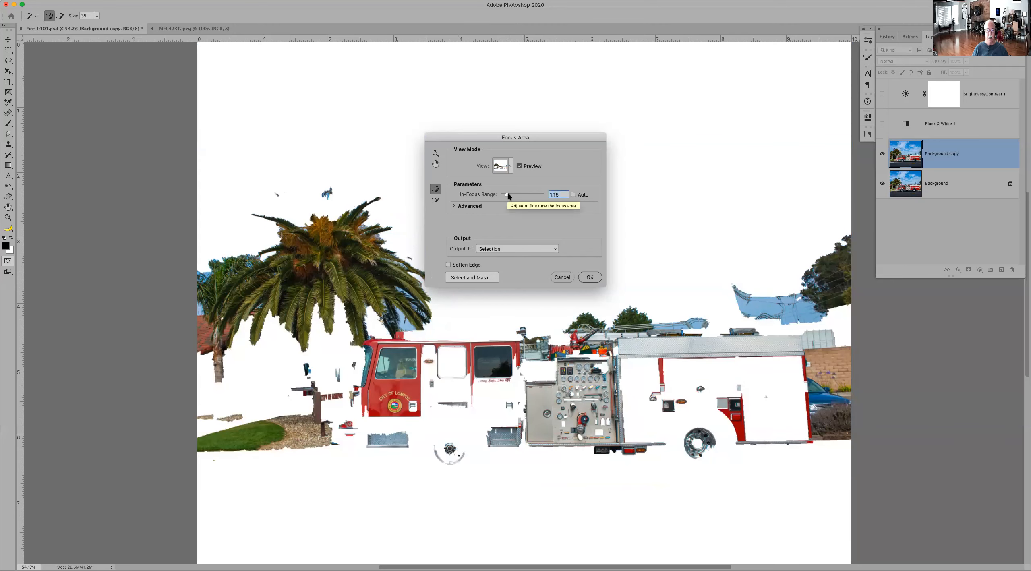
click(509, 196)
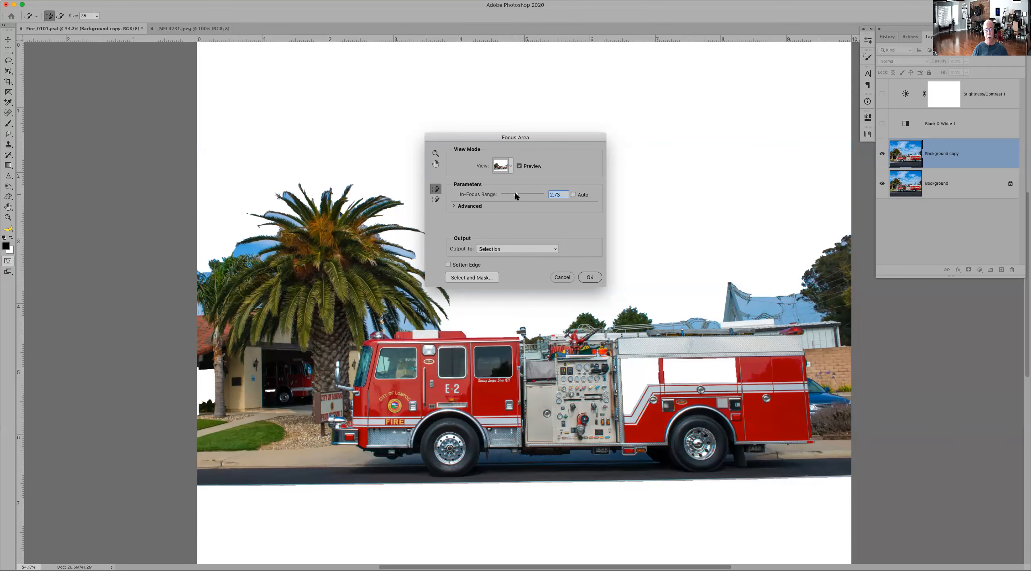
click(561, 278)
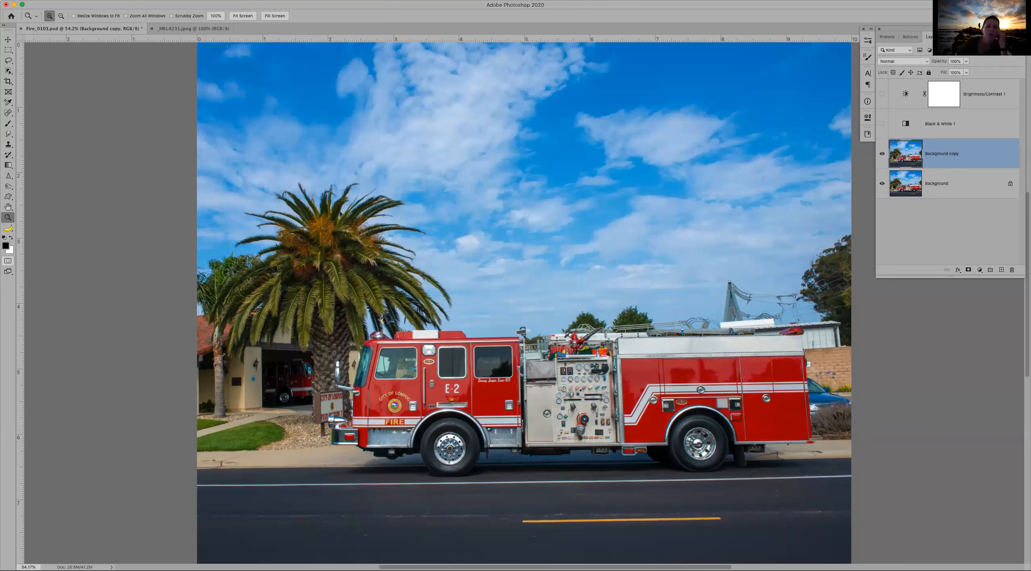
click(164, 0)
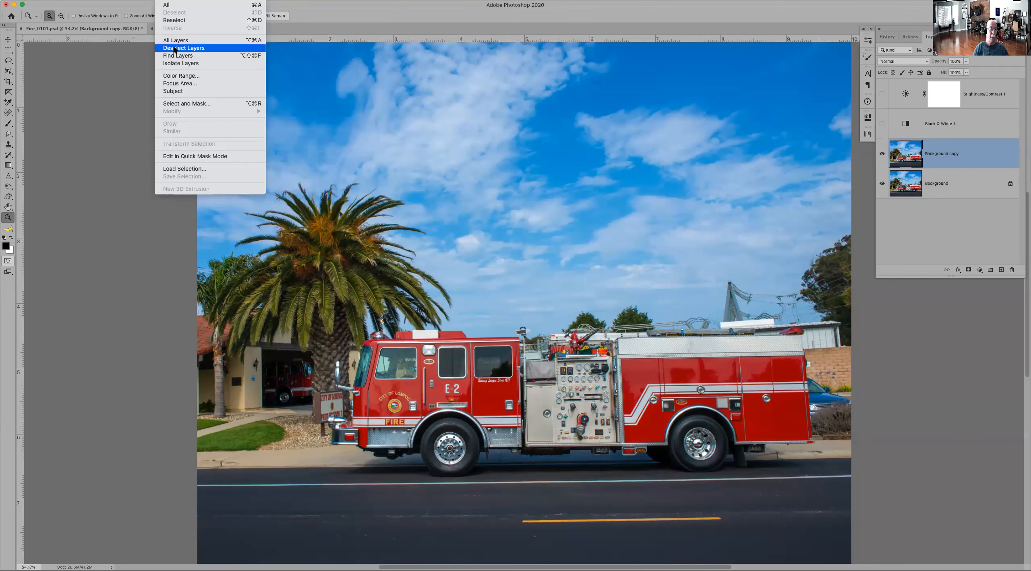
click(184, 85)
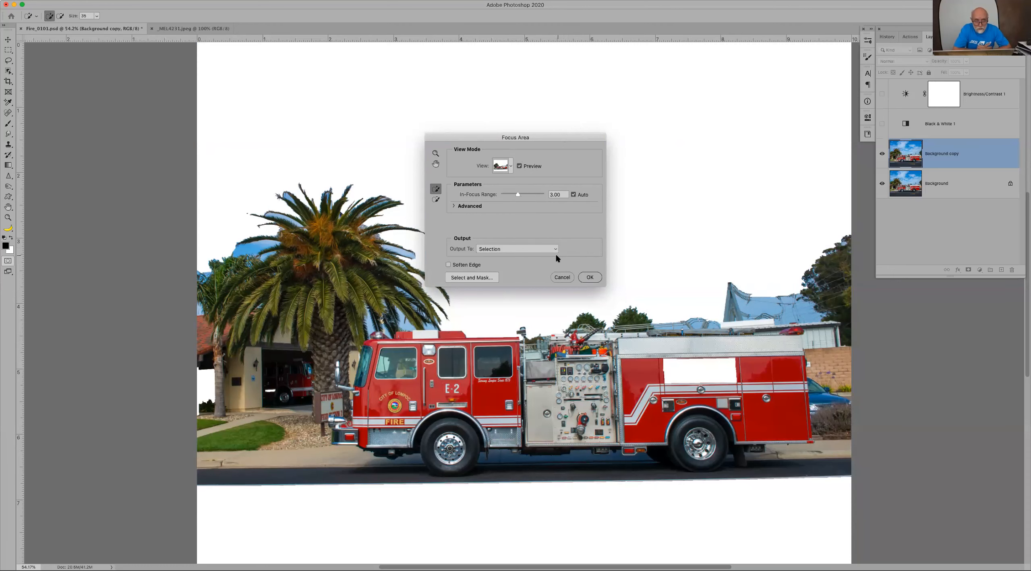
click(562, 278)
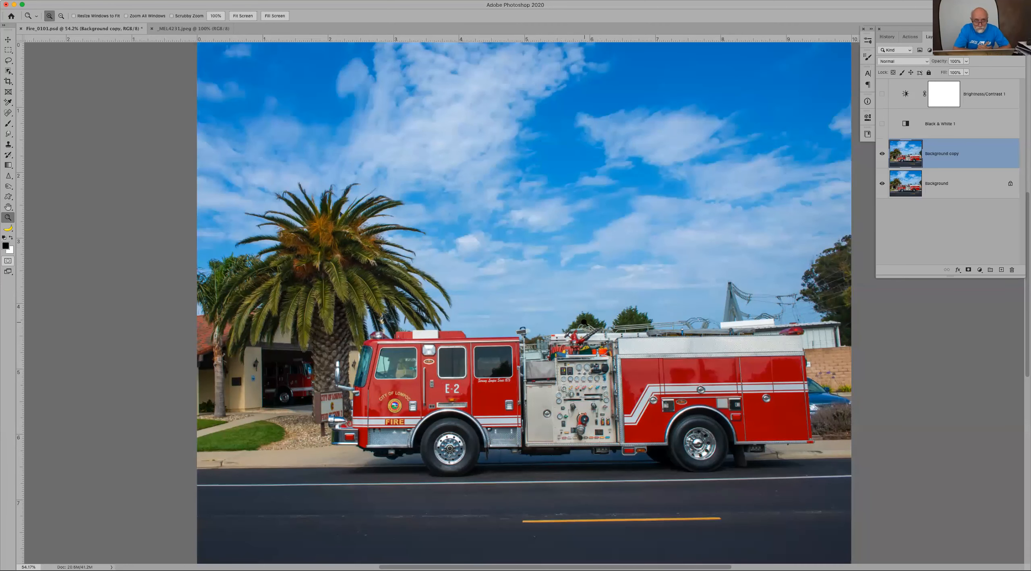
Step: Enter Quick Mask and paint the upper roof rail in front of the large tree with a small brush as one straight stroke
drag(531, 301, 737, 381)
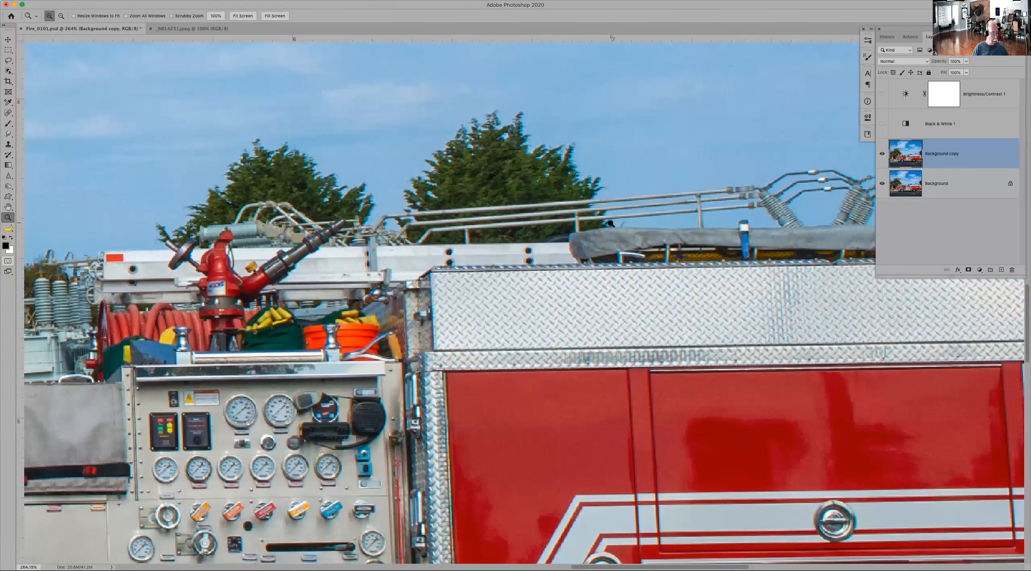
key(q)
key(x)
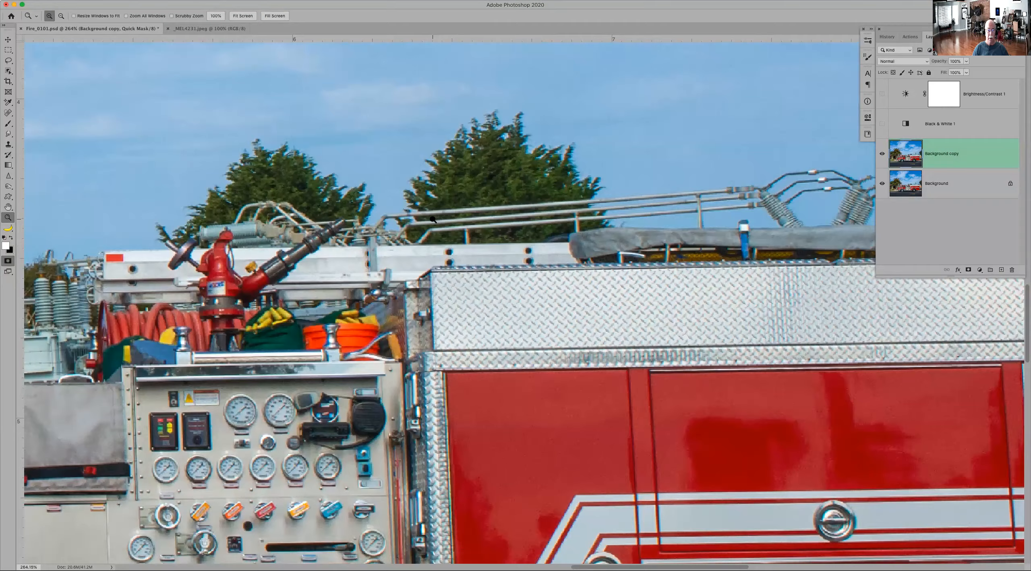
click(434, 223)
click(434, 223)
drag(464, 231, 379, 192)
click(349, 178)
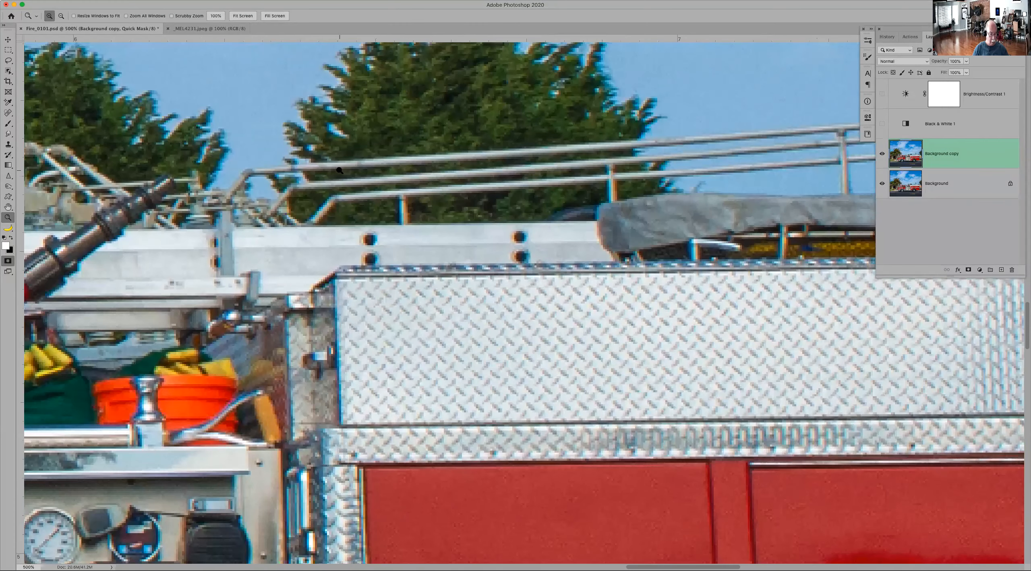
key(b)
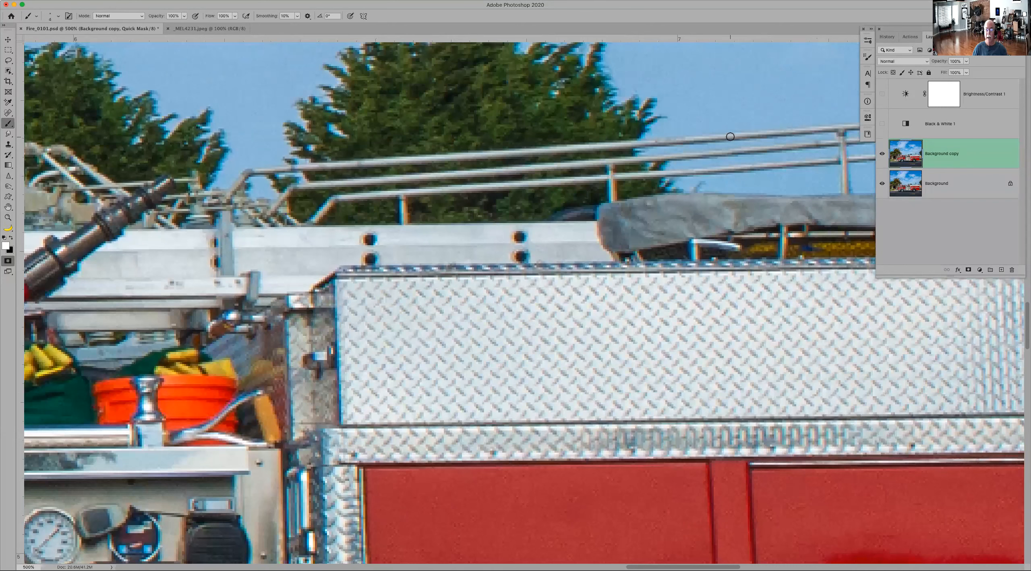
key(x)
shift+click(309, 167)
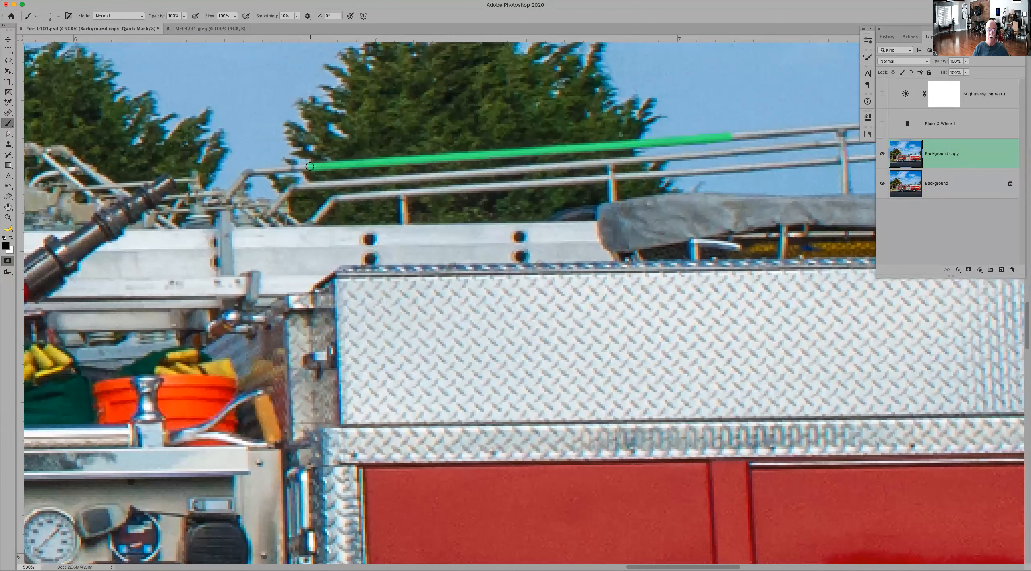
Step: Extend the painted mask along the upper rail to the rear post and down its bent front end with straight strokes
click(844, 126)
shift+click(736, 136)
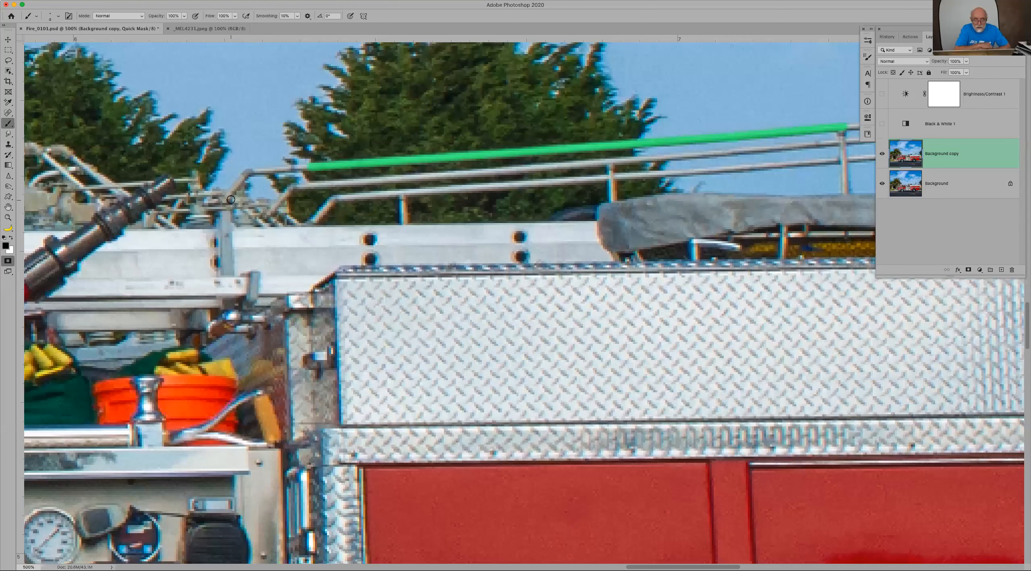
shift+click(247, 172)
shift+click(307, 166)
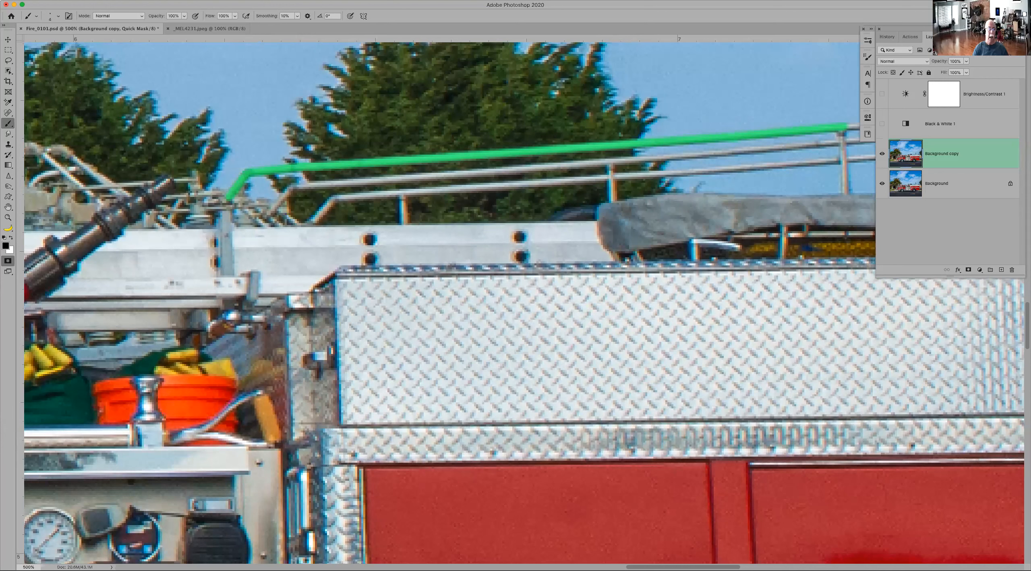
Step: Leave Quick Mask to turn the painted upper rail into a selection
click(166, 1)
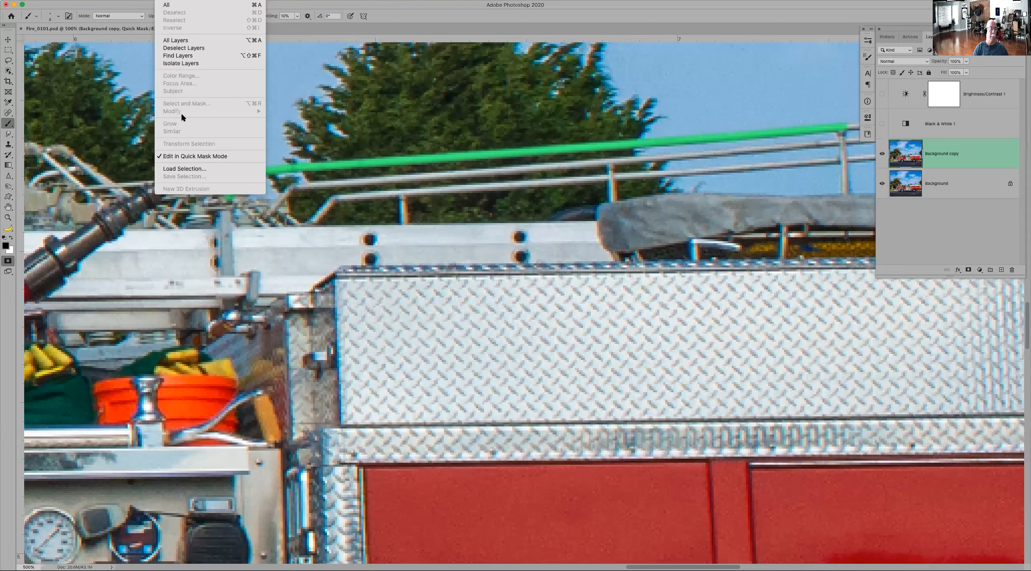
click(170, 1)
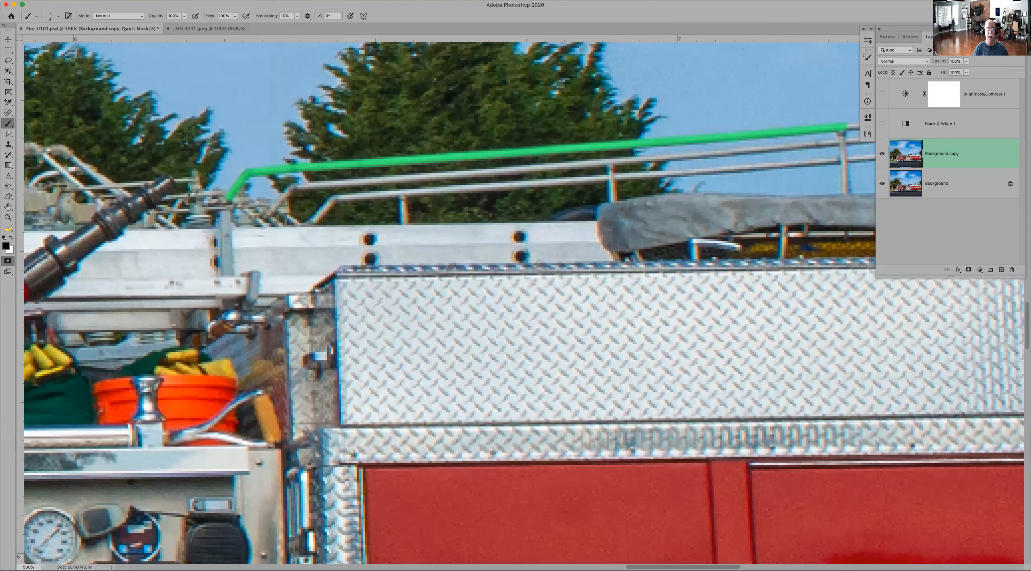
key(q)
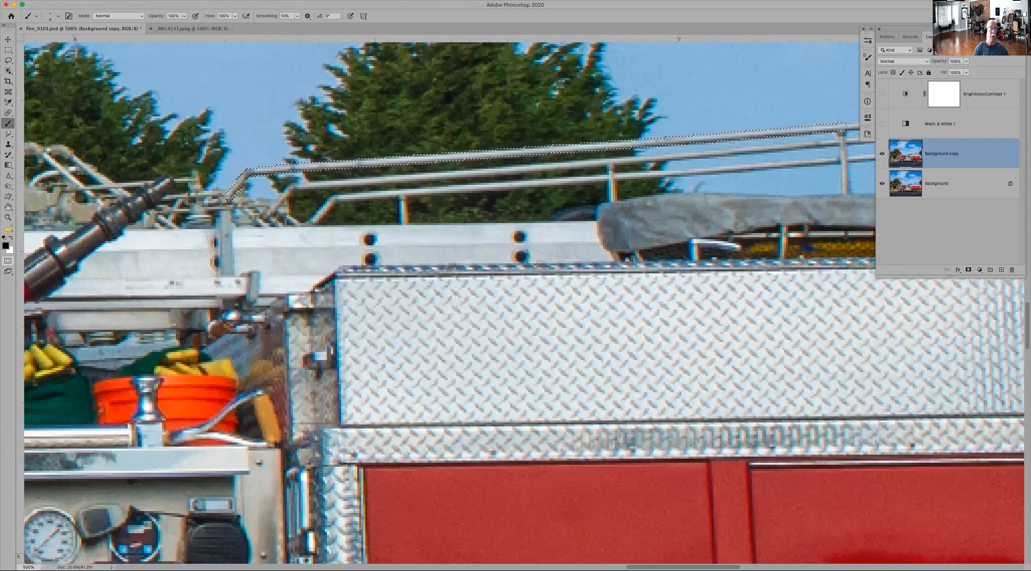
Step: Try expanding the rail selection by 3 pixels, and revert the history to the state before the expansion
click(170, 1)
mouse_move(183, 112)
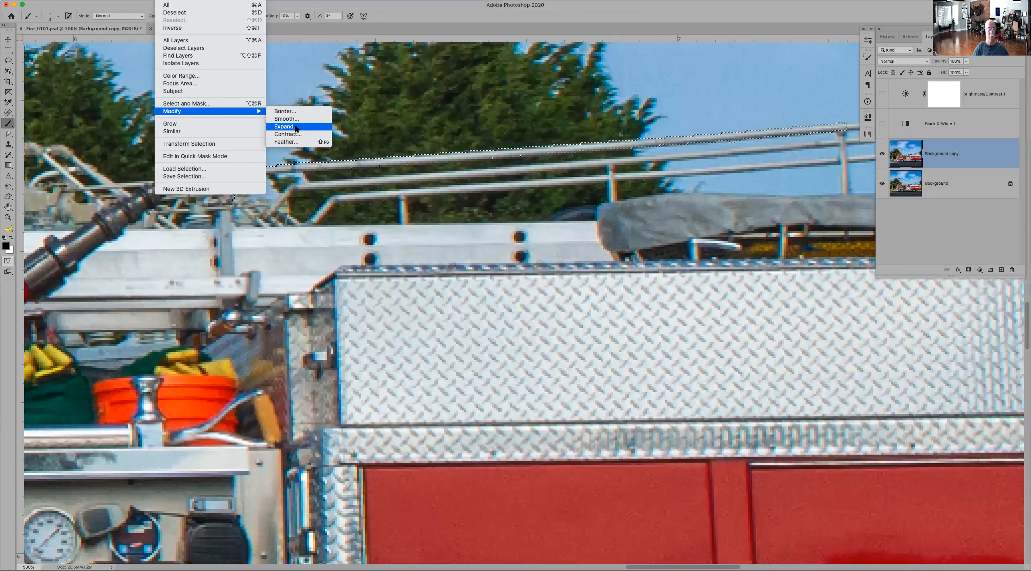
click(296, 127)
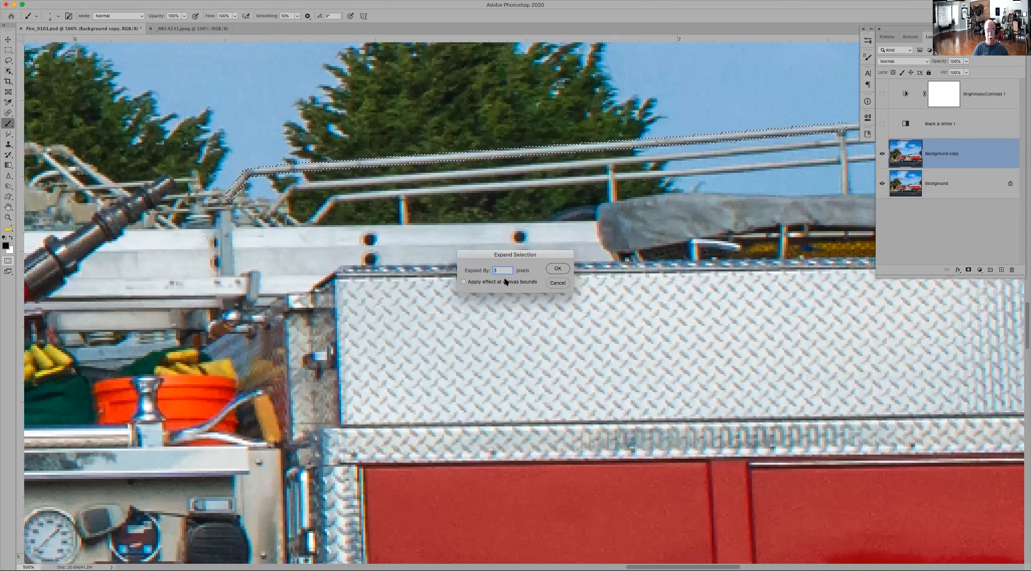
click(556, 268)
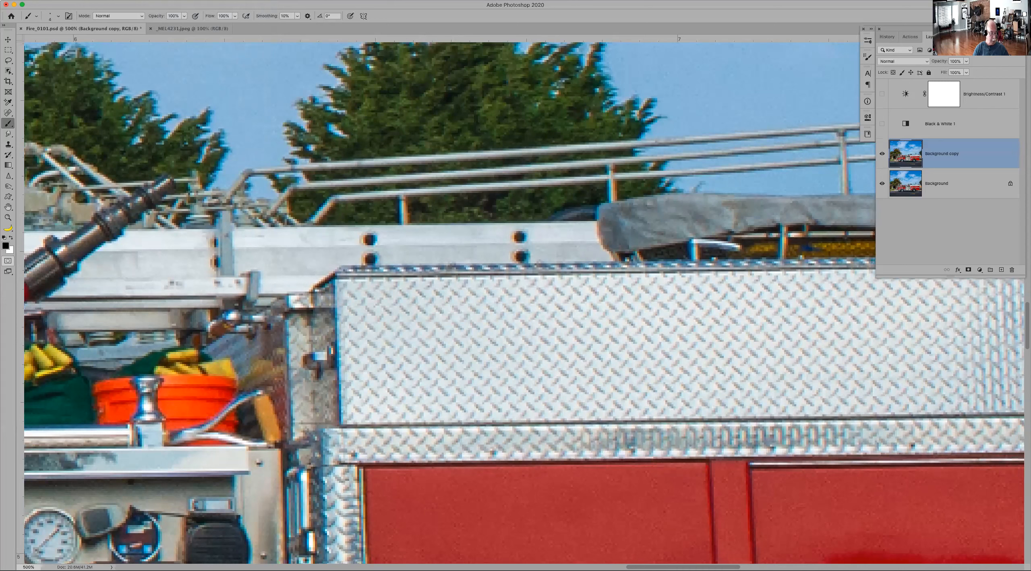
click(887, 36)
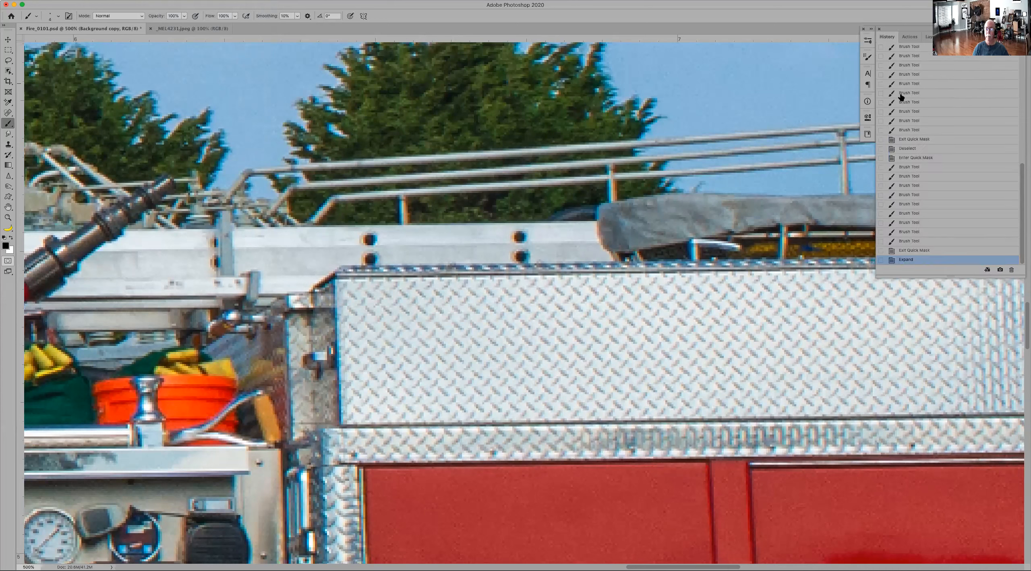
click(916, 251)
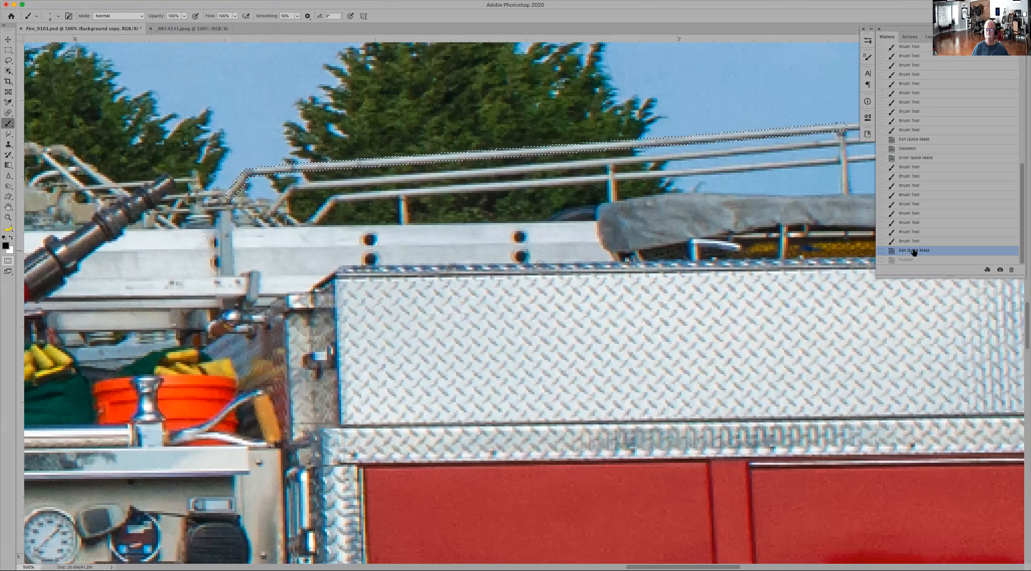
Step: Expand the upper rail selection by 1 pixel
click(167, 1)
mouse_move(190, 0)
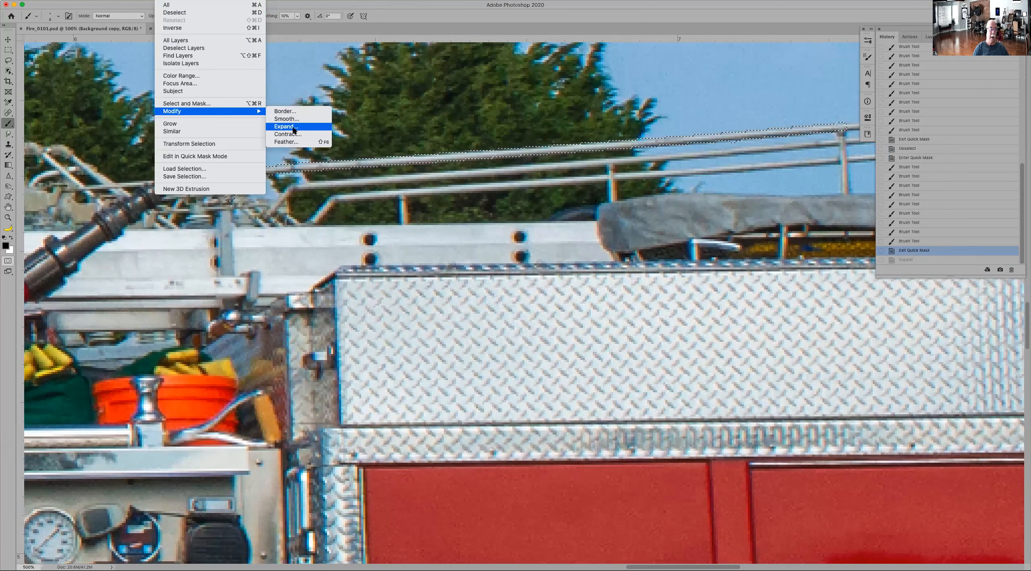
click(285, 127)
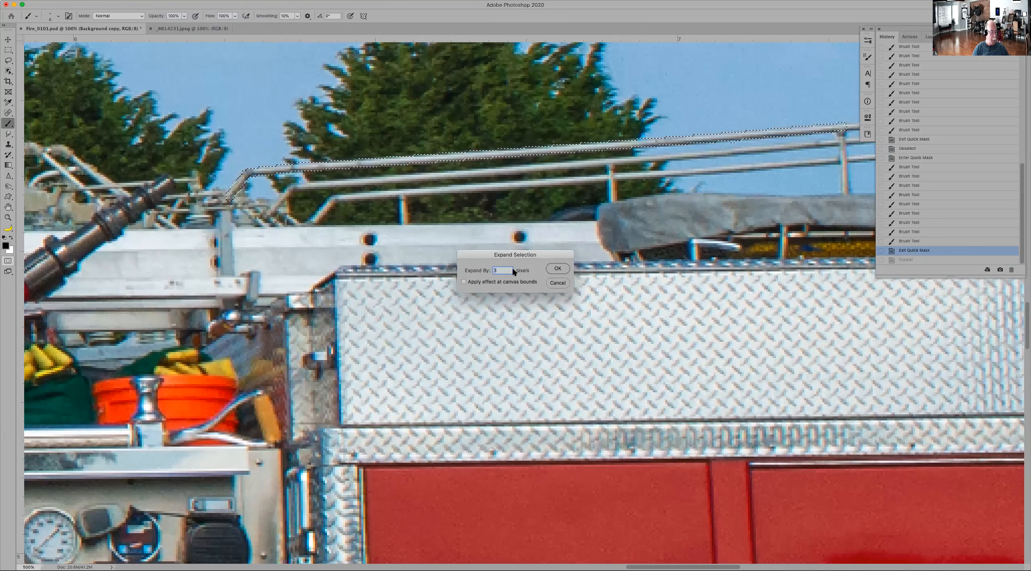
text(1)
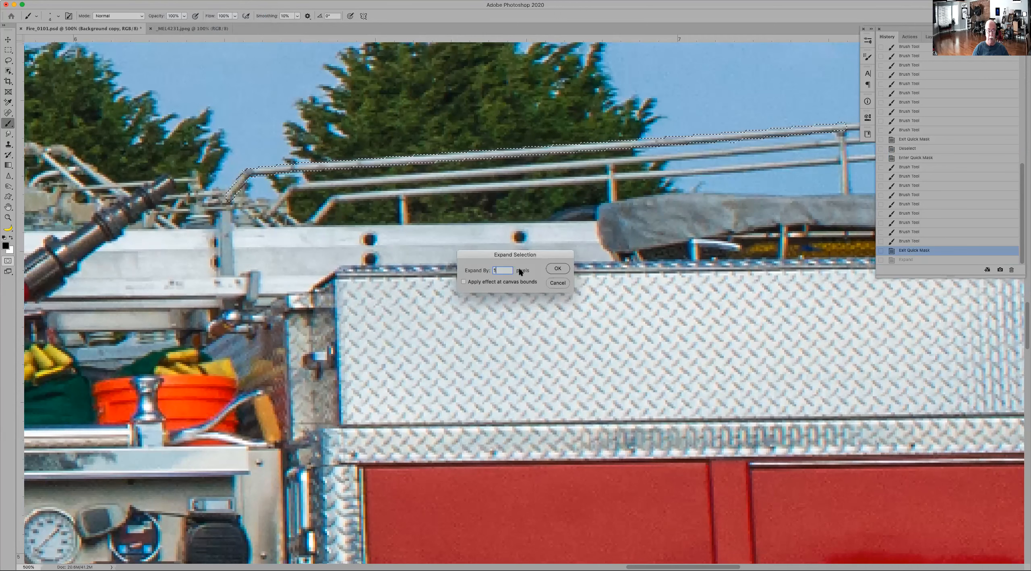
click(551, 269)
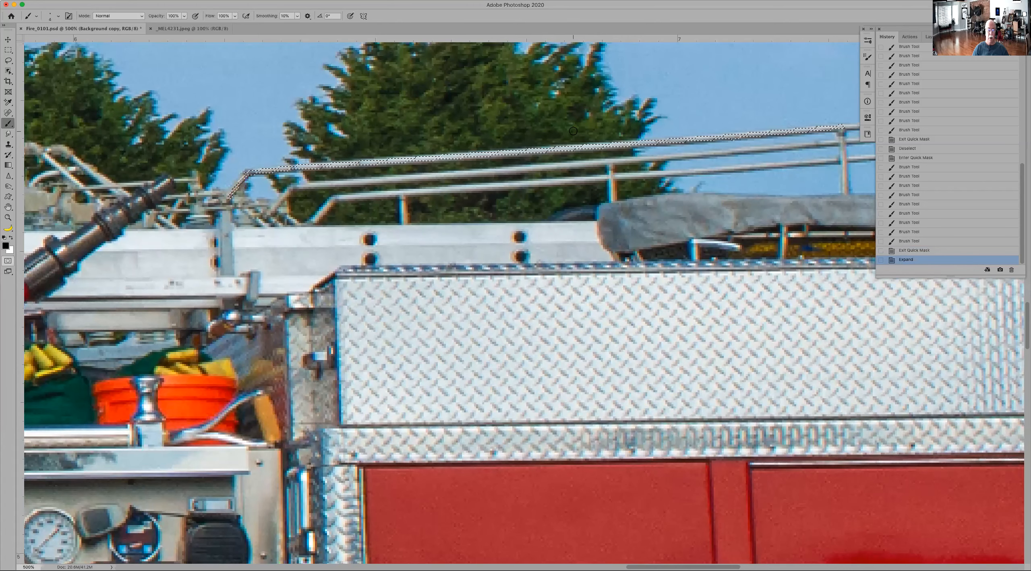
Step: Inspect the selection edge along the rail, invert the selection and expand it by 2 pixels
key(z)
drag(519, 127, 603, 199)
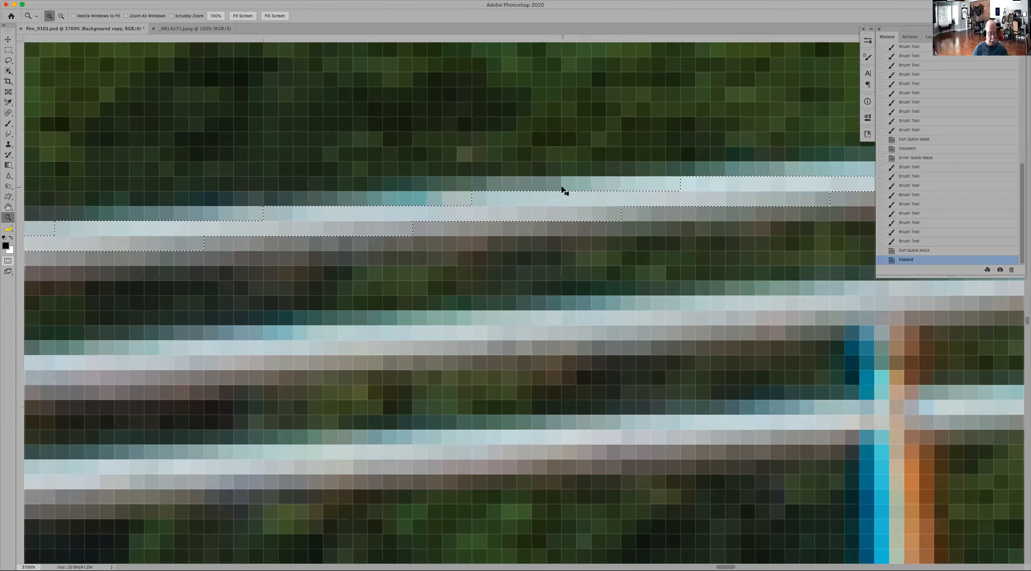
key(super+0)
drag(615, 312, 656, 342)
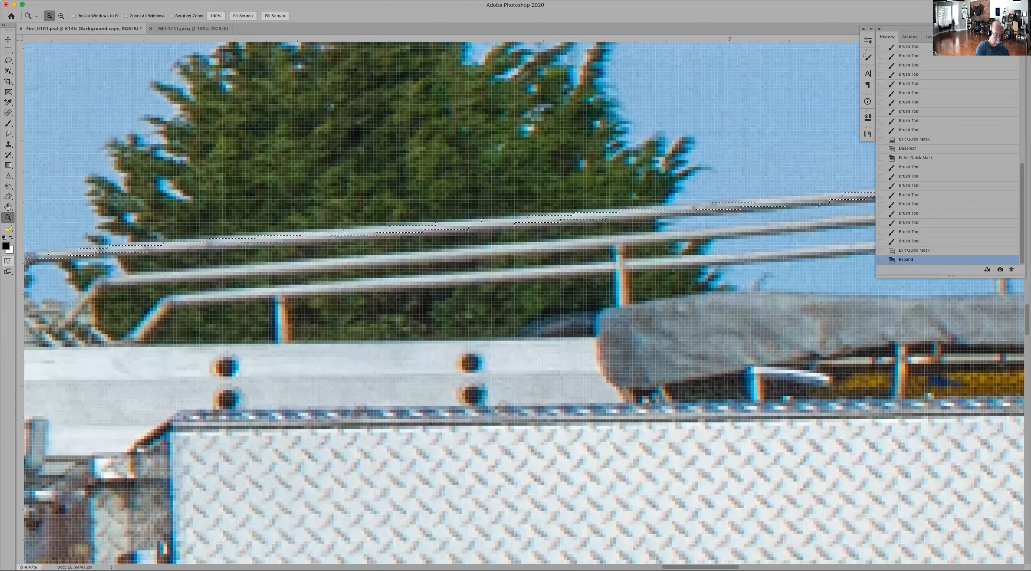
key(shift+super+i)
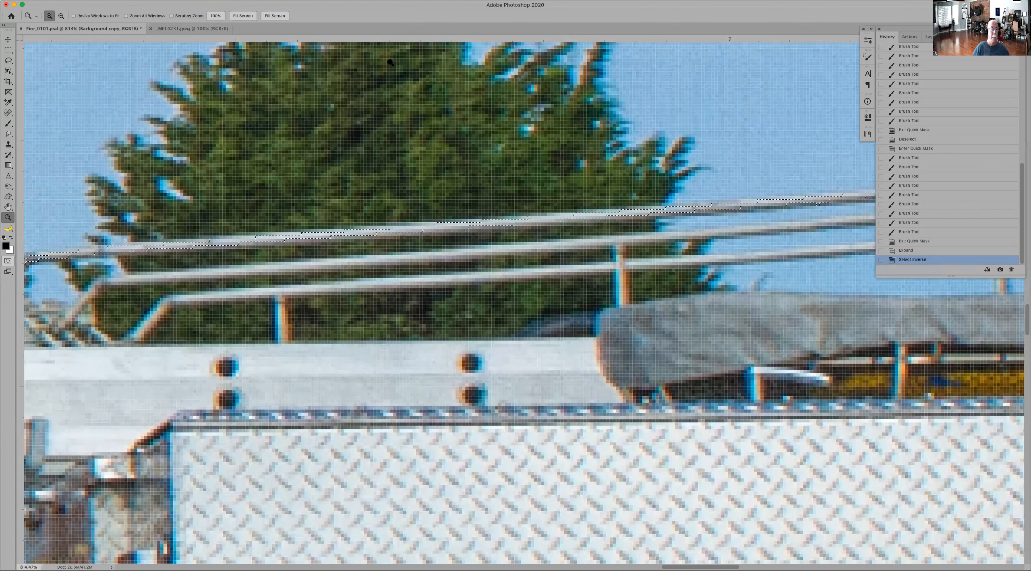
click(187, 1)
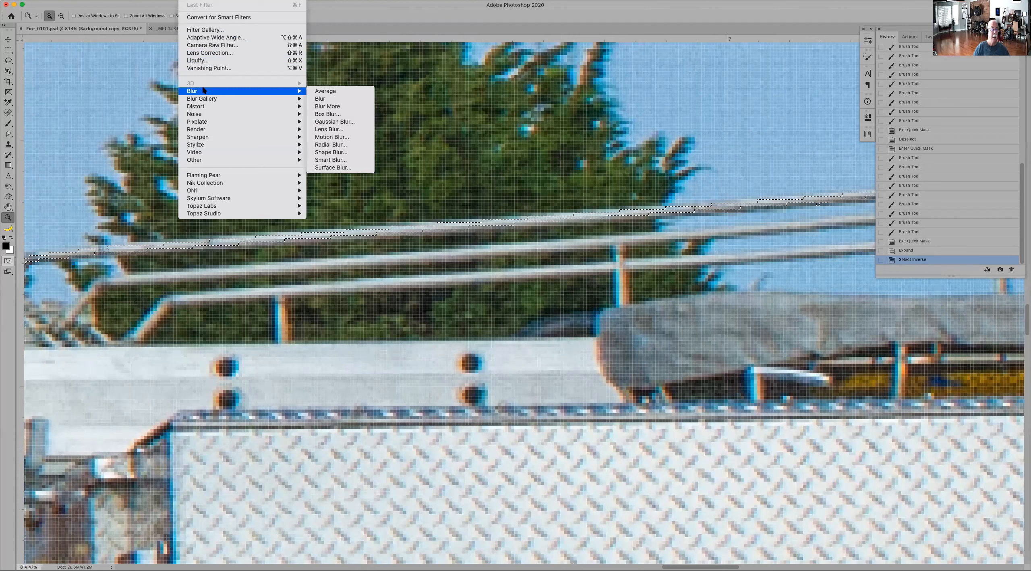
mouse_move(166, 1)
mouse_move(218, 112)
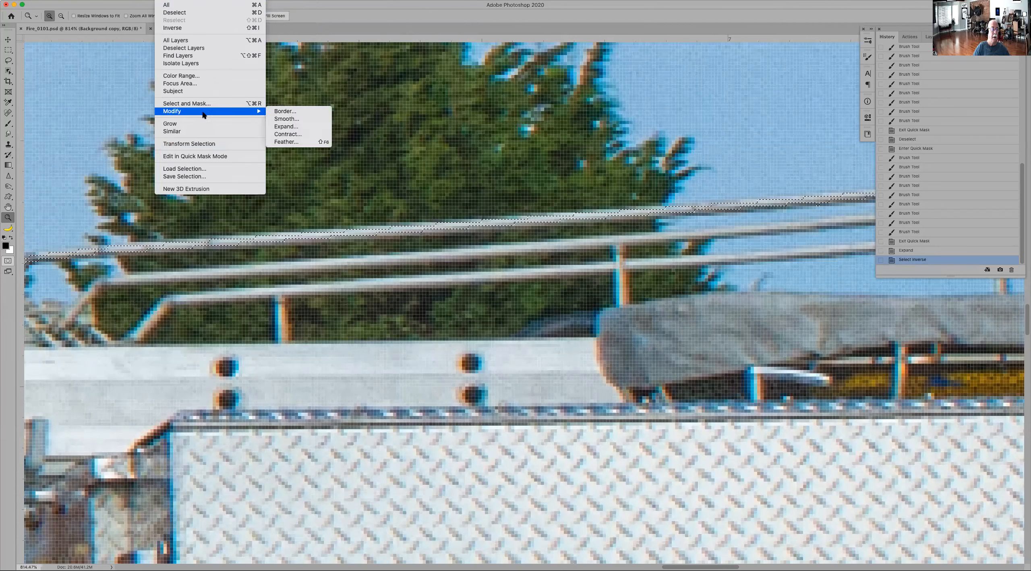
click(306, 127)
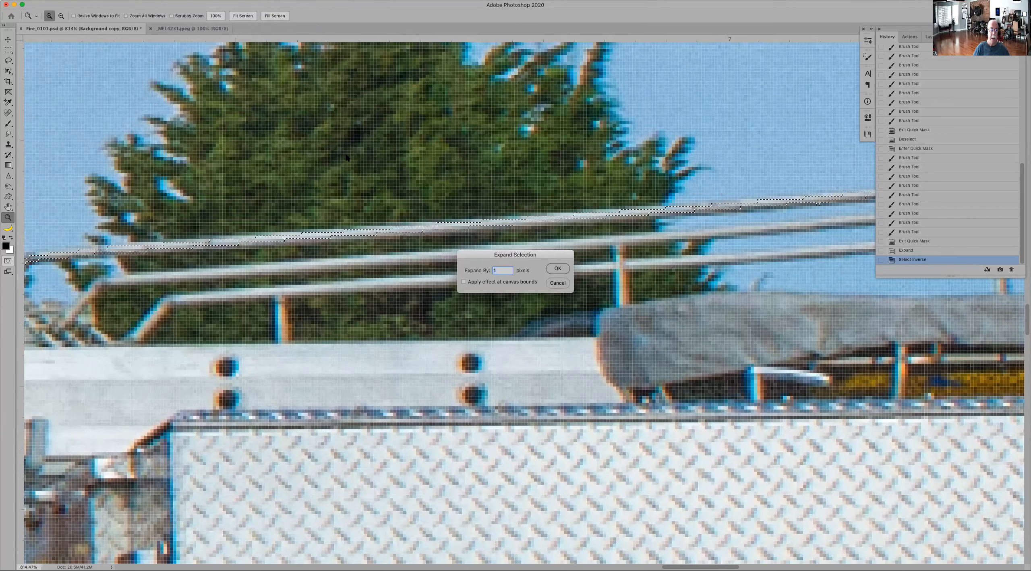
text(2)
click(557, 269)
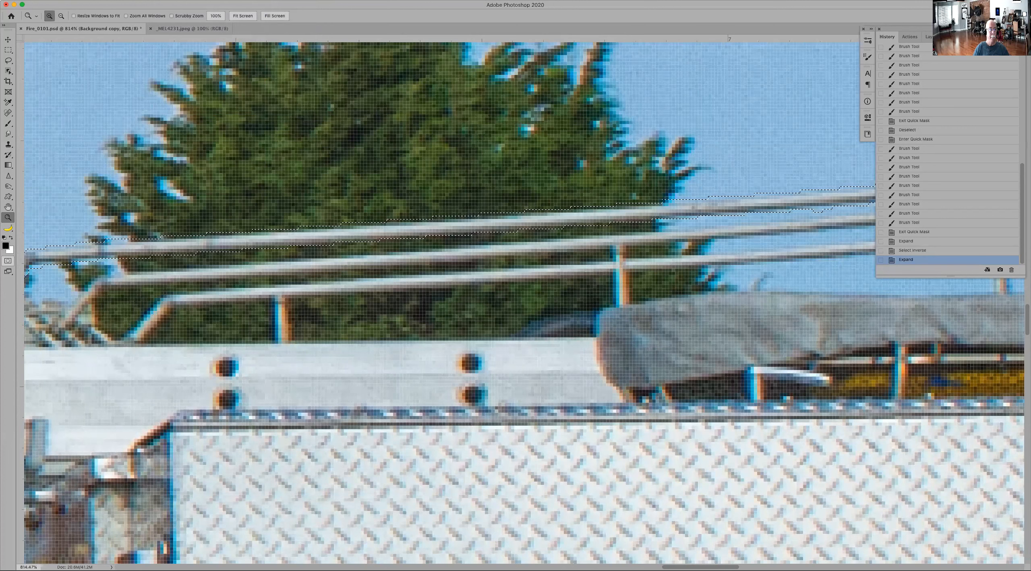
Step: Open the Feather settings for the expanded selection
click(170, 1)
mouse_move(181, 115)
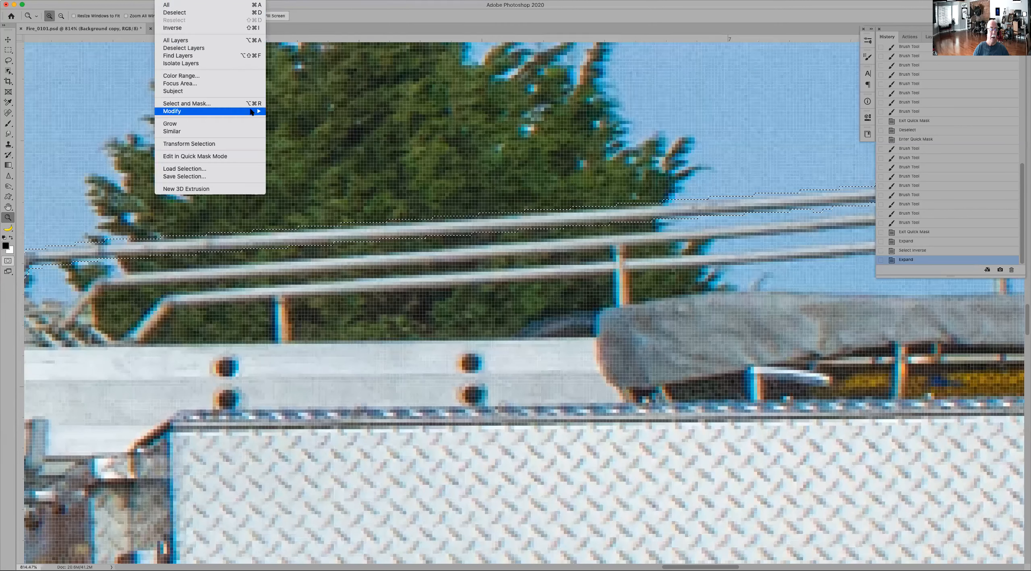
click(293, 142)
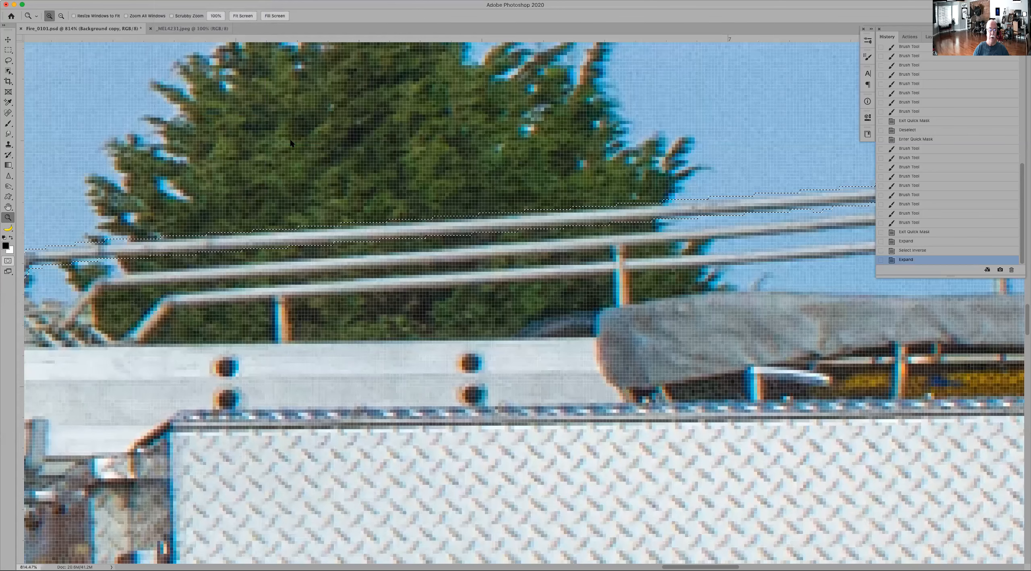
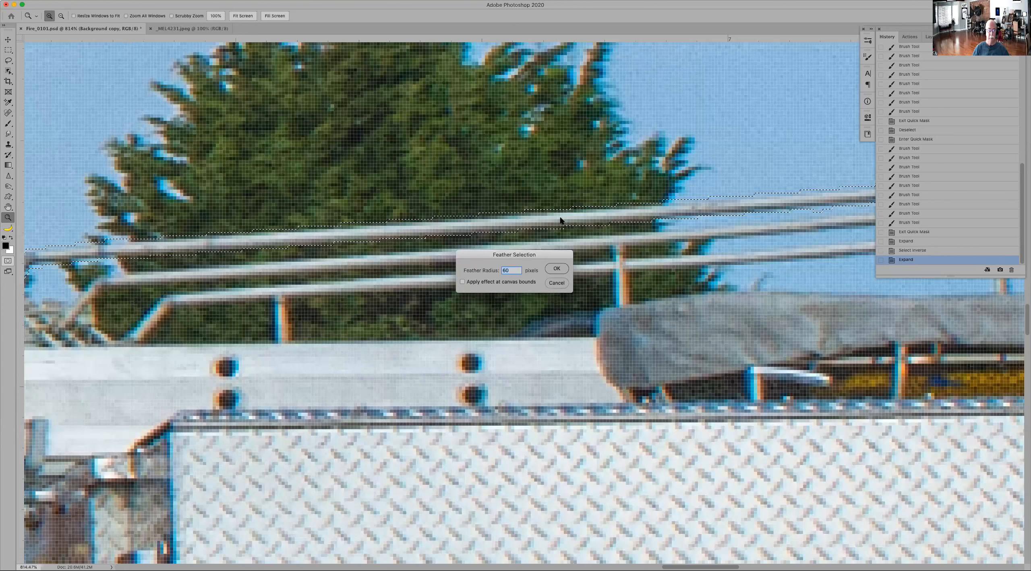
Step: Feather the expanded rail selection with a 60-pixel radius and accept the result
click(562, 273)
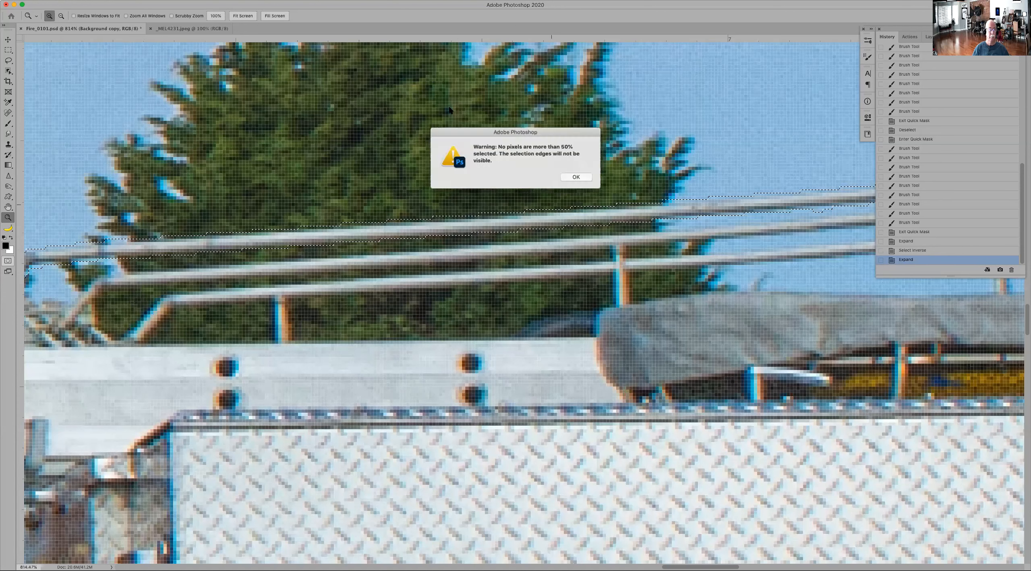
click(576, 177)
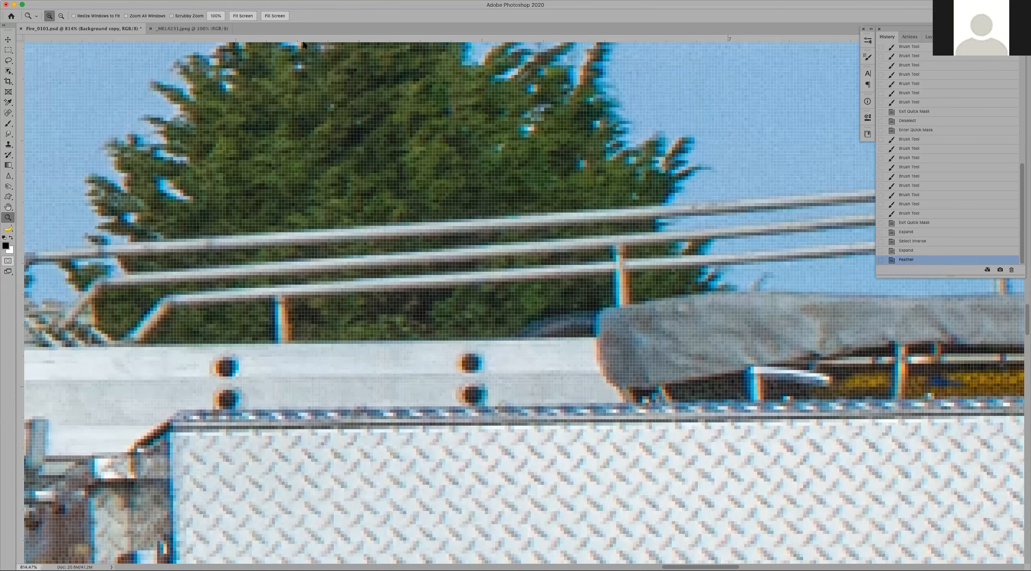
key(super+0)
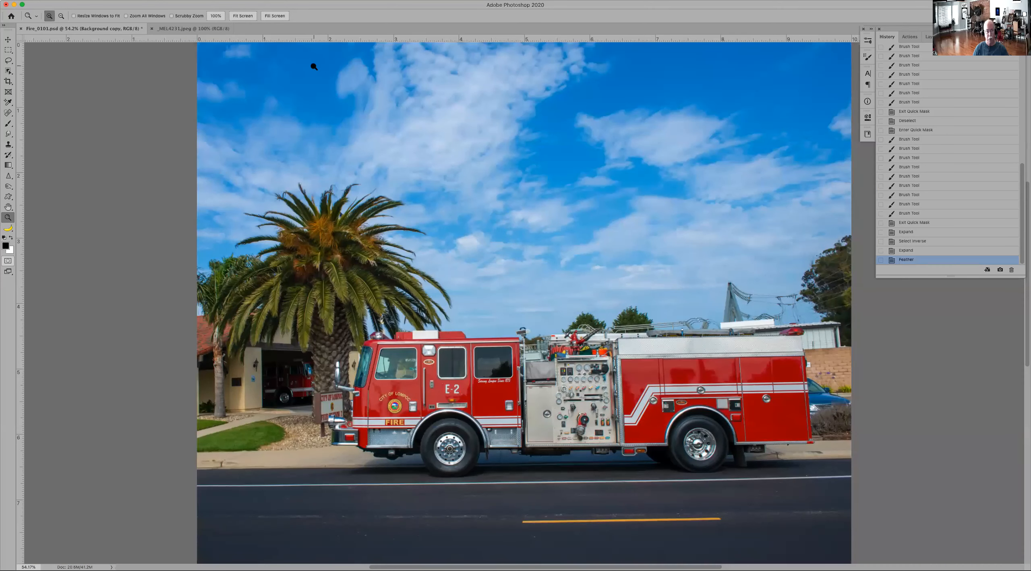
click(166, 0)
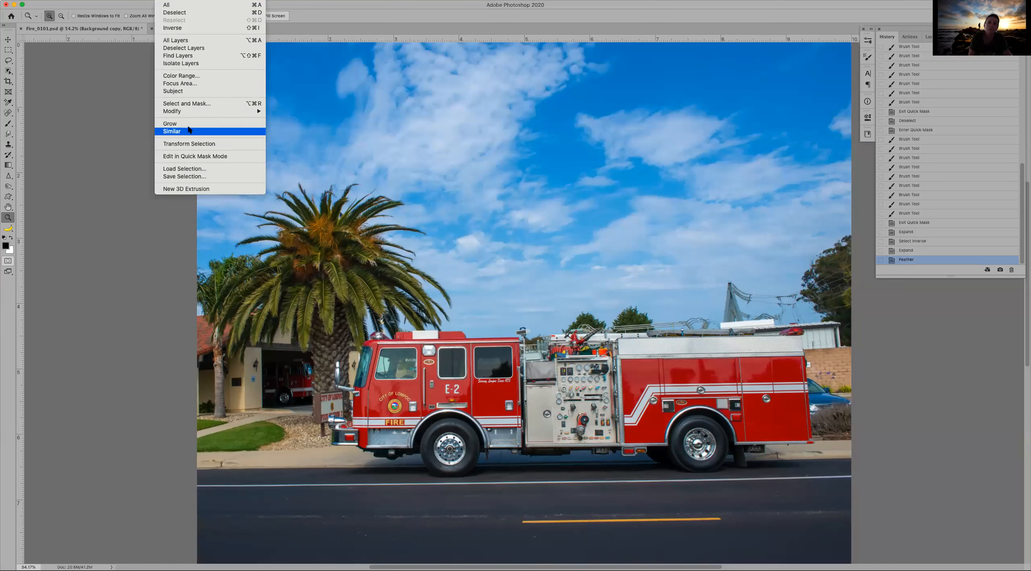
click(190, 77)
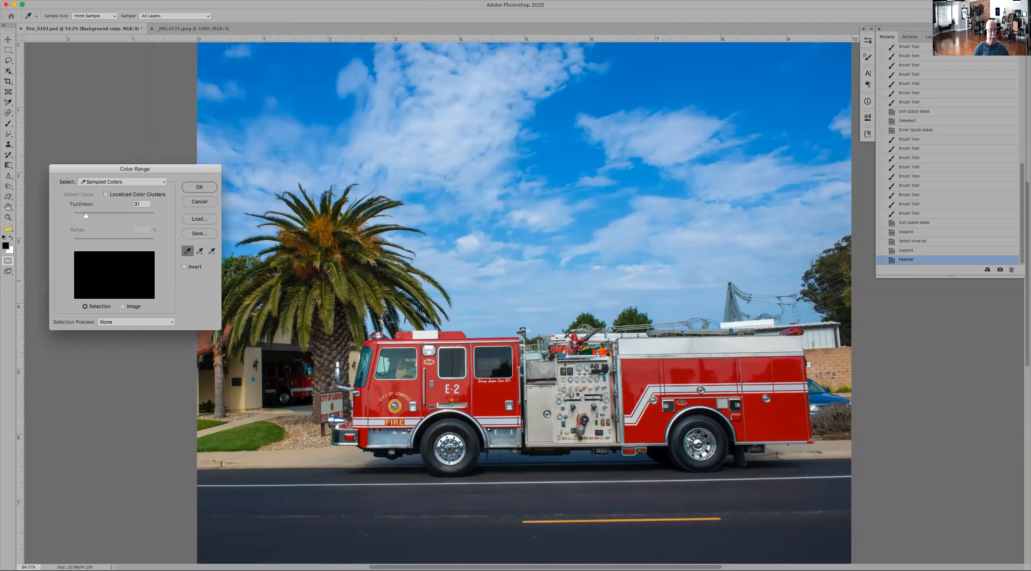
click(489, 395)
click(467, 388)
click(468, 375)
drag(109, 217, 114, 217)
key(super)
click(200, 250)
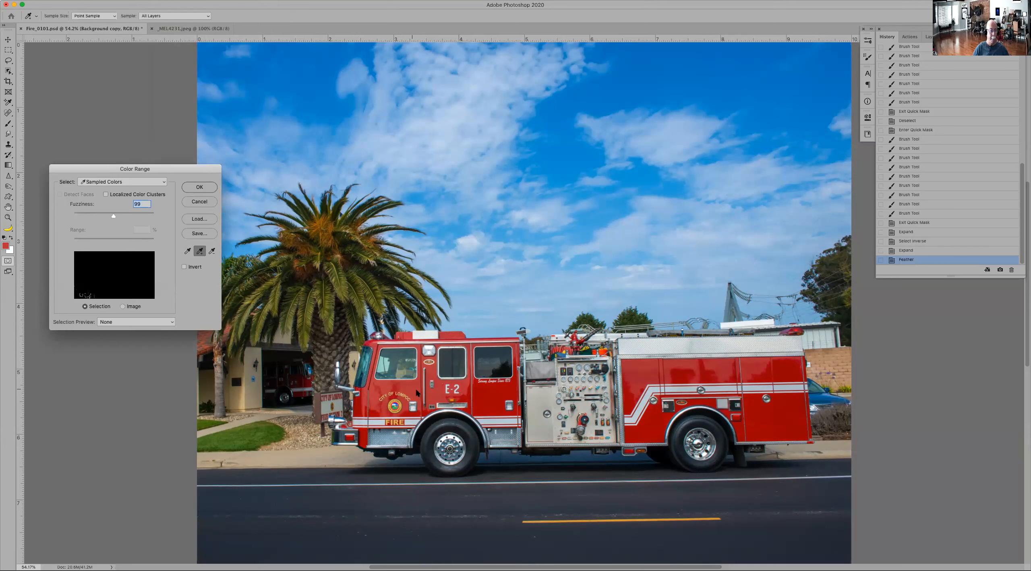
click(493, 402)
click(105, 194)
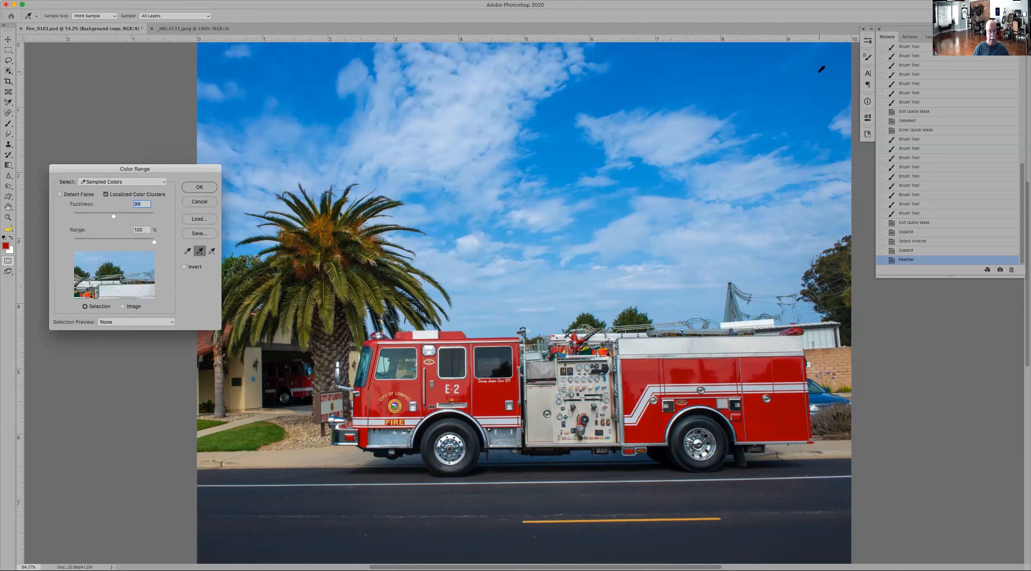
click(213, 203)
Step: Clear the feathered selection and select the fire truck's red paint with Color Range, adding further red shades to the sample
key(super+d)
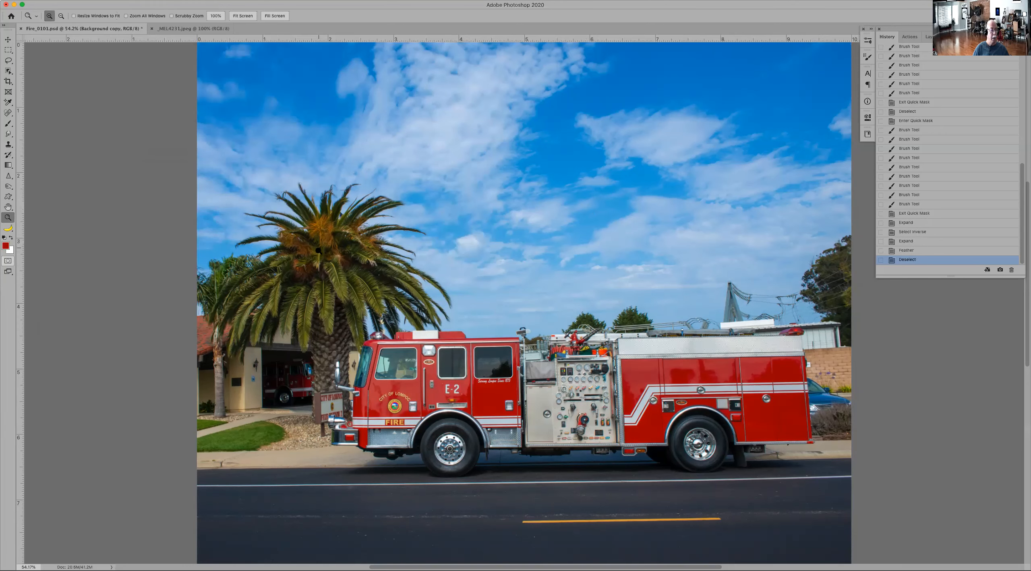
click(464, 365)
click(464, 365)
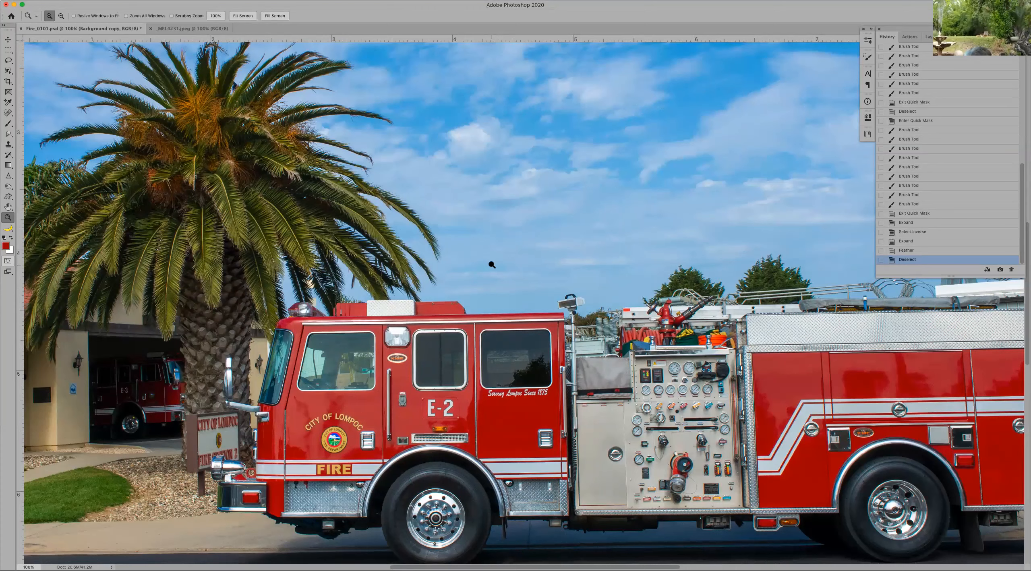
drag(492, 243, 482, 158)
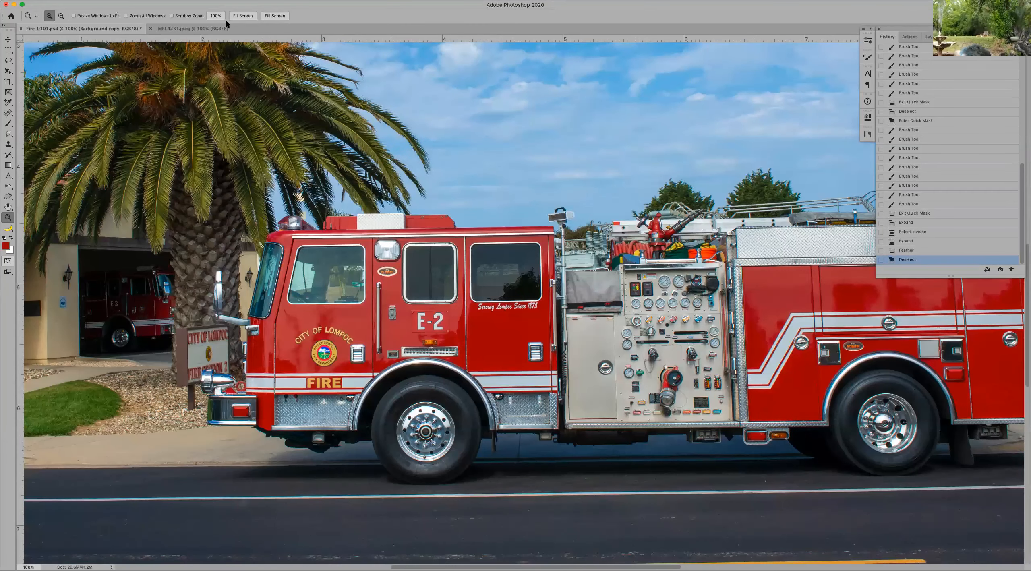
click(165, 1)
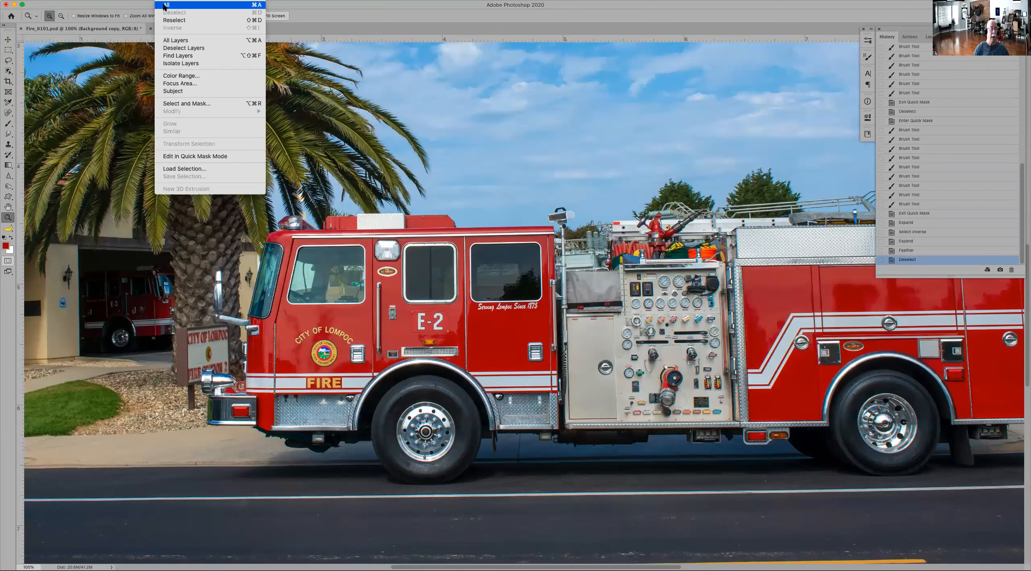
click(187, 77)
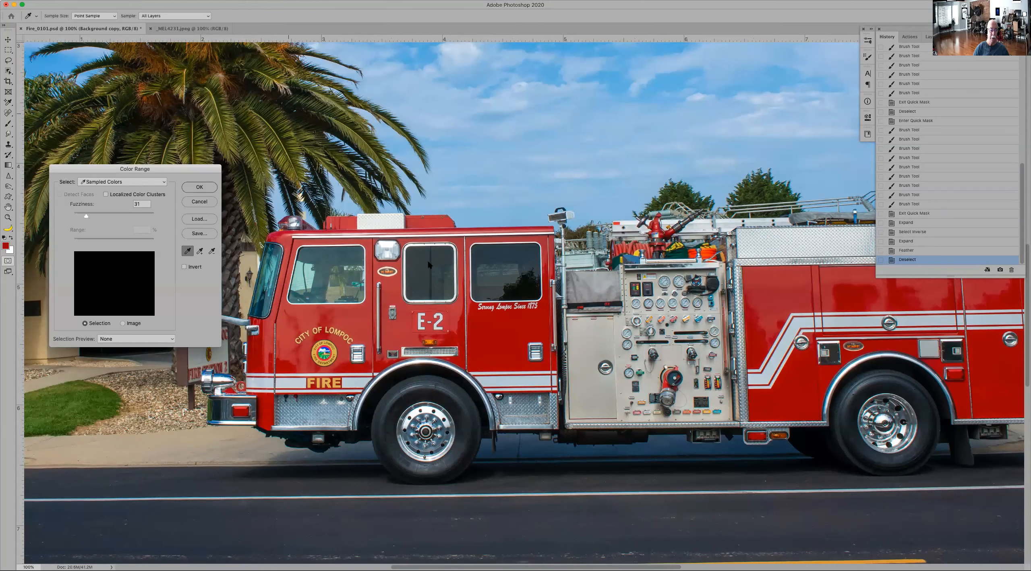
drag(495, 327, 509, 346)
click(199, 251)
click(313, 321)
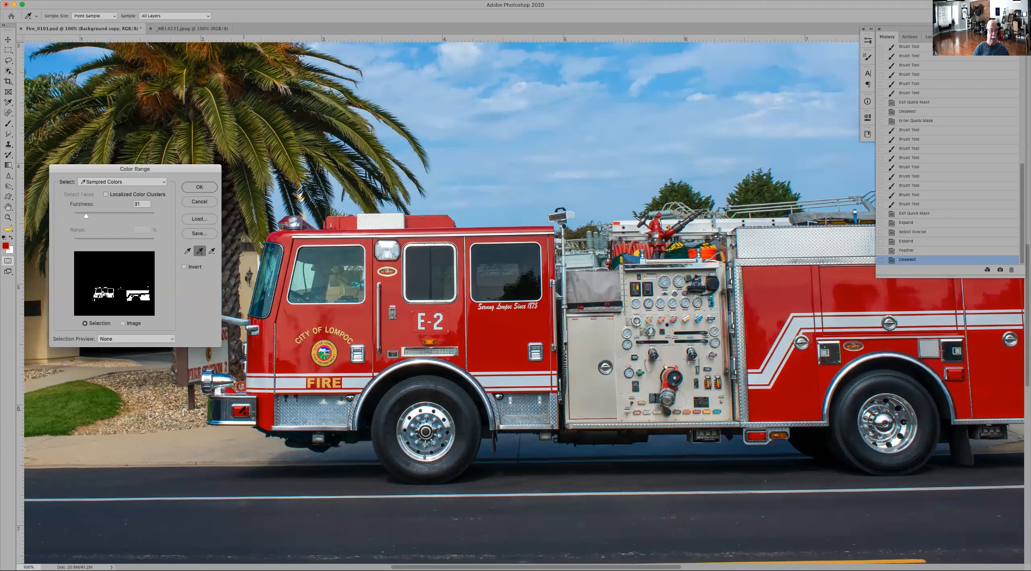
click(199, 186)
Step: Clear the Color Range selection of the truck's red paint
key(z)
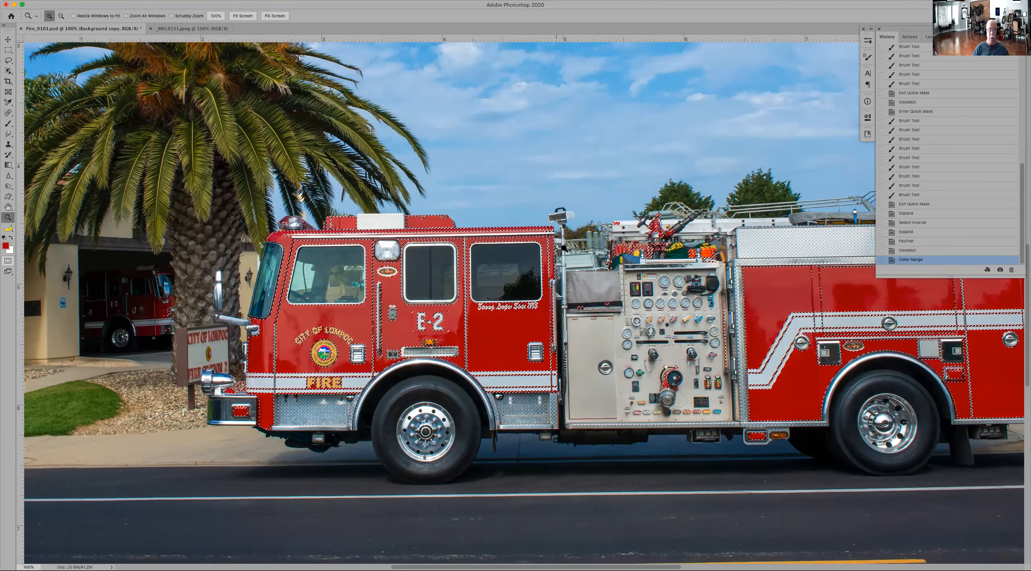
drag(534, 164, 467, 446)
drag(610, 183, 433, 410)
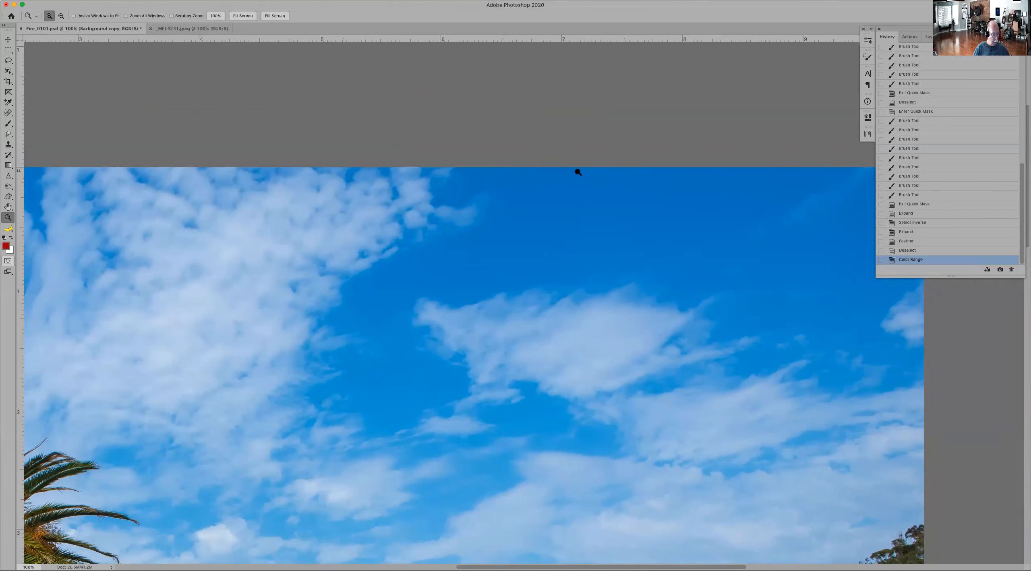
key(super+d)
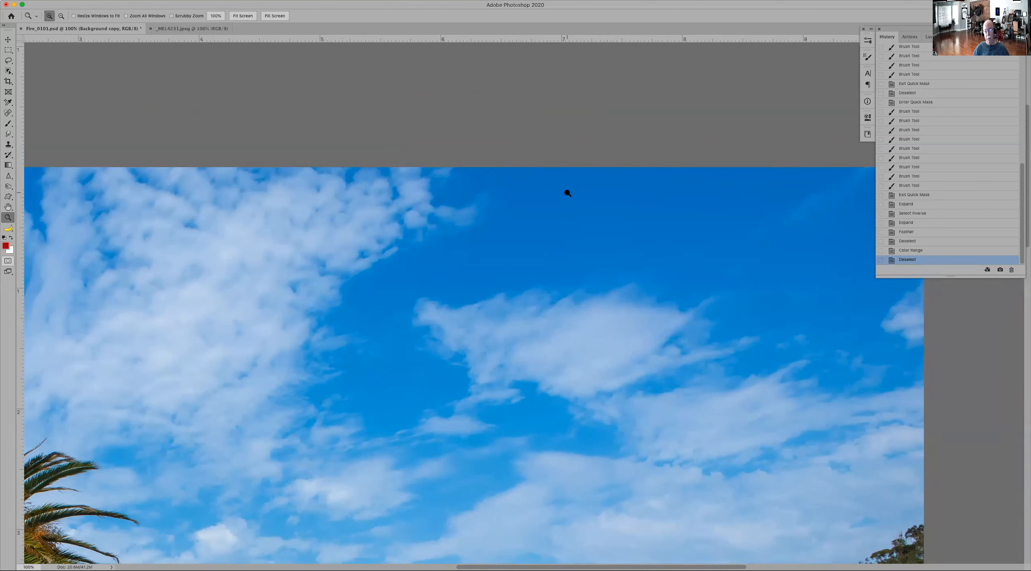
click(164, 1)
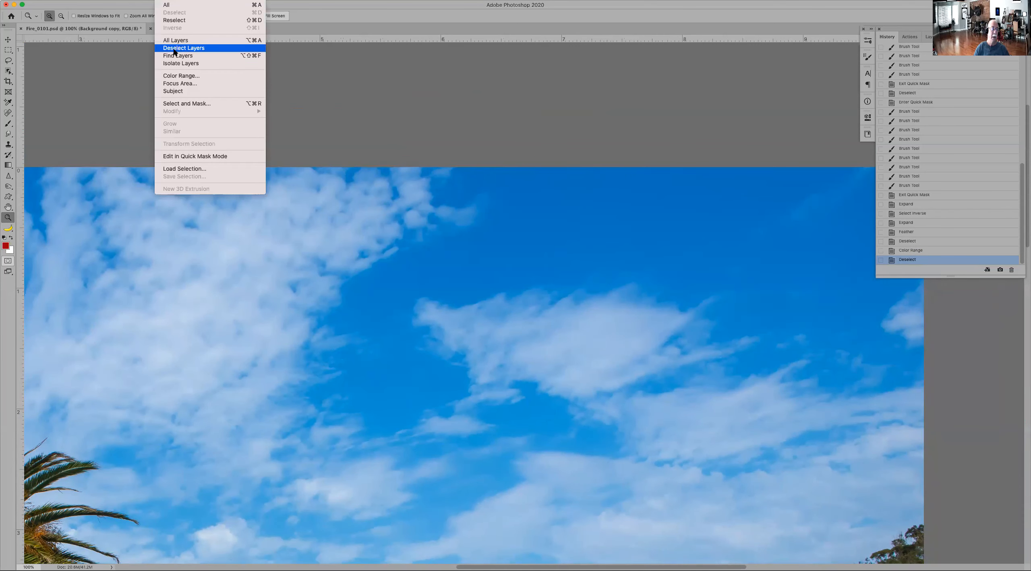
click(181, 73)
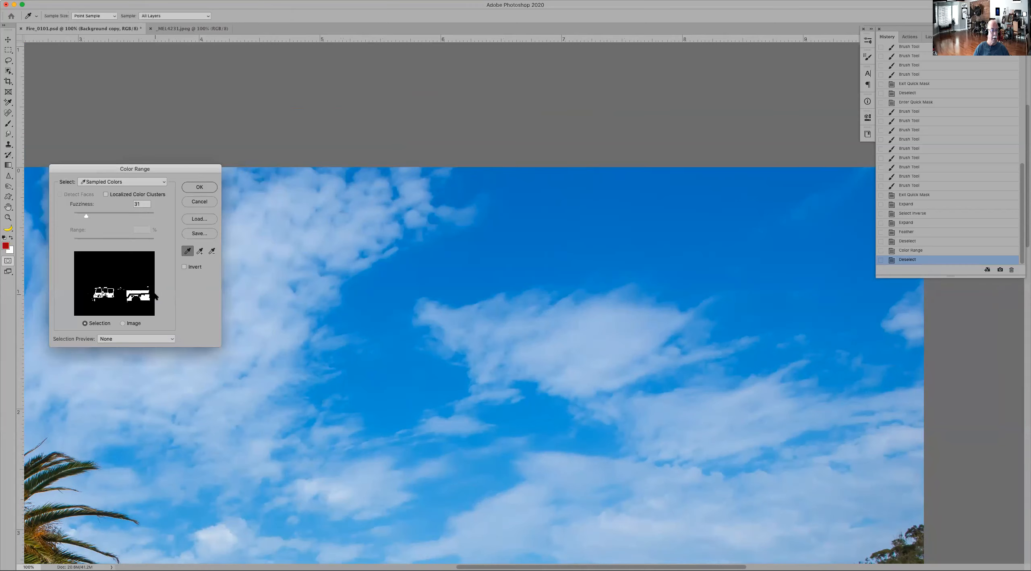
click(205, 206)
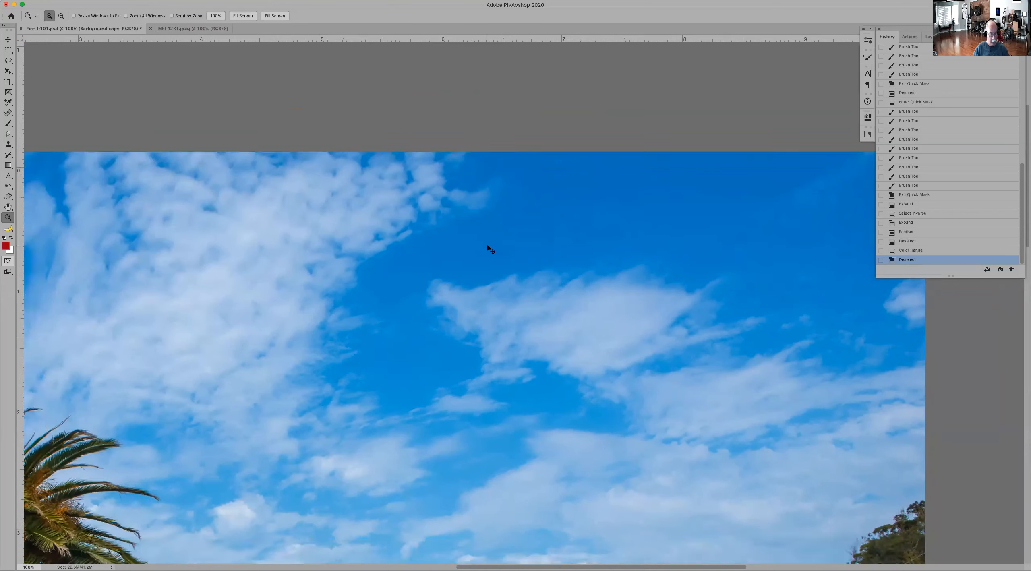
Step: Open Color Range for the whole photo and compare its Image and Selection previews, keeping Sampled Colors as the selection method
key(super+0)
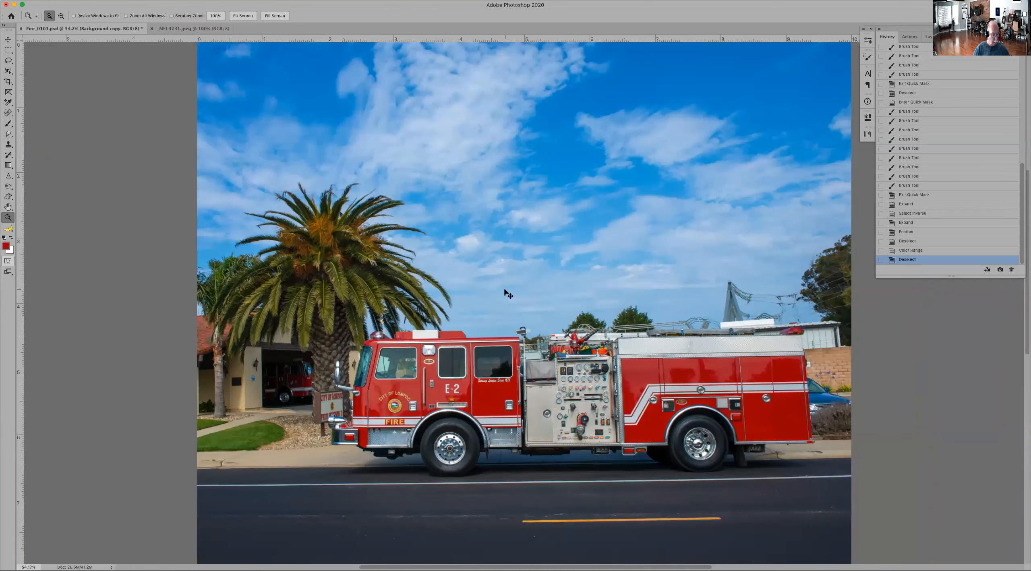
click(166, 1)
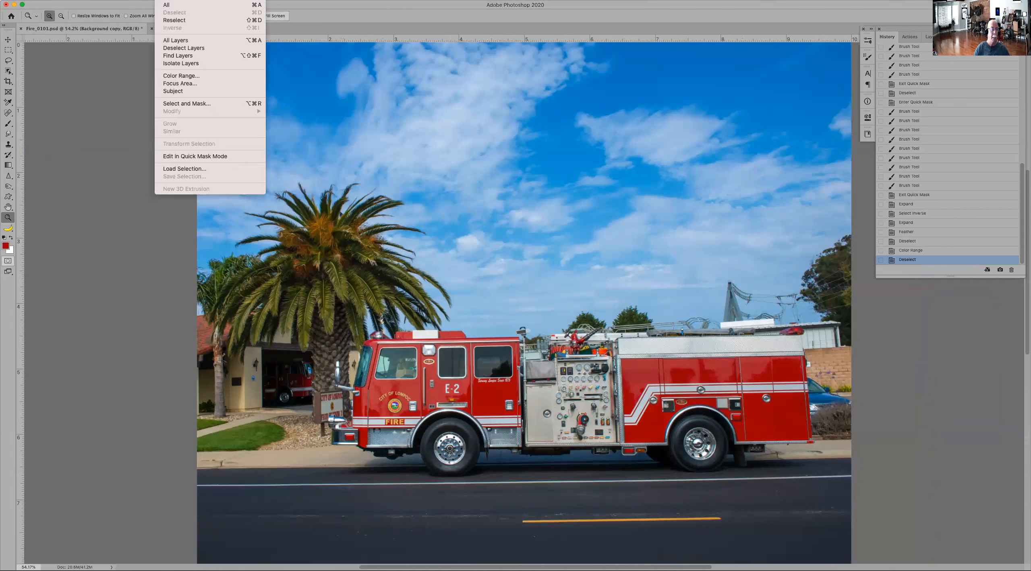
click(181, 76)
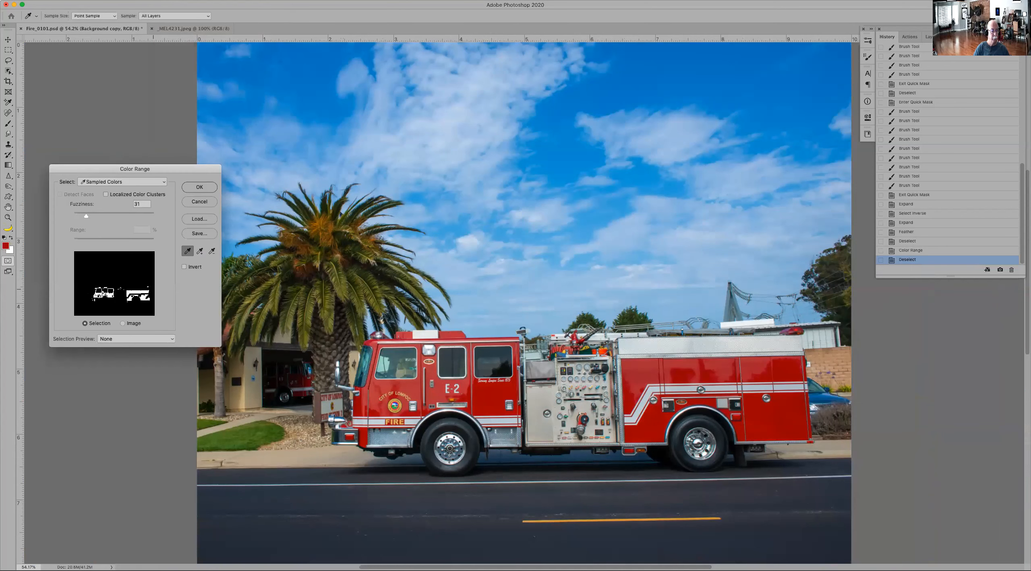
click(129, 324)
click(84, 324)
alt+click(201, 204)
alt+click(200, 205)
click(160, 184)
click(154, 184)
Step: Select the blue parts of the sky in Color Range by sampling several blue areas and setting the fuzziness to 7
click(672, 67)
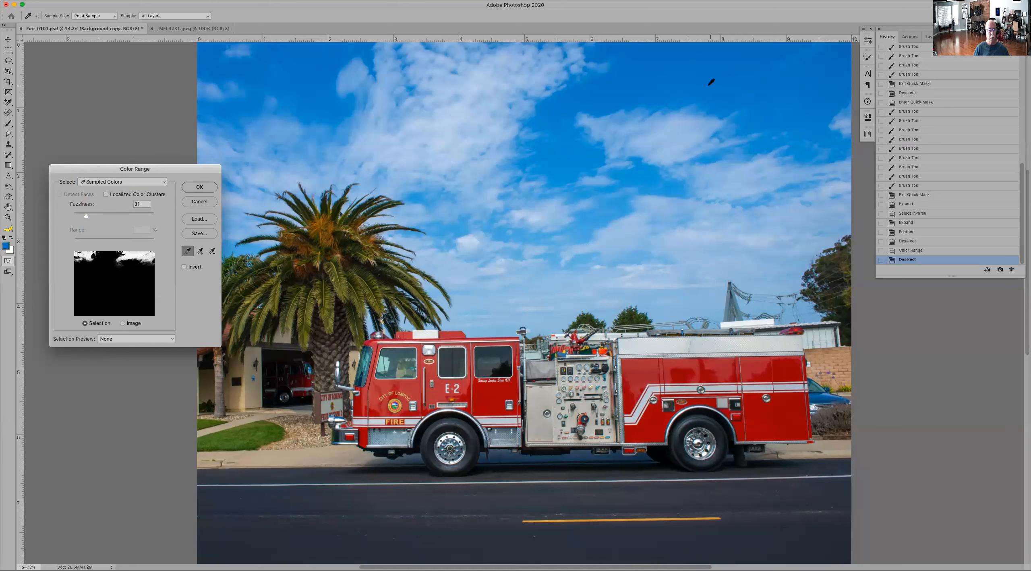
mouse_move(706, 76)
mouse_down()
mouse_move(729, 99)
mouse_move(780, 110)
mouse_up()
click(762, 146)
click(564, 157)
shift+click(595, 217)
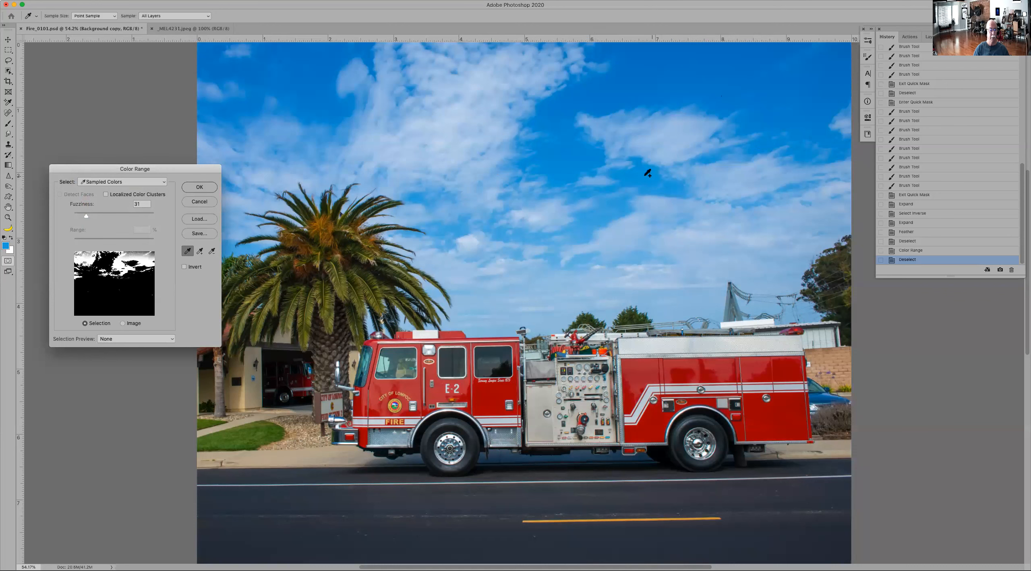
shift+click(298, 78)
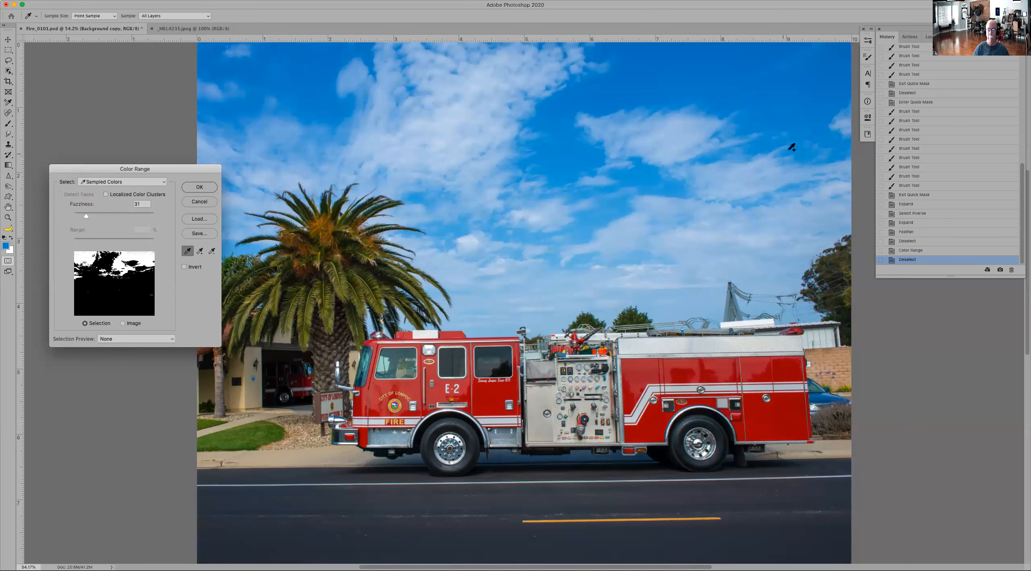
shift+click(836, 86)
mouse_move(86, 219)
mouse_down()
mouse_move(147, 218)
mouse_move(77, 218)
mouse_up()
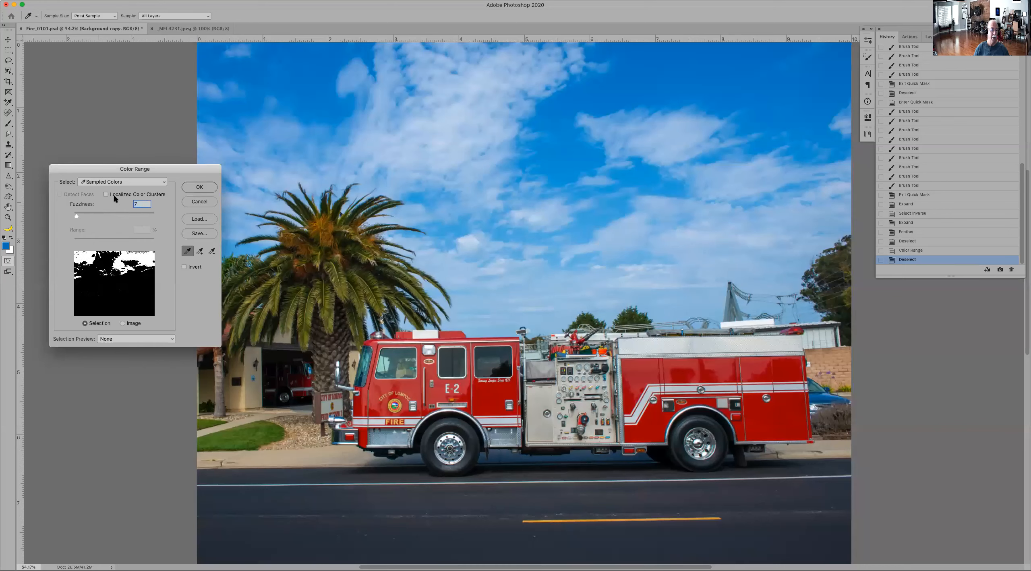
click(207, 186)
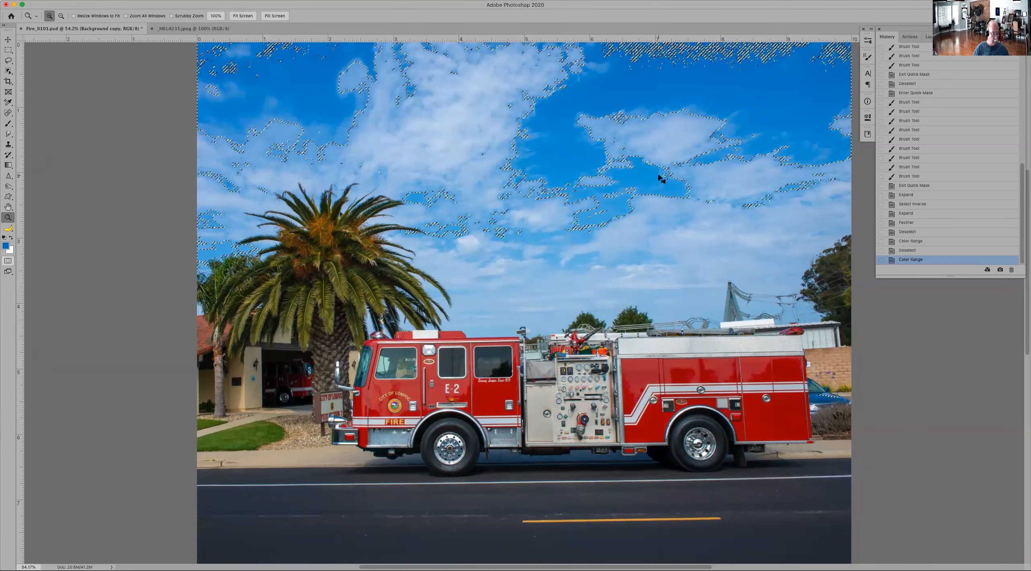
Step: Try copying the selected blue sky onto its own layer, check it among the layers, and undo the copy
key(super+j)
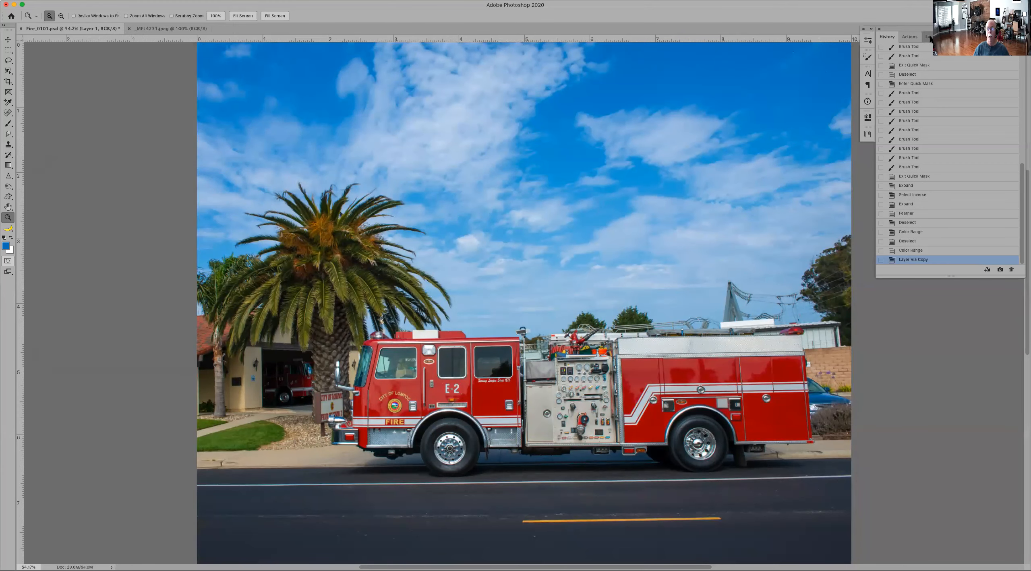
click(929, 37)
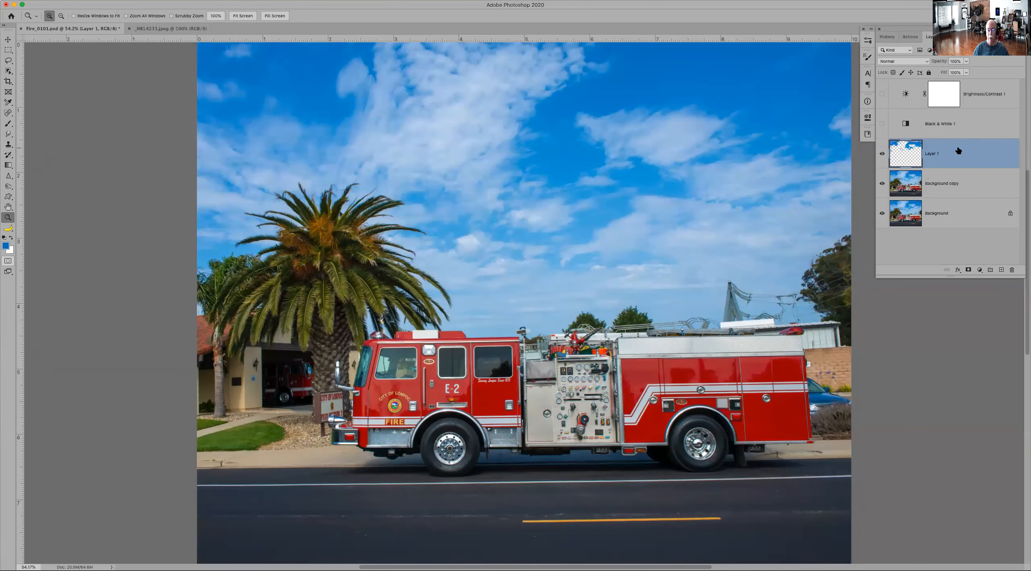
key(super+z)
key(super+z)
key(super+z)
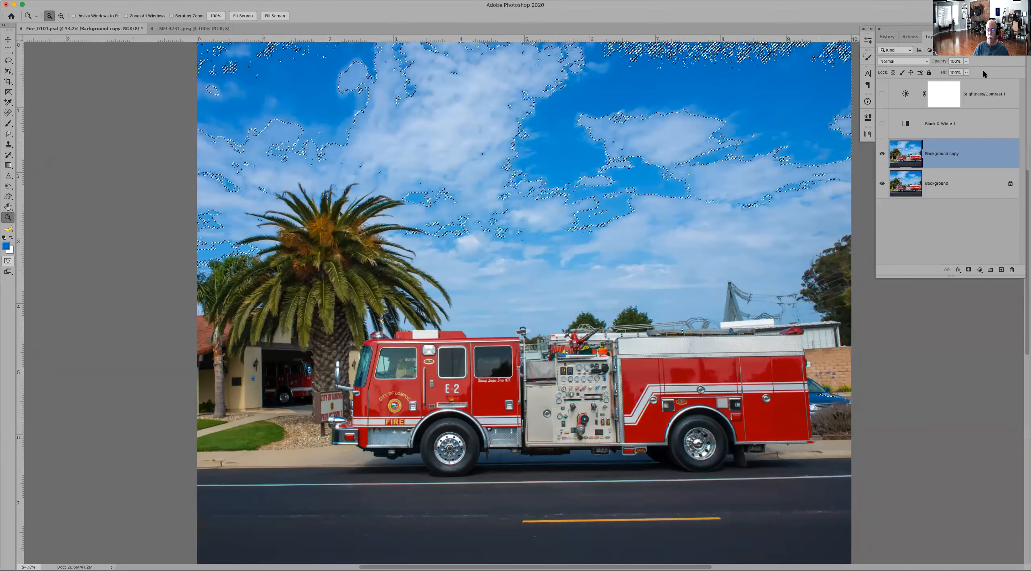
Step: Clear the sky selection and delete the Brightness/Contrast 1 and Black & White 1 adjustment layers
key(super+d)
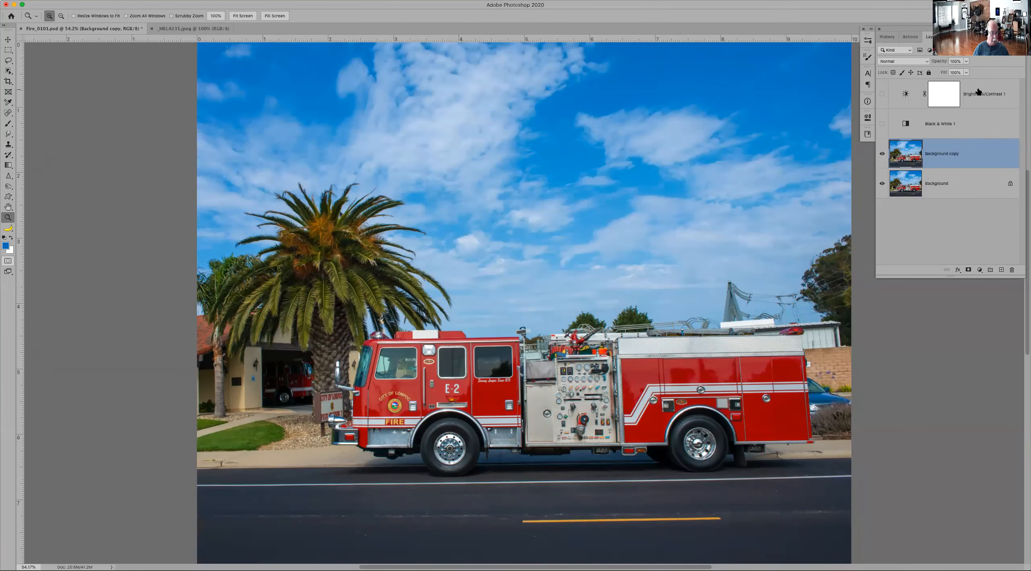
click(982, 97)
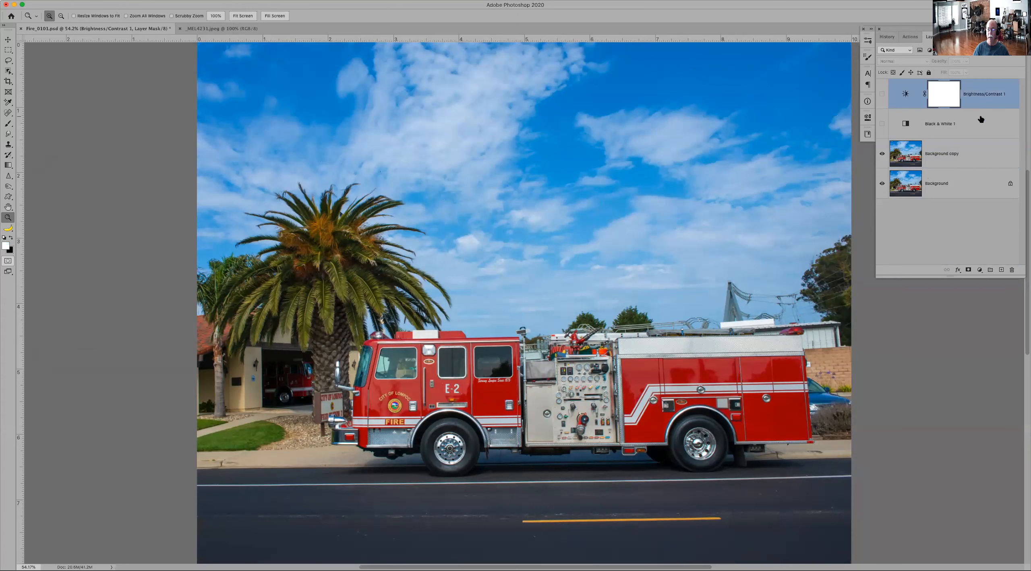
shift+click(982, 120)
drag(983, 125, 1012, 269)
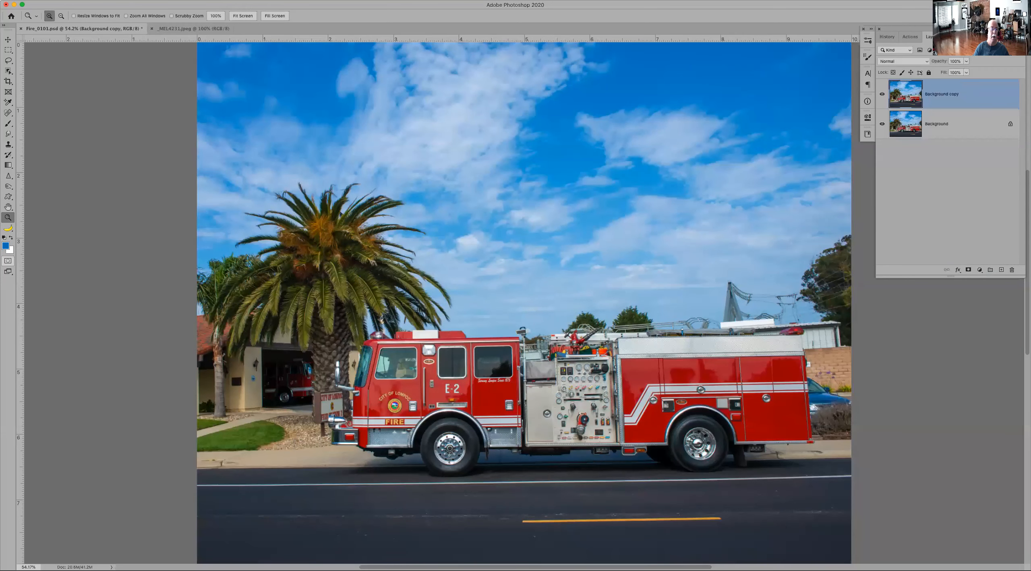
click(189, 1)
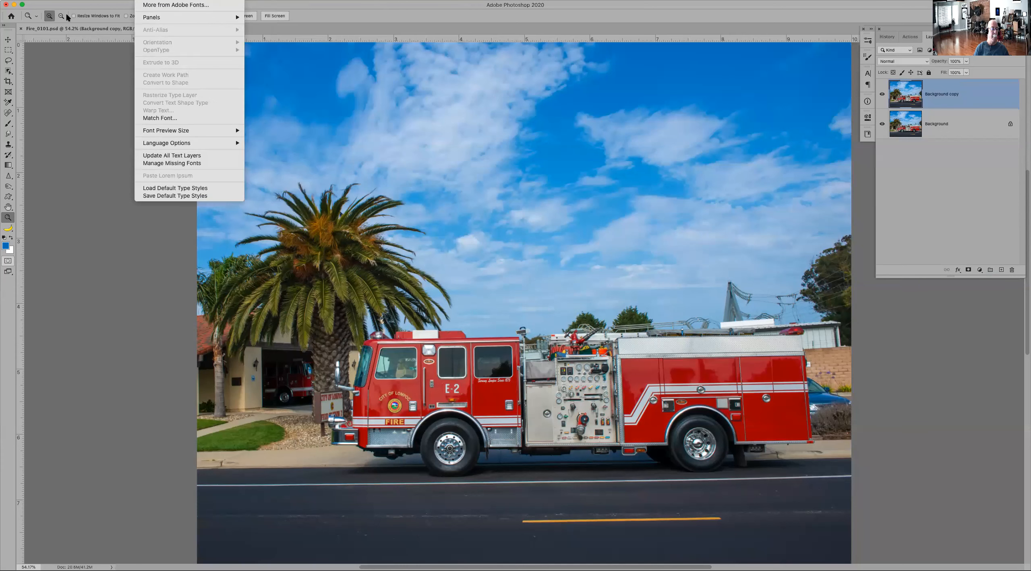
mouse_move(123, 0)
click(8, 62)
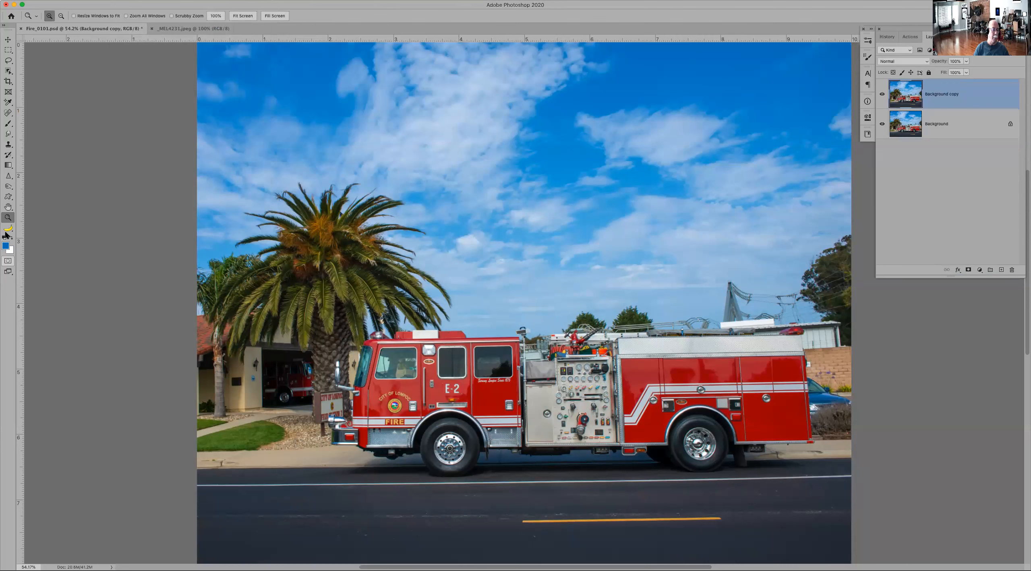
Step: Try selecting the box on the cab roof by tracing it with the Magnetic Lasso, and clear the selection after checking its edge
click(8, 229)
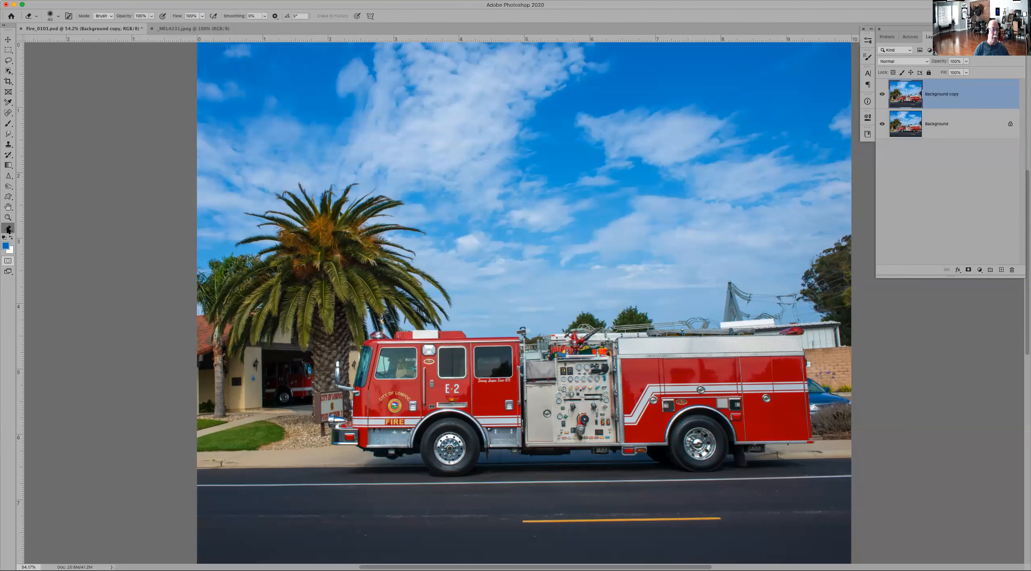
right_click(9, 229)
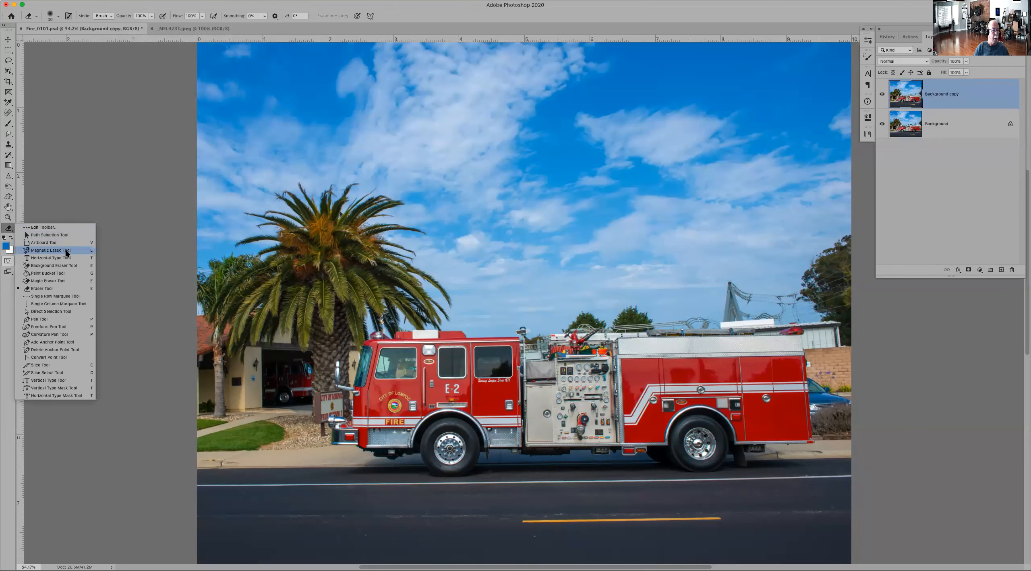
click(51, 250)
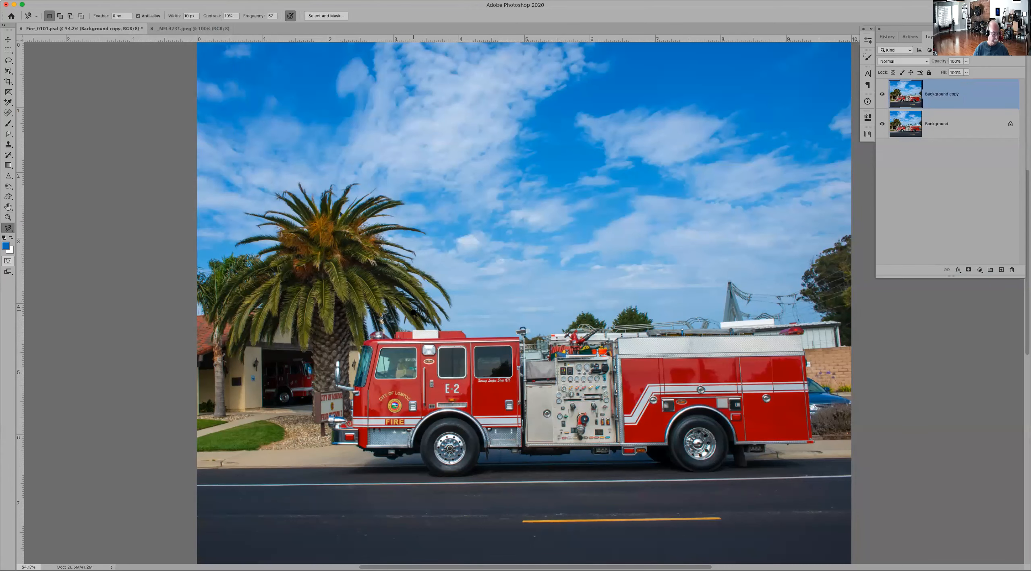
key(z)
drag(322, 286, 556, 417)
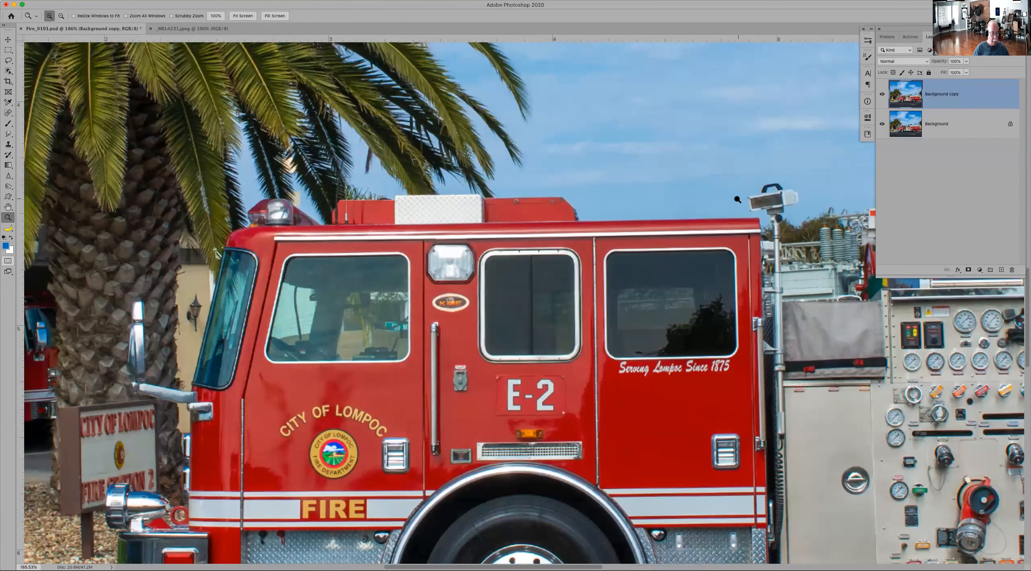
key(l)
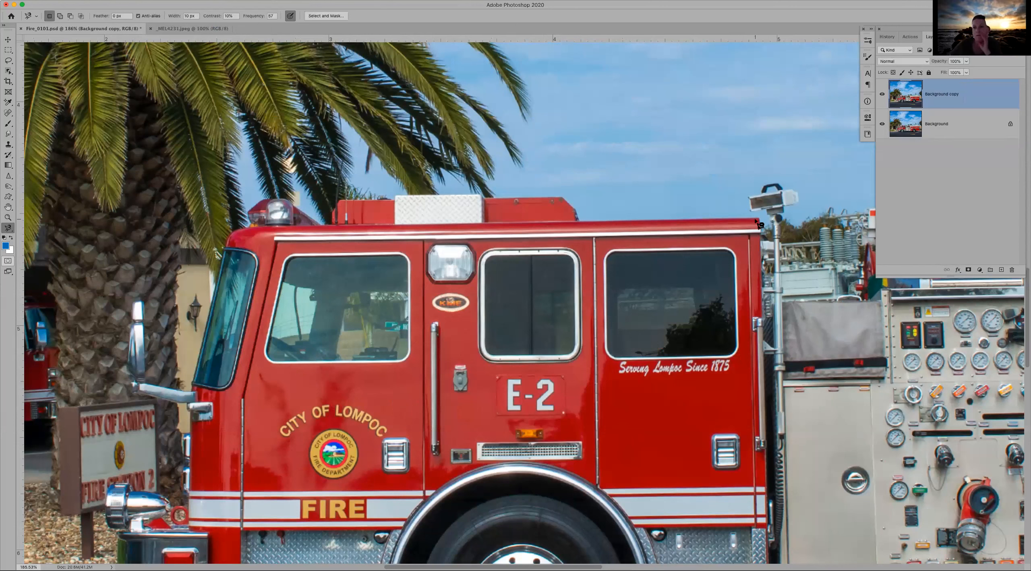
click(758, 219)
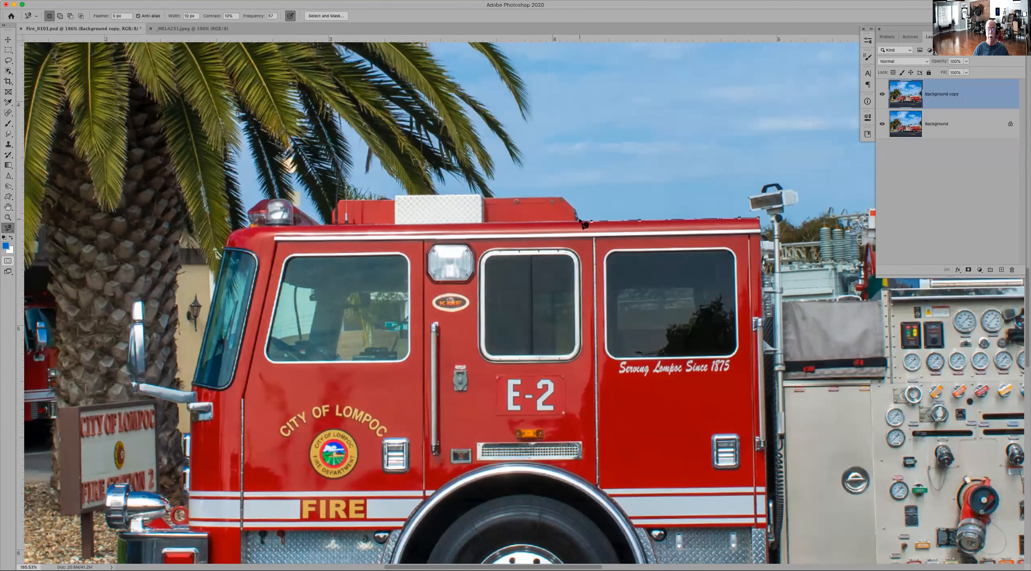
click(561, 196)
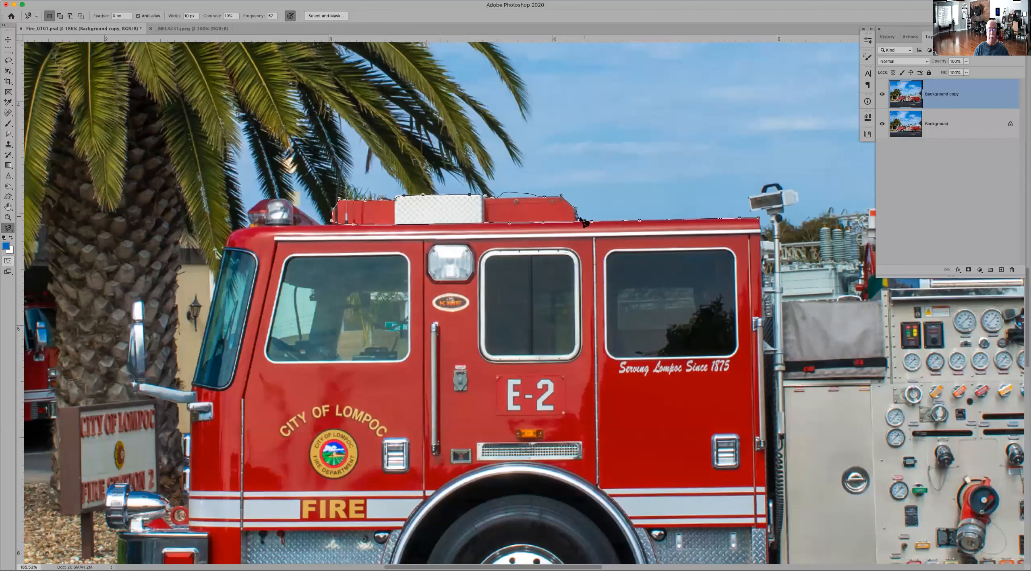
click(583, 225)
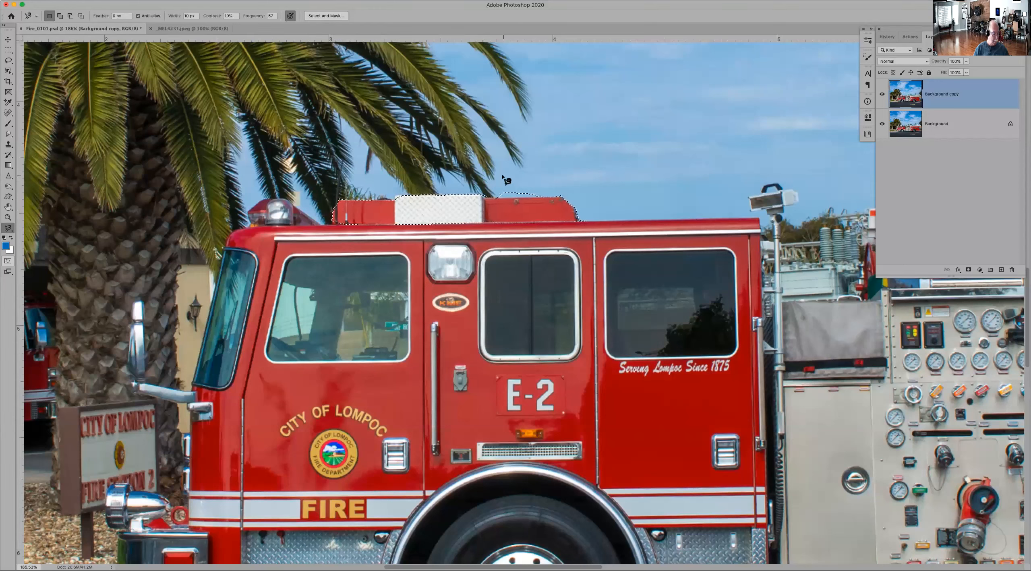
key(z)
drag(450, 150, 599, 267)
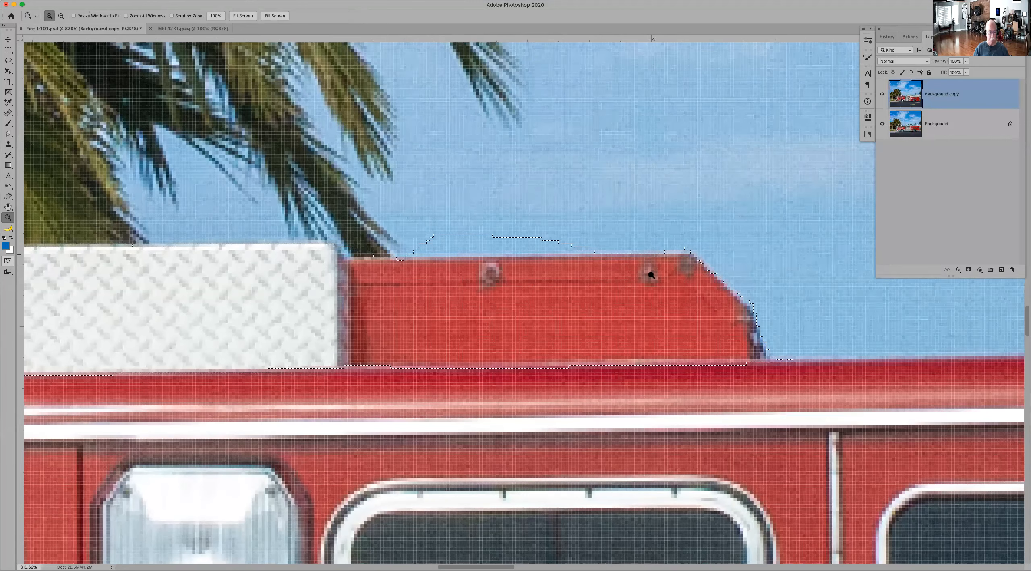
key(super+d)
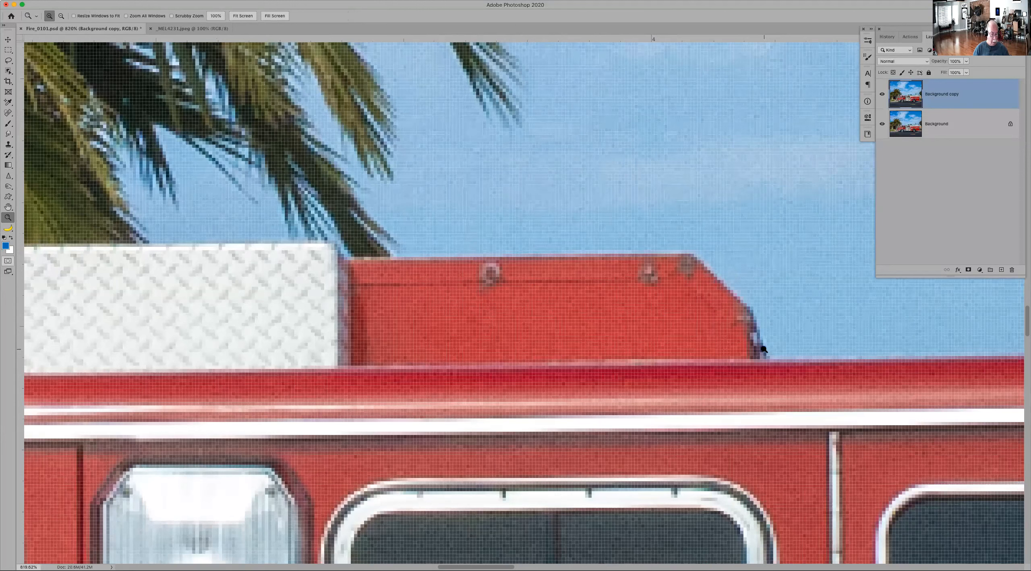
Step: Try tracing the red section of the roof box with the Magnetic Lasso using manually placed anchor points, and cancel the outlines
key(l)
click(767, 357)
click(751, 309)
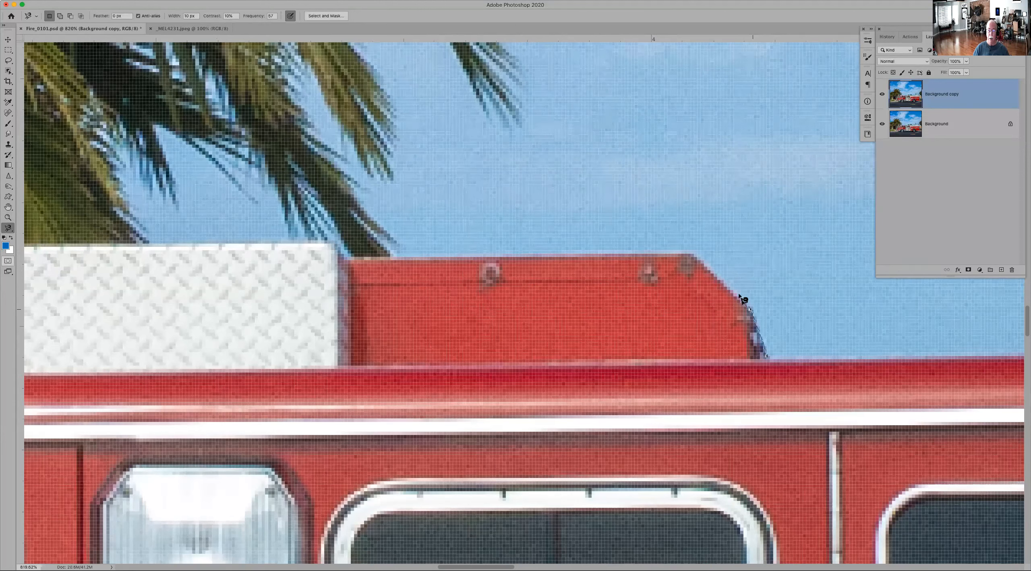
click(694, 251)
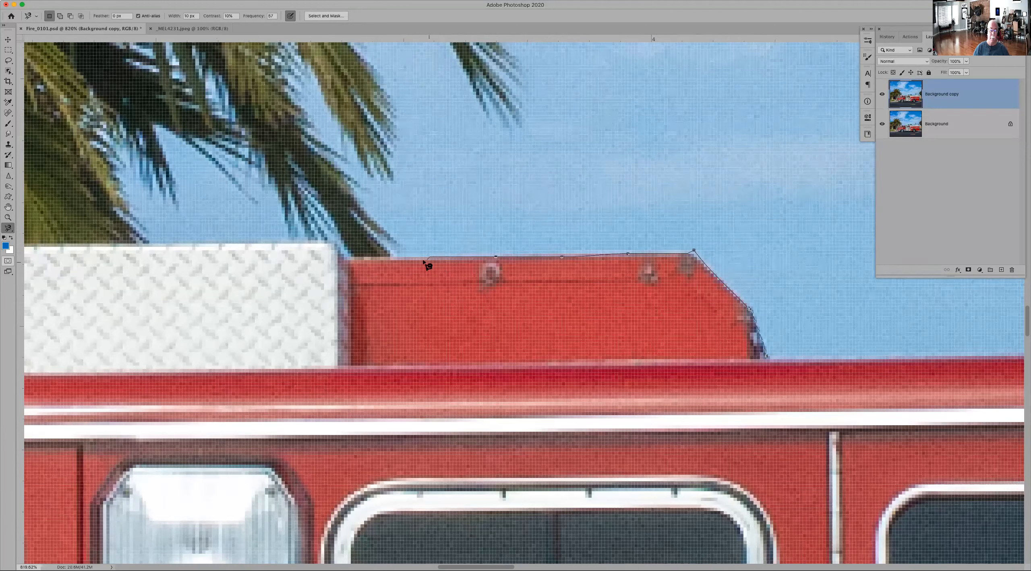
click(342, 257)
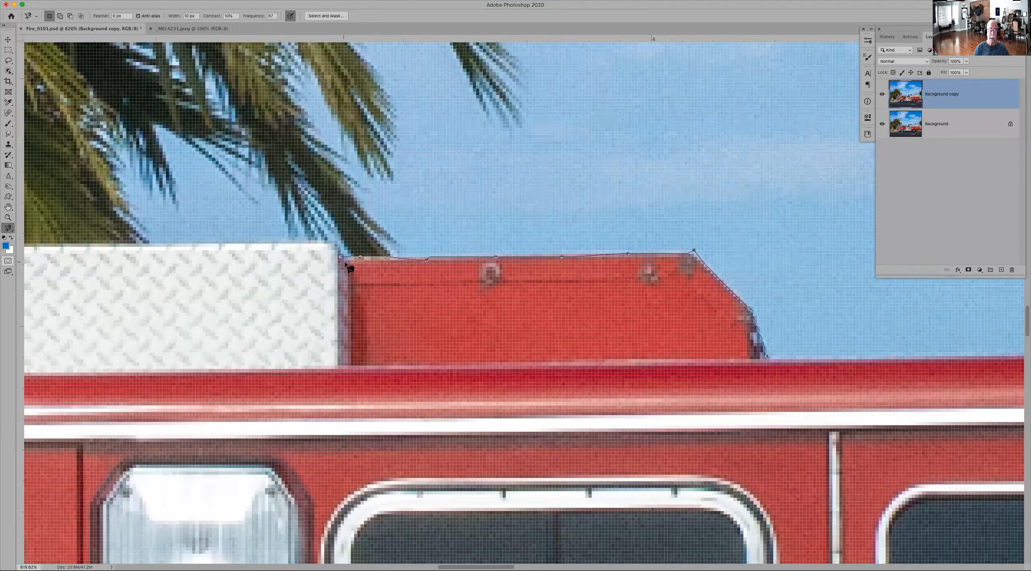
click(352, 363)
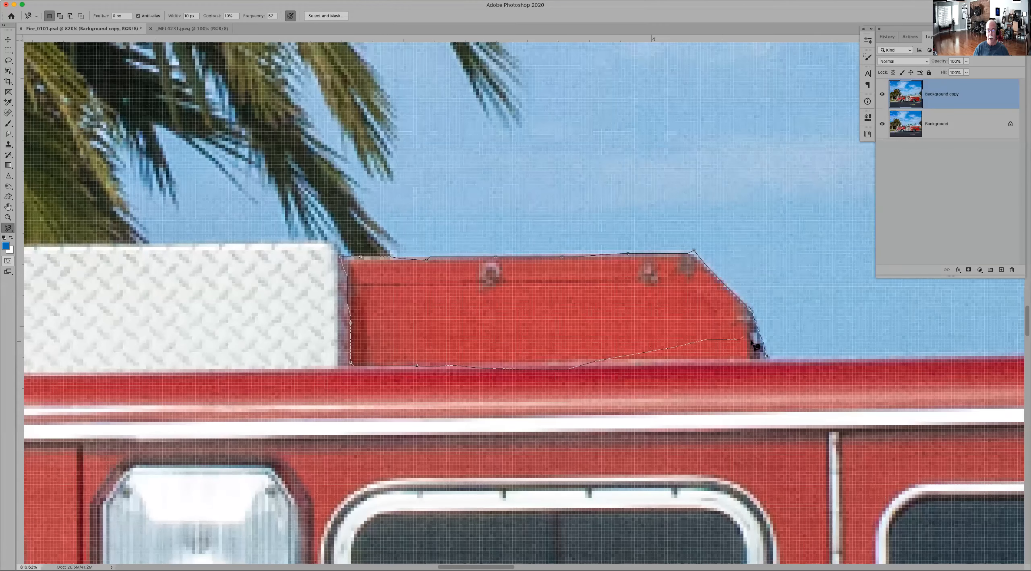
click(760, 357)
key(Escape)
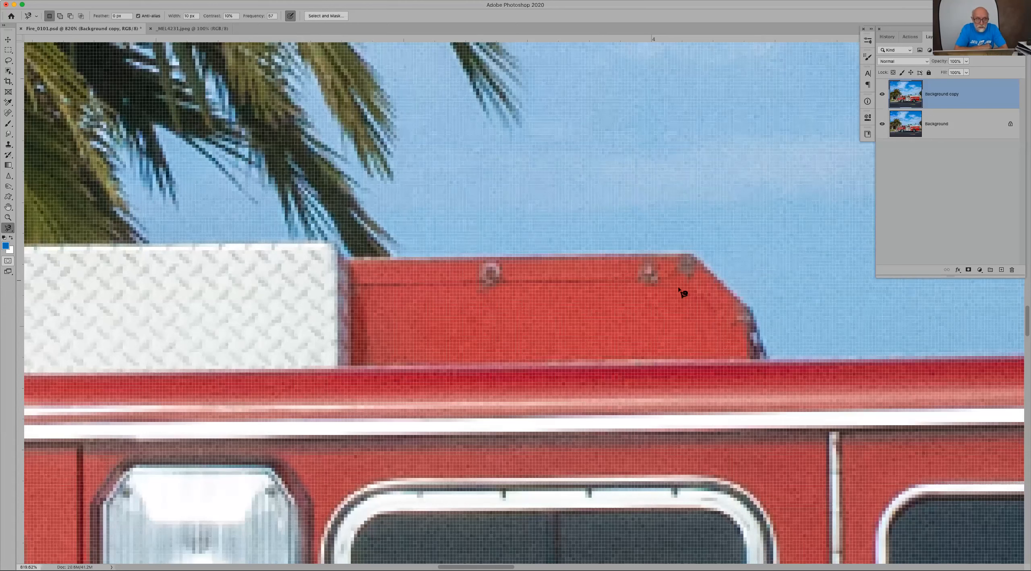
click(691, 250)
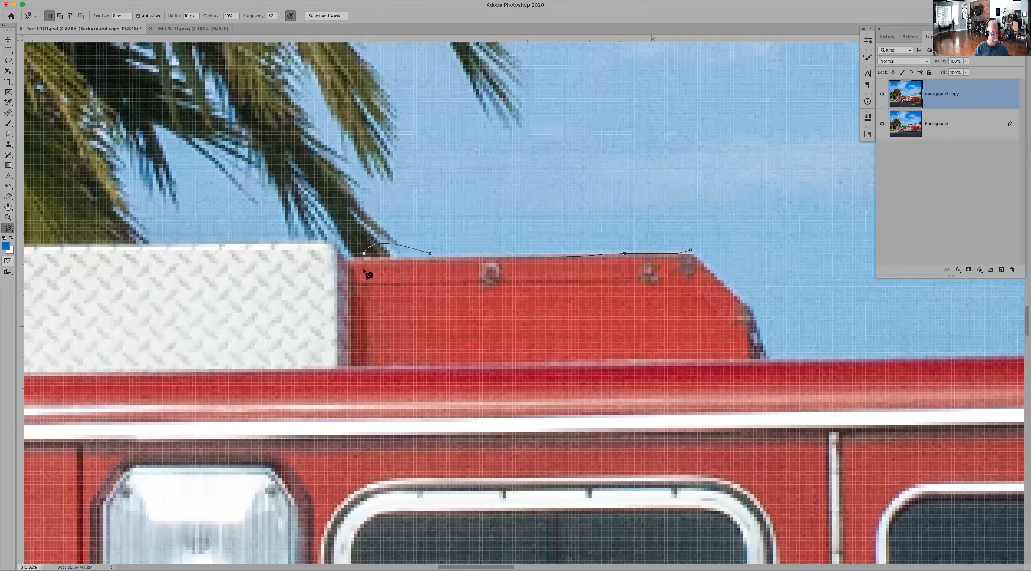
key(Escape)
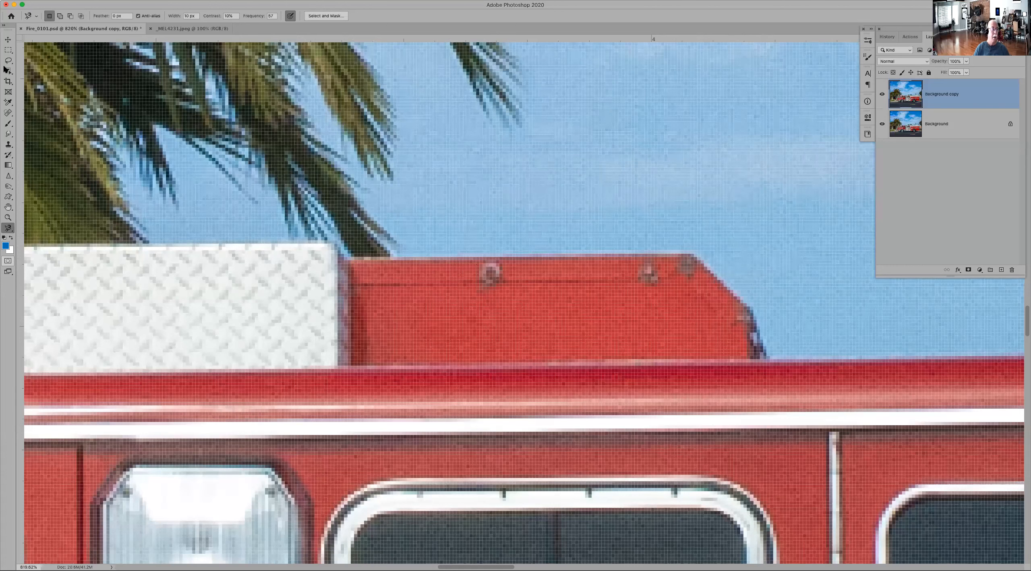
Step: Select the red section of the roof box beside the white tread plate with straight Polygonal Lasso edges from corner to corner
click(8, 61)
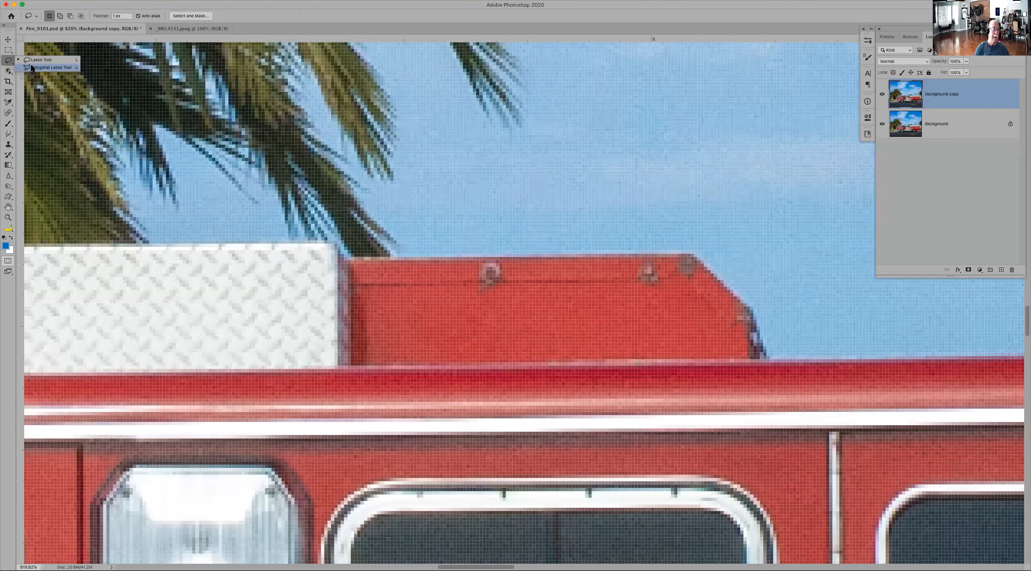
click(31, 67)
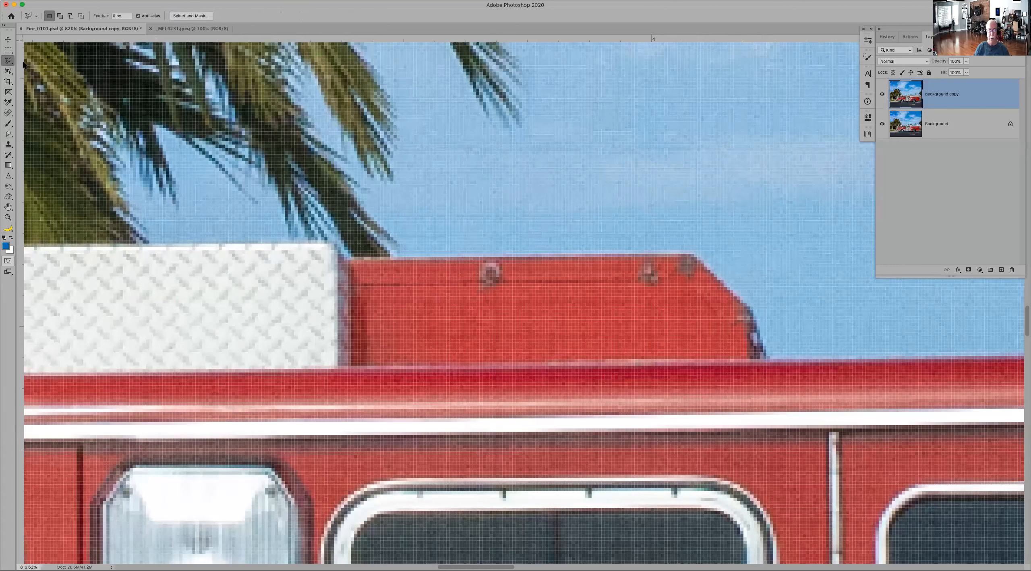
click(767, 358)
click(753, 305)
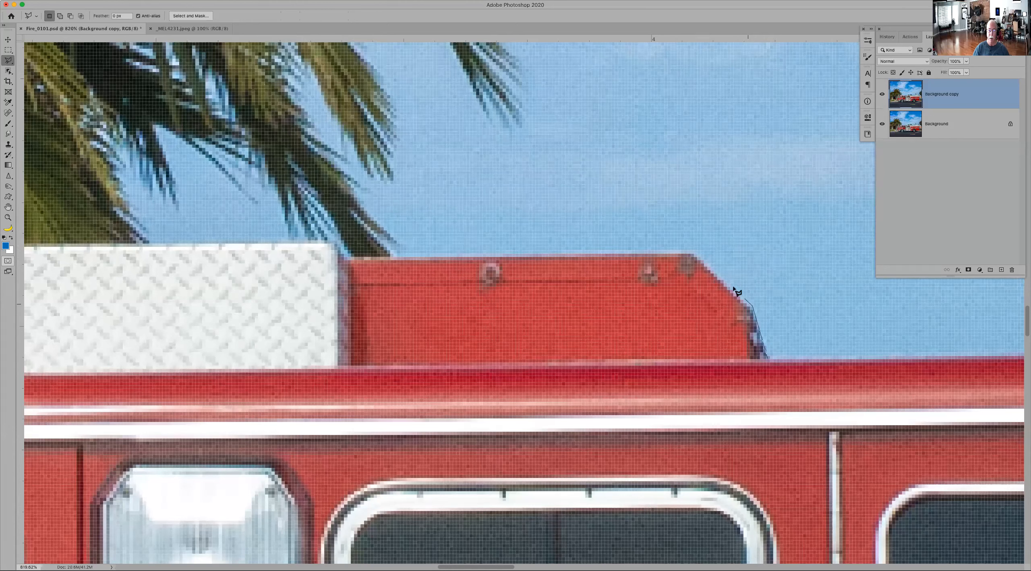
click(691, 253)
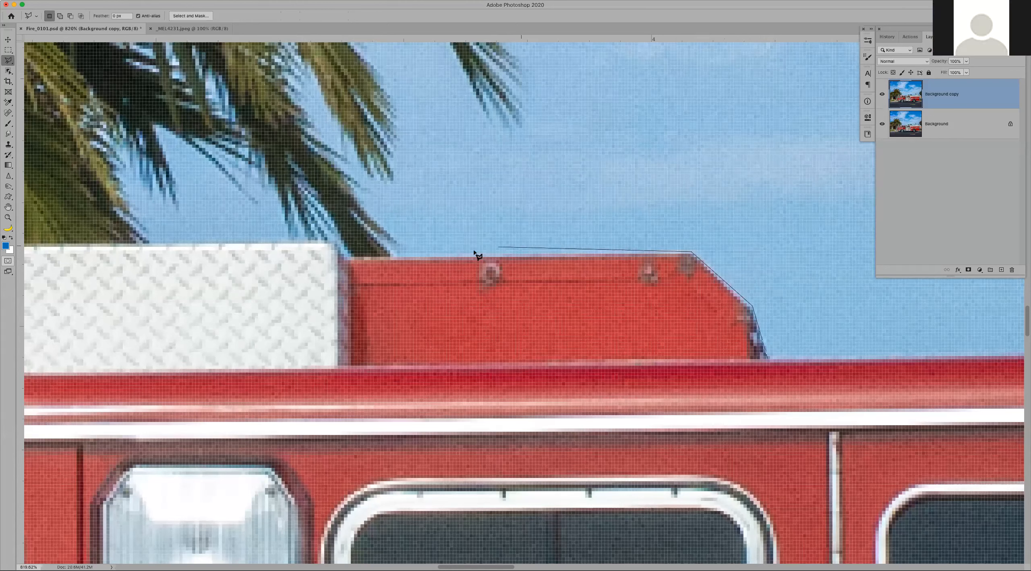
click(345, 256)
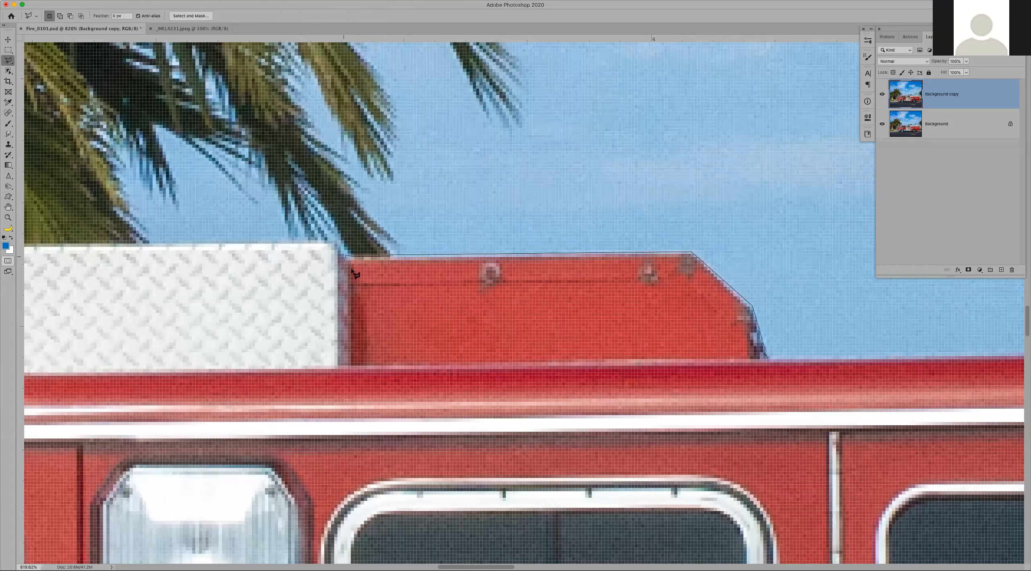
click(351, 360)
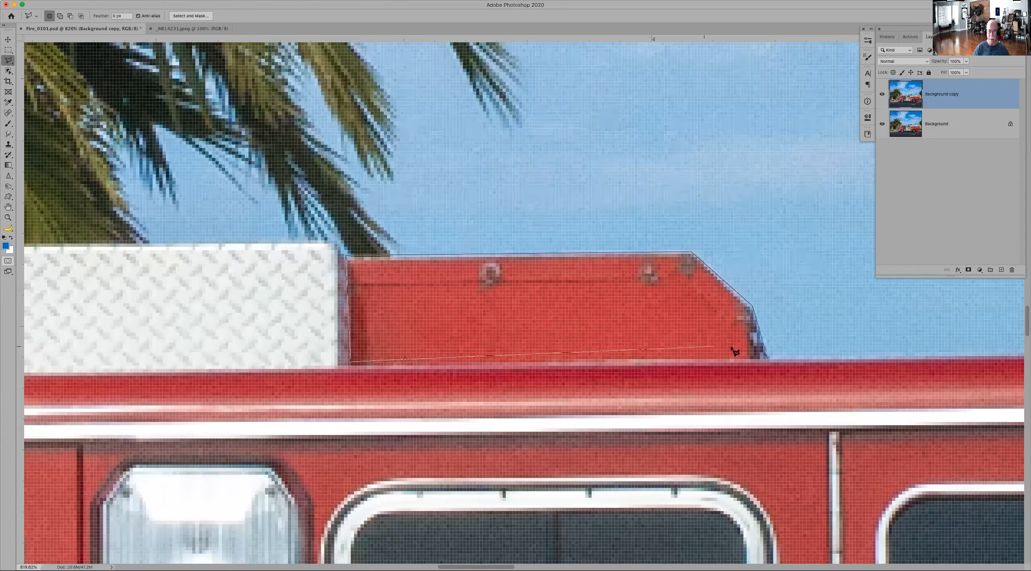
double_click(767, 359)
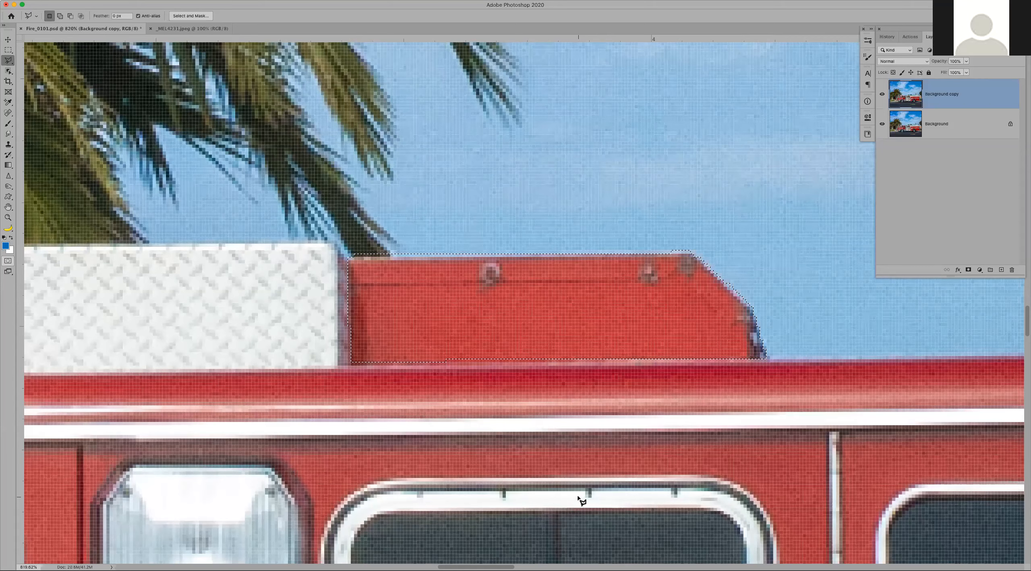
key(super+minus)
key(super+minus)
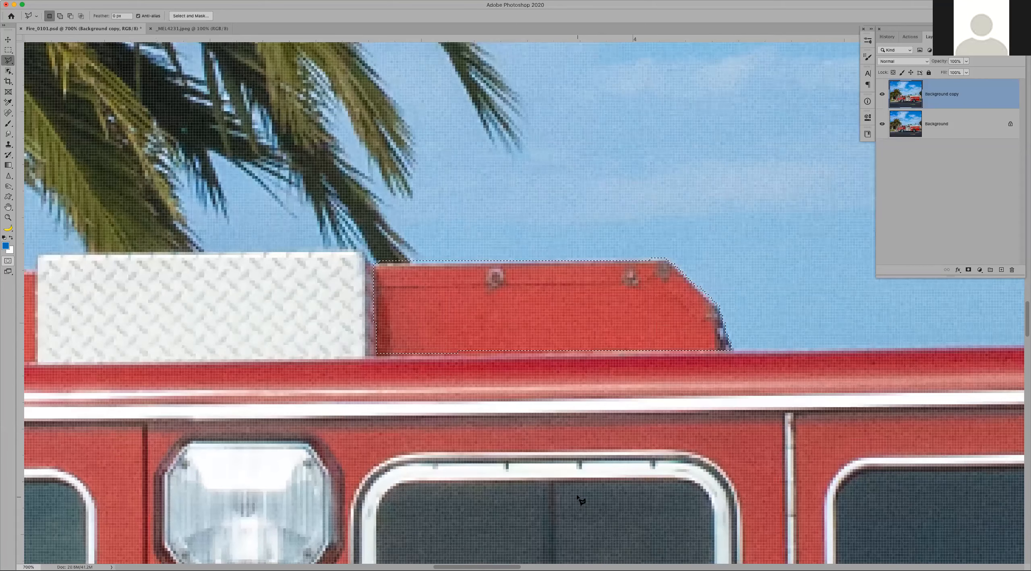
key(super+minus)
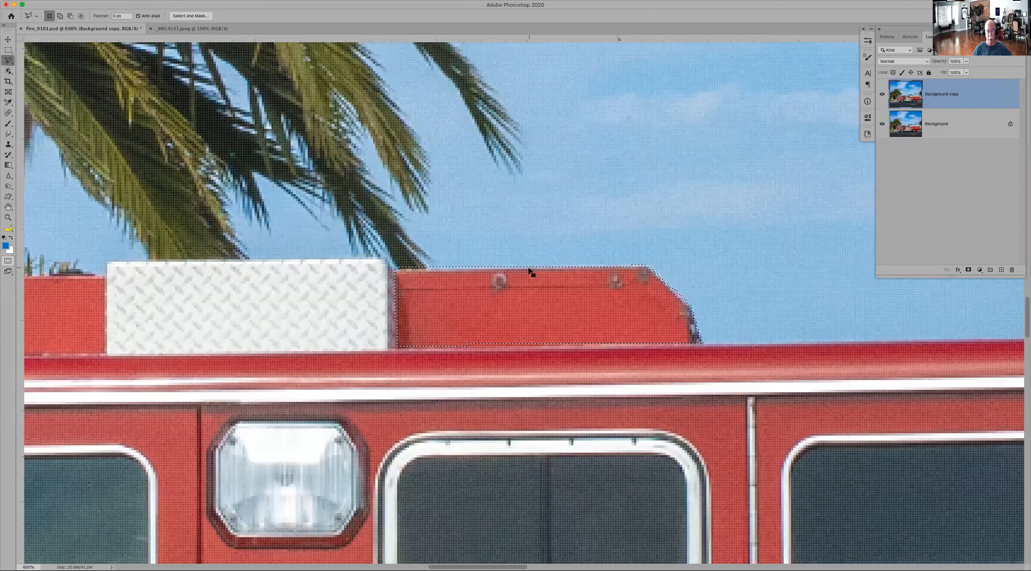
Step: Try outlining the octagonal lamp on the cab side corner by corner with the Polygonal Lasso
click(339, 423)
click(358, 508)
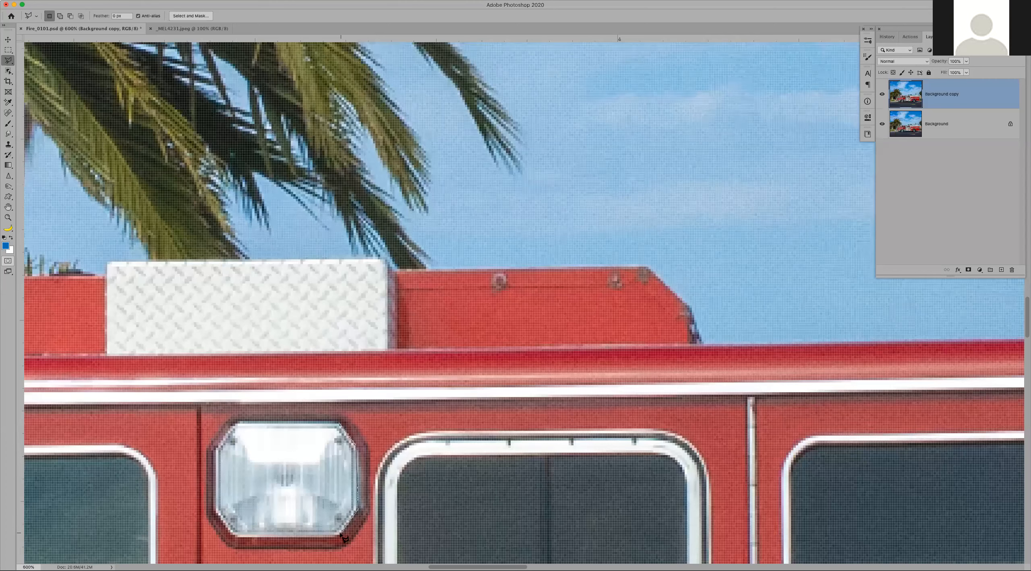
click(235, 539)
click(216, 512)
click(217, 445)
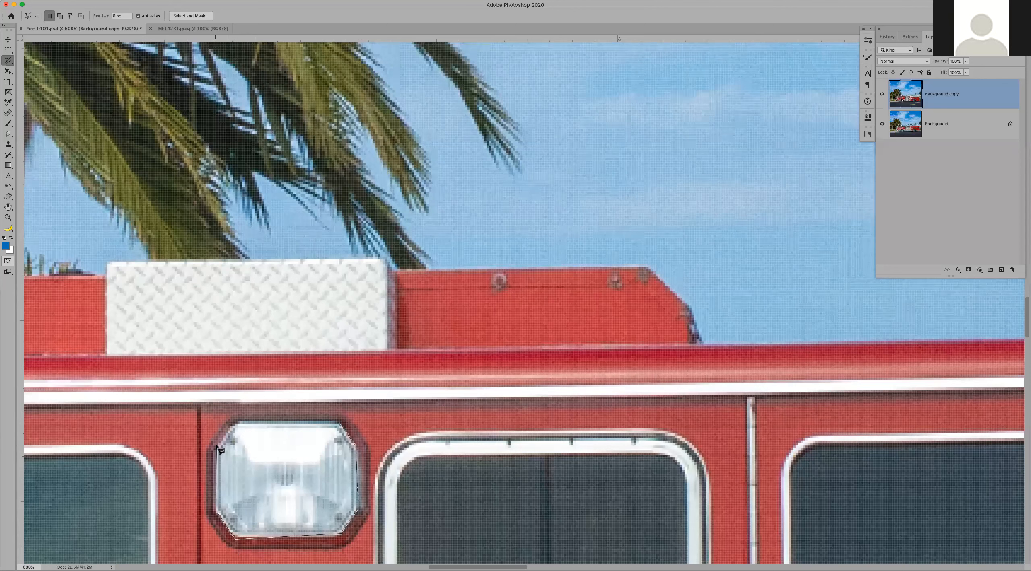
click(240, 422)
click(340, 423)
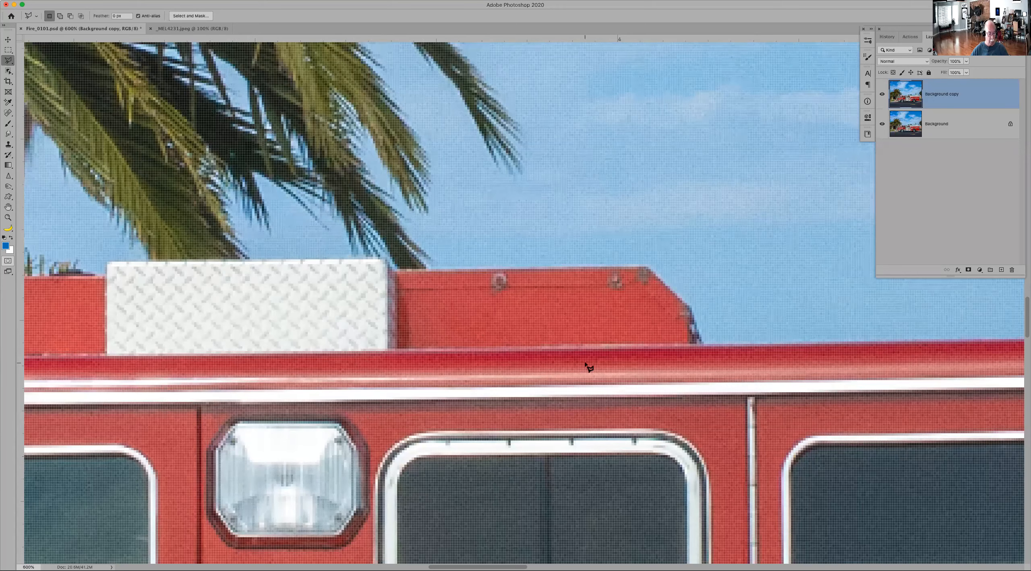
key(super+0)
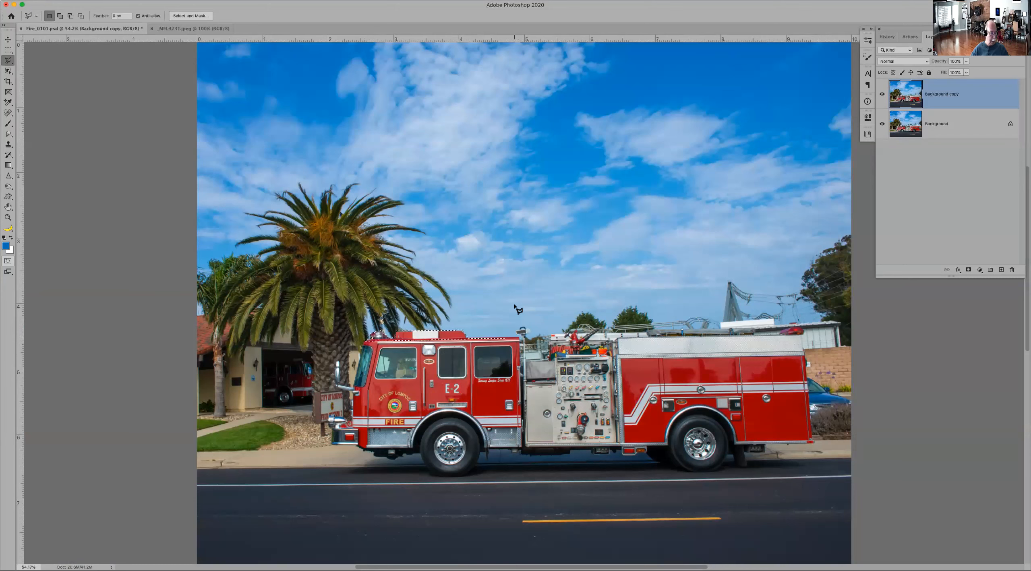
Step: Start a Polygonal Lasso outline at the rear upper corner of the cab roof
key(z)
drag(449, 345, 449, 344)
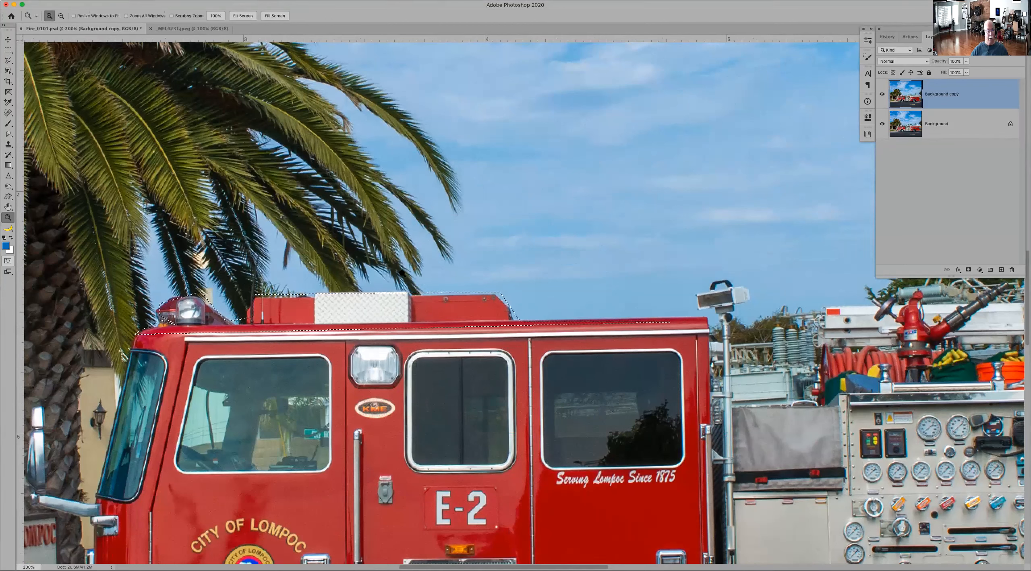
click(9, 61)
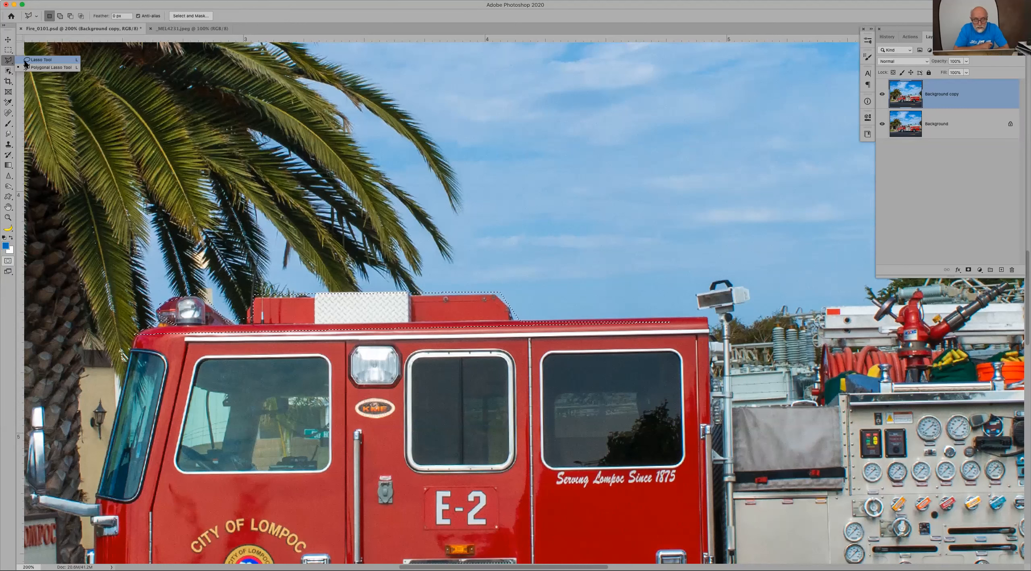
click(710, 329)
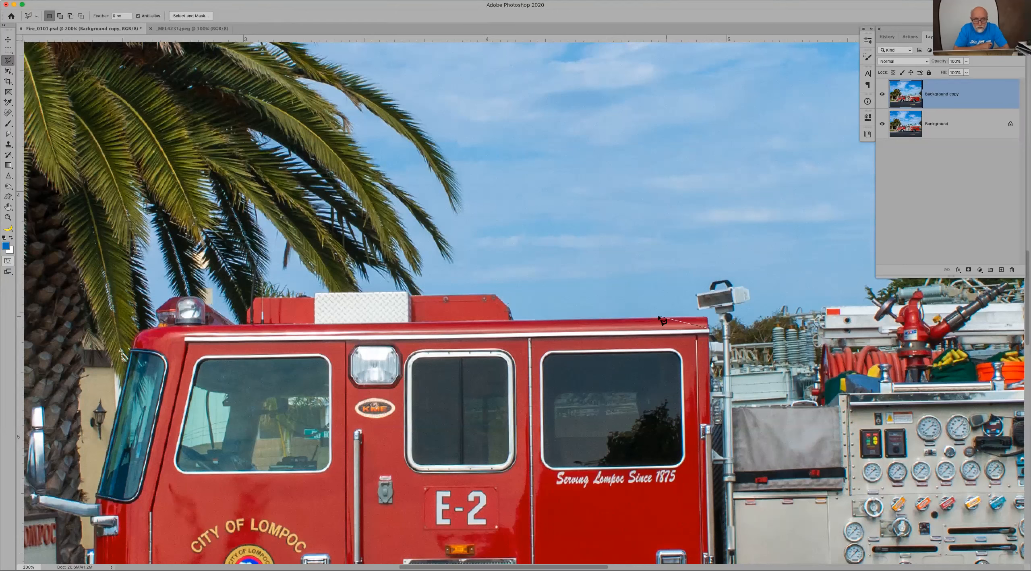
click(704, 317)
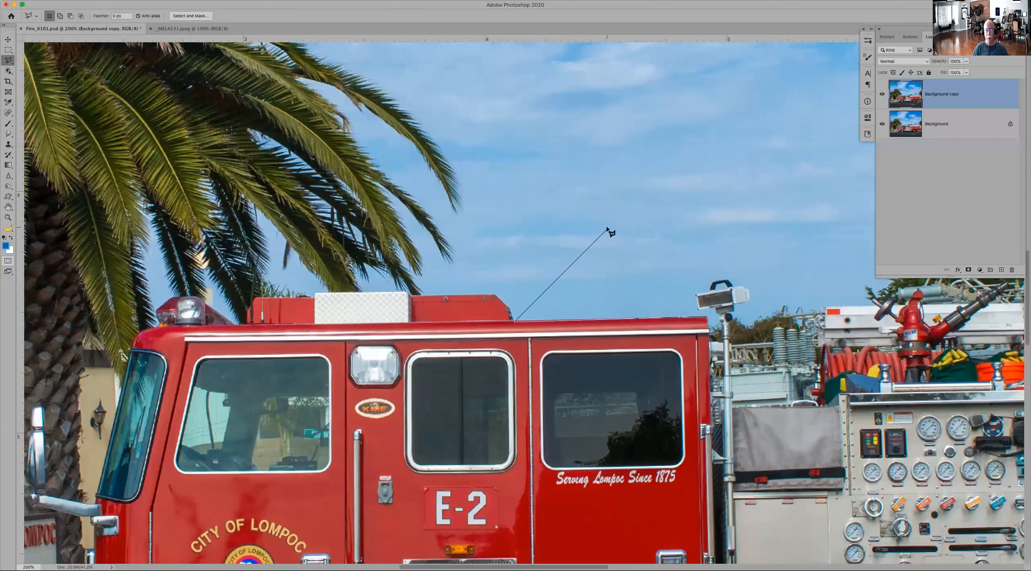
Step: Try drawing a zigzag Polygonal Lasso outline across the sky above the cab, and clear the selection
shift+click(562, 226)
click(548, 262)
click(562, 142)
click(588, 213)
click(588, 154)
click(621, 194)
click(641, 276)
click(658, 238)
click(659, 154)
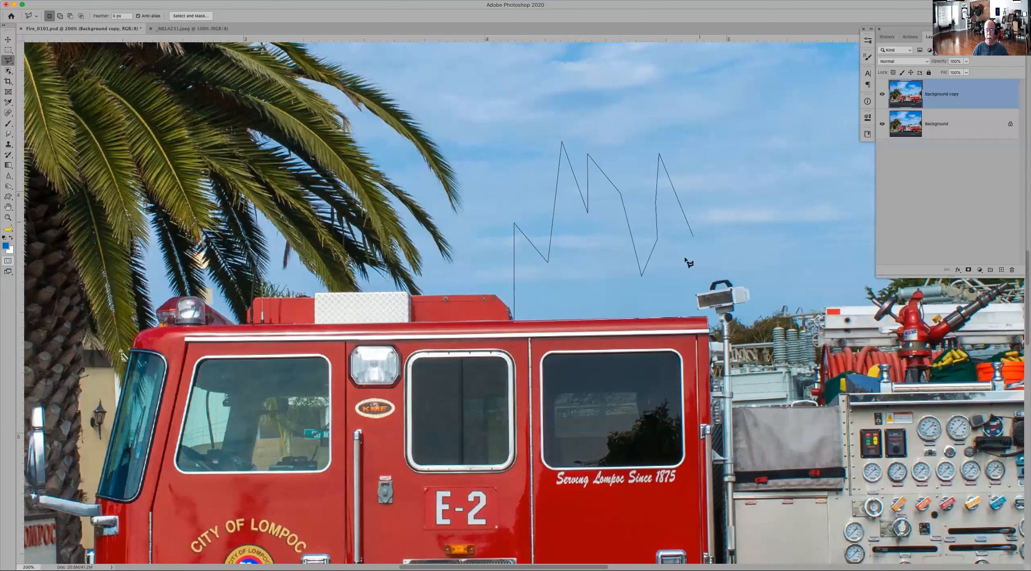
click(686, 108)
double_click(503, 207)
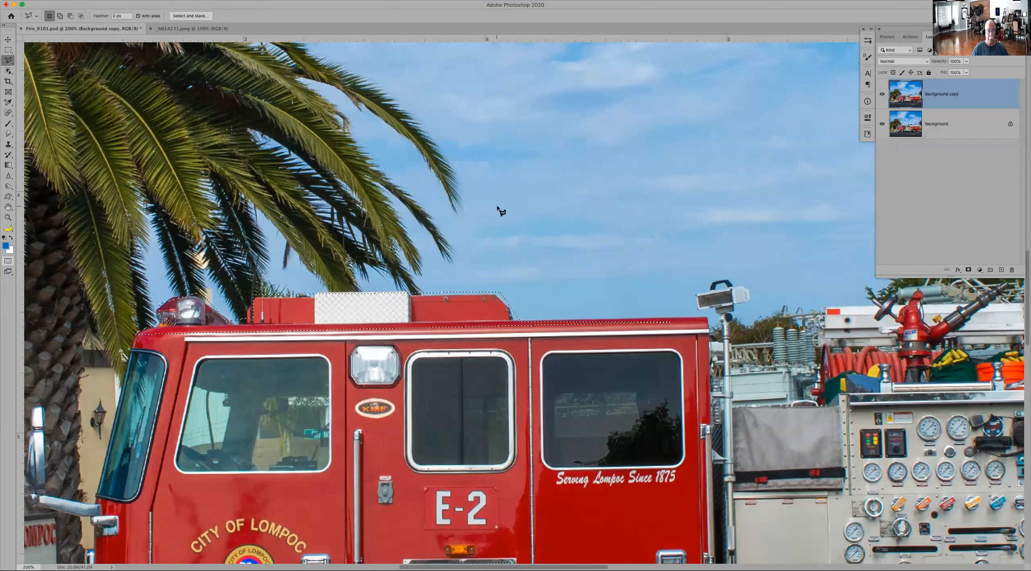
key(super+d)
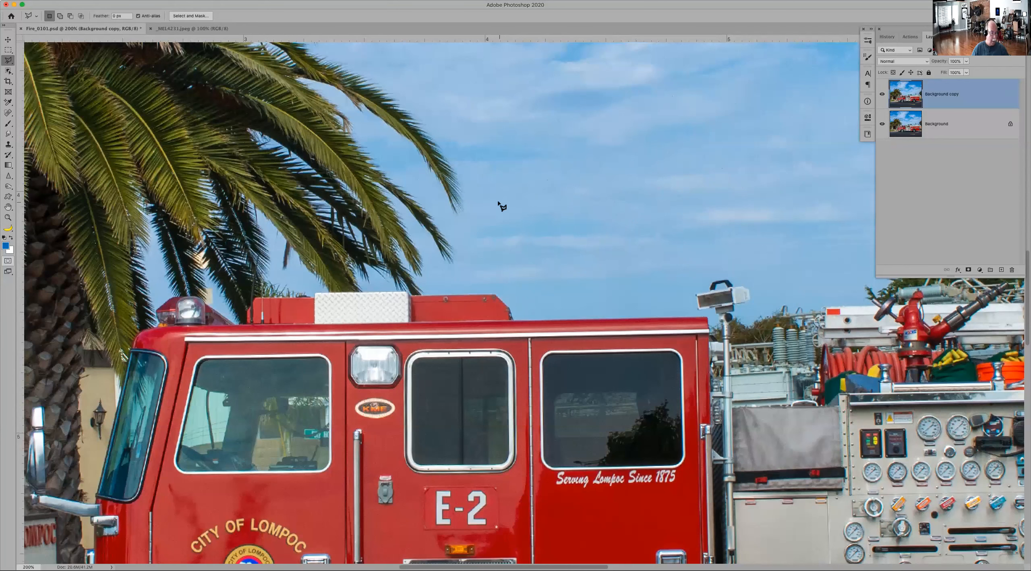
Step: Try drawing a freehand Lasso selection along the rear part of the cab roof, and clear the selection
click(9, 60)
click(26, 61)
mouse_move(557, 316)
mouse_down()
mouse_move(672, 315)
mouse_move(708, 329)
mouse_up()
key(super+d)
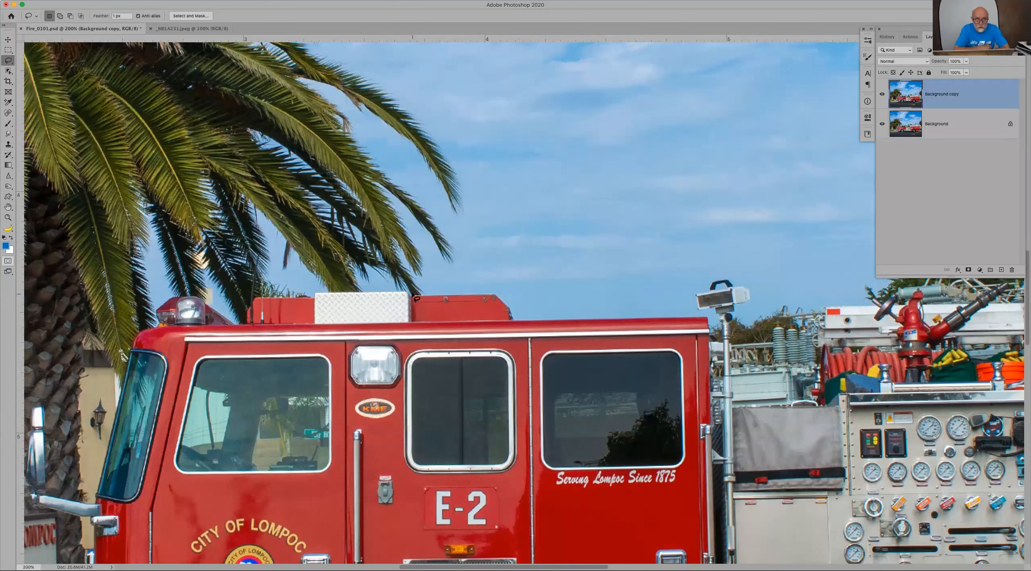
Step: Draw a freehand Lasso loop in the sky above the cab and add further areas in the sky and by the beacon
mouse_move(422, 297)
mouse_down()
mouse_move(495, 284)
mouse_move(503, 222)
mouse_move(654, 133)
mouse_move(652, 177)
mouse_move(541, 270)
mouse_move(504, 262)
mouse_move(557, 126)
mouse_move(601, 110)
mouse_move(571, 225)
mouse_move(487, 238)
mouse_up()
key(shift)
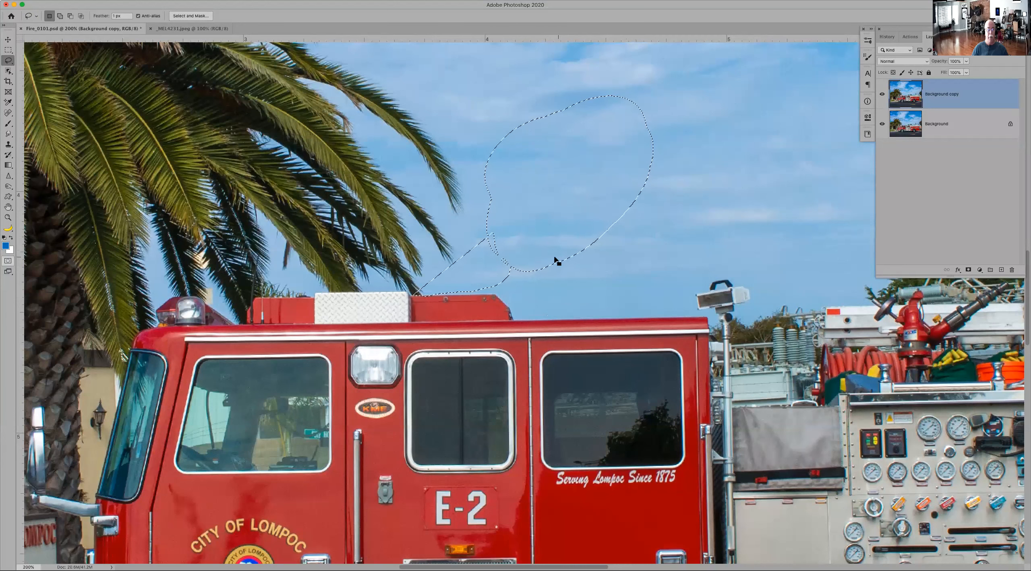
key(shift)
mouse_move(481, 216)
mouse_down()
mouse_move(571, 267)
mouse_move(525, 212)
mouse_up()
mouse_move(597, 212)
mouse_down()
mouse_move(586, 195)
mouse_move(596, 206)
mouse_up()
mouse_move(722, 269)
mouse_down()
mouse_move(685, 314)
mouse_move(776, 290)
mouse_move(725, 265)
mouse_up()
key(shift)
mouse_move(166, 284)
mouse_down()
mouse_move(138, 295)
mouse_move(162, 337)
mouse_move(255, 328)
mouse_move(202, 270)
mouse_move(161, 298)
mouse_up()
Step: Try subtracting an area from the sky selection with the Lasso, and clear the selection
key(alt)
mouse_move(744, 248)
mouse_down()
mouse_move(689, 250)
mouse_move(657, 287)
mouse_move(677, 363)
mouse_move(755, 374)
mouse_move(804, 323)
mouse_move(785, 262)
mouse_move(743, 246)
mouse_up()
key(super+minus)
key(super+minus)
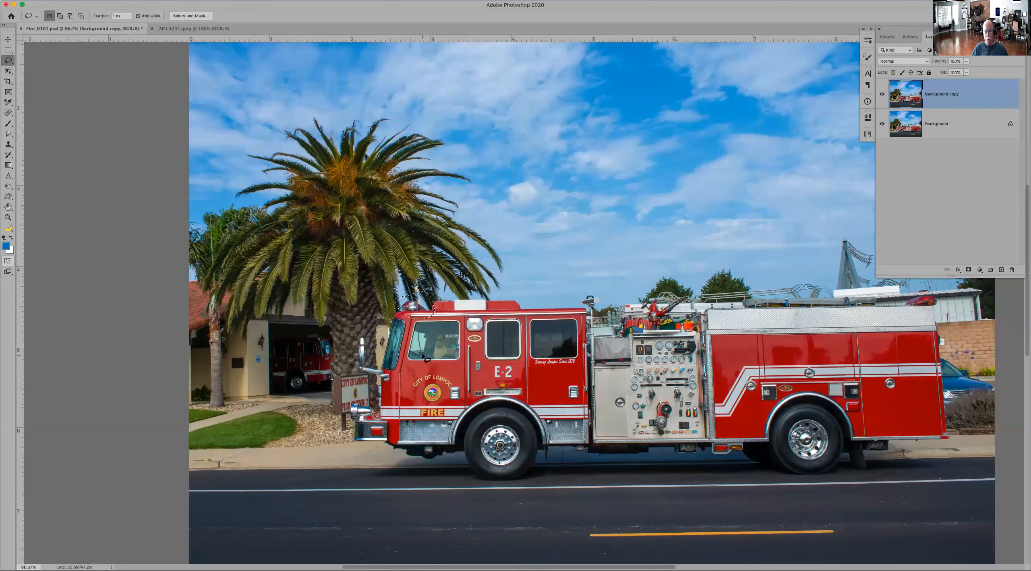
Step: Try a rectangular marquee around the whole fire truck, open it in Select and Mask, and cancel
key(m)
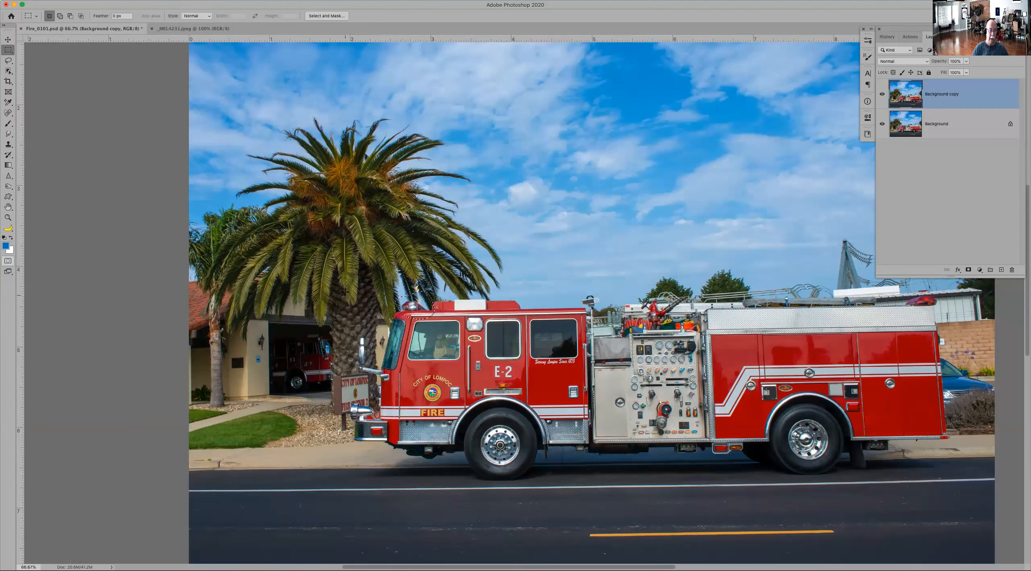
drag(342, 293, 950, 490)
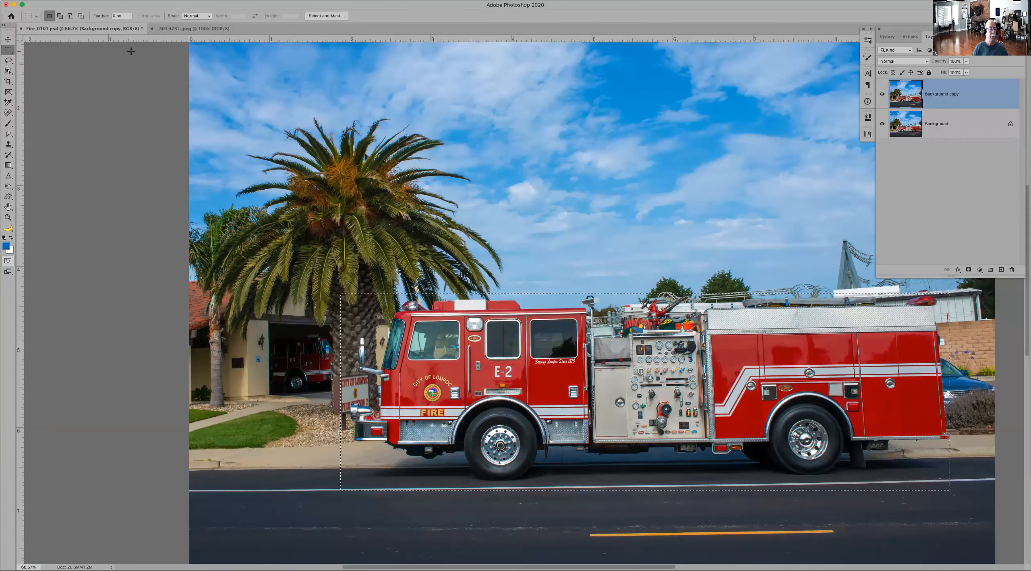
click(328, 16)
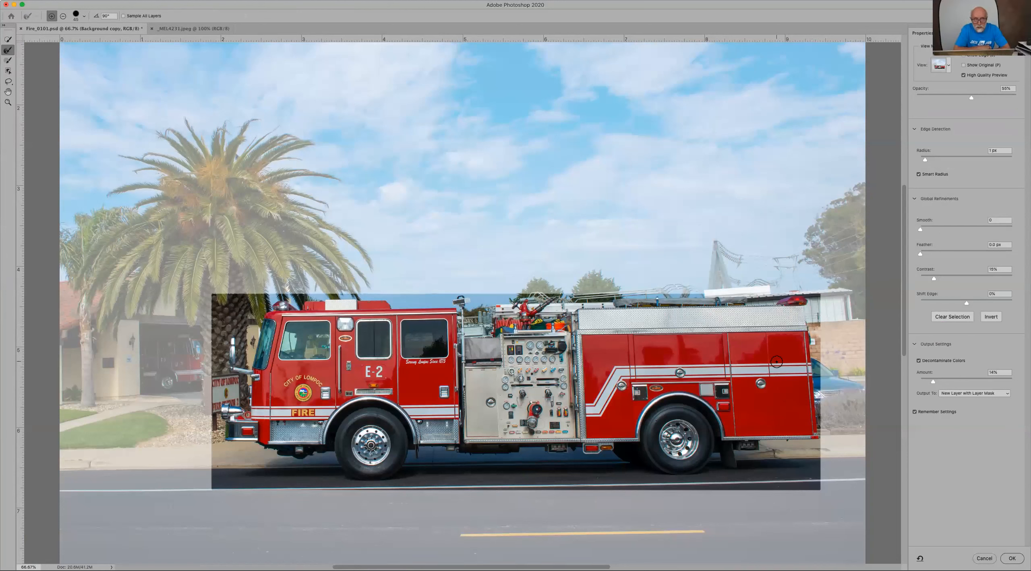
click(984, 560)
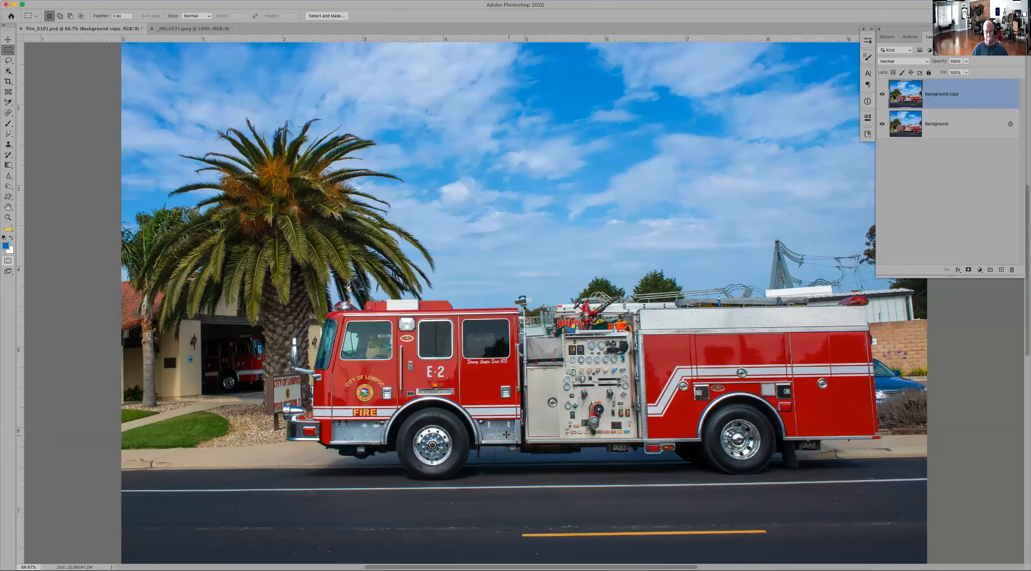
Step: Outline the shadow beneath the truck between the front and rear wheels with a freehand Lasso selection
key(z)
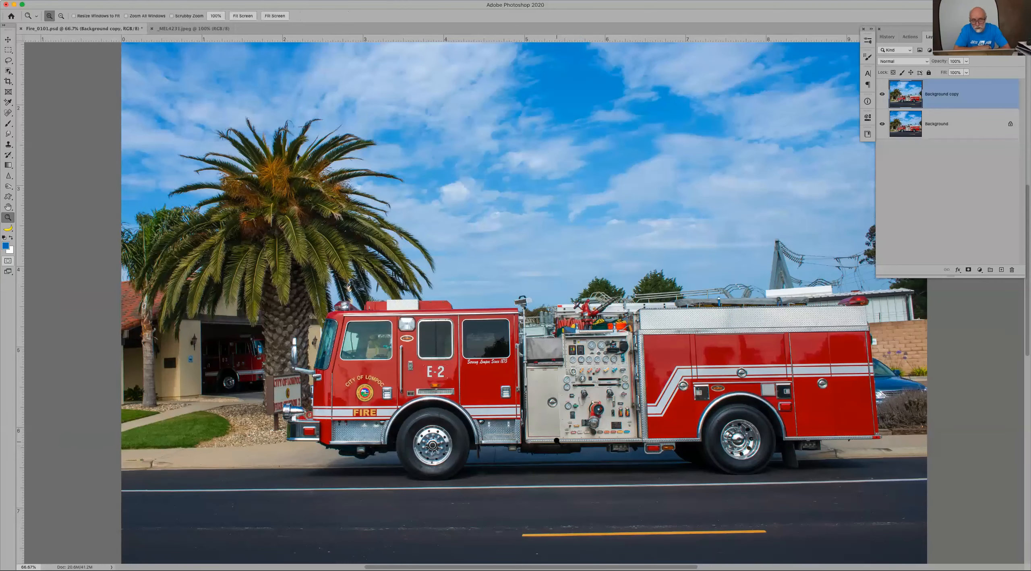
click(557, 440)
drag(604, 407, 504, 291)
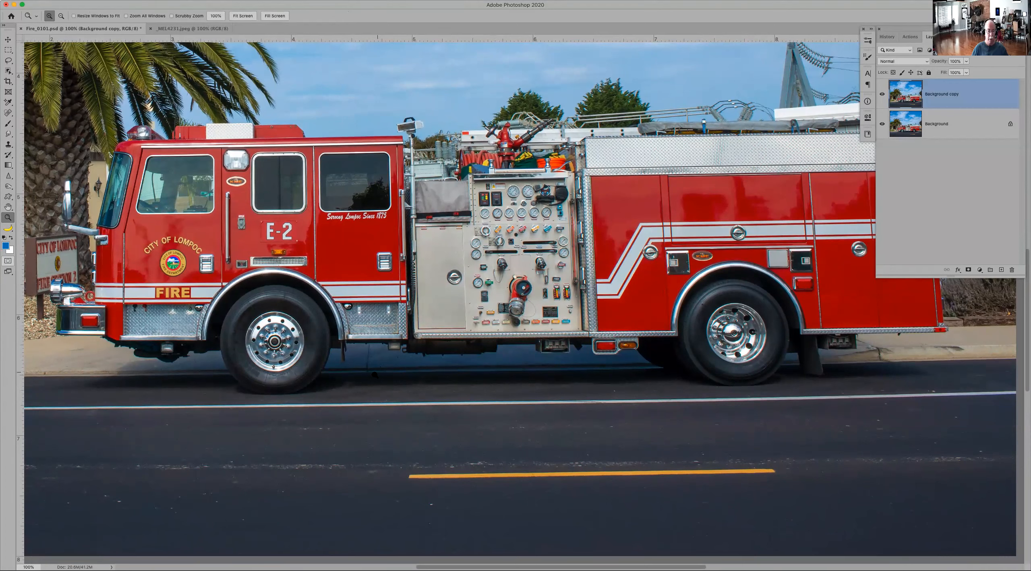
key(l)
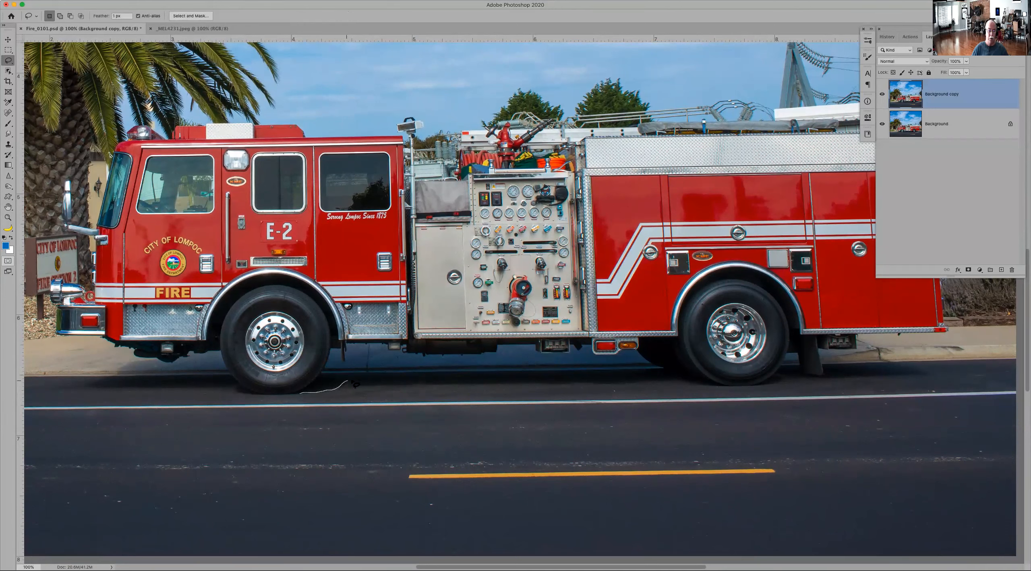
drag(365, 382, 568, 381)
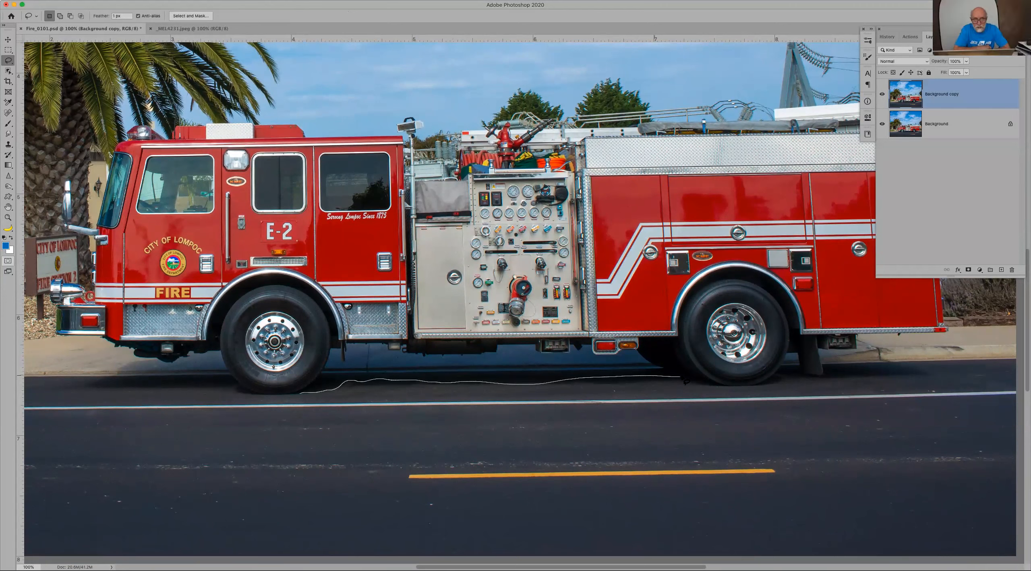
mouse_move(687, 381)
mouse_down()
mouse_move(782, 379)
mouse_move(765, 362)
mouse_move(615, 333)
mouse_move(480, 332)
mouse_move(363, 346)
mouse_move(302, 392)
mouse_up()
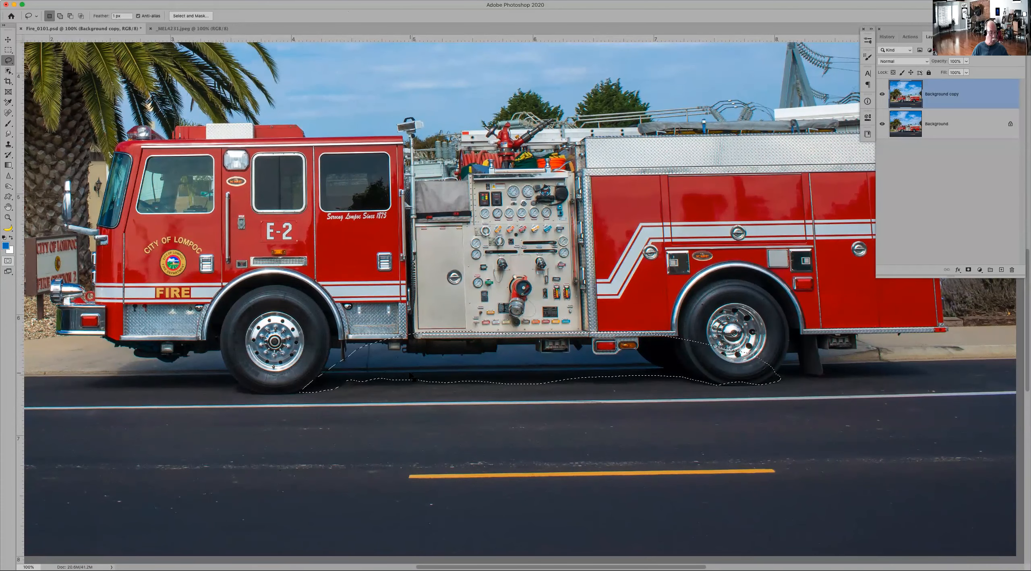
Step: Turn on Quick Mask and set up the Brush Tool Soft Round 1 preset with default colors and a smaller size
key(q)
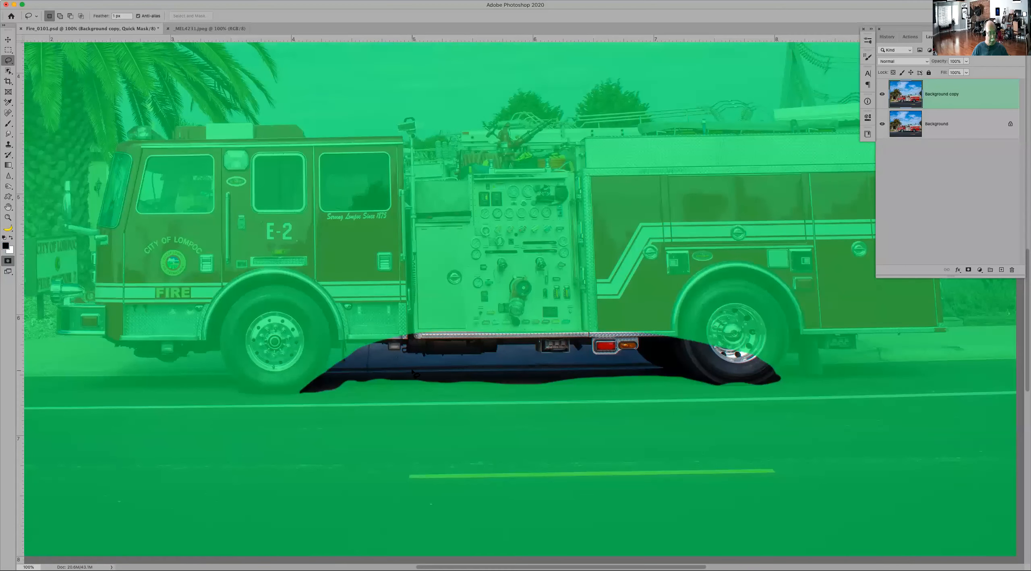
key(b)
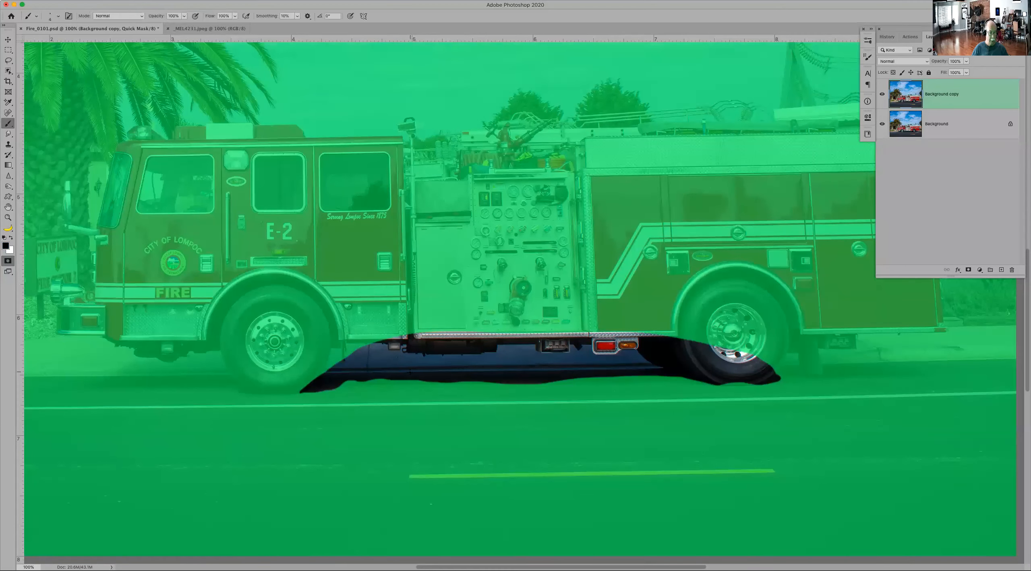
click(30, 15)
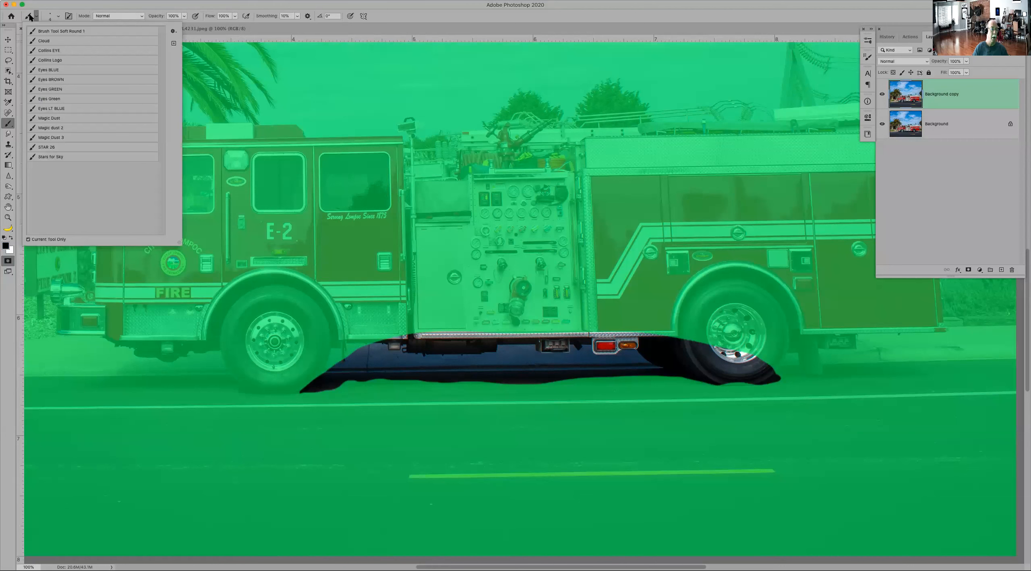
click(41, 32)
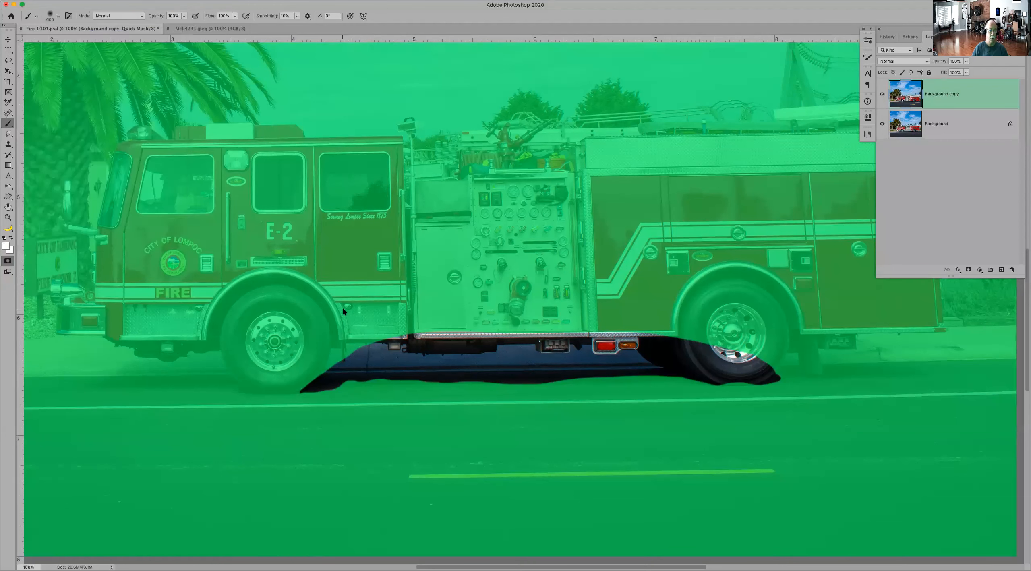
key(d)
key(bracketleft)
key(bracketleft)
key(bracketleft)
key(bracketleft)
key(bracketleft)
key(bracketleft)
Step: Soften the lower edge of the under-truck shadow in the mask by painting along it between the wheels
mouse_move(690, 378)
mouse_down()
mouse_move(682, 368)
mouse_move(692, 369)
mouse_move(662, 372)
mouse_up()
key(x)
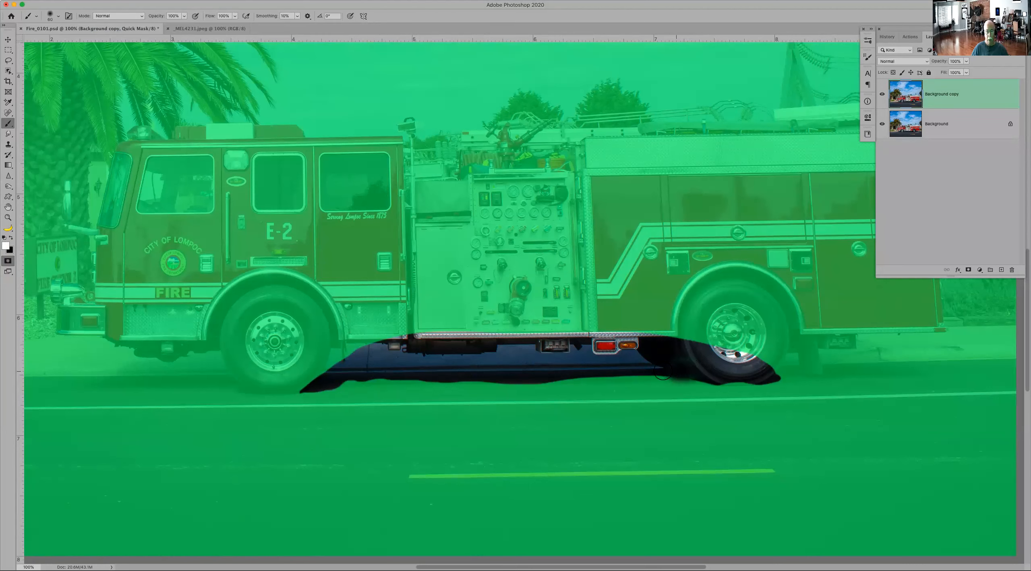
shift+click(351, 371)
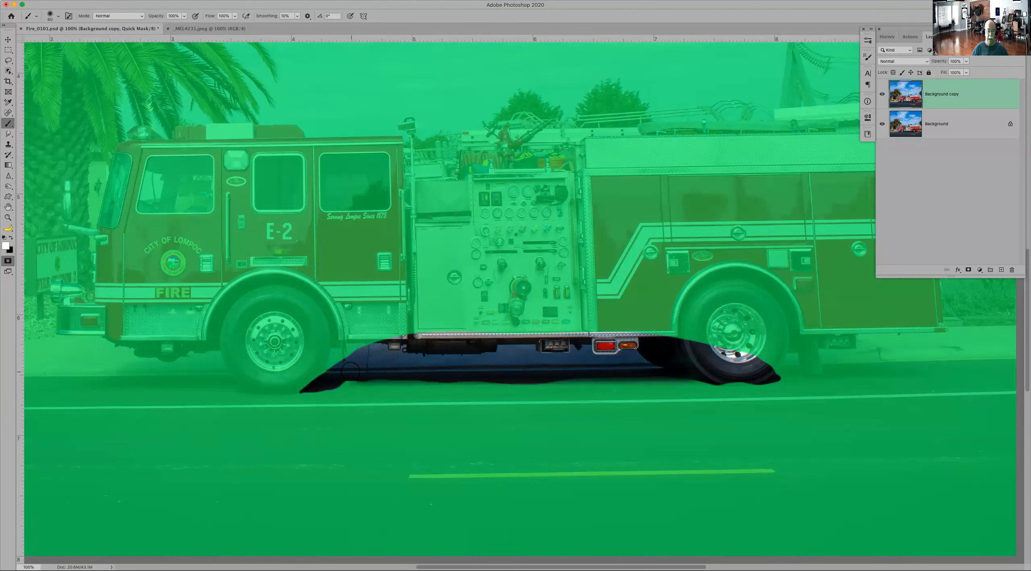
shift+click(359, 381)
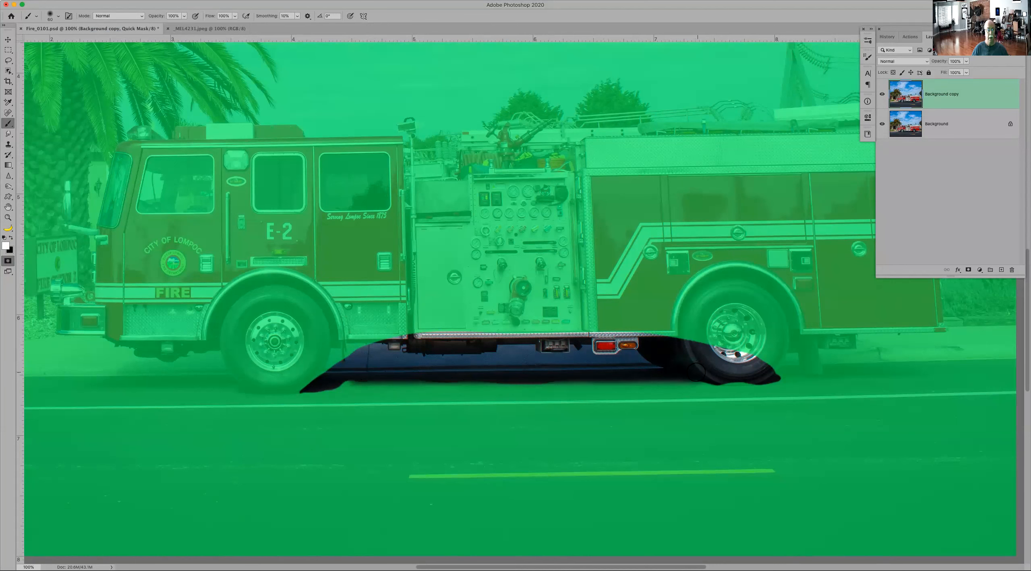
shift+click(349, 378)
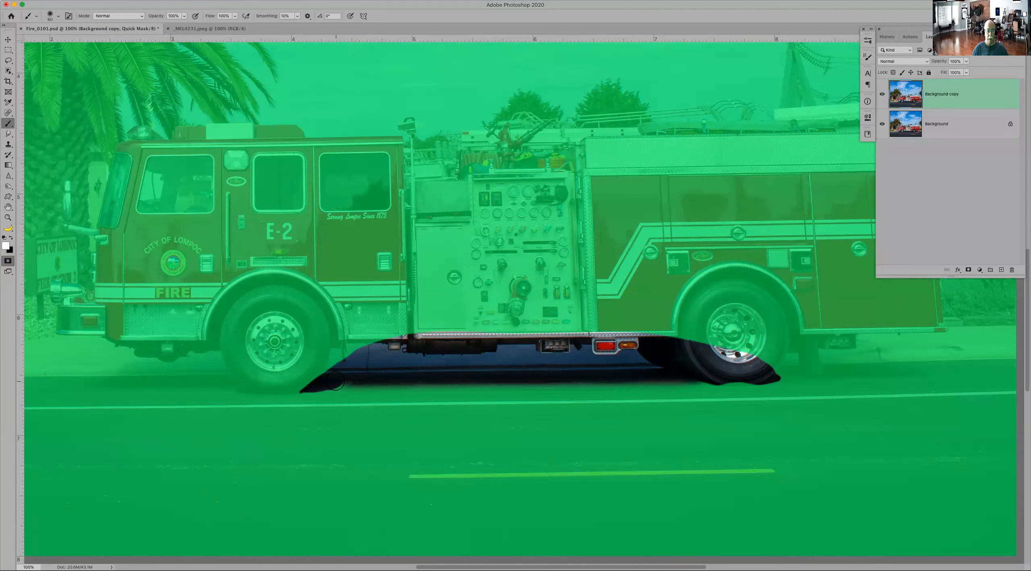
Step: Paint the tires, the rear wheel well and the shadow under the front bumper into the Quick Mask selection
drag(339, 382, 352, 381)
mouse_move(704, 368)
mouse_down()
mouse_move(749, 384)
mouse_move(729, 386)
mouse_move(769, 369)
mouse_move(789, 312)
mouse_move(764, 361)
mouse_move(777, 366)
mouse_move(793, 342)
mouse_move(780, 348)
mouse_up()
mouse_move(363, 374)
mouse_down()
mouse_move(246, 389)
mouse_move(228, 351)
mouse_move(225, 376)
mouse_move(122, 376)
mouse_move(193, 350)
mouse_move(218, 357)
mouse_move(169, 347)
mouse_move(353, 332)
mouse_up()
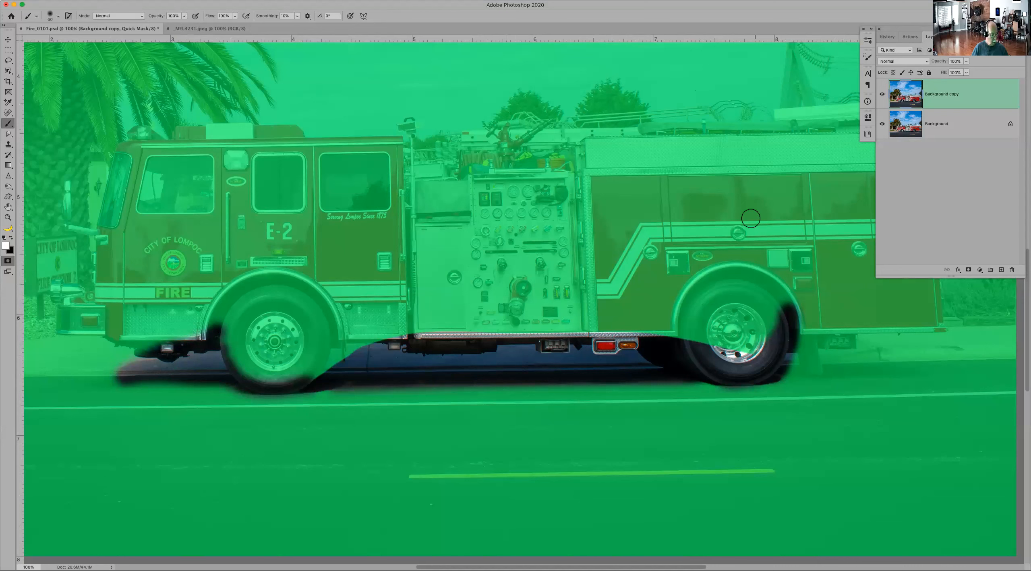
Step: Raise the brush hardness and paint the shadow behind the rear wheel into the mask with a hard edge
right_click(763, 266)
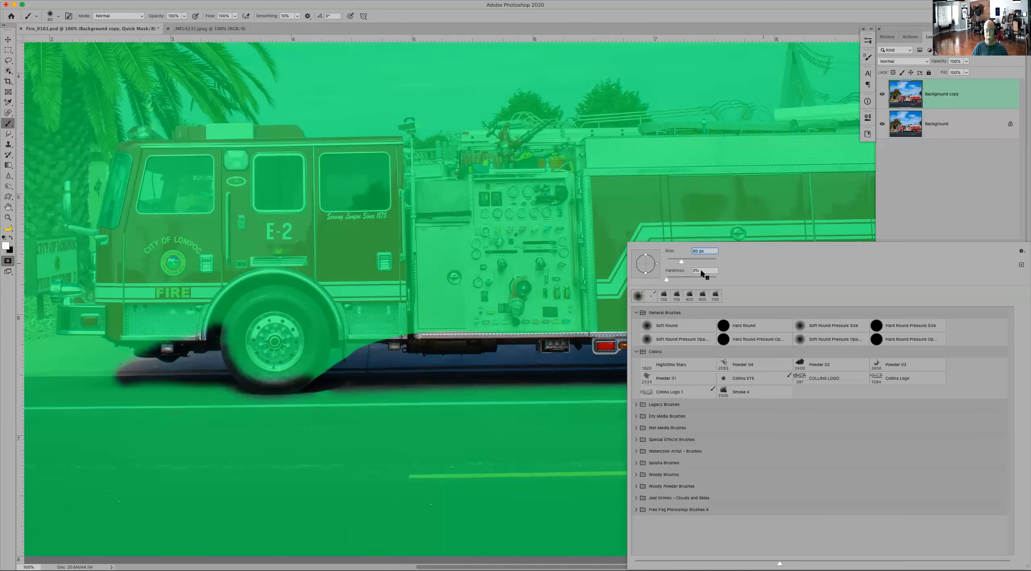
drag(681, 283, 740, 284)
click(759, 24)
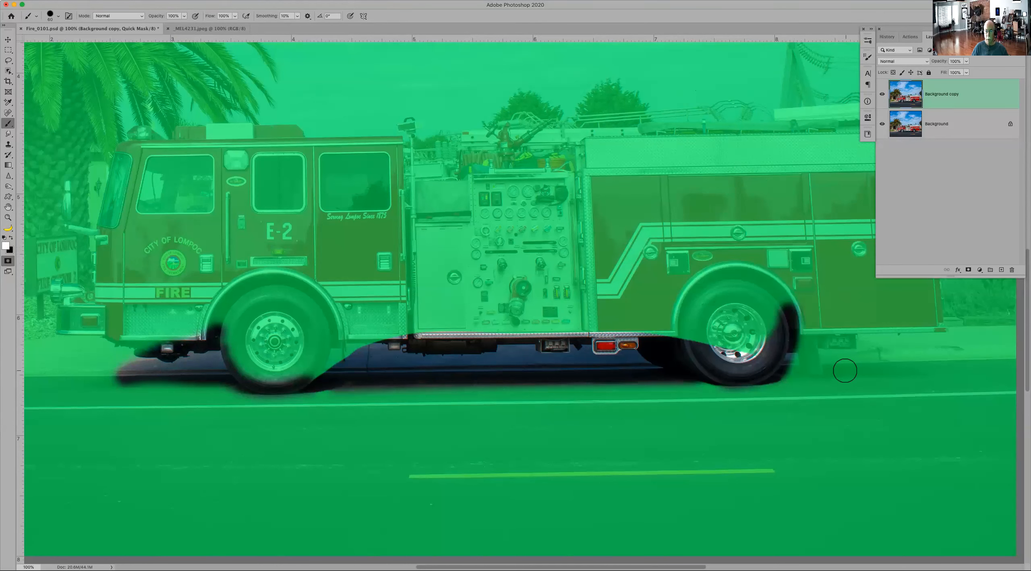
drag(830, 366, 910, 368)
mouse_move(815, 364)
mouse_down()
mouse_move(781, 369)
mouse_move(842, 361)
mouse_up()
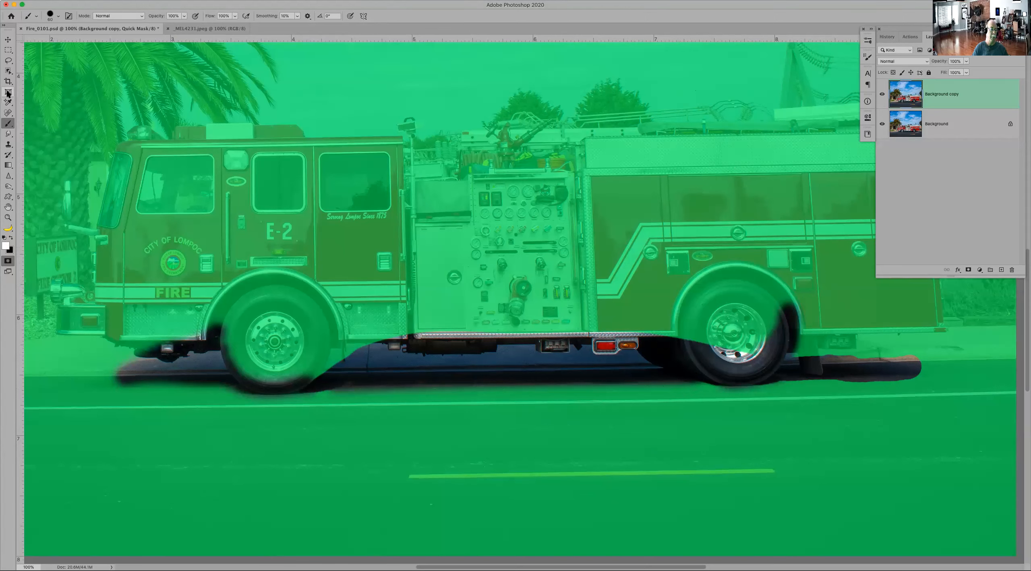
Step: Leave Quick Mask and close Fire_0101.psd without saving the changes
click(8, 113)
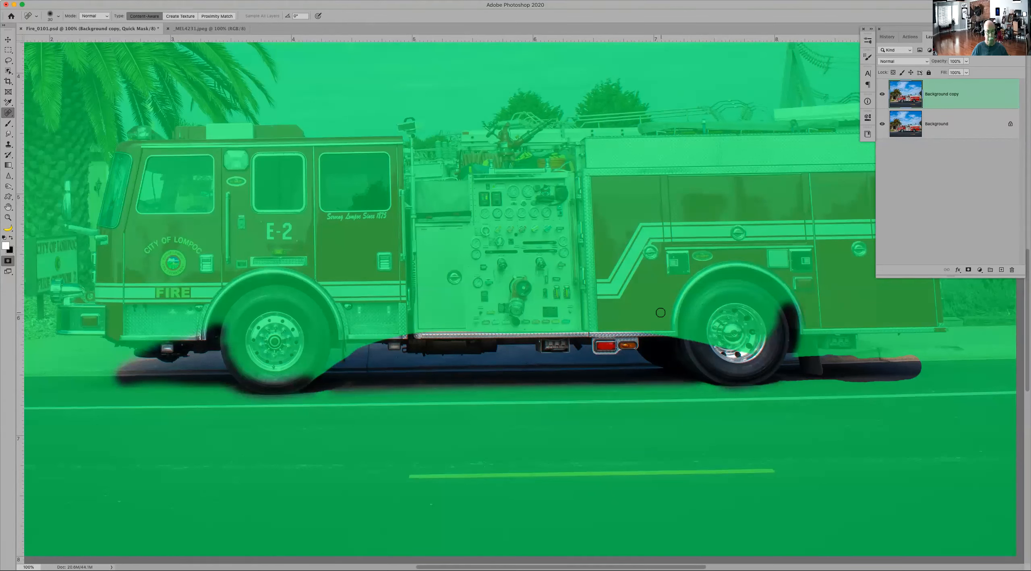
key(q)
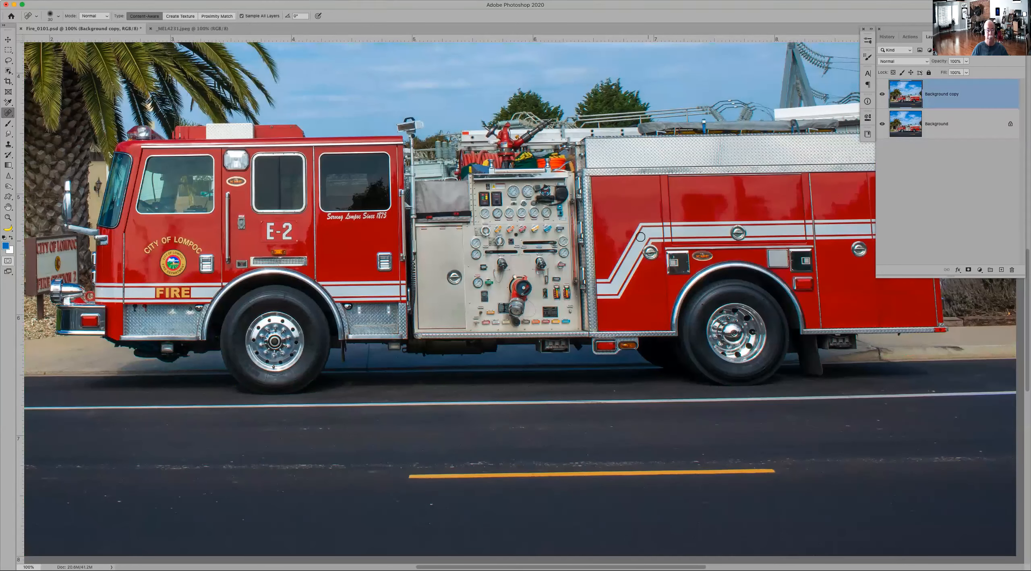
click(21, 29)
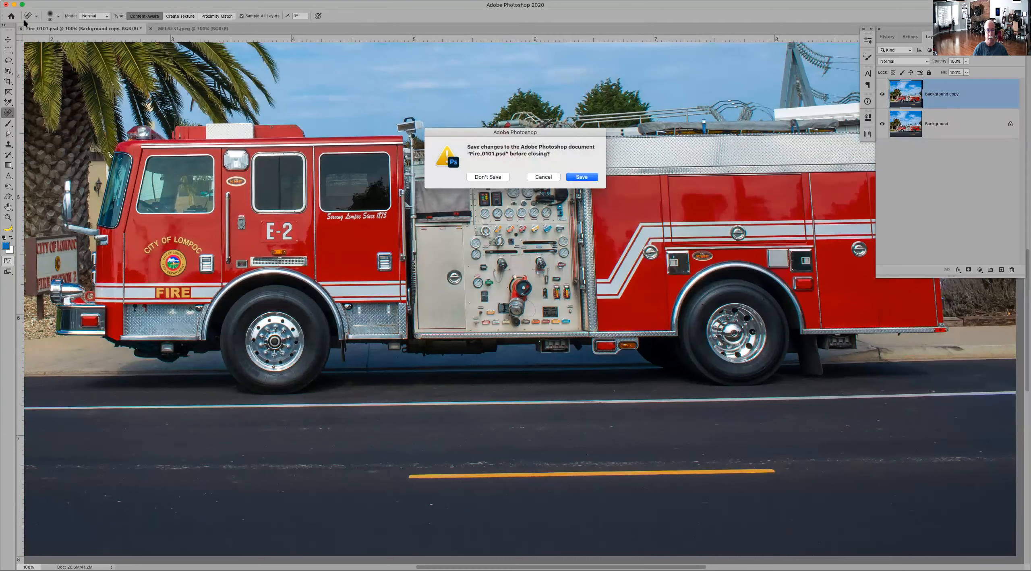
click(483, 176)
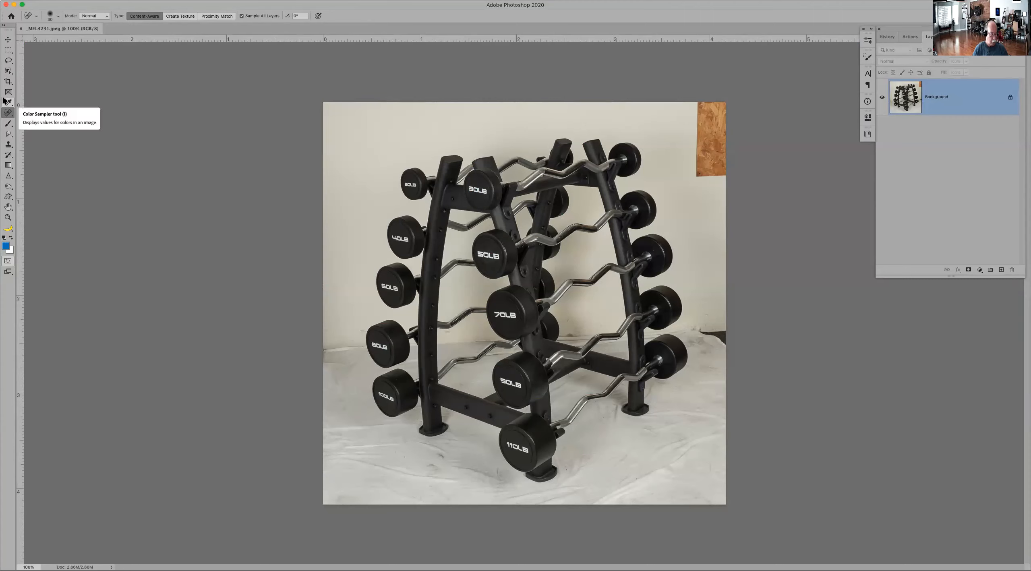
Step: Select the barbell rack automatically with Select Subject and inspect the selection edges along the upper bars up close
key(l)
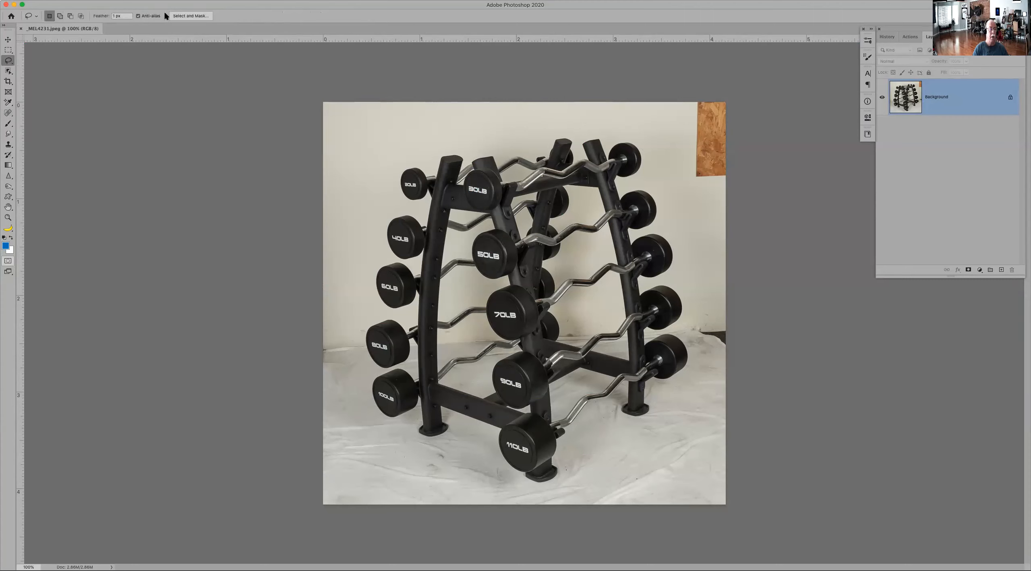
key(w)
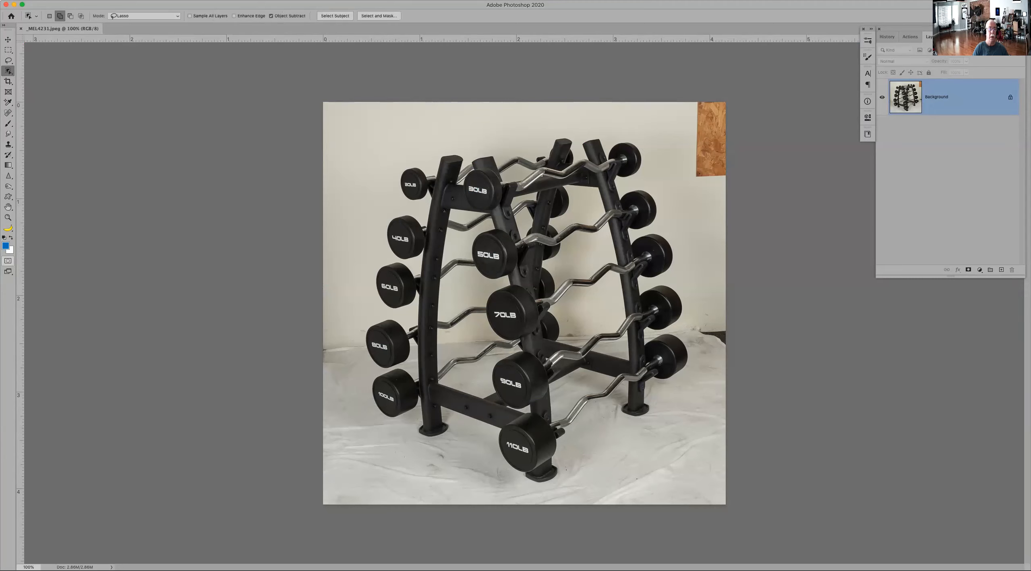
click(334, 16)
key(z)
drag(378, 158, 478, 266)
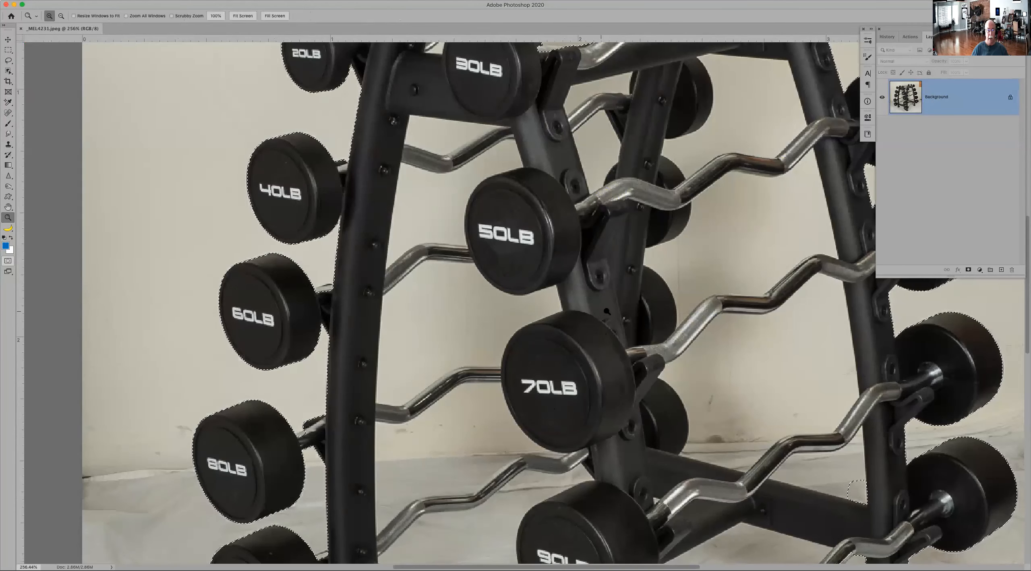
drag(647, 292, 414, 406)
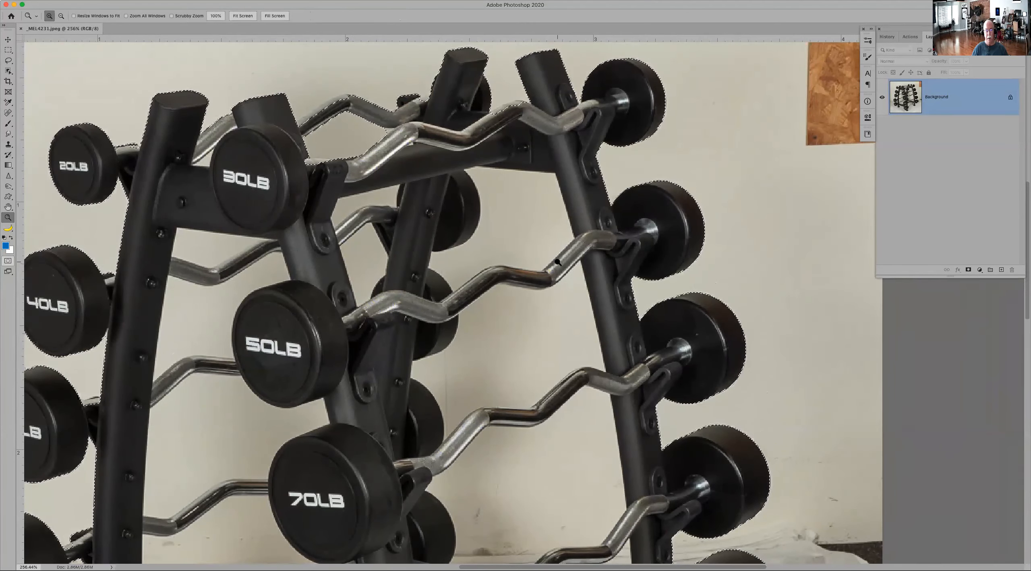
Step: Subtract the wall gaps between the curl bars with the Quick Selection tool and add the clipped bar beside the 50LB weight back
click(8, 71)
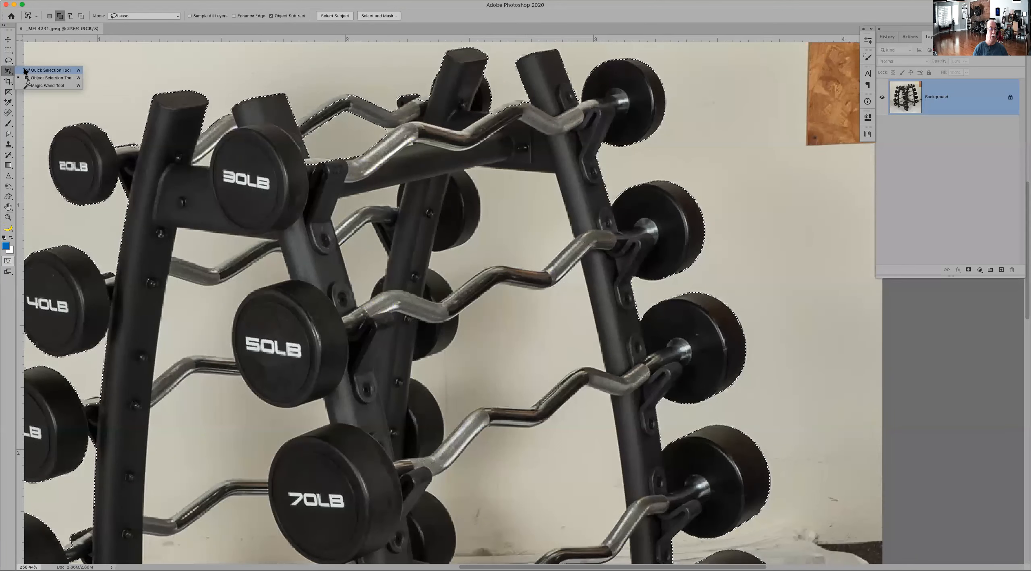
click(44, 70)
key(alt)
mouse_move(493, 182)
mouse_down()
mouse_move(545, 225)
mouse_move(479, 278)
mouse_move(508, 324)
mouse_move(542, 350)
mouse_move(506, 461)
mouse_move(552, 483)
mouse_up()
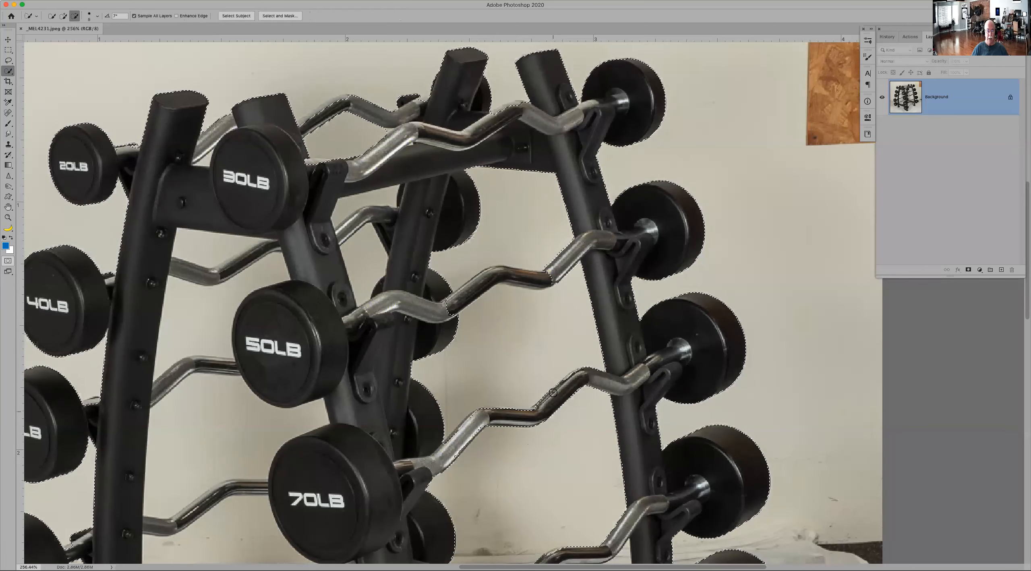
drag(453, 305, 574, 250)
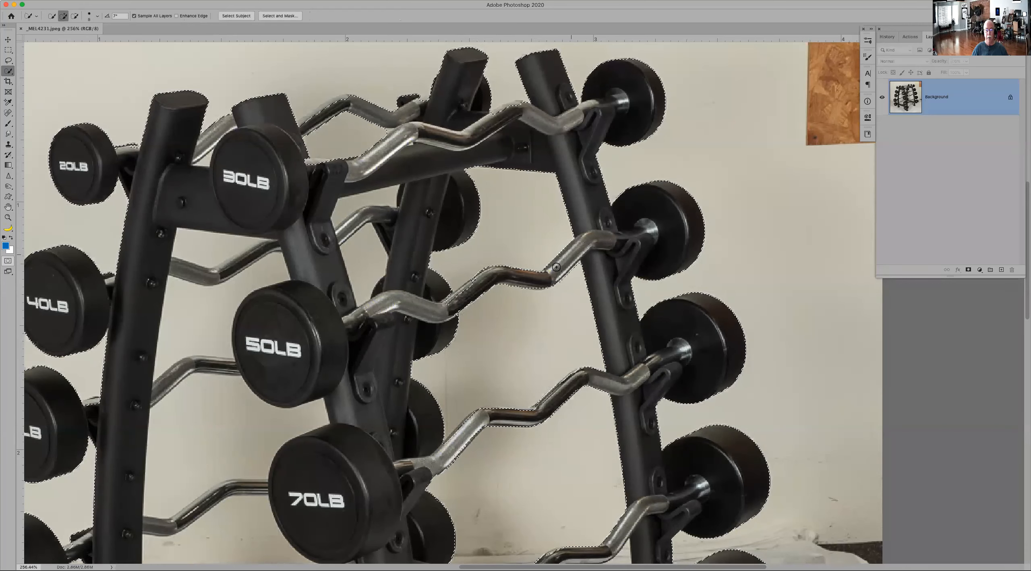
key(alt)
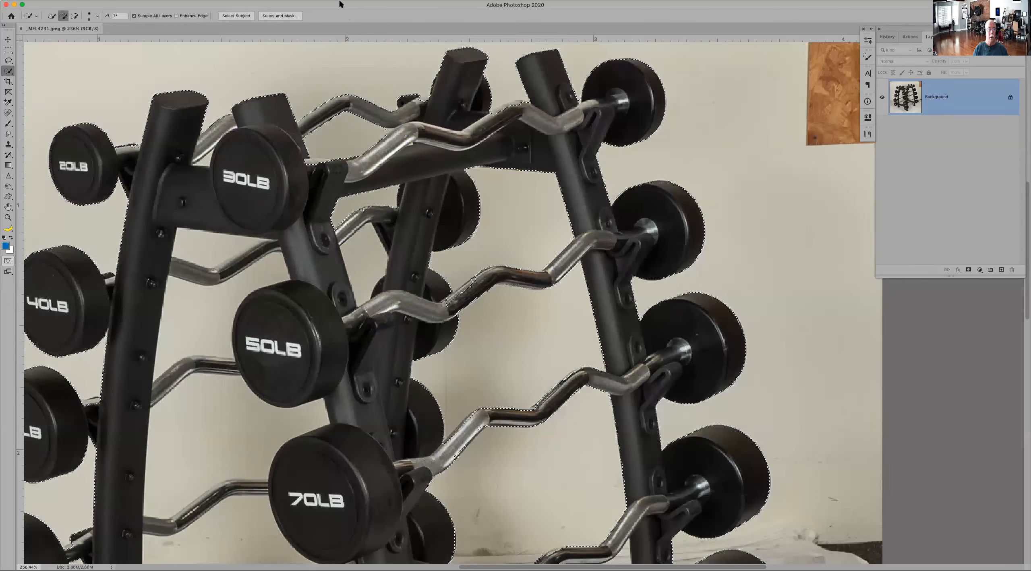
right_click(319, 116)
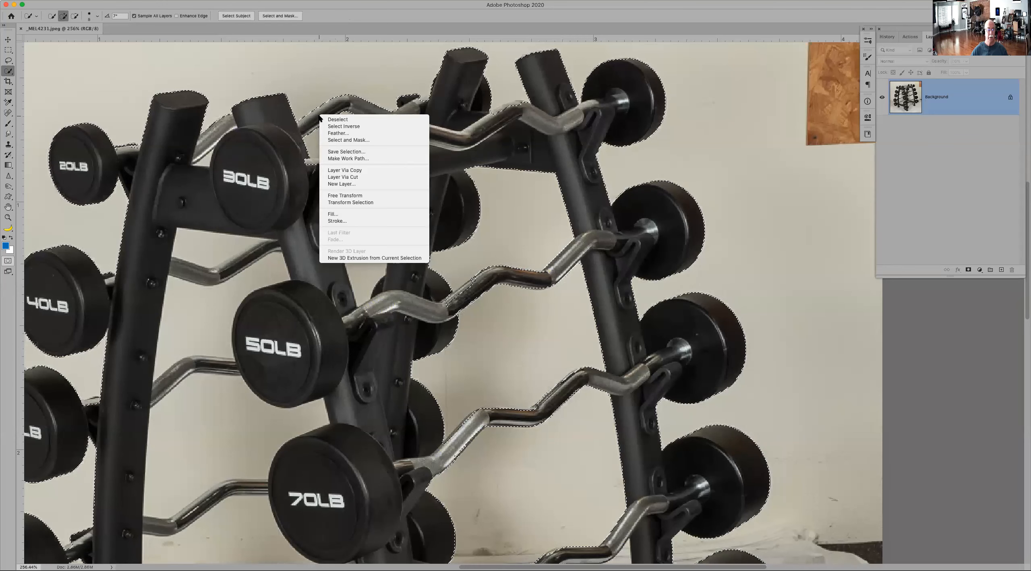
click(402, 11)
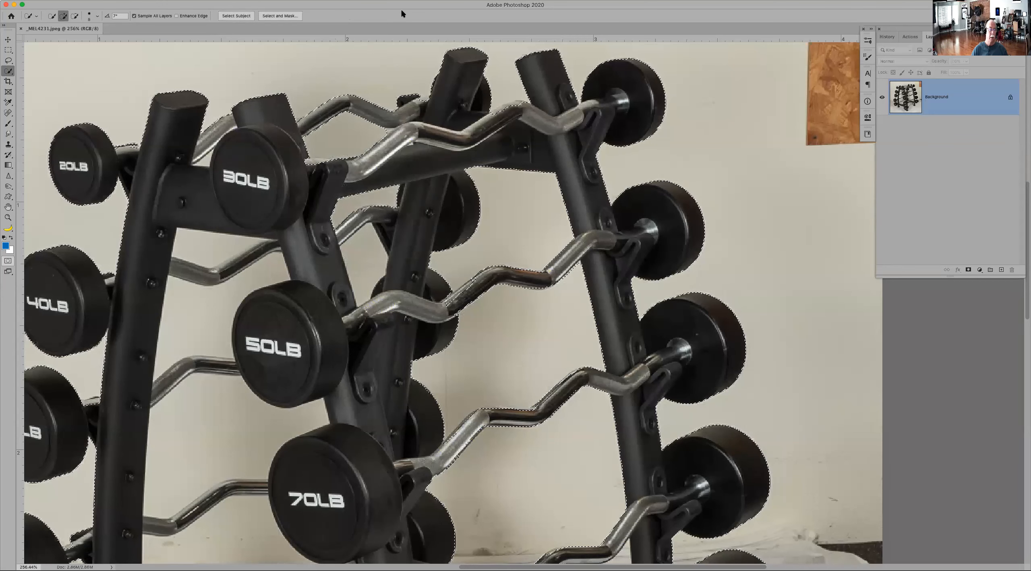
Step: Subtract the small wall gap between the rack post and the 30LB weight from the selection with Quick Selection
key(z)
click(214, 151)
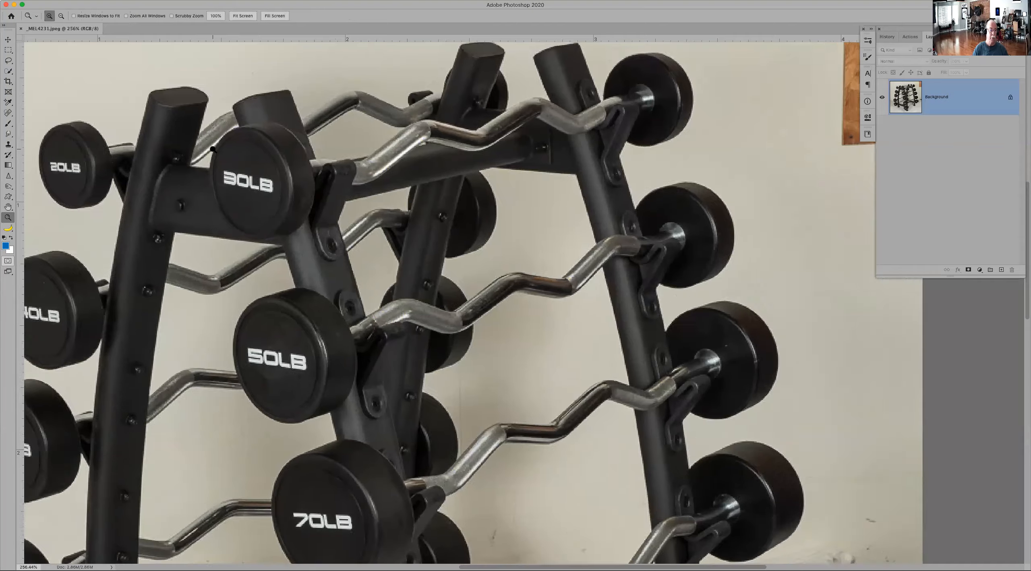
click(214, 153)
drag(204, 155, 467, 228)
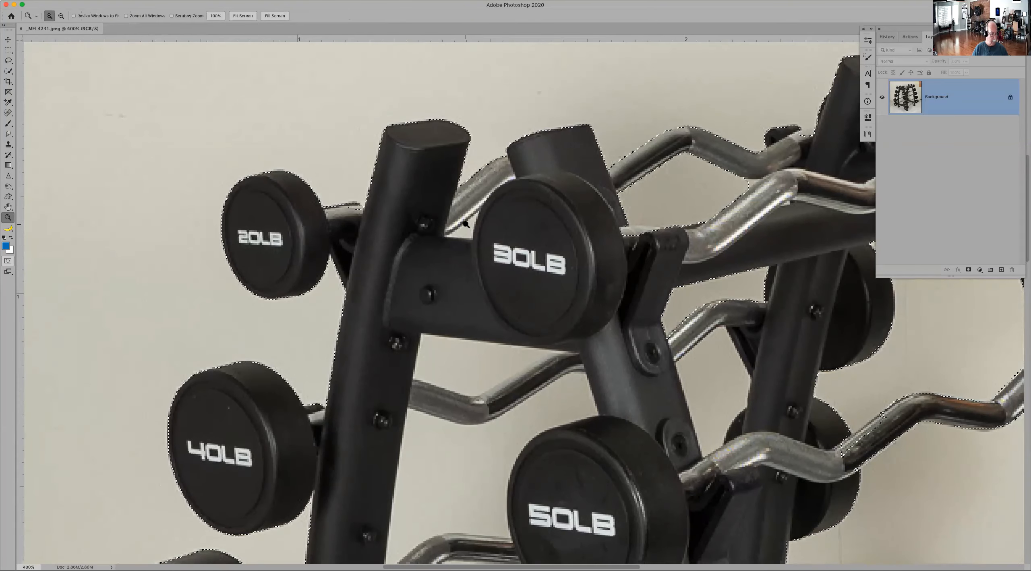
key(w)
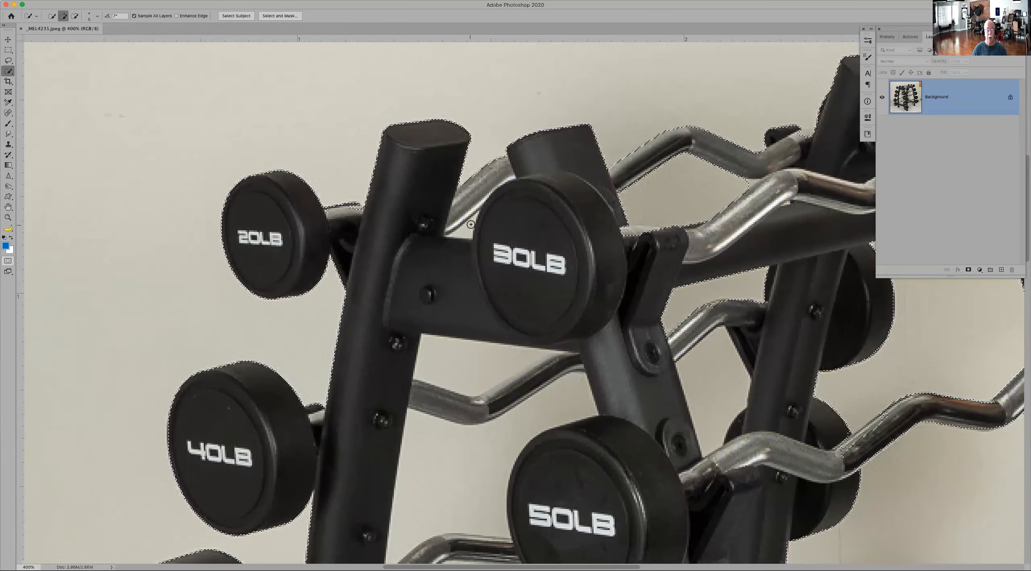
key(alt)
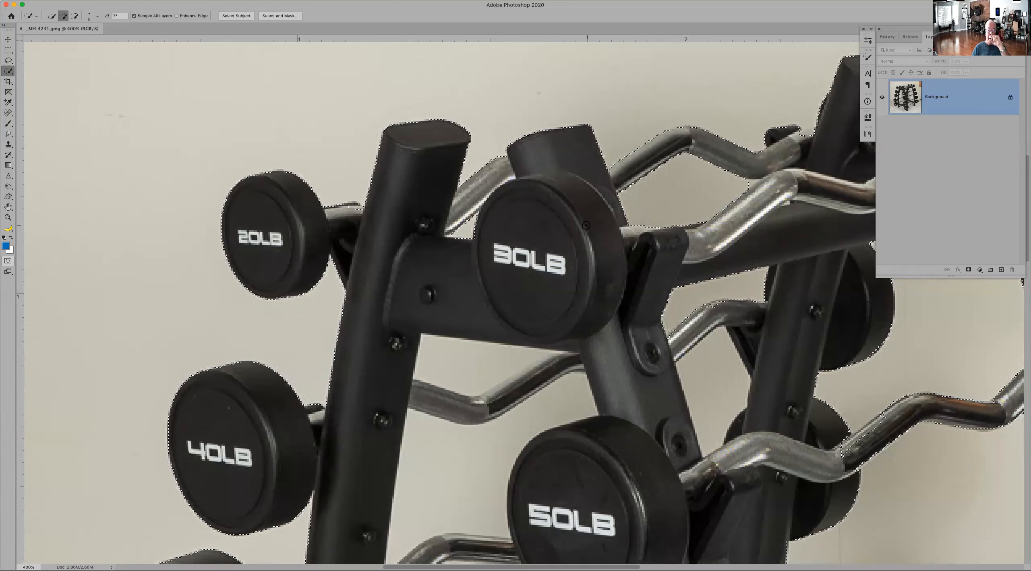
Step: Change the Quick Mask overlay colour to red (ff0000), keeping the colour assigned to masked areas
key(q)
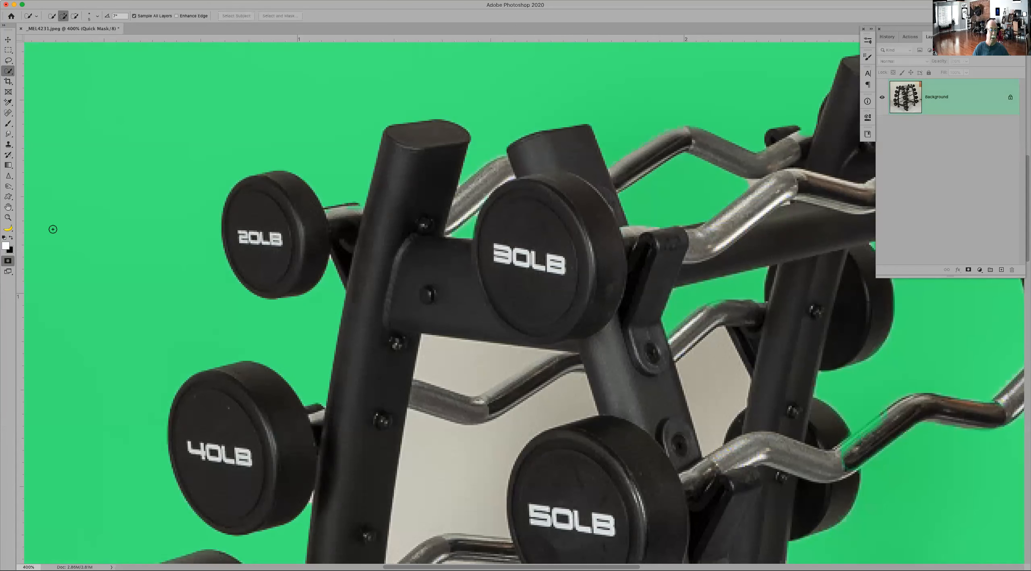
double_click(8, 262)
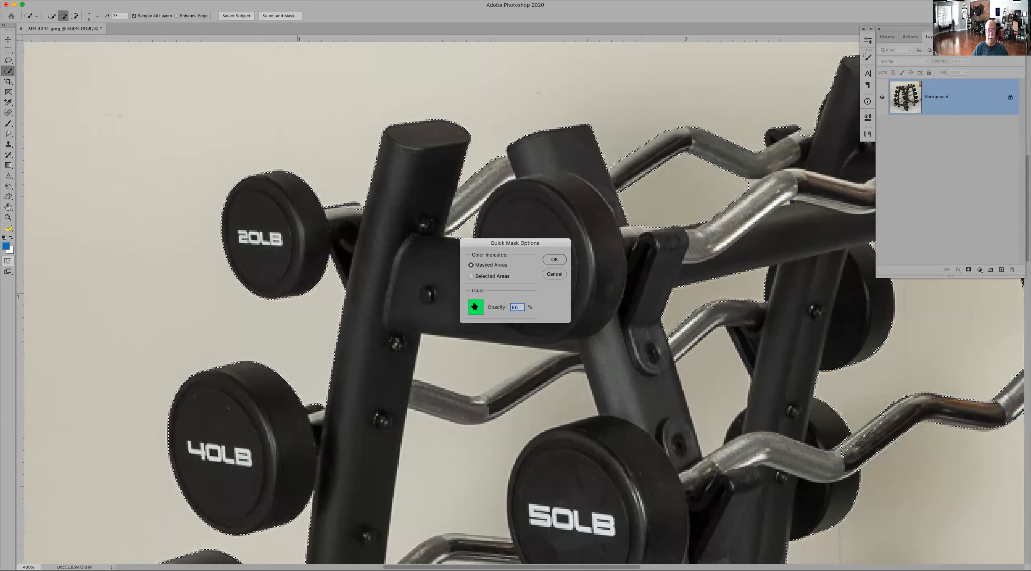
click(479, 303)
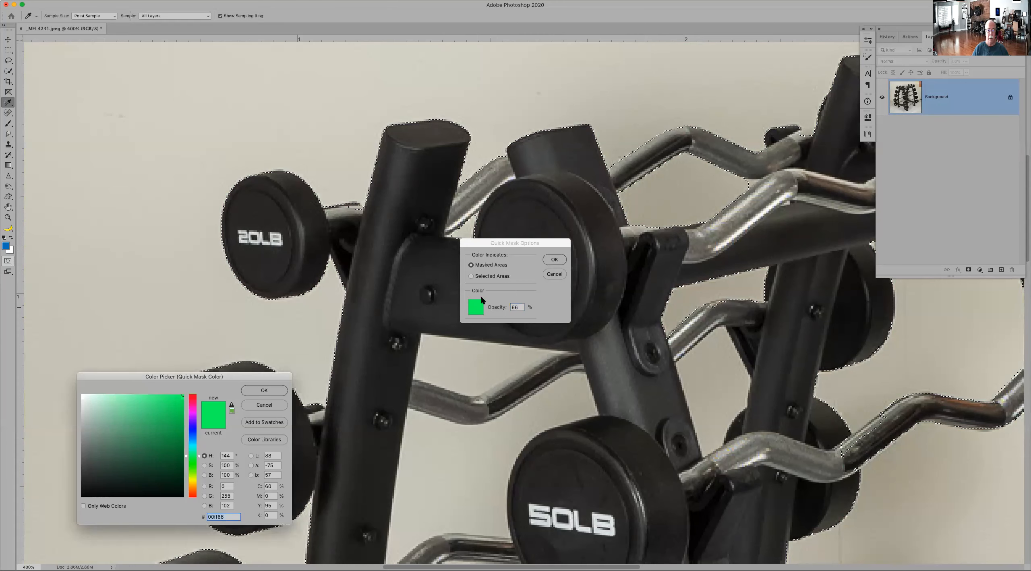
click(195, 399)
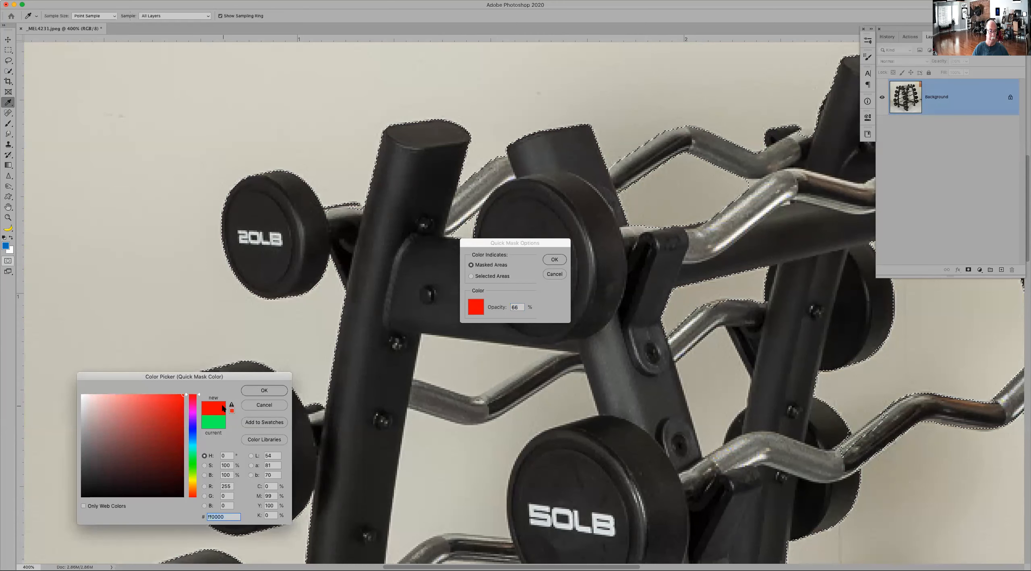
click(257, 390)
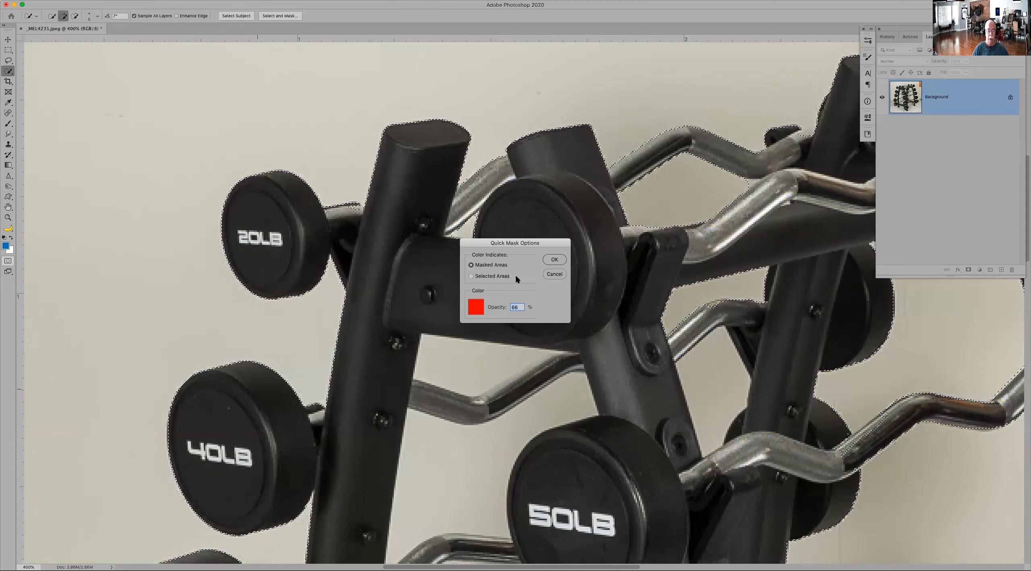
click(554, 259)
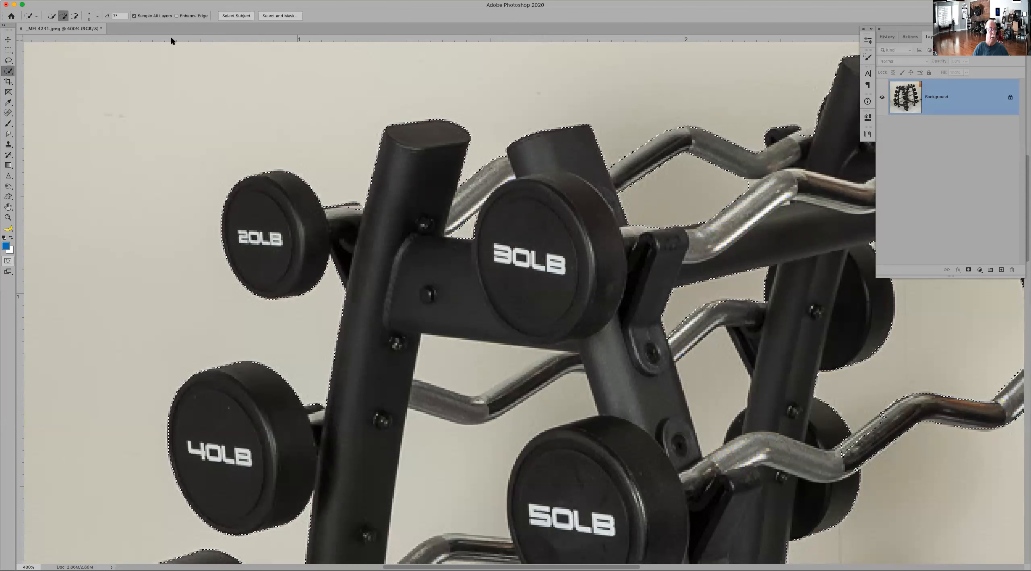
Step: In Quick Mask, paint the clipped bar end beside the 20LB weight back into the selection with a smaller brush, and return to the selection
key(q)
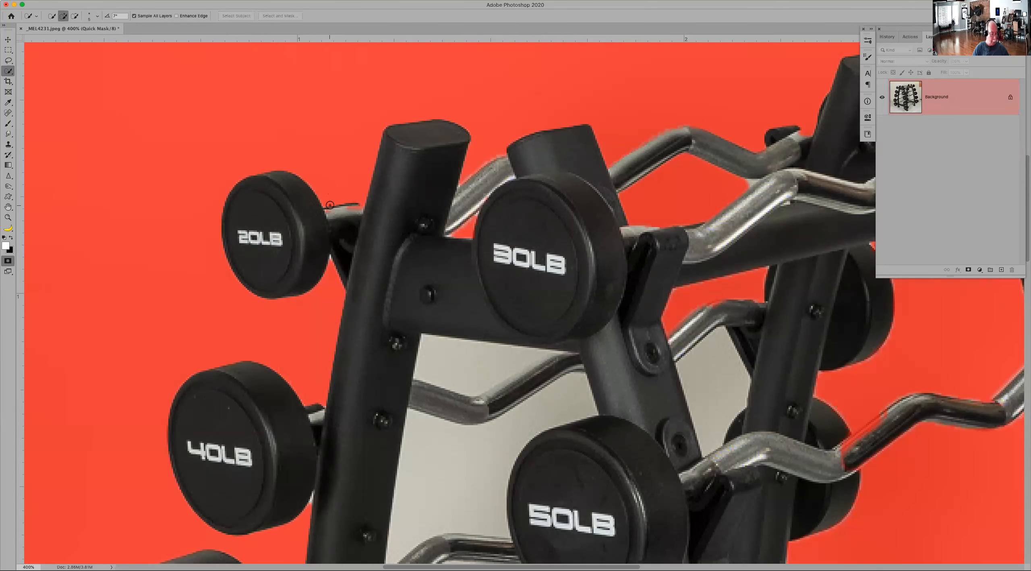
key(b)
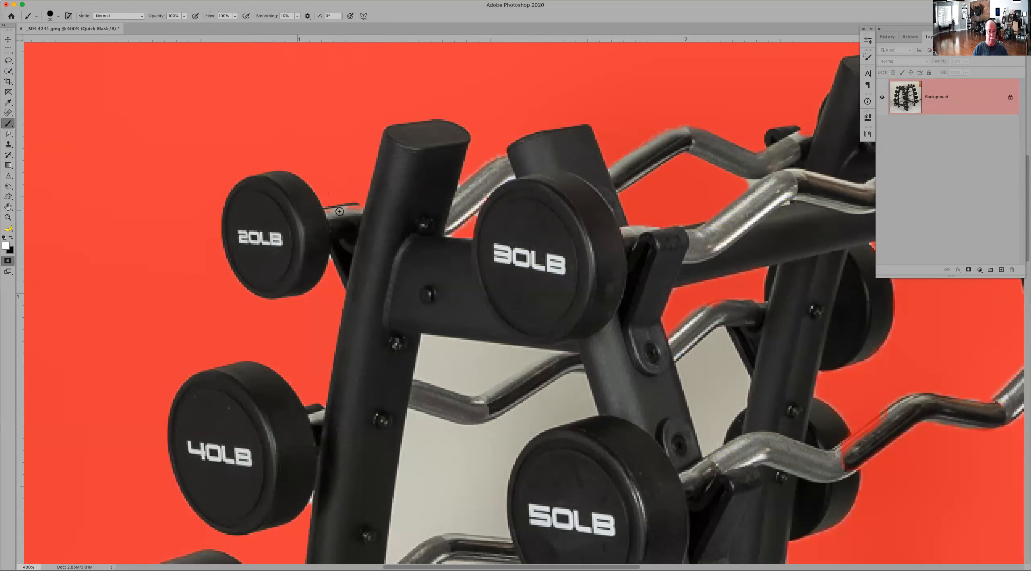
key(bracketleft)
key(bracketleft)
key(bracketleft)
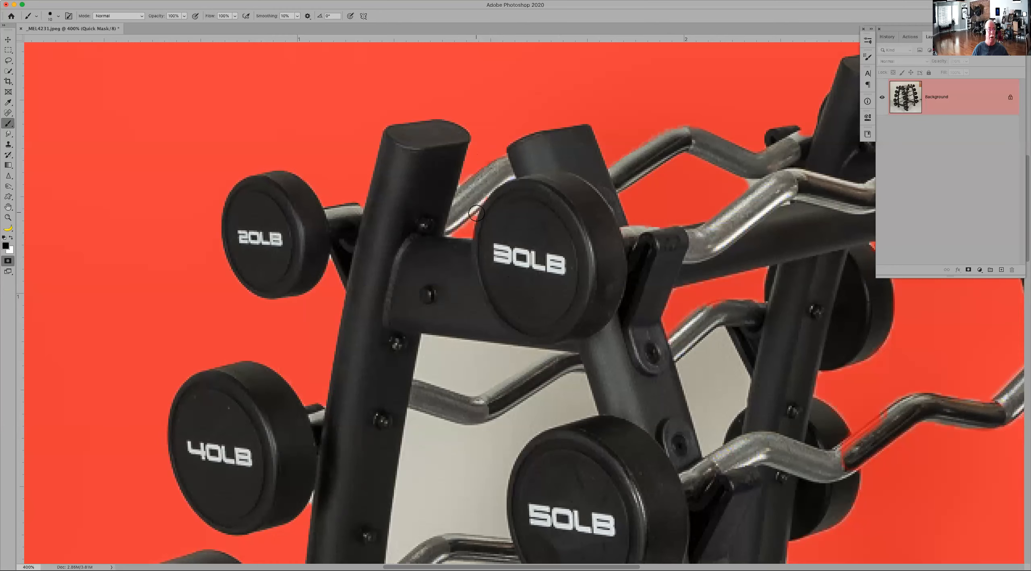
key(q)
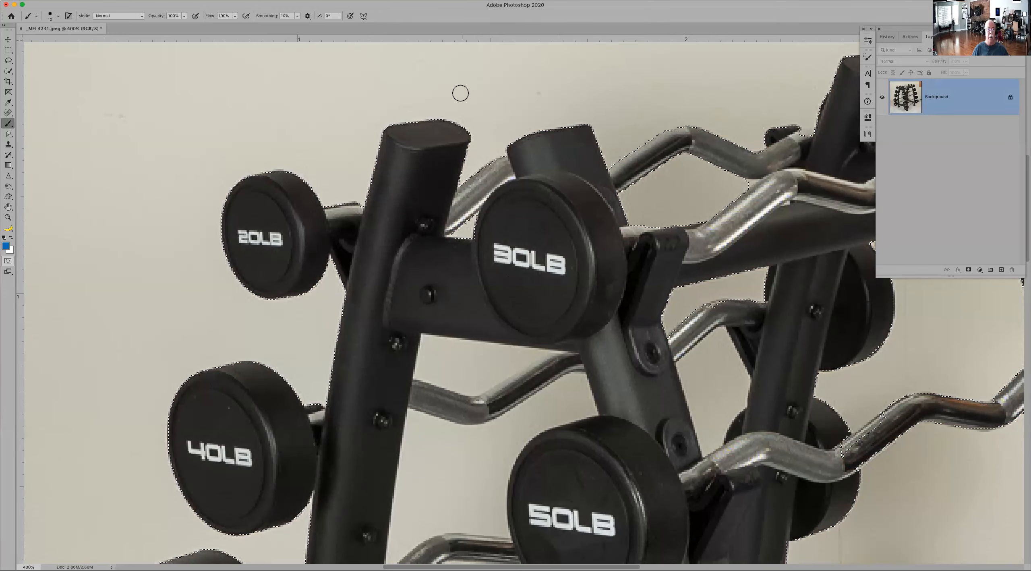
Step: Open the barbell rack selection in the Select and Mask workspace
key(w)
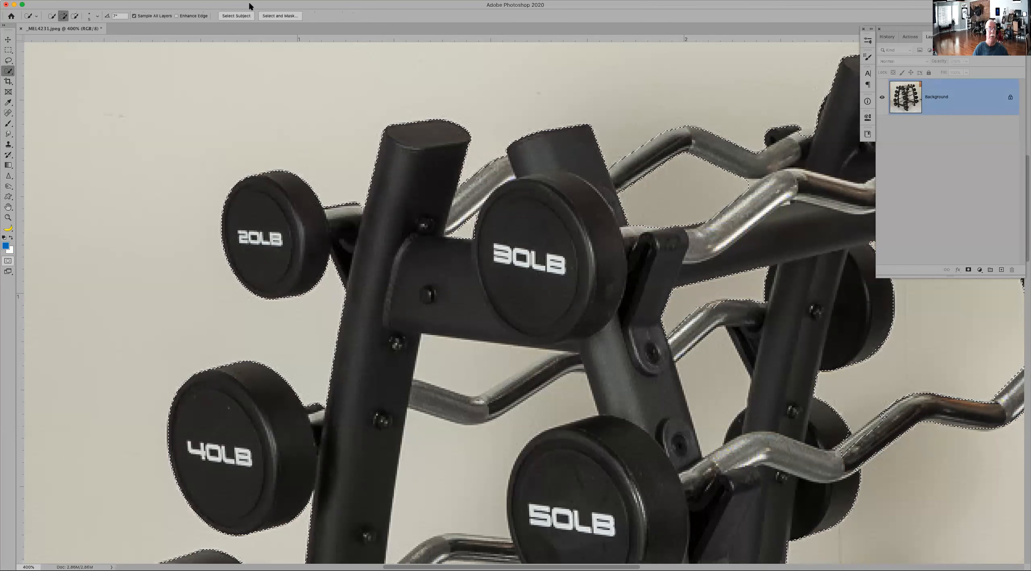
click(277, 17)
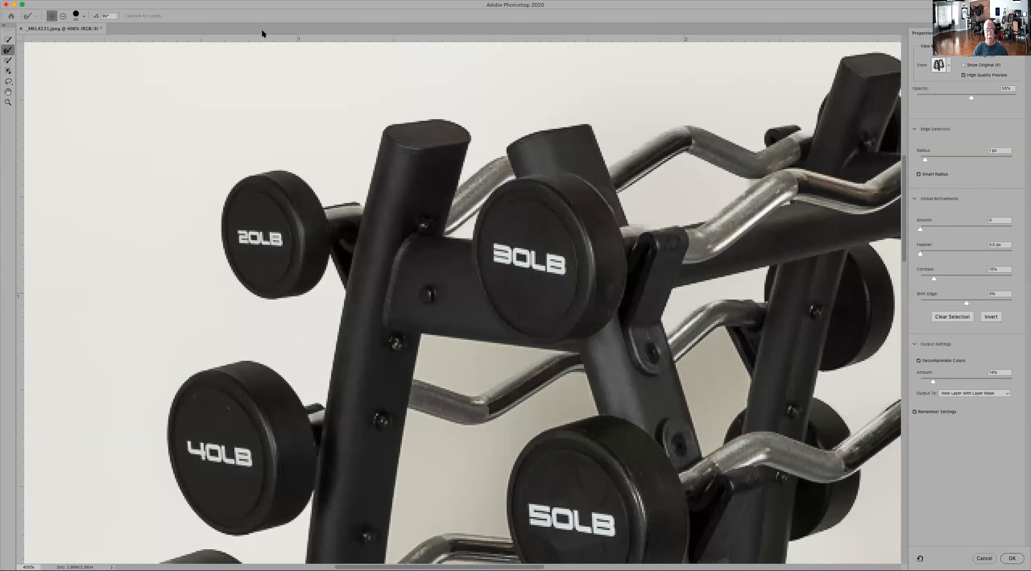
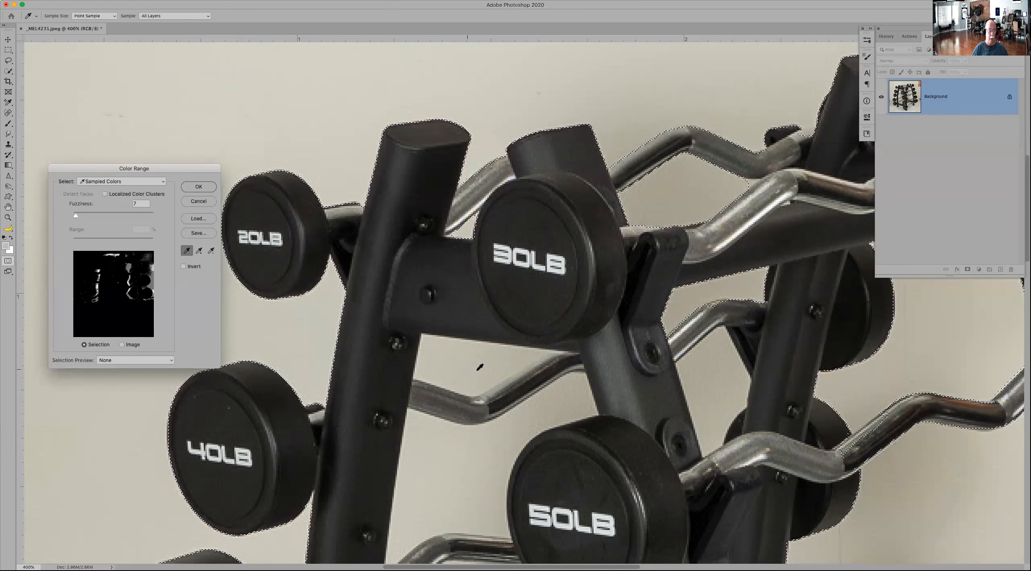
Step: Create a Color Range selection with fuzziness 43, sampling the wall visible between the rack posts
drag(76, 215, 91, 218)
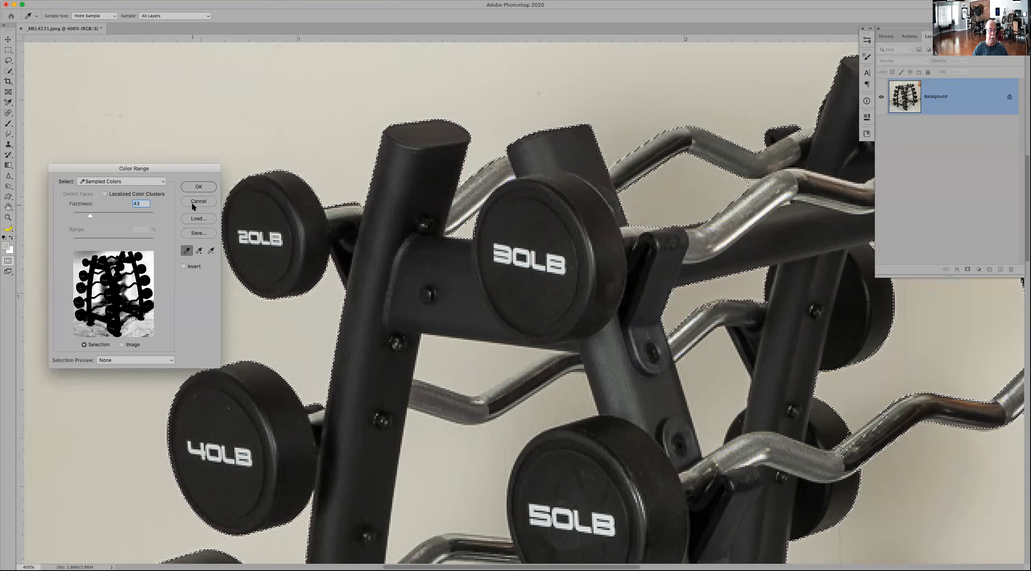
key(super)
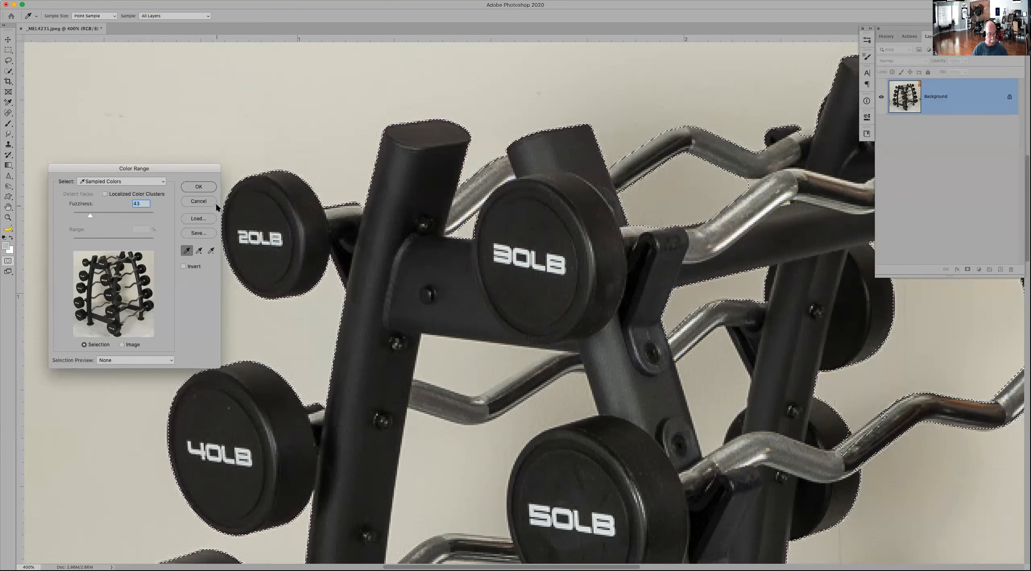
key(super+0)
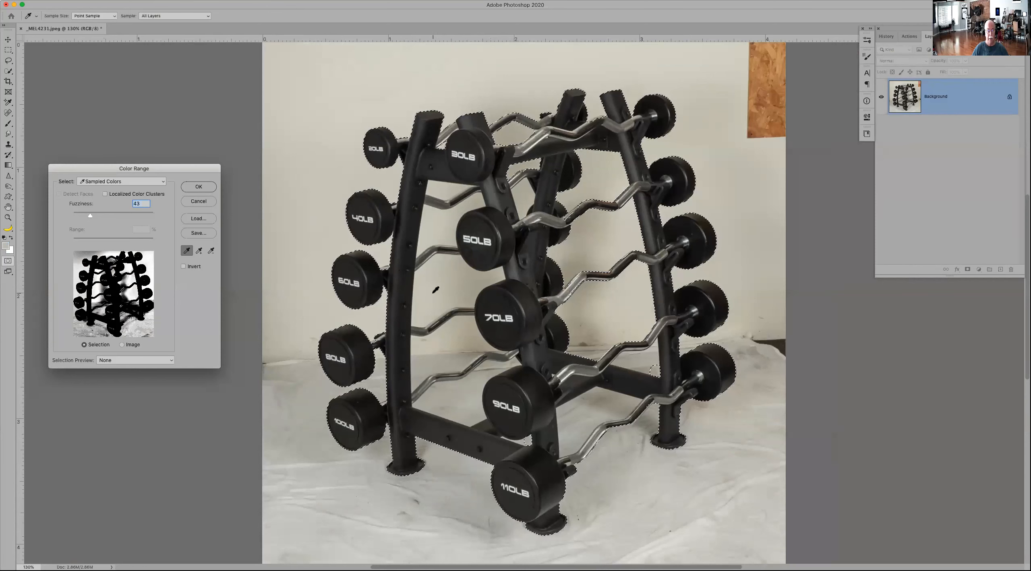
mouse_move(441, 285)
mouse_down()
mouse_move(470, 283)
mouse_move(454, 285)
mouse_up()
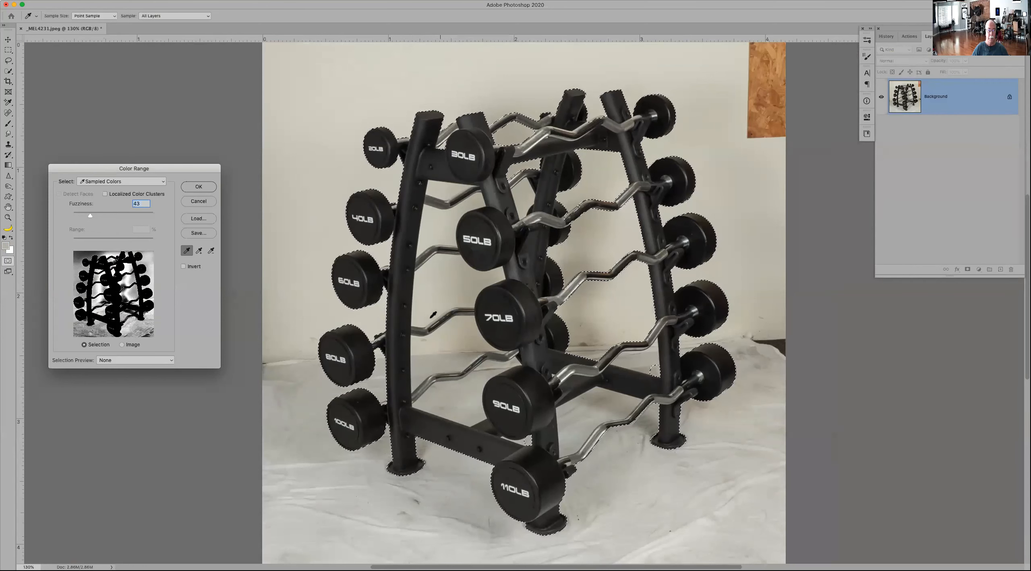
click(197, 186)
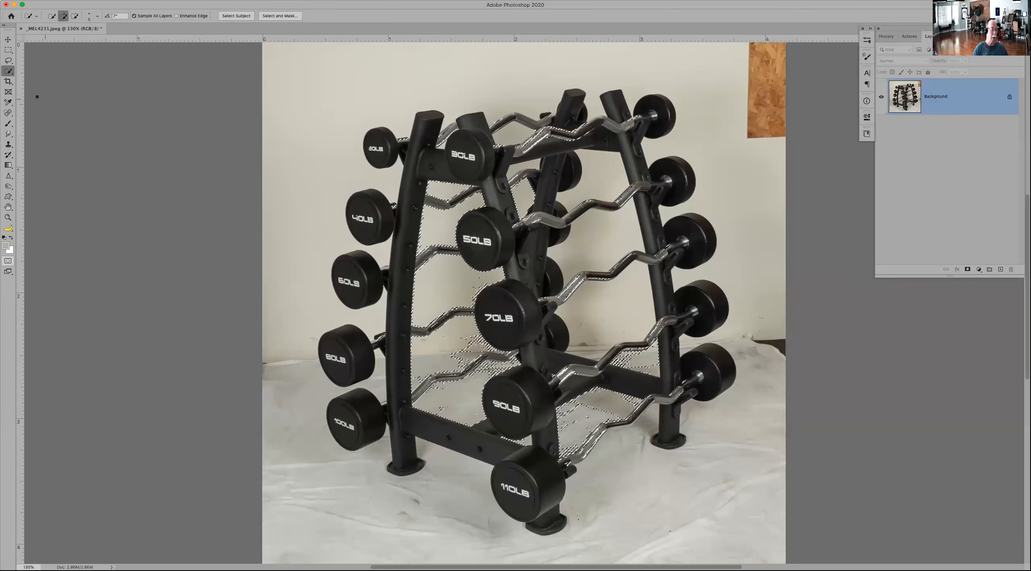
right_click(9, 72)
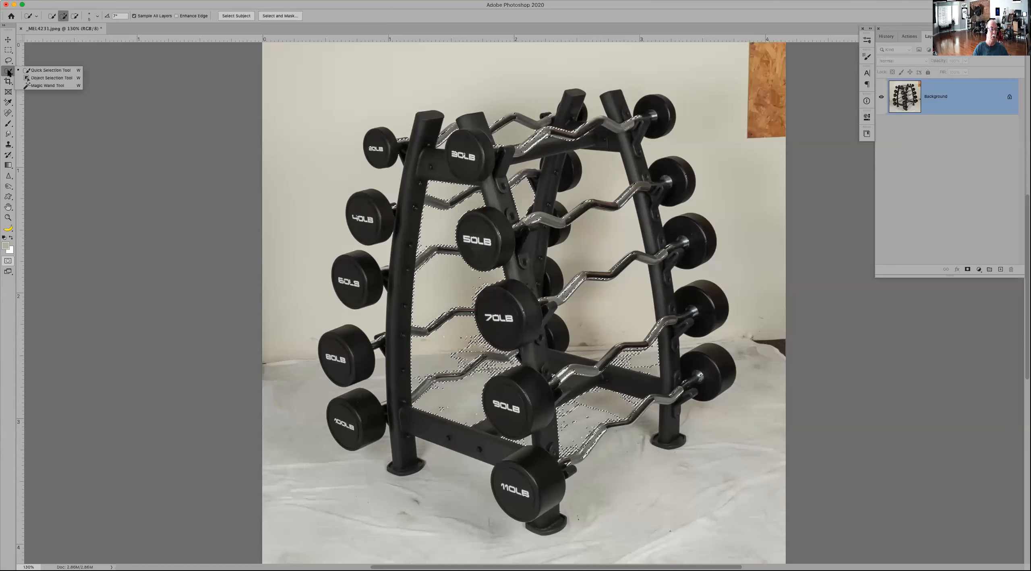
click(31, 70)
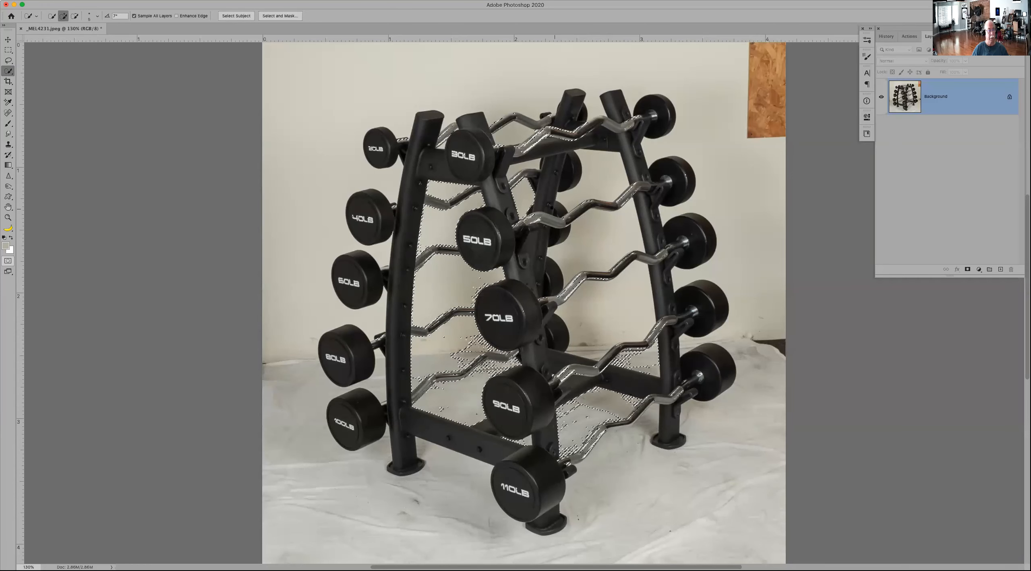
key(super+Tab)
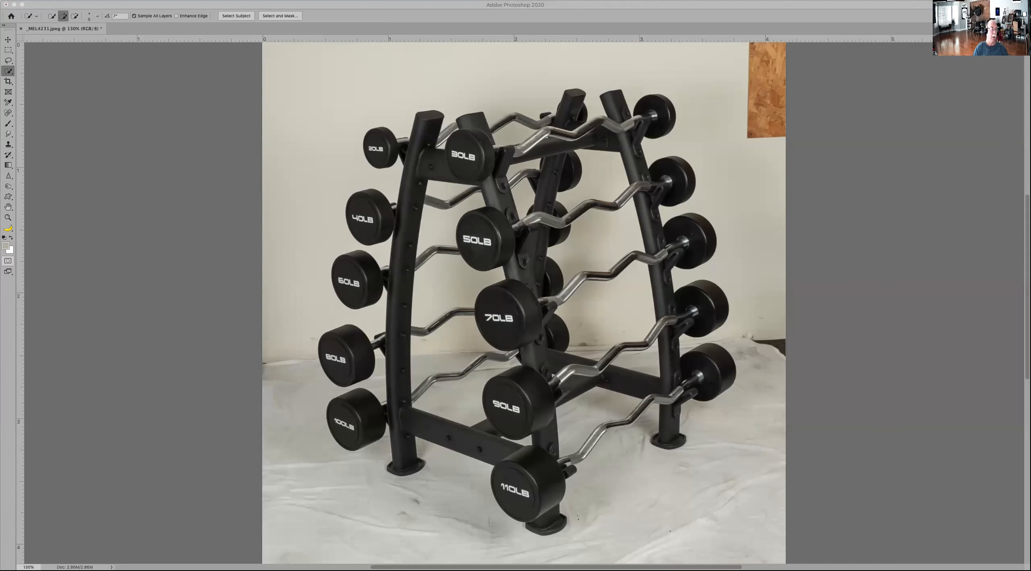
click(555, 6)
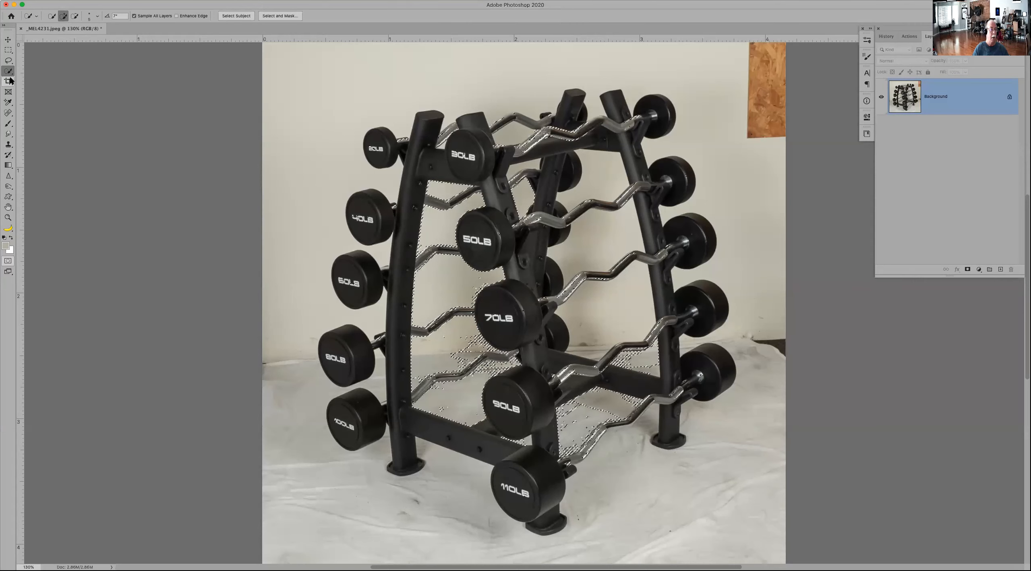
Step: Add the wall behind the rack and the drop cloth to the selection with the Magic Wand, setting the tolerance to 13
drag(9, 72, 31, 85)
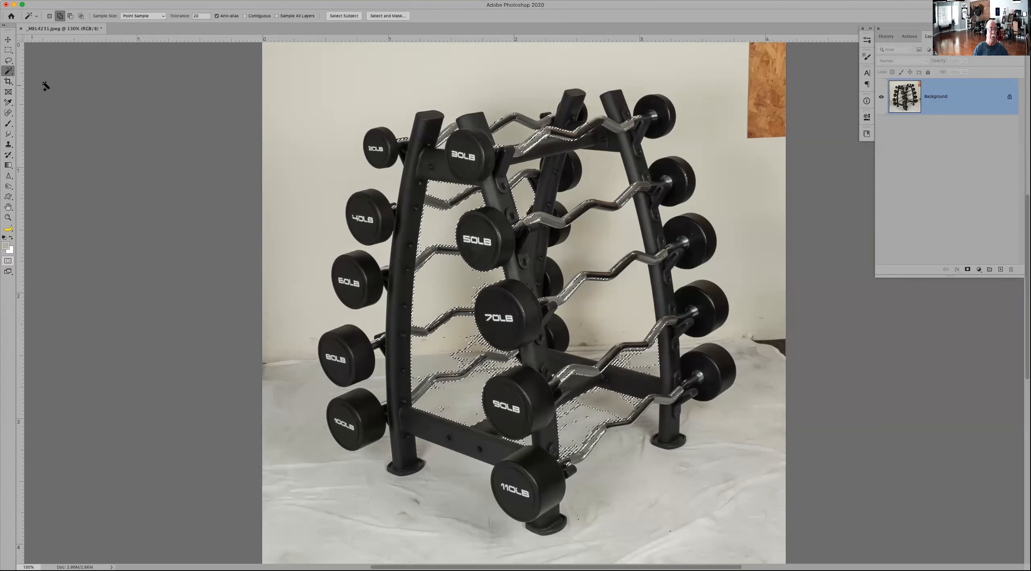
click(602, 176)
click(577, 227)
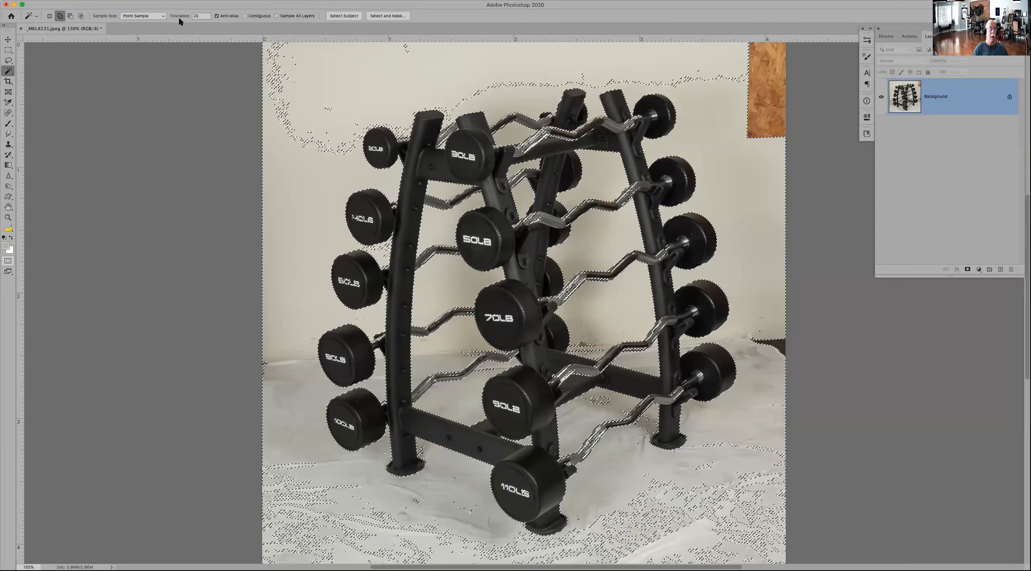
drag(180, 17, 180, 17)
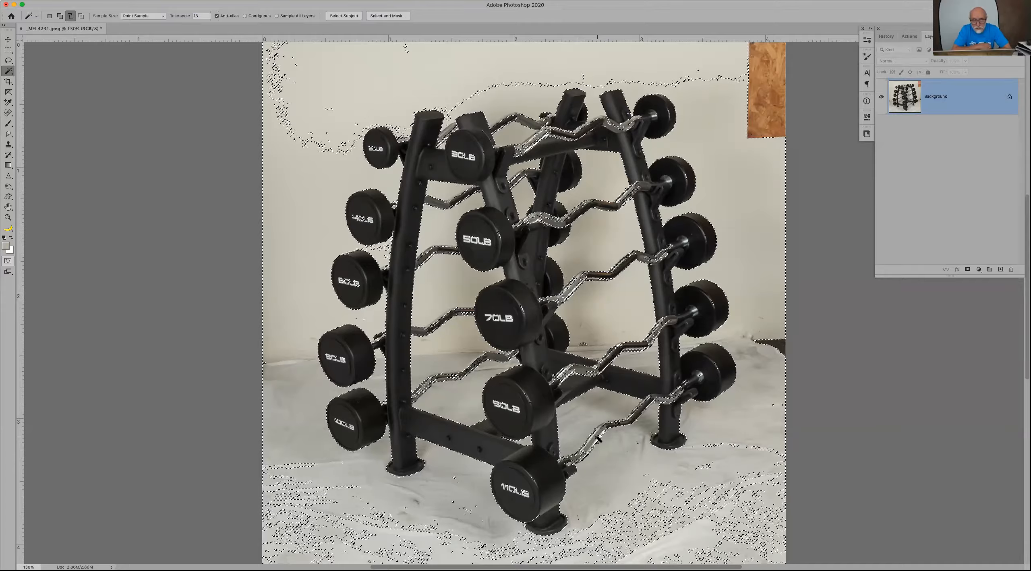
click(604, 401)
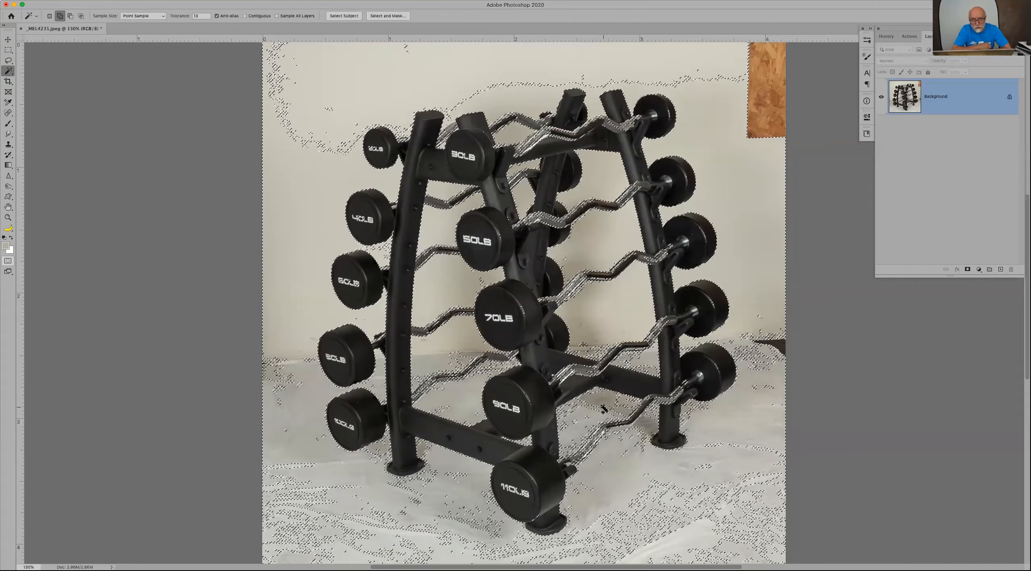
right_click(525, 96)
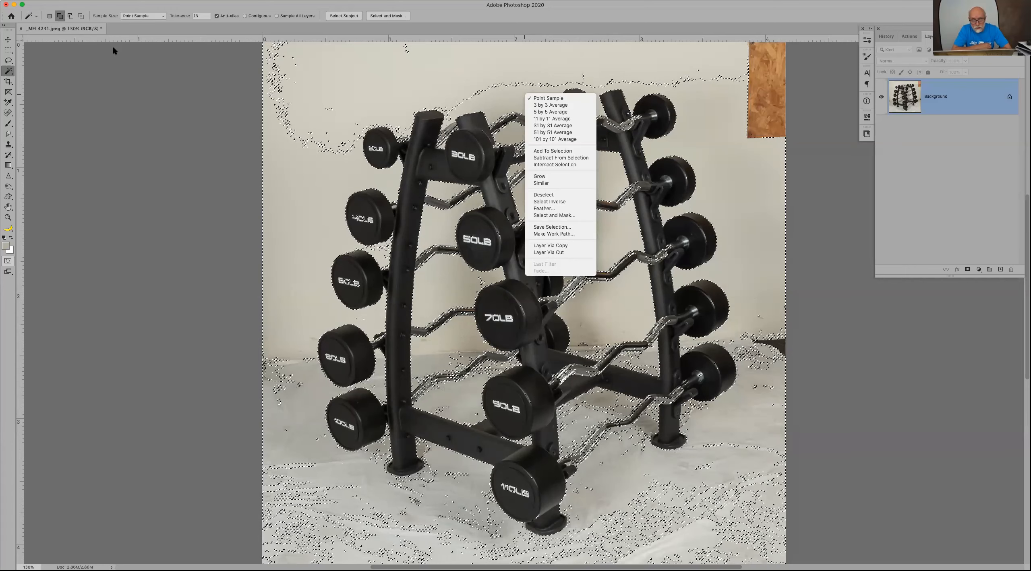
Step: Add the upper wall, the wooden board and the drop cloth right of the rack to the selection with a larger Quick Selection brush
click(12, 72)
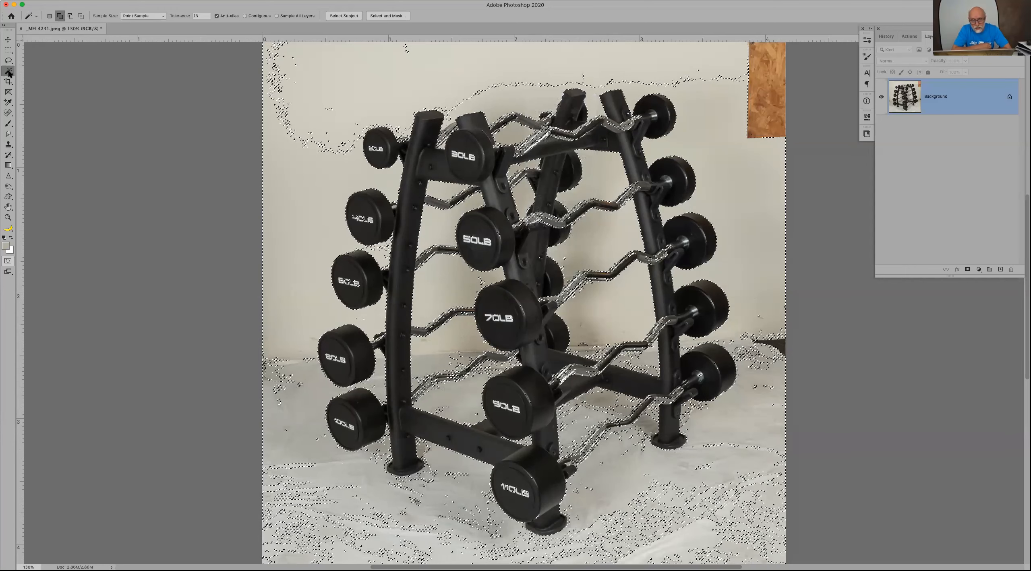
right_click(21, 71)
click(22, 71)
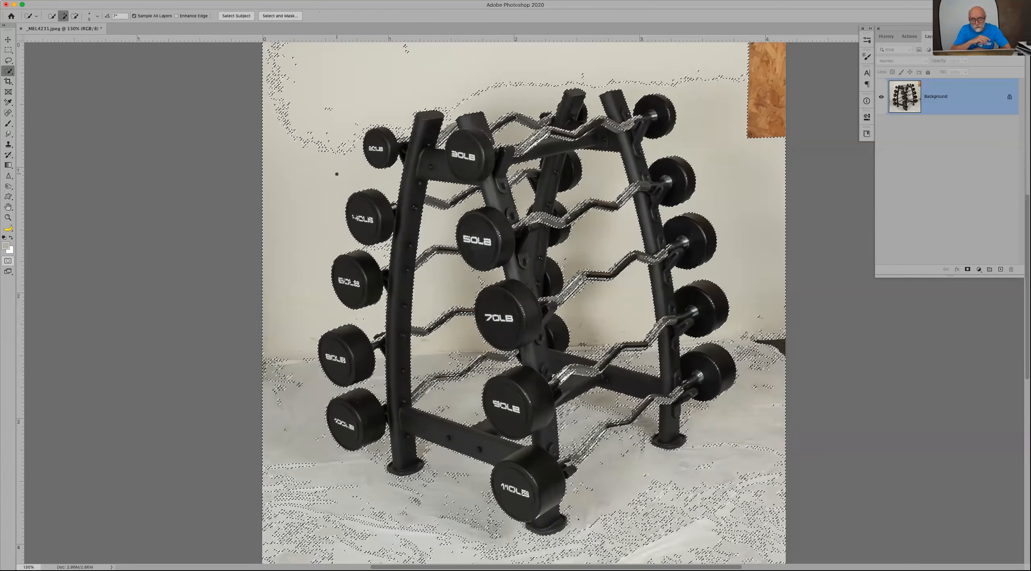
click(320, 115)
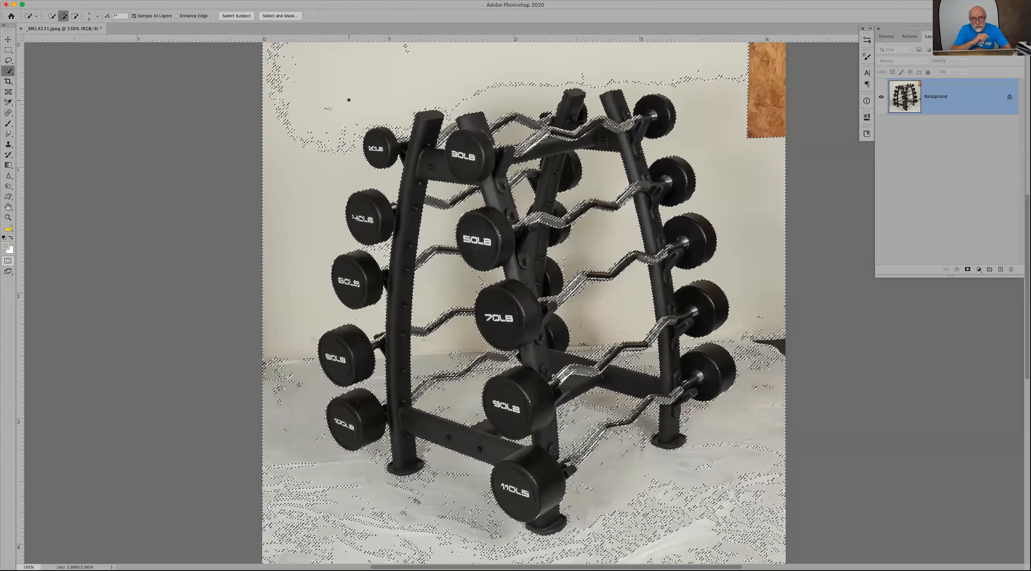
key(bracketright)
key(bracketright)
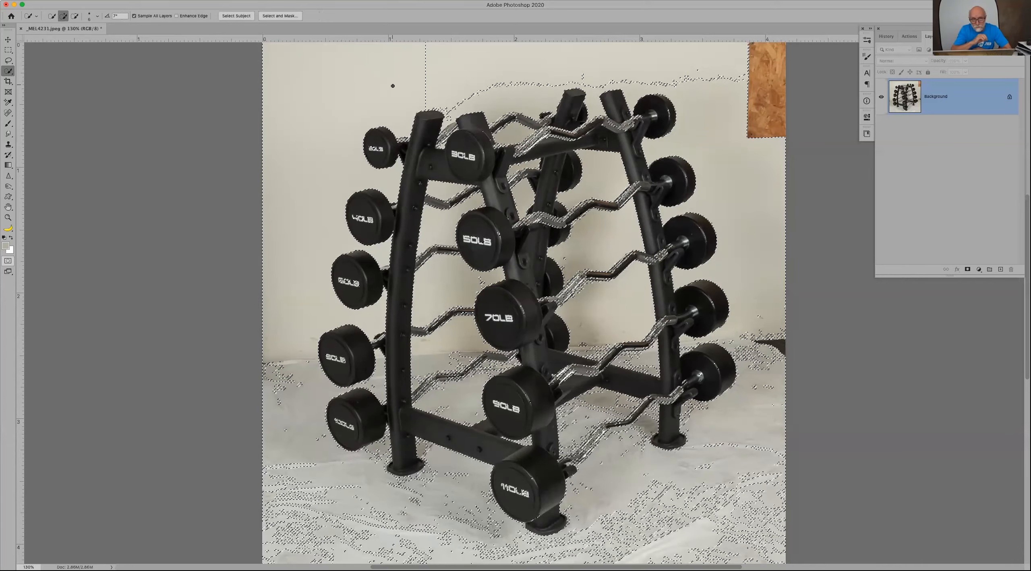
click(463, 61)
click(613, 64)
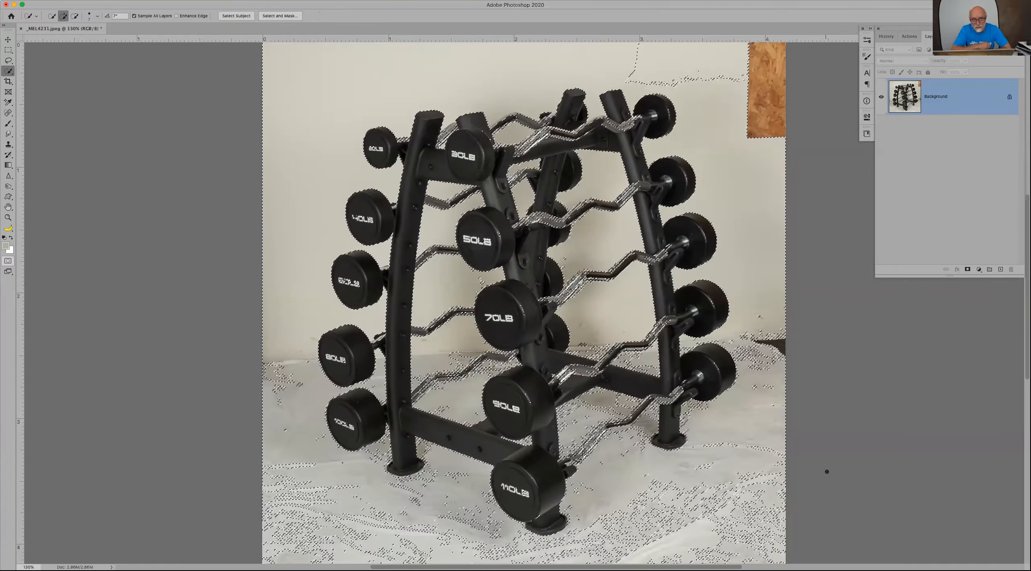
click(703, 61)
mouse_move(772, 137)
mouse_down()
mouse_move(752, 347)
mouse_move(764, 466)
mouse_move(722, 446)
mouse_move(653, 468)
mouse_move(641, 429)
mouse_move(624, 454)
mouse_move(624, 519)
mouse_up()
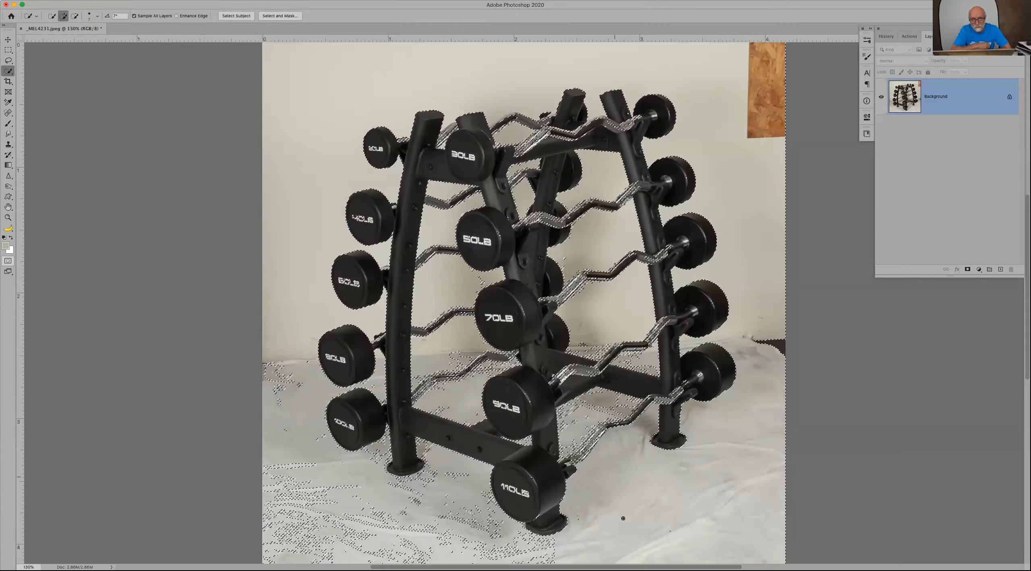
Step: Subtract the lowest curl bars from the selection and add the drop cloth left of the rack with Quick Selection
key(alt)
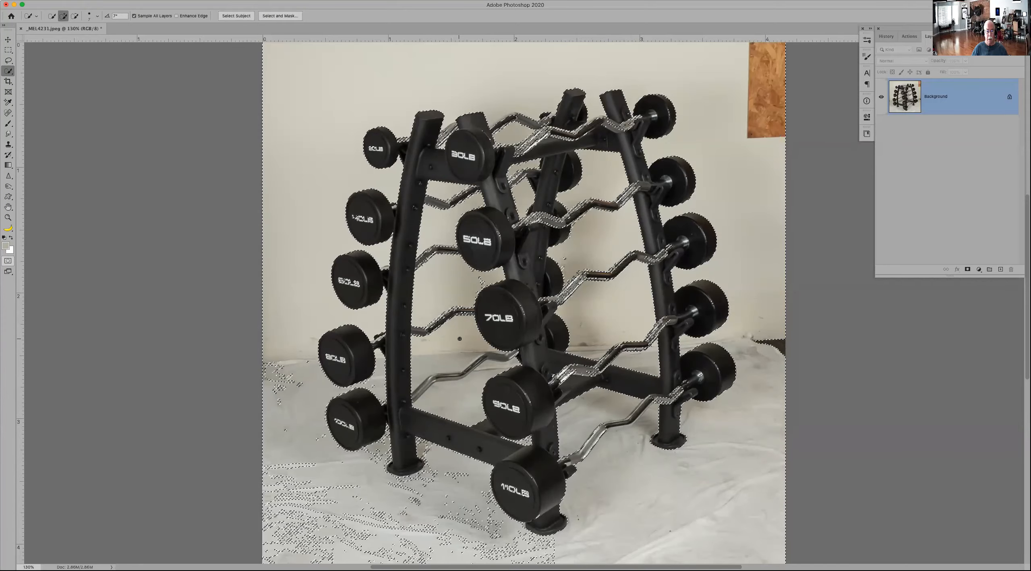
alt+click(442, 355)
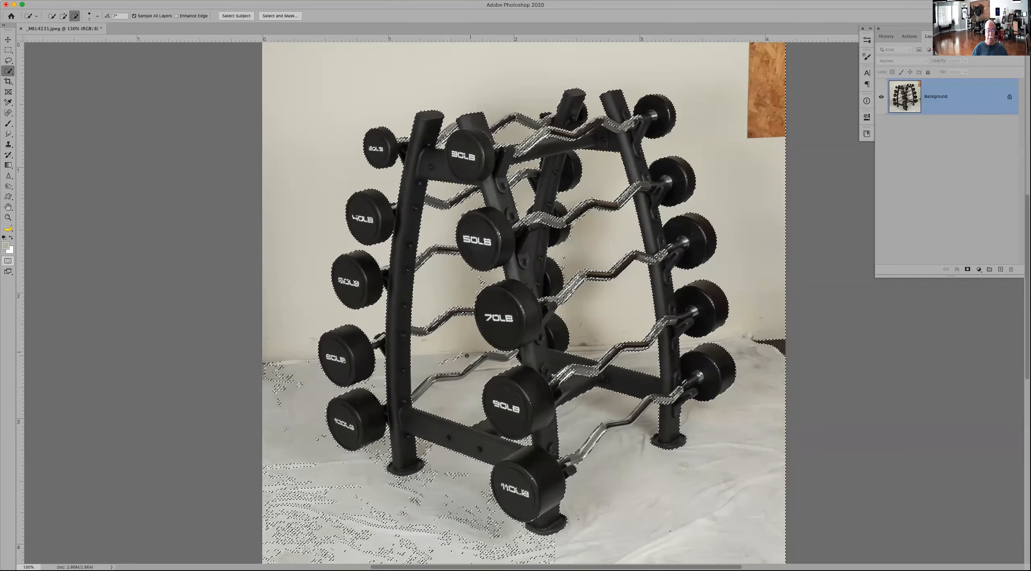
alt+click(284, 367)
mouse_move(284, 367)
mouse_down()
mouse_move(303, 471)
mouse_move(356, 554)
mouse_up()
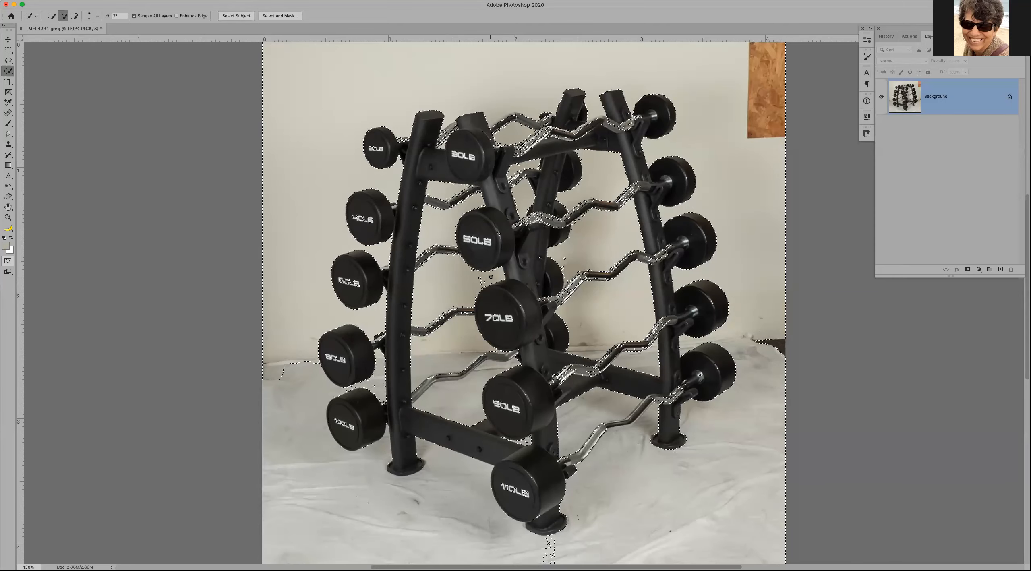
Step: Subtract the 80LB, 30LB and 50LB bars from the selection and add the small wall patch above the 70LB bar
key(alt)
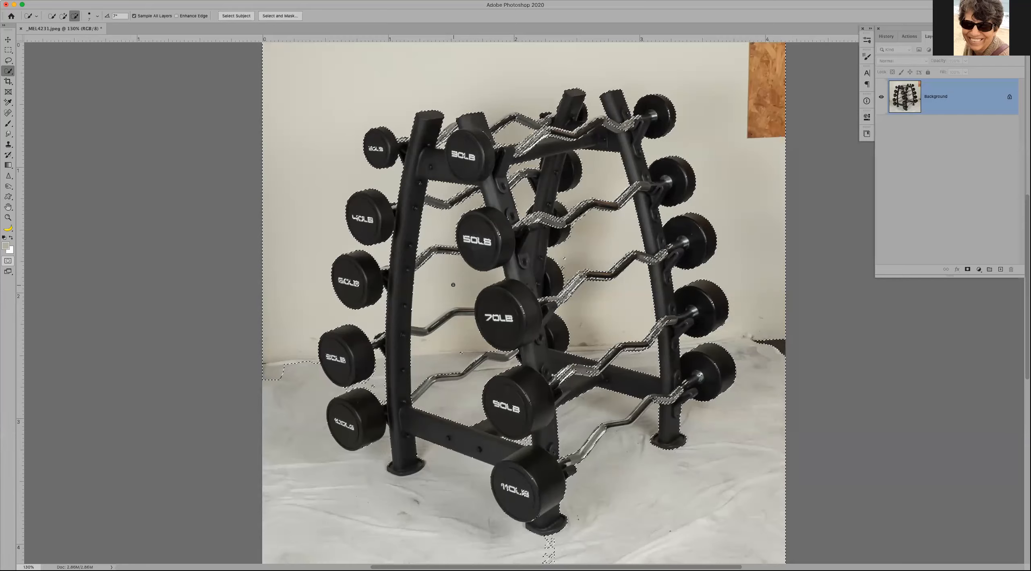
key(alt)
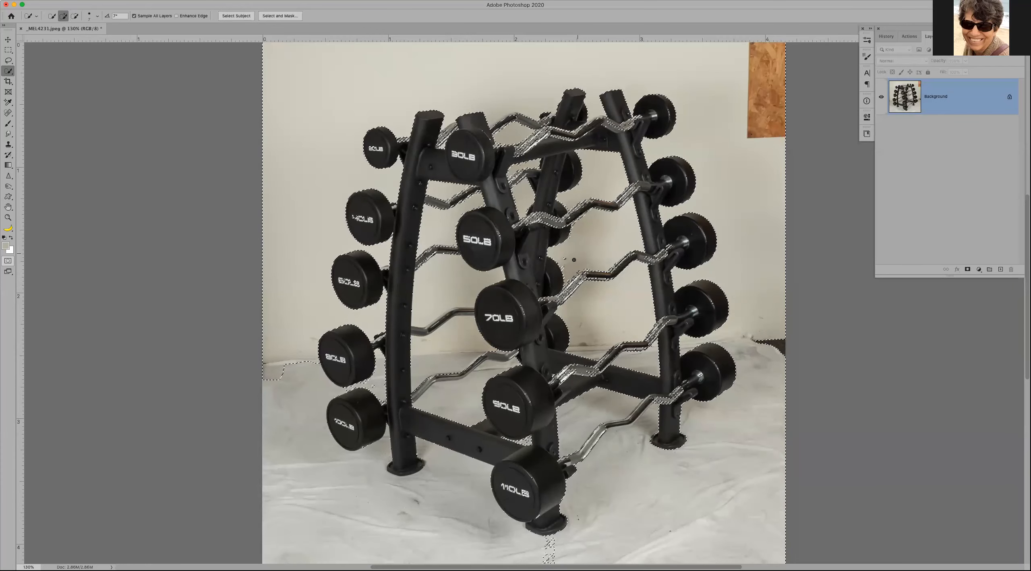
drag(564, 257, 565, 267)
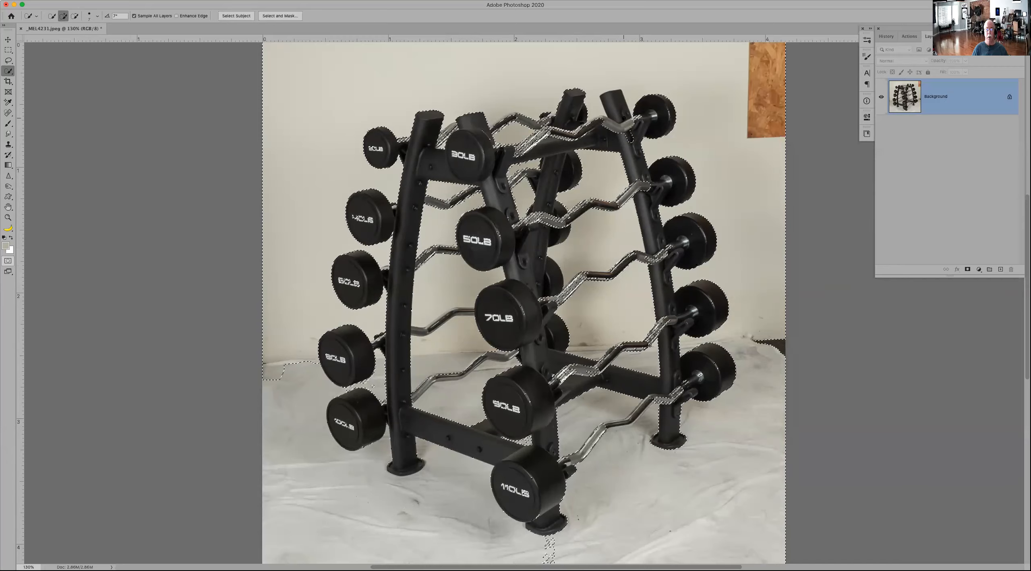
alt+drag(624, 118, 622, 109)
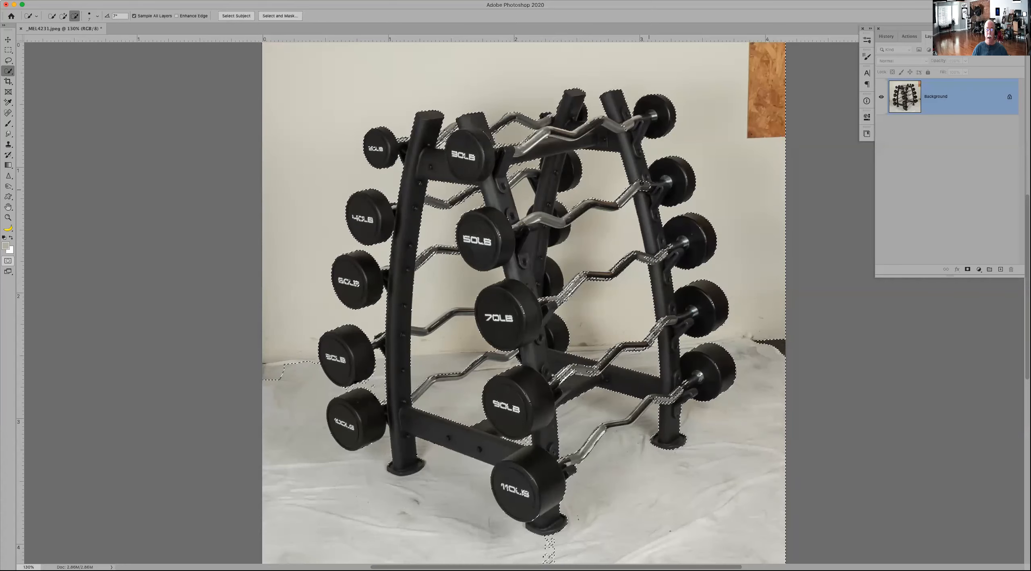
alt+click(641, 187)
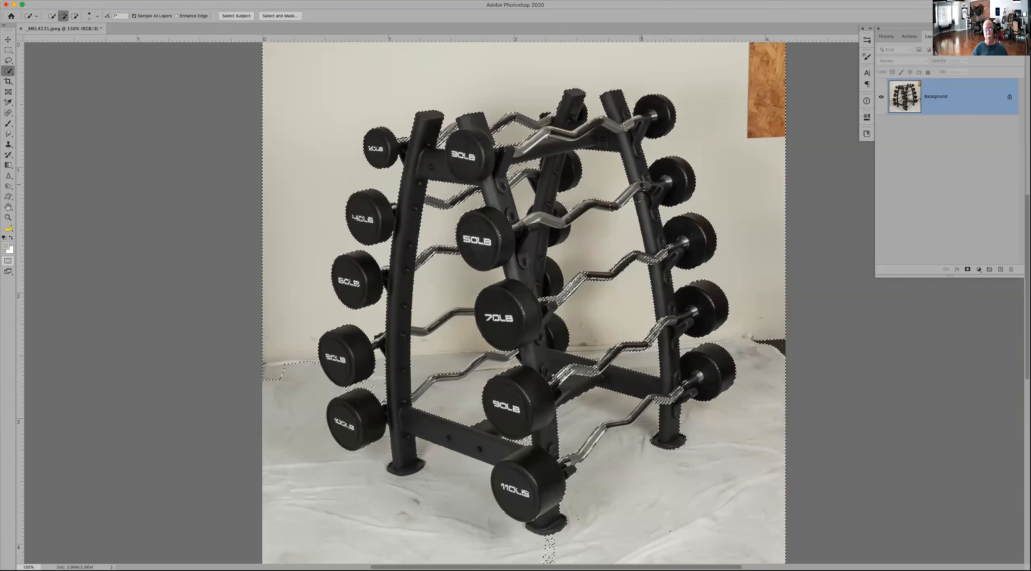
key(alt)
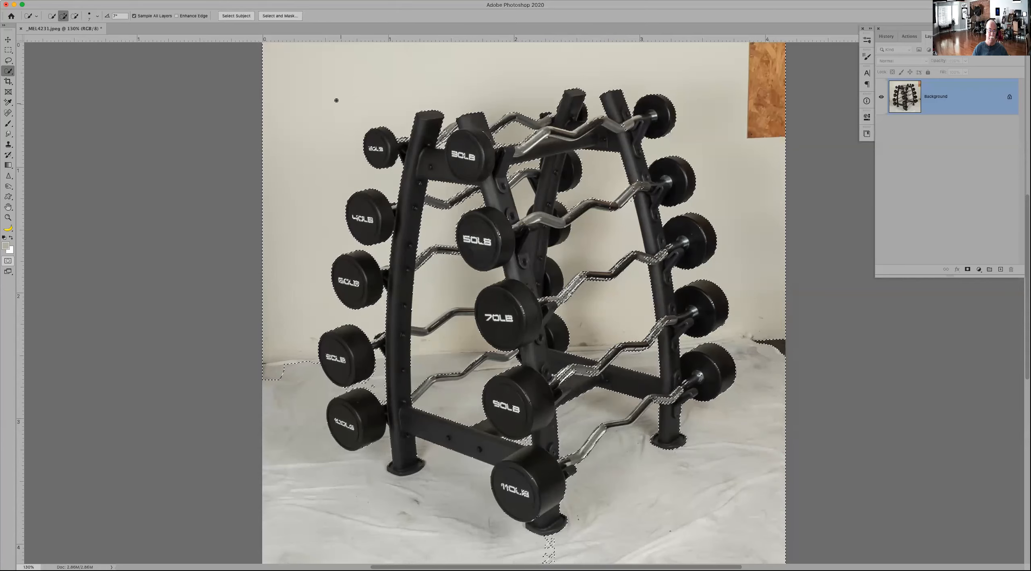
Step: Subtract the wall left of the weights from the selection with Quick Selection, and deselect everything
mouse_move(320, 105)
mouse_down()
mouse_move(288, 252)
mouse_move(305, 309)
mouse_up()
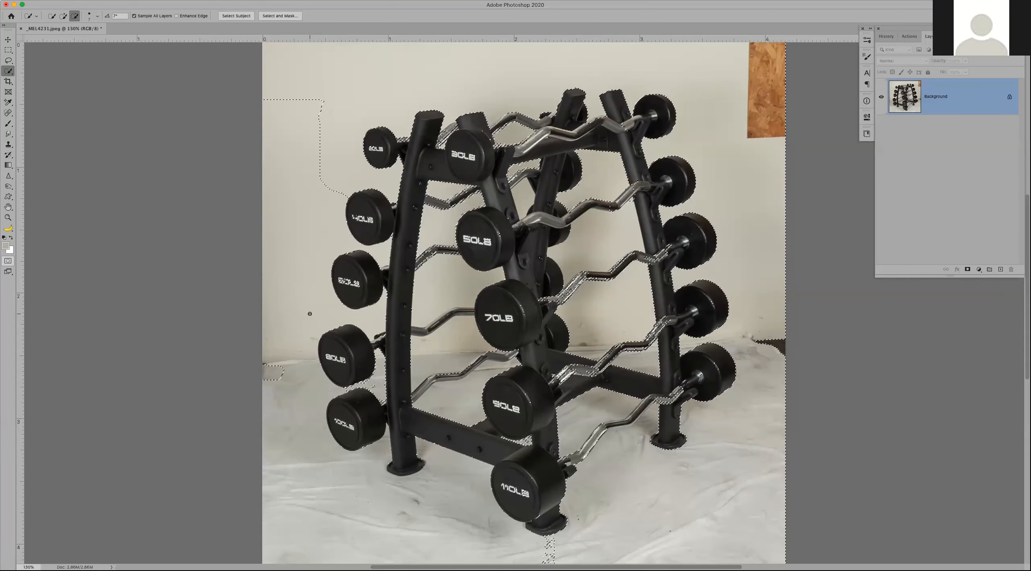
click(277, 387)
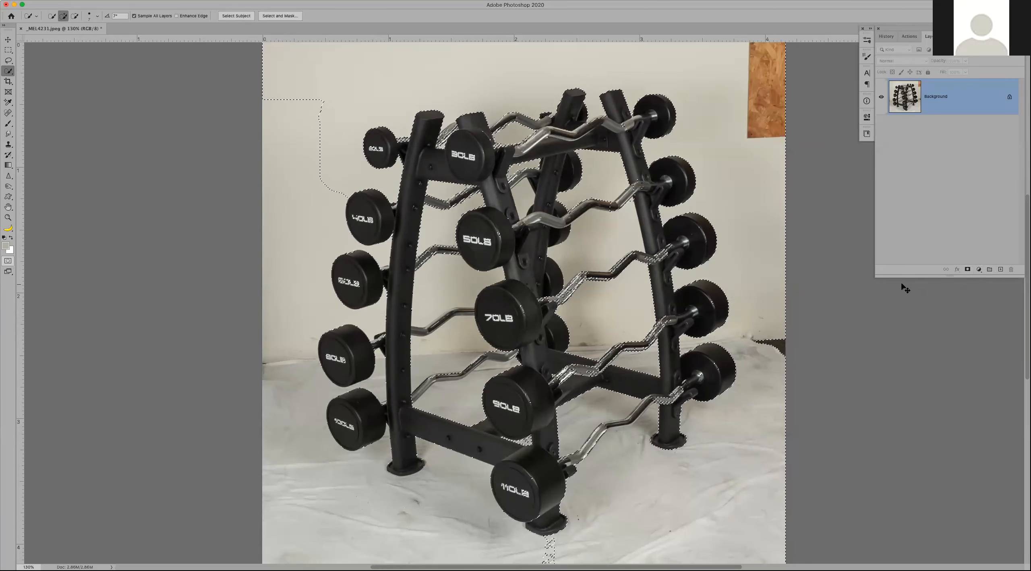
key(super+d)
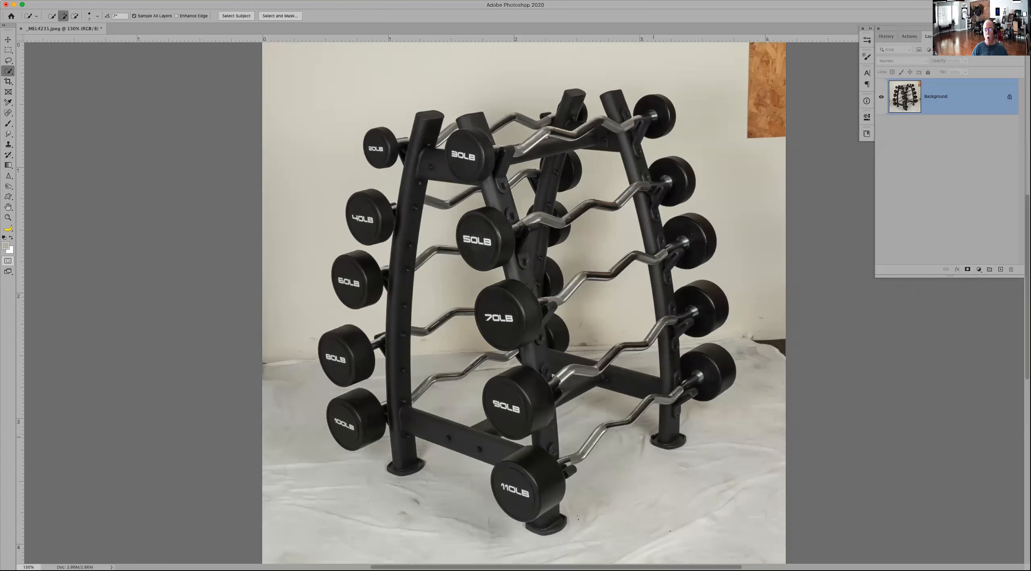
click(977, 271)
click(977, 271)
click(977, 270)
click(978, 270)
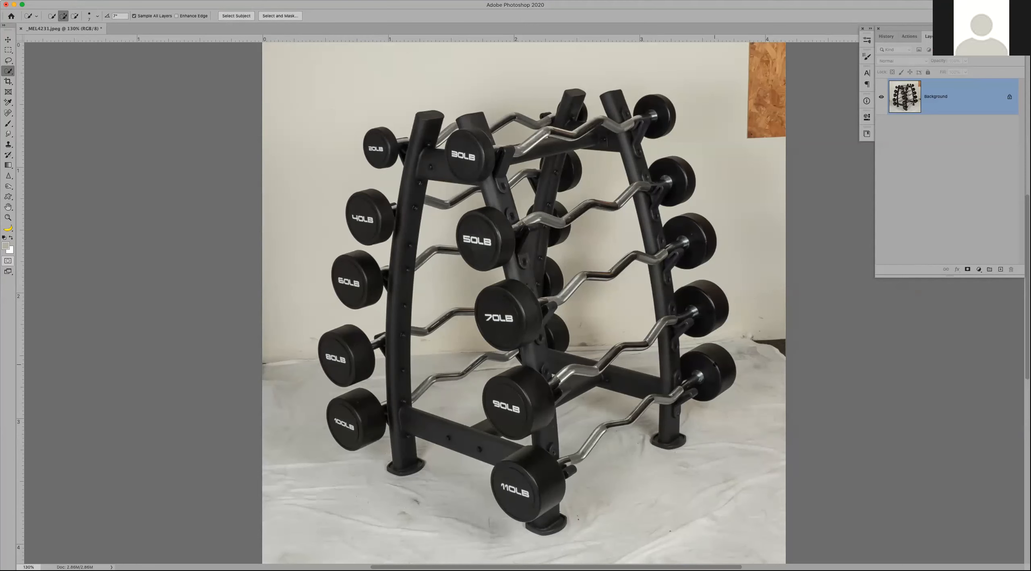